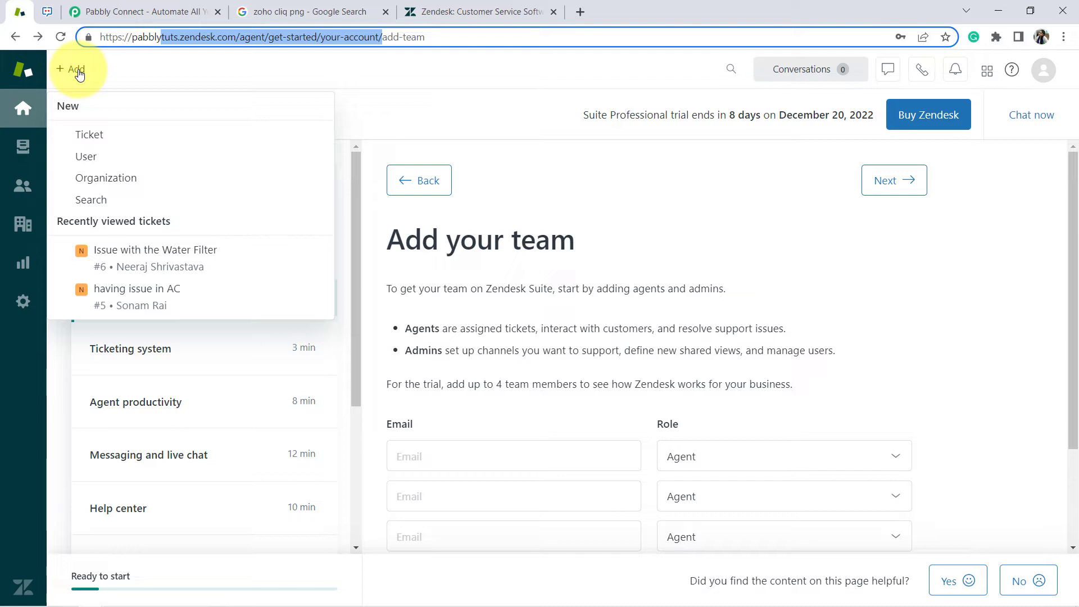
Look at the Zoho Cliq tab, return to Zendesk, then switch to the Pabbly Connect tab
{"action": "left_click", "coordinate": [47, 11]}
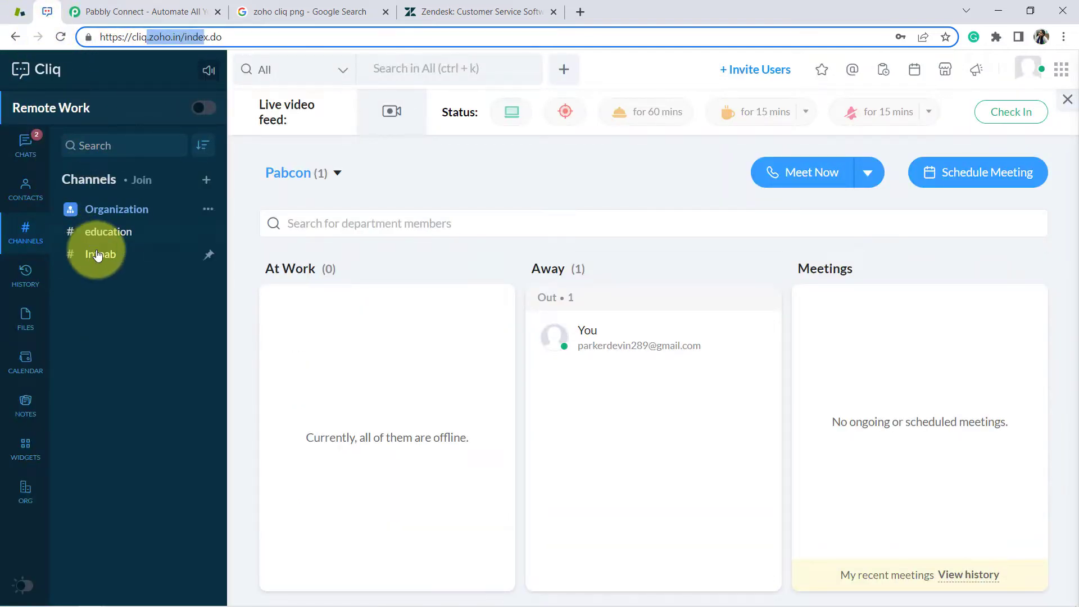
{"action": "left_click", "coordinate": [20, 12]}
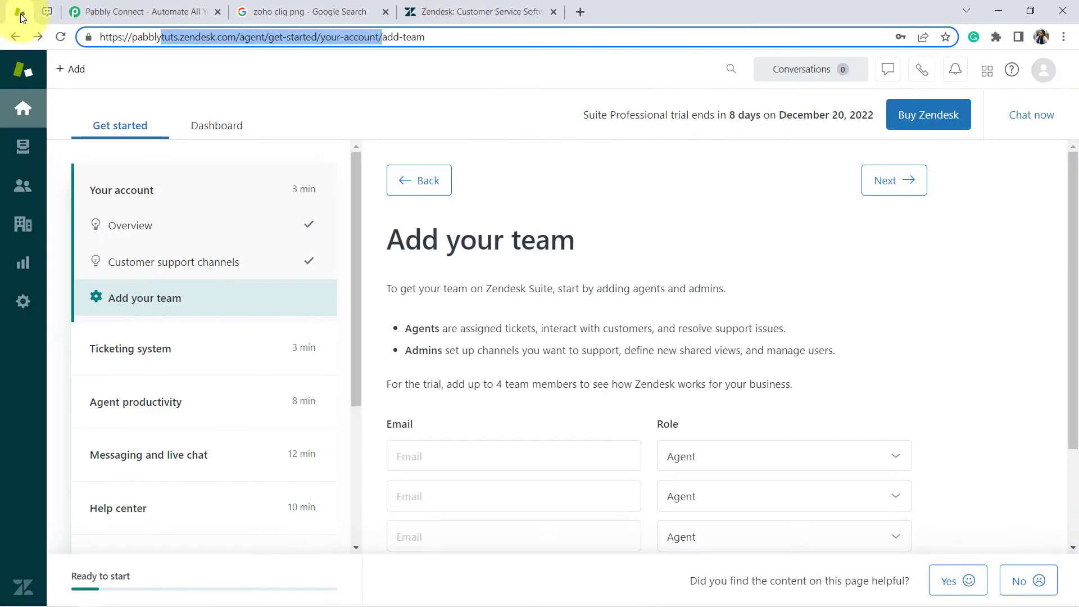
{"action": "left_click", "coordinate": [113, 12]}
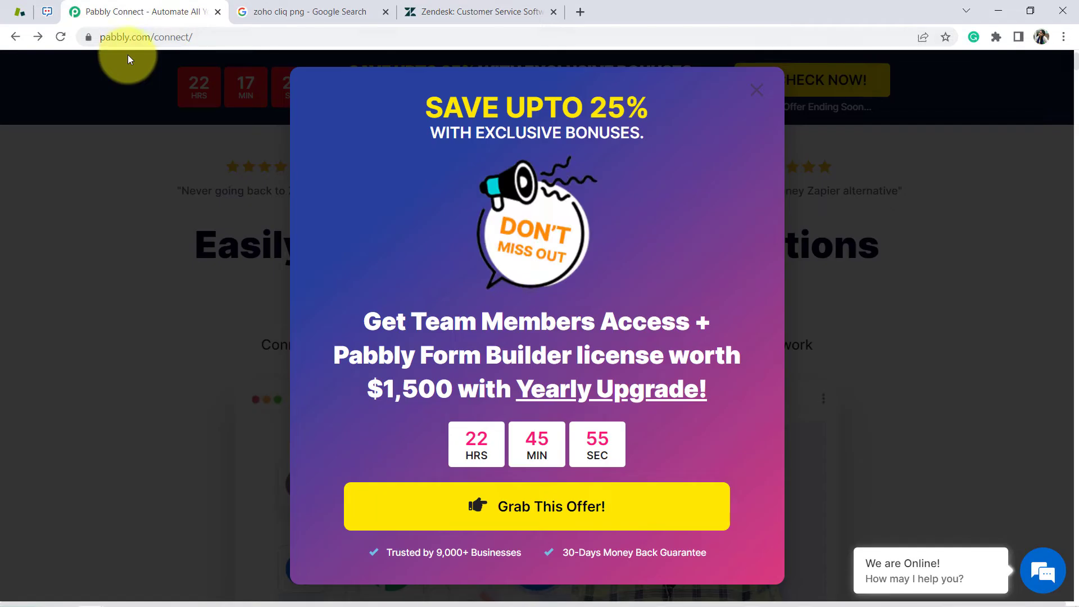
Dismiss the promo popup, point out the pabbly.com/connect address, and sign in to Pabbly
{"action": "left_click", "coordinate": [755, 90]}
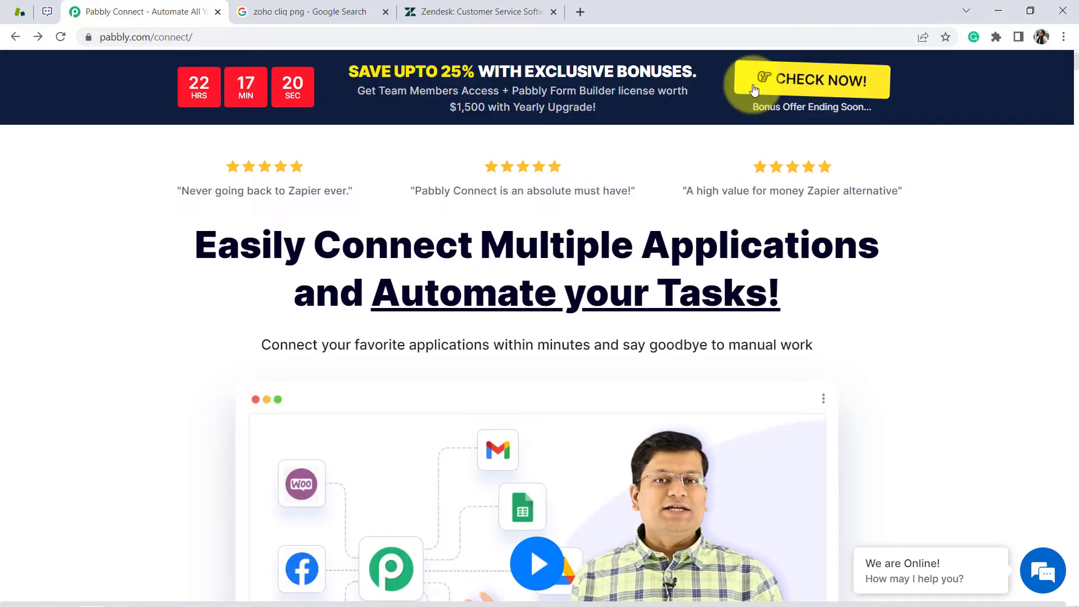
{"action": "left_click_drag", "start_coordinate": [186, 37], "coordinate": [209, 40]}
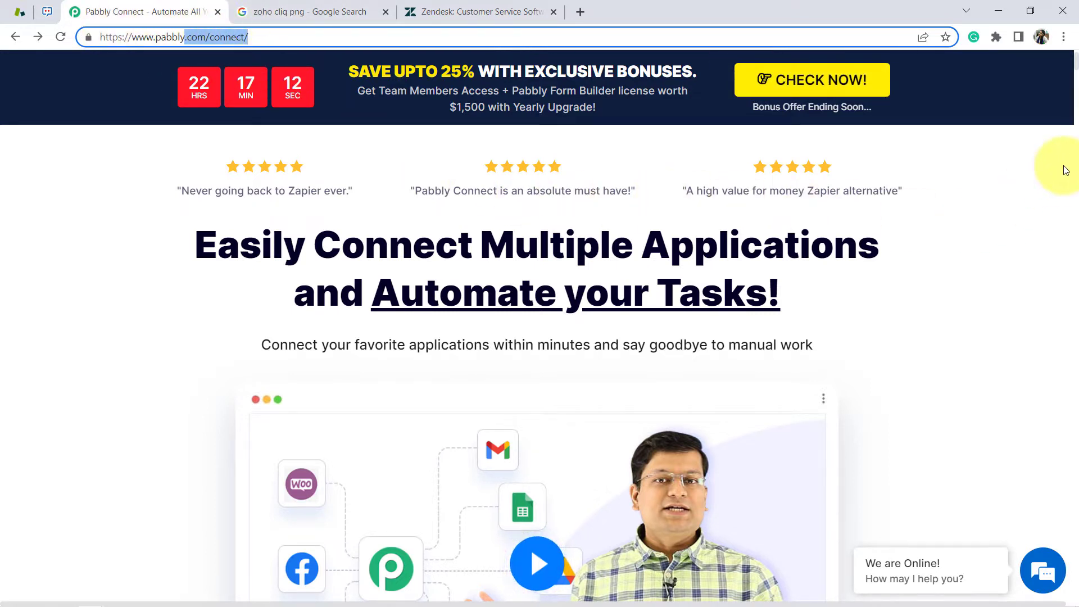
{"action": "scroll", "coordinate": [1006, 229], "scroll_direction": "up", "scroll_amount": 2}
{"action": "left_click", "coordinate": [1008, 226]}
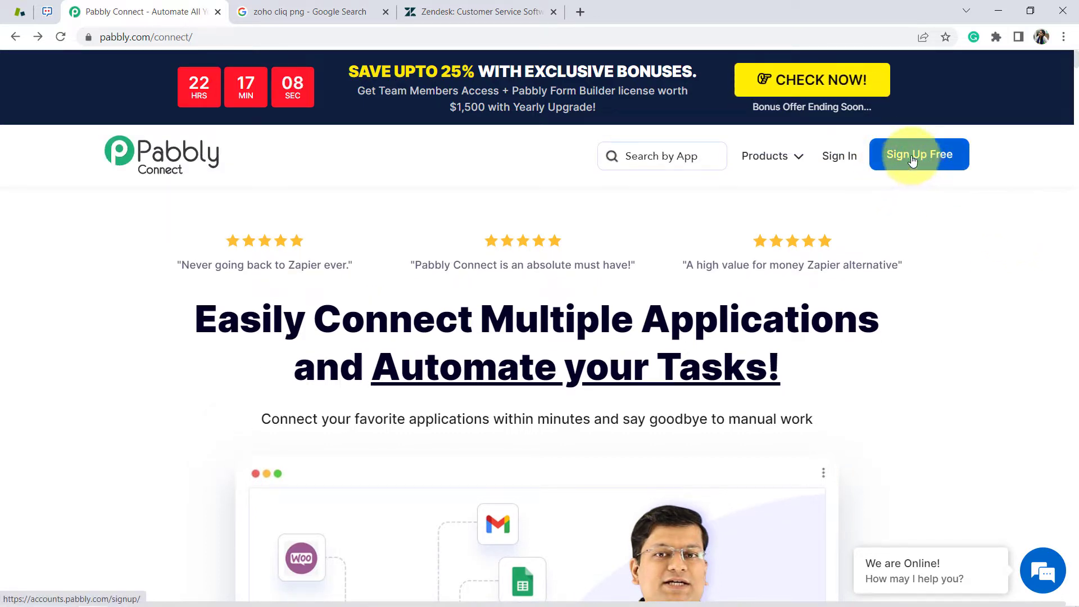
{"action": "left_click", "coordinate": [839, 157]}
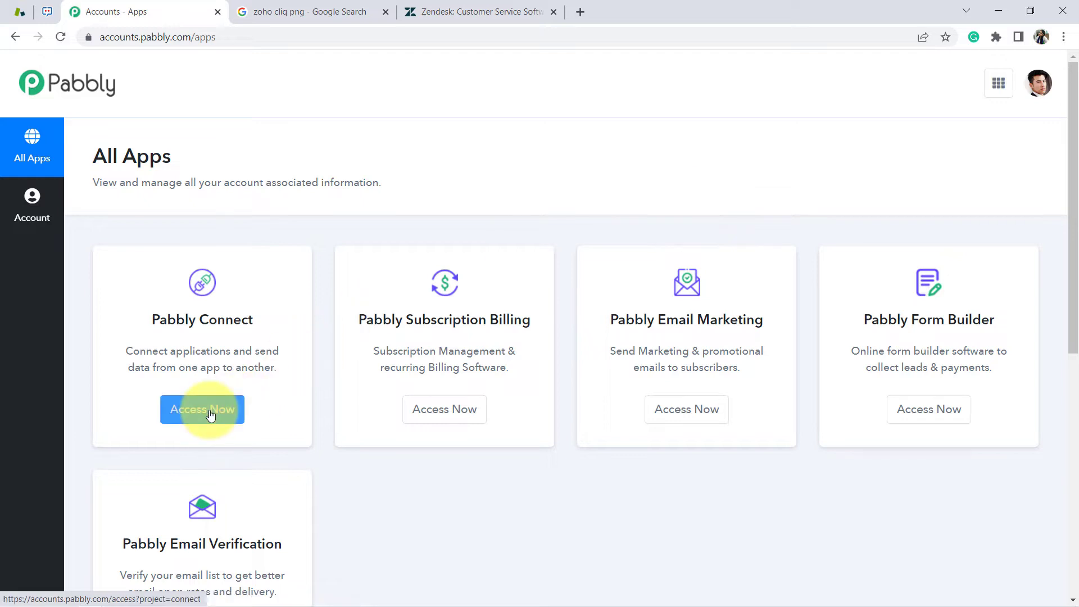
Launch Pabbly Connect from All Apps and begin a new workflow from the dashboard
{"action": "left_click", "coordinate": [211, 410]}
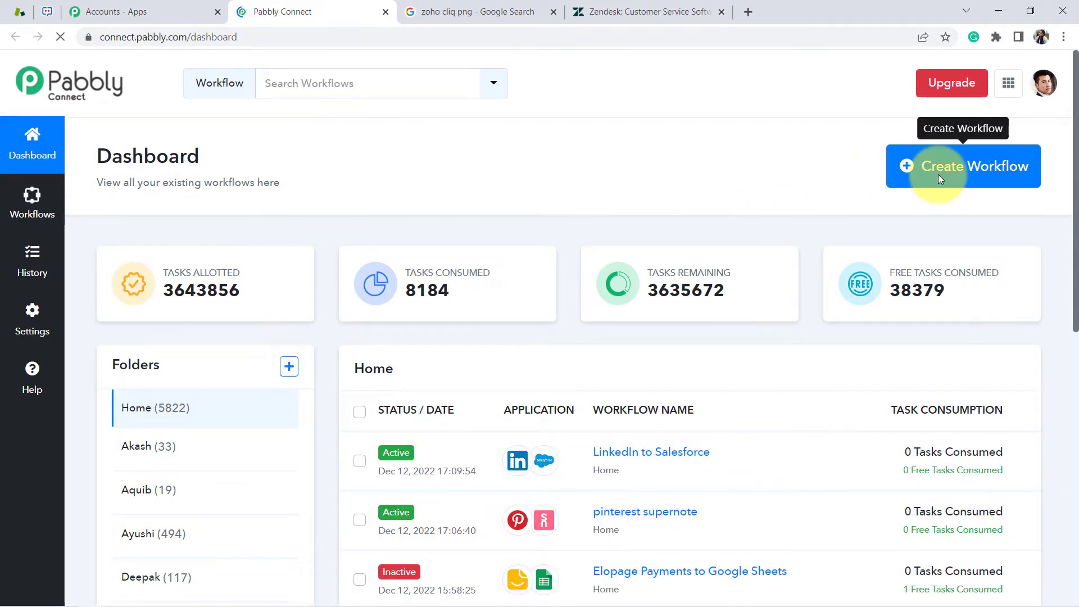
{"action": "left_click", "coordinate": [938, 178]}
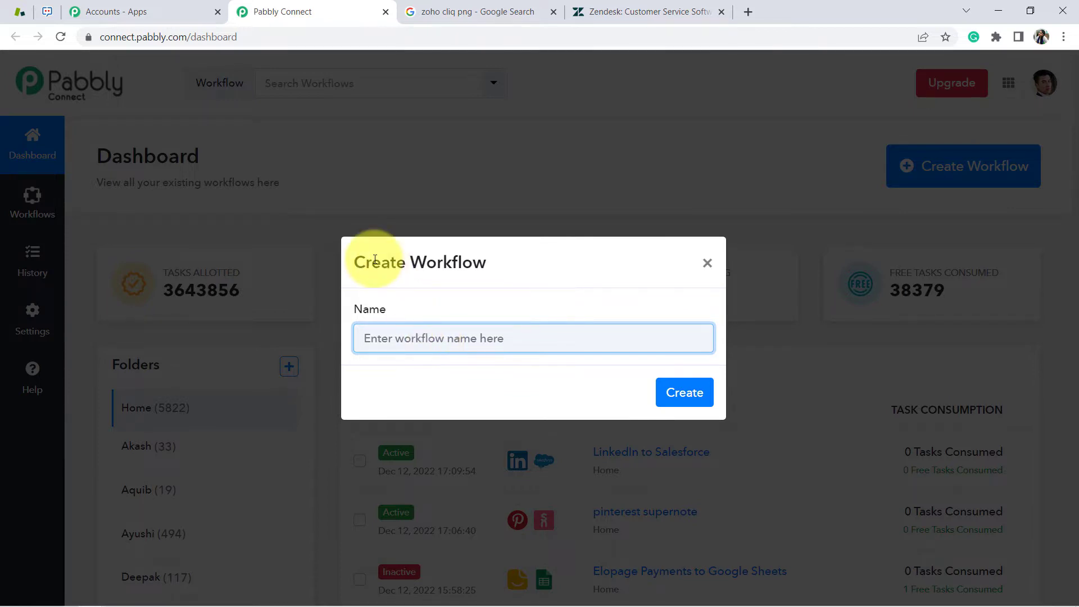
Paste and check the name 'When New Ticket Generated in Zendesk -> Get Notified on Zoho Cliq Channel' and create the workflow
{"action": "left_click_drag", "start_coordinate": [372, 262], "coordinate": [513, 260]}
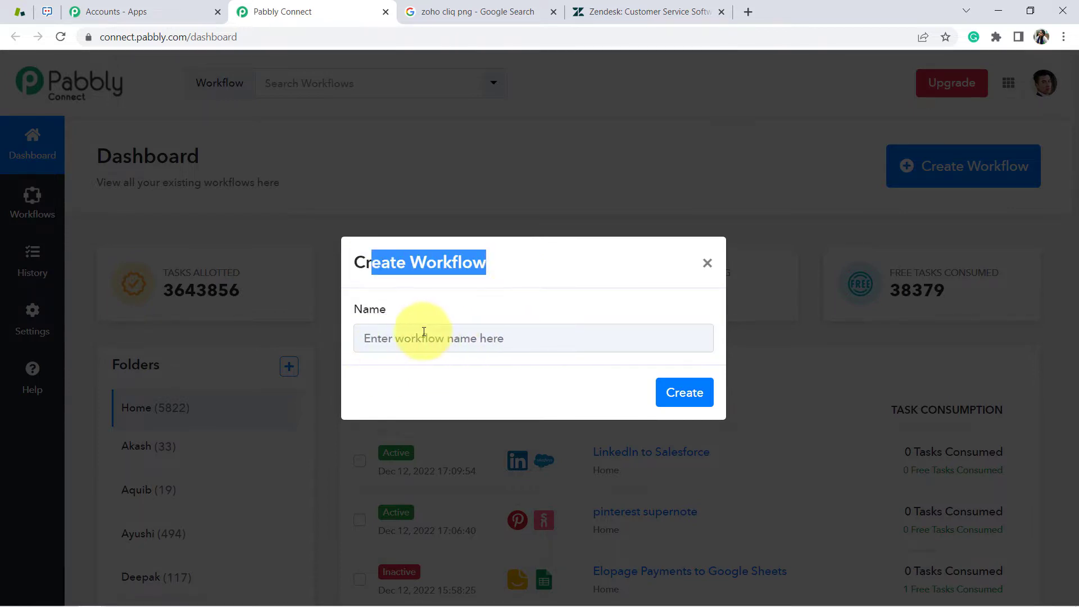
{"action": "left_click", "coordinate": [406, 335]}
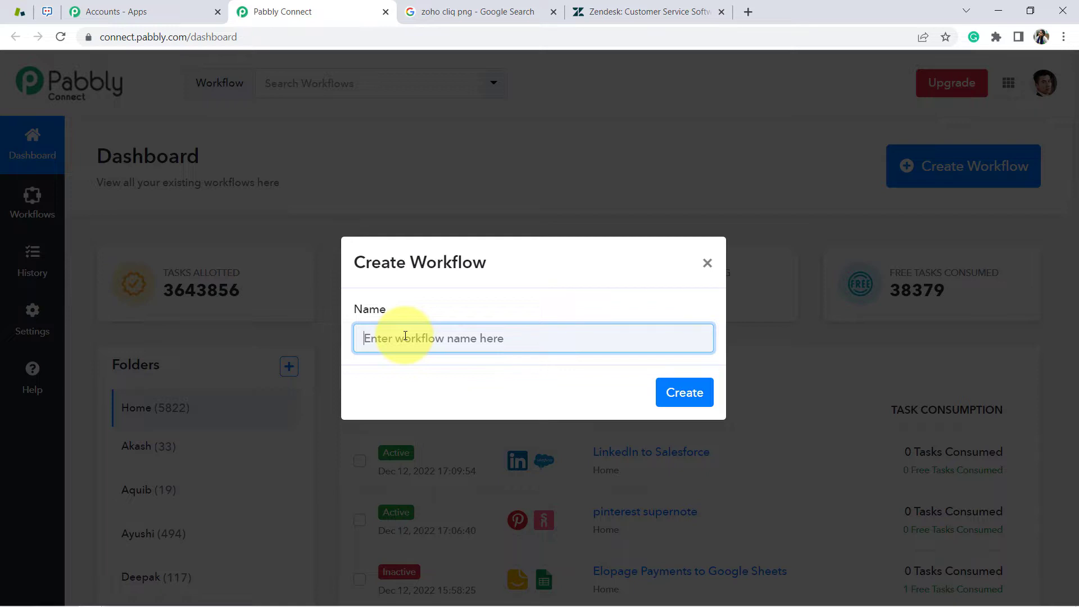
{"action": "type", "text": "New Ticket Generated in Zendesk -> Get Notified on Zoho Cliq Channel"}
{"action": "left_click_drag", "start_coordinate": [341, 338], "coordinate": [753, 356]}
{"action": "left_click", "coordinate": [423, 337]}
{"action": "left_click", "coordinate": [669, 342]}
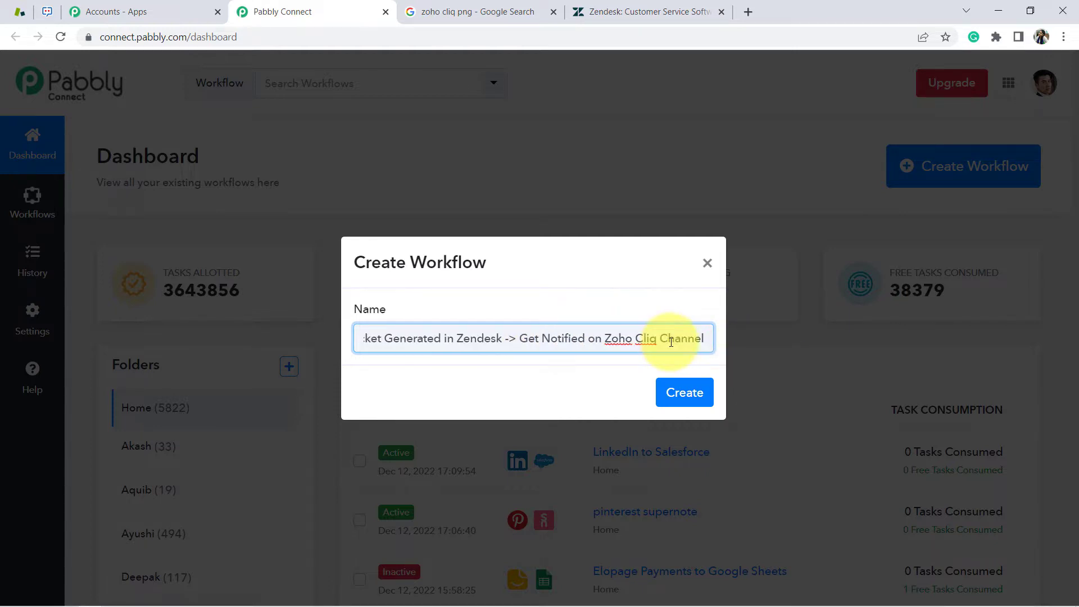
{"action": "left_click", "coordinate": [682, 392]}
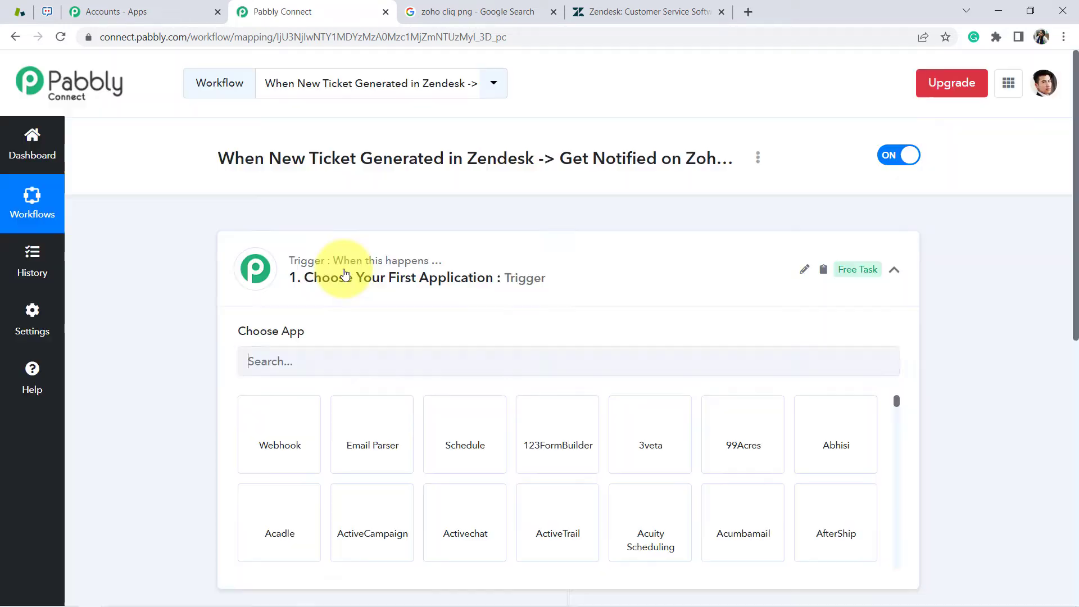
Collapse the trigger step to show both empty steps, then highlight the workflow's title
{"action": "left_click", "coordinate": [345, 275]}
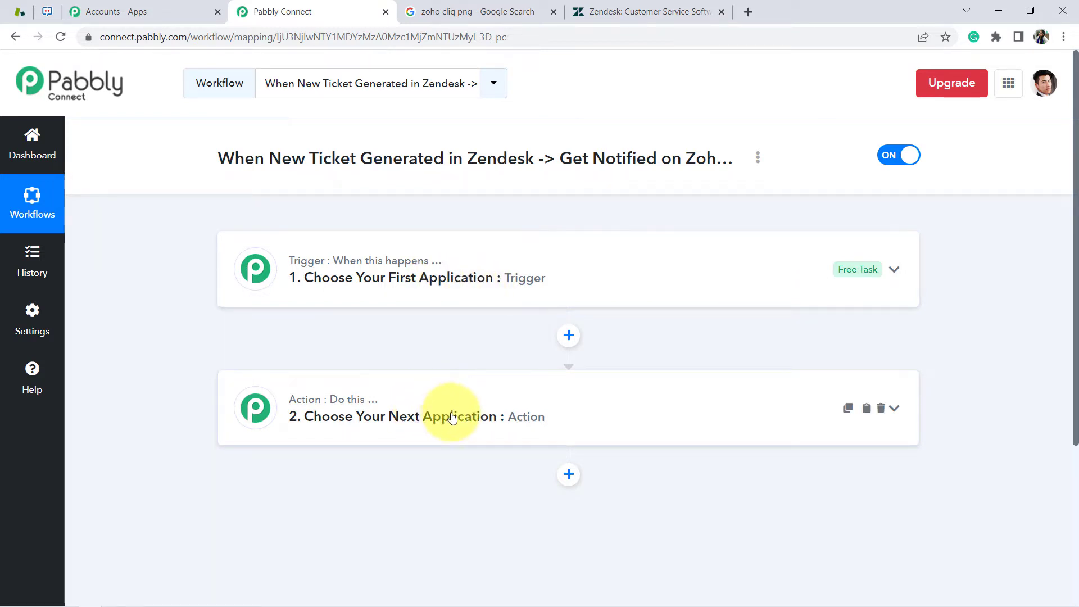
{"action": "left_click_drag", "start_coordinate": [254, 158], "coordinate": [701, 168]}
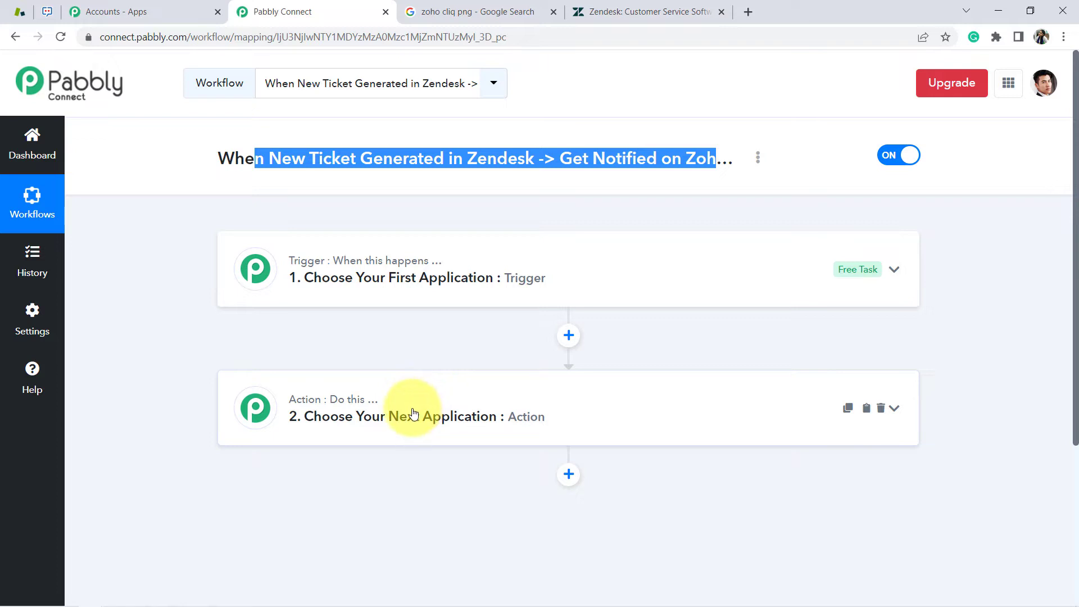
Search 'zende' to pick Zendesk as the trigger app with the New Ticket event
{"action": "left_click", "coordinate": [414, 289]}
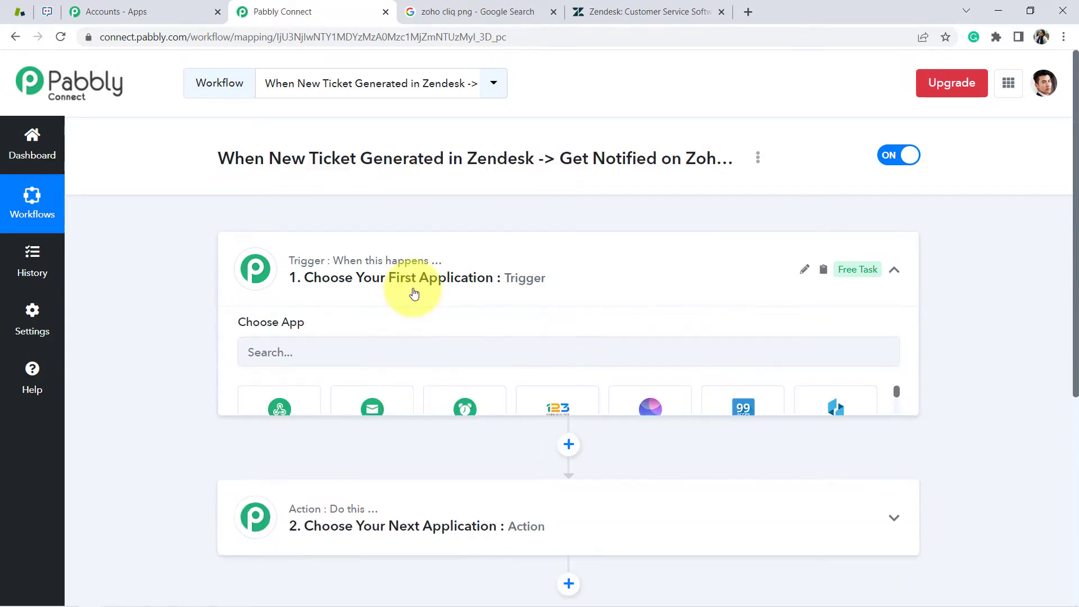
{"action": "left_click", "coordinate": [353, 360]}
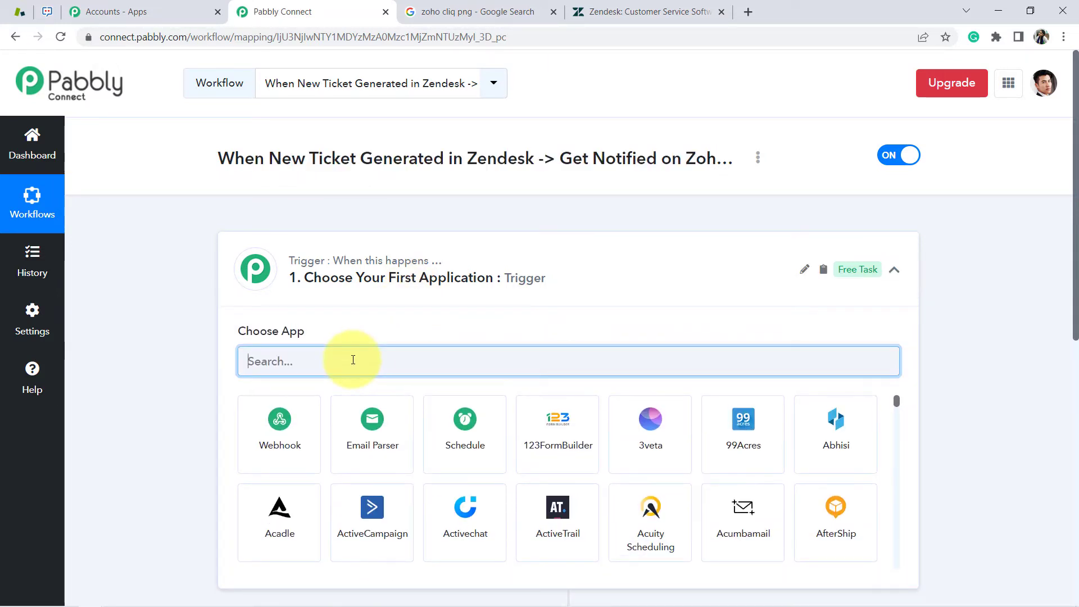
{"action": "type", "text": "zende"}
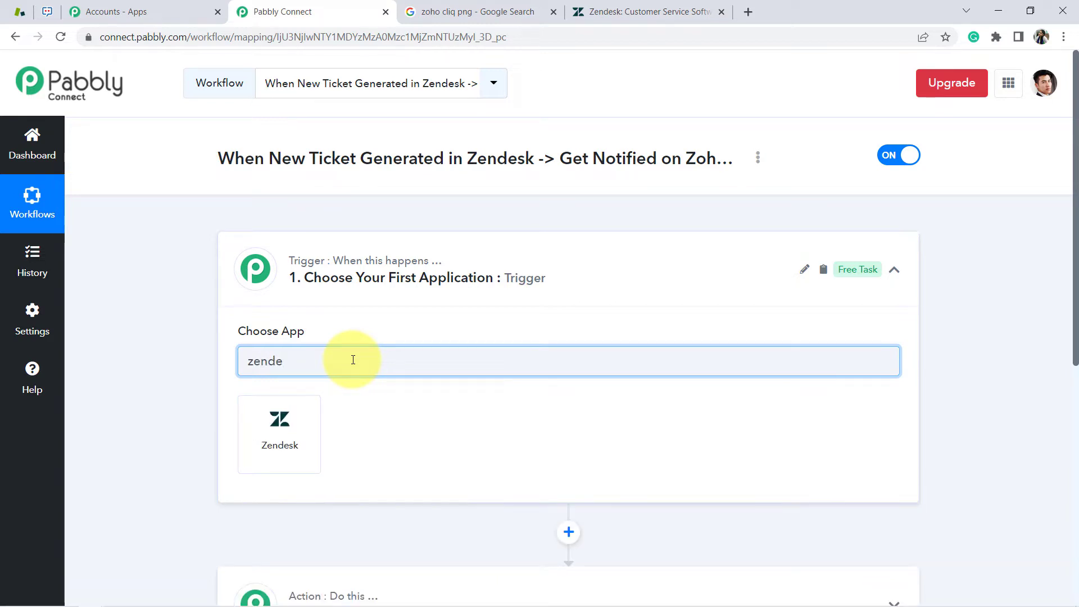
{"action": "left_click", "coordinate": [289, 444]}
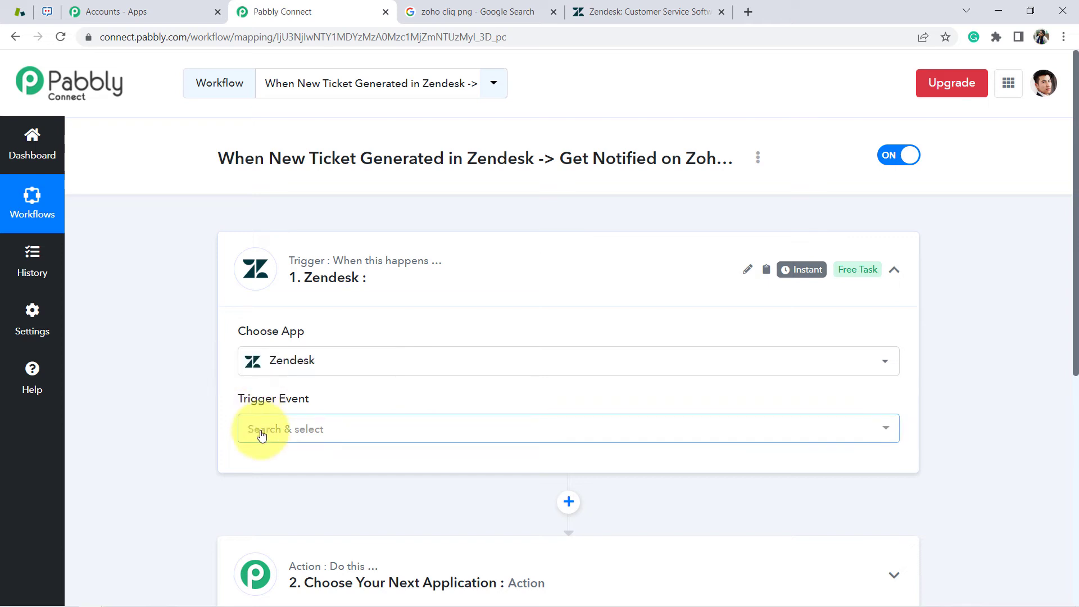
{"action": "left_click", "coordinate": [261, 434]}
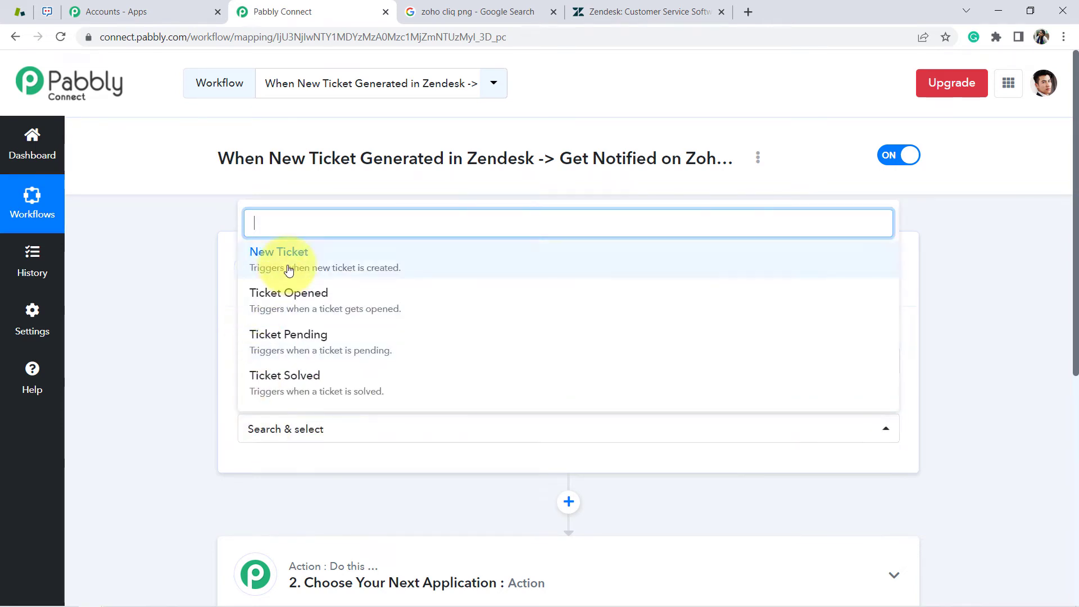
{"action": "left_click", "coordinate": [289, 271]}
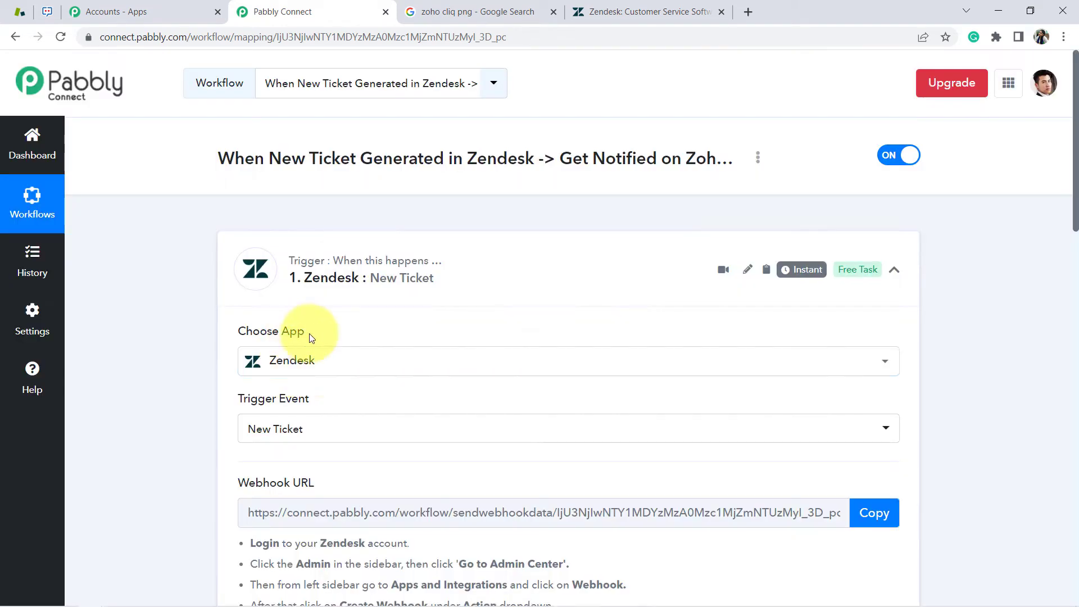
{"action": "scroll", "coordinate": [1075, 191], "scroll_direction": "down", "scroll_amount": 3}
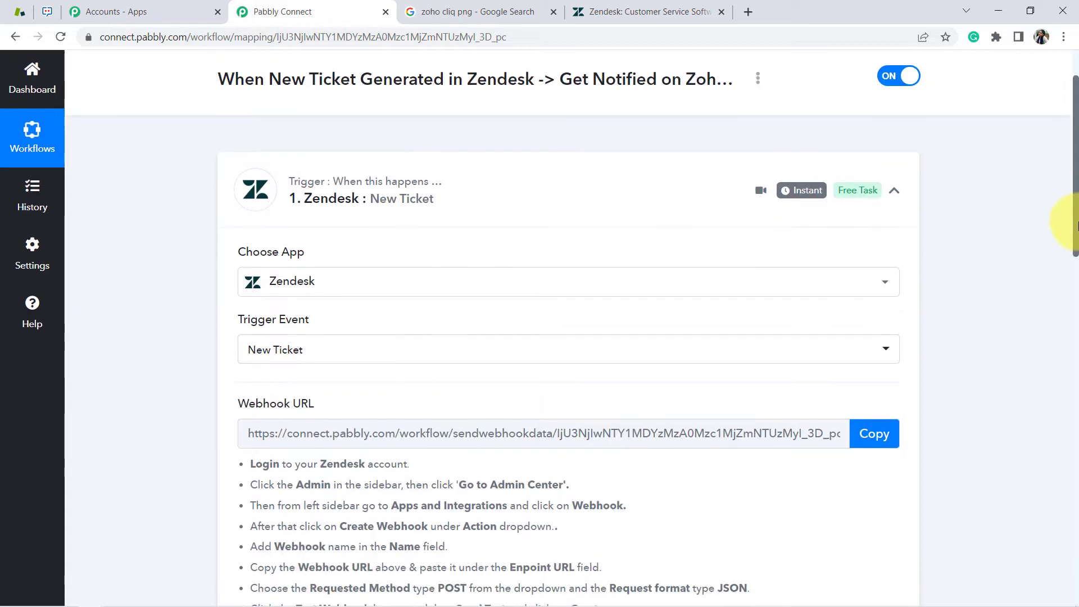
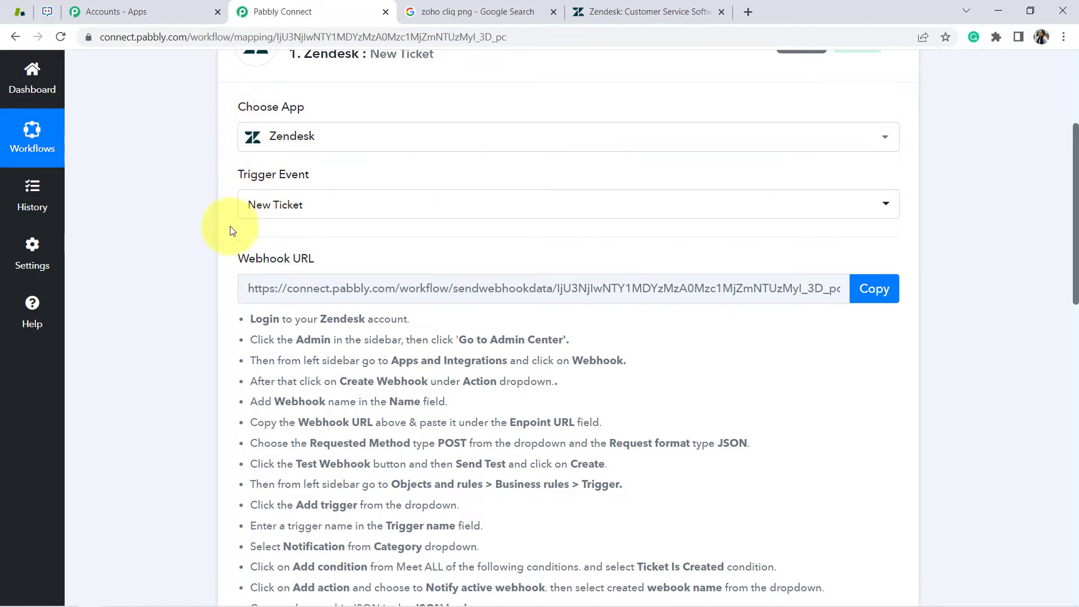
Review the Pabbly webhook setup instructions and copy the New Ticket trigger's webhook URL
{"action": "left_click_drag", "start_coordinate": [240, 259], "coordinate": [315, 260]}
{"action": "left_click_drag", "start_coordinate": [263, 319], "coordinate": [338, 473]}
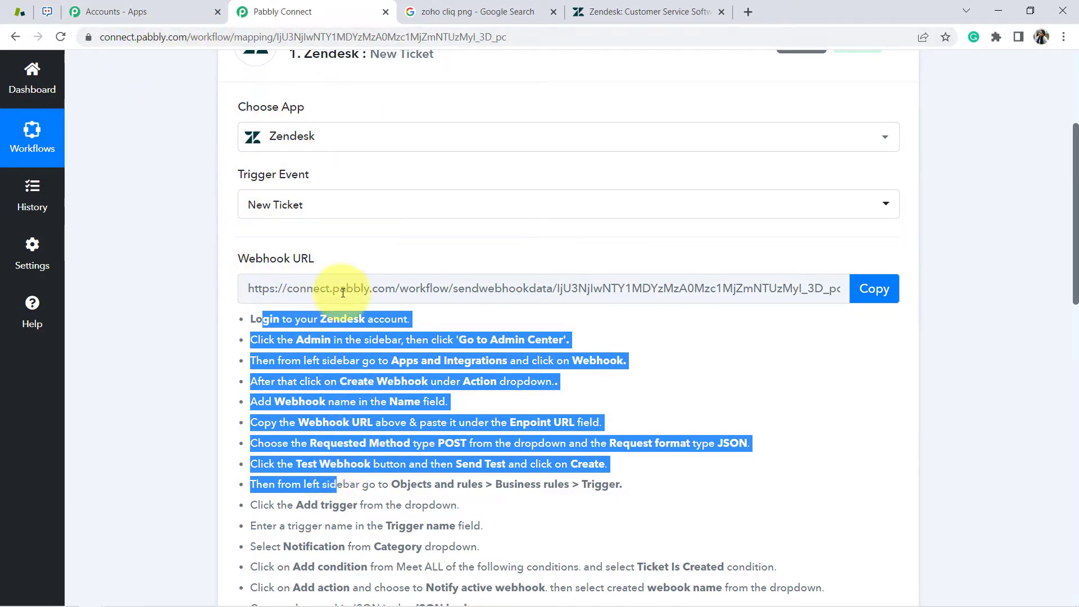
{"action": "left_click_drag", "start_coordinate": [282, 319], "coordinate": [354, 442]}
{"action": "left_click_drag", "start_coordinate": [282, 318], "coordinate": [380, 534]}
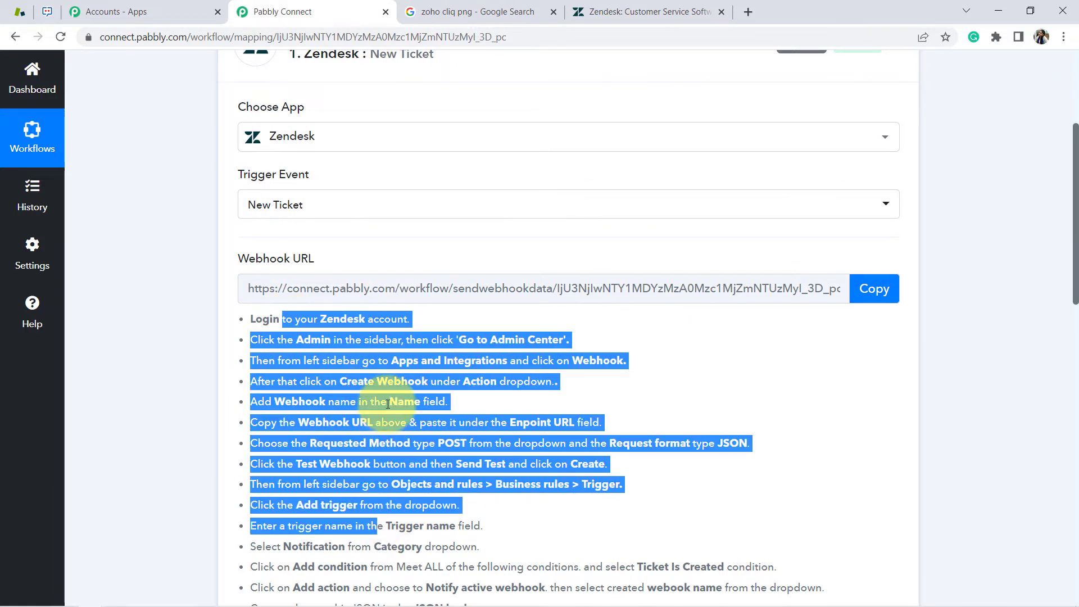
{"action": "left_click", "coordinate": [387, 404]}
{"action": "left_click", "coordinate": [875, 289]}
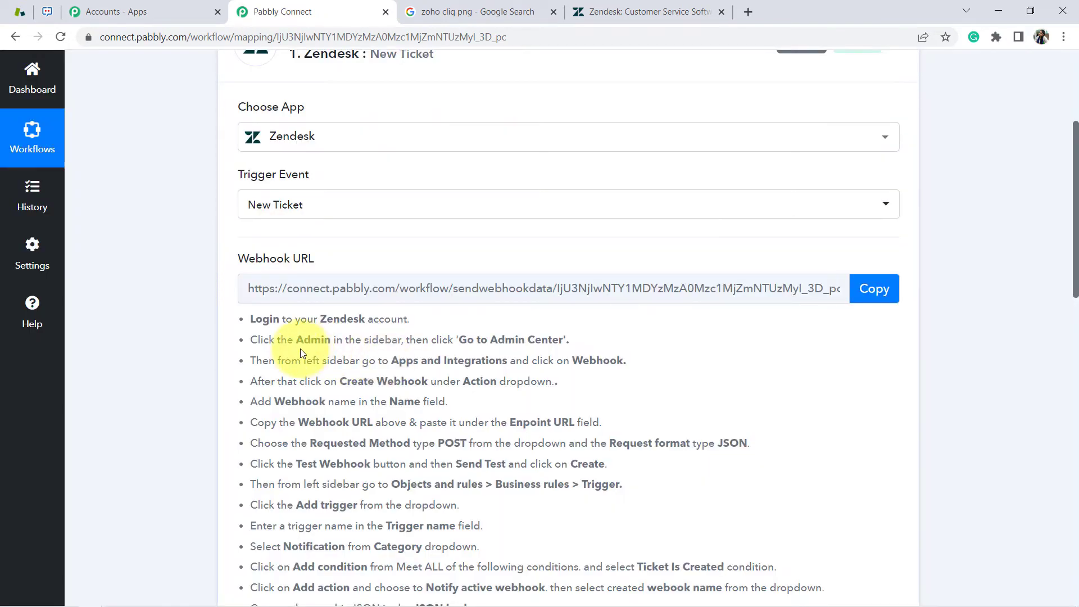
{"action": "left_click_drag", "start_coordinate": [283, 344], "coordinate": [453, 342]}
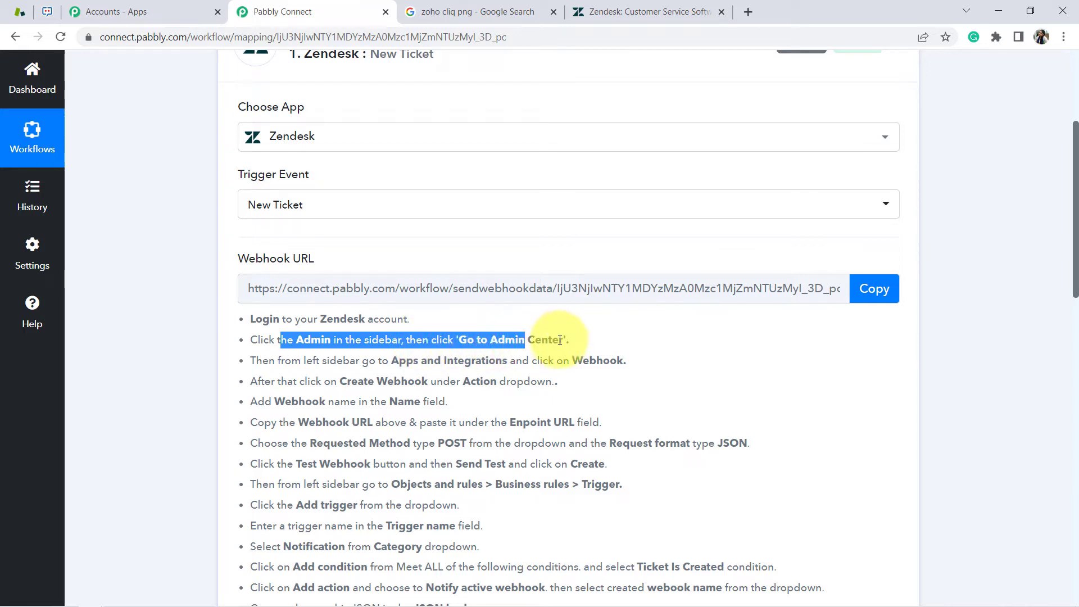
Open the Zendesk Admin Center, placing the Pabbly Connect tab beside it and closing the Accounts tab
{"action": "left_click", "coordinate": [18, 17]}
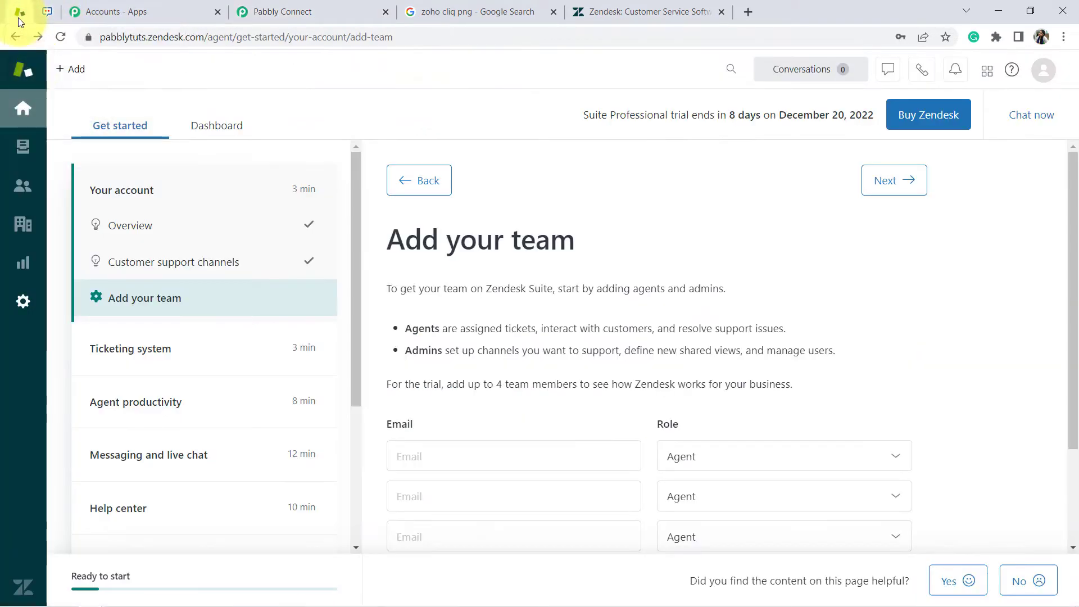
{"action": "left_click", "coordinate": [24, 302]}
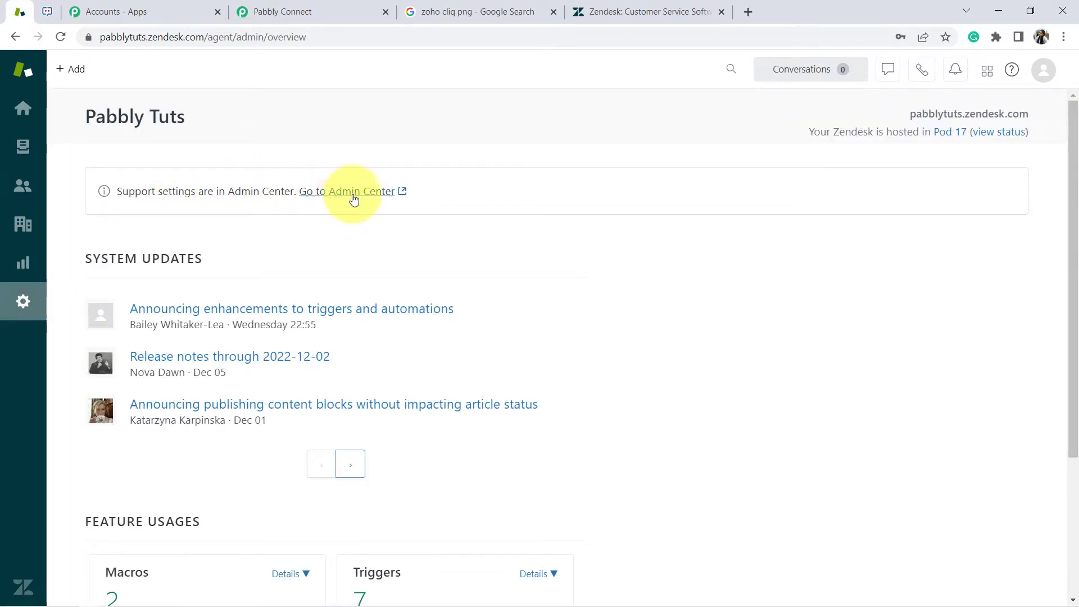
{"action": "left_click", "coordinate": [353, 198]}
{"action": "left_click_drag", "start_coordinate": [441, 10], "coordinate": [307, 10]}
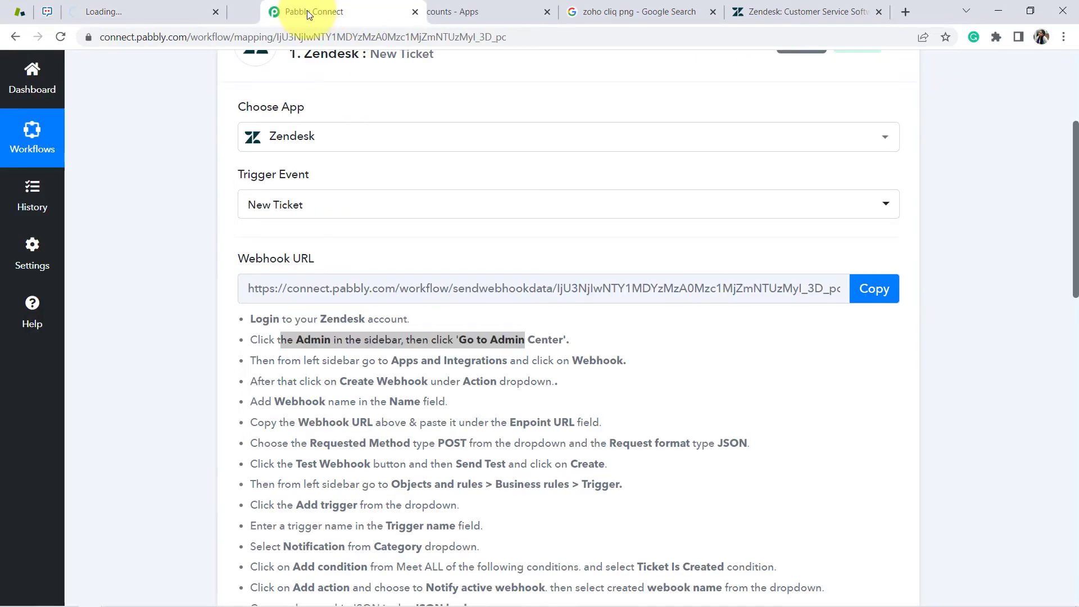
{"action": "left_click", "coordinate": [546, 11]}
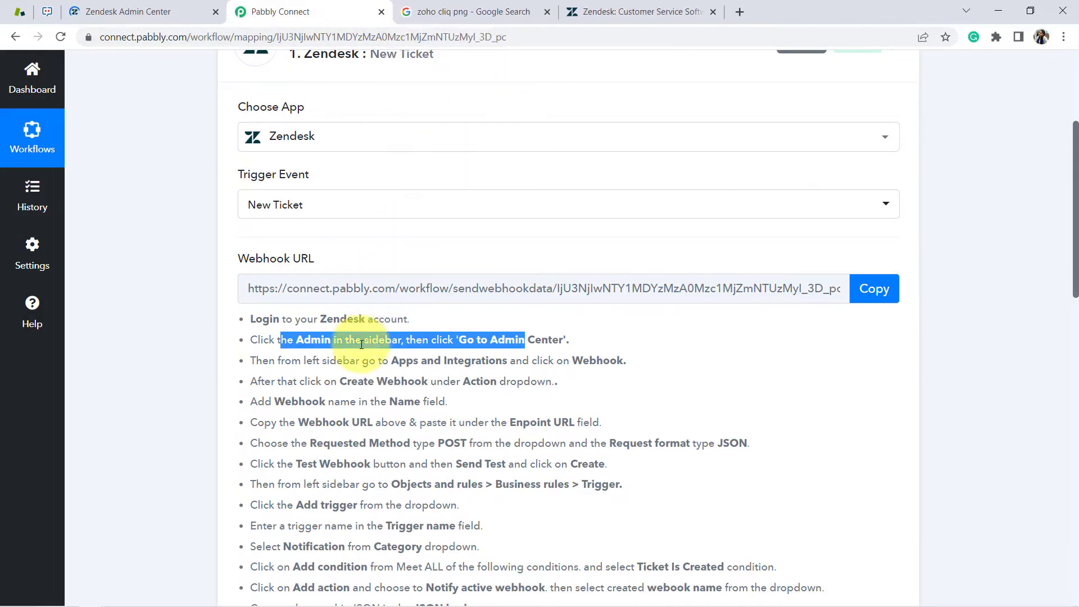
{"action": "left_click", "coordinate": [287, 357]}
{"action": "left_click_drag", "start_coordinate": [275, 358], "coordinate": [627, 363]}
{"action": "left_click", "coordinate": [168, 10]}
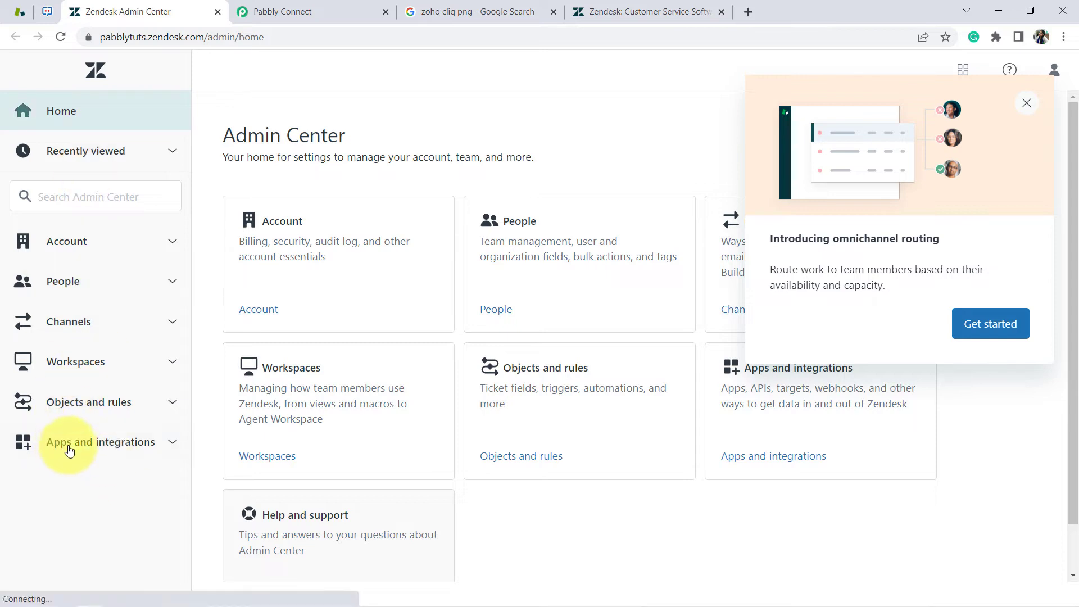
Go to Apps and integrations > Webhooks, dismiss the Monitor Webhooks tip, and create a webhook
{"action": "left_click", "coordinate": [108, 453]}
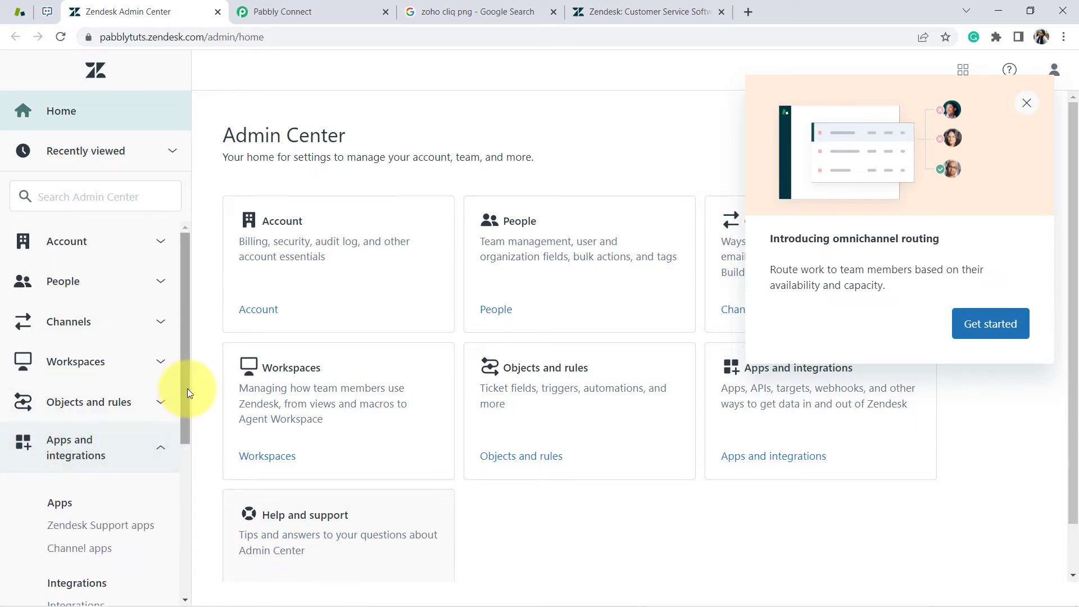
{"action": "scroll", "coordinate": [177, 430], "scroll_direction": "down", "scroll_amount": 1}
{"action": "scroll", "coordinate": [177, 450], "scroll_direction": "down", "scroll_amount": 4}
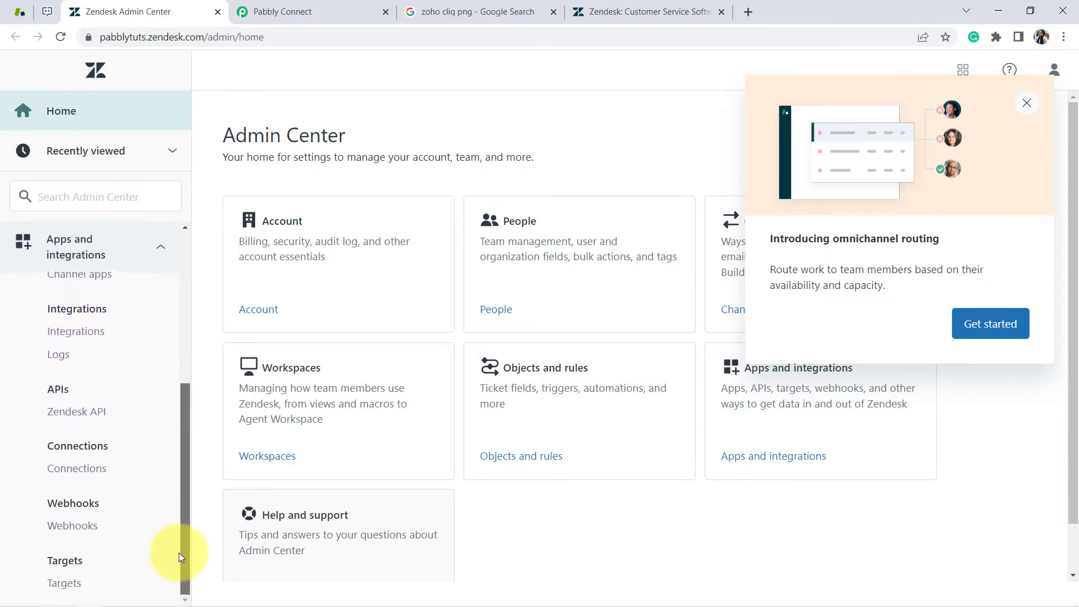
{"action": "left_click", "coordinate": [67, 528]}
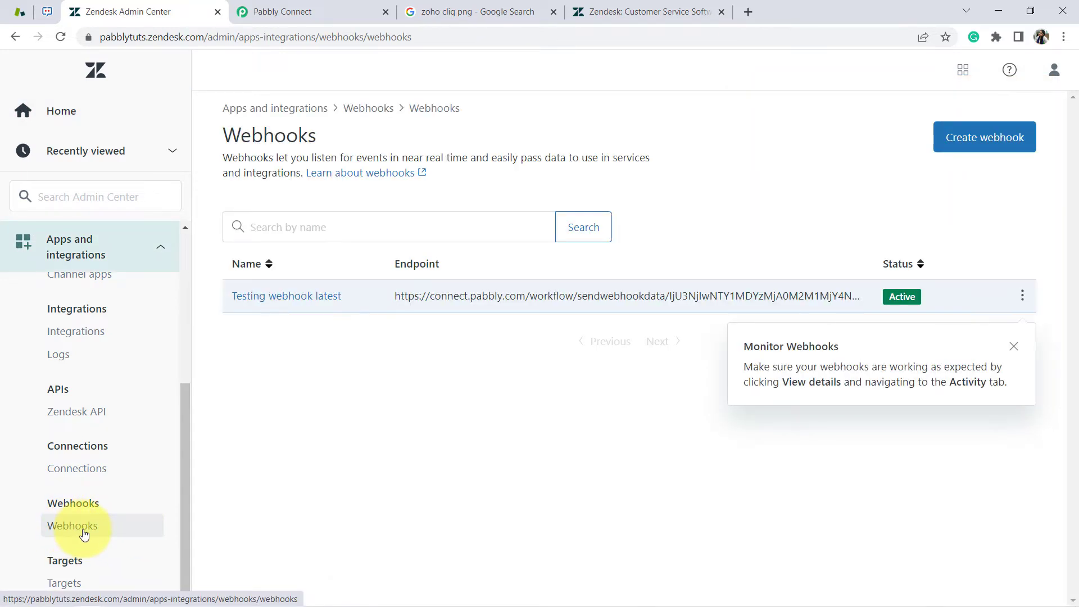
{"action": "left_click", "coordinate": [983, 137]}
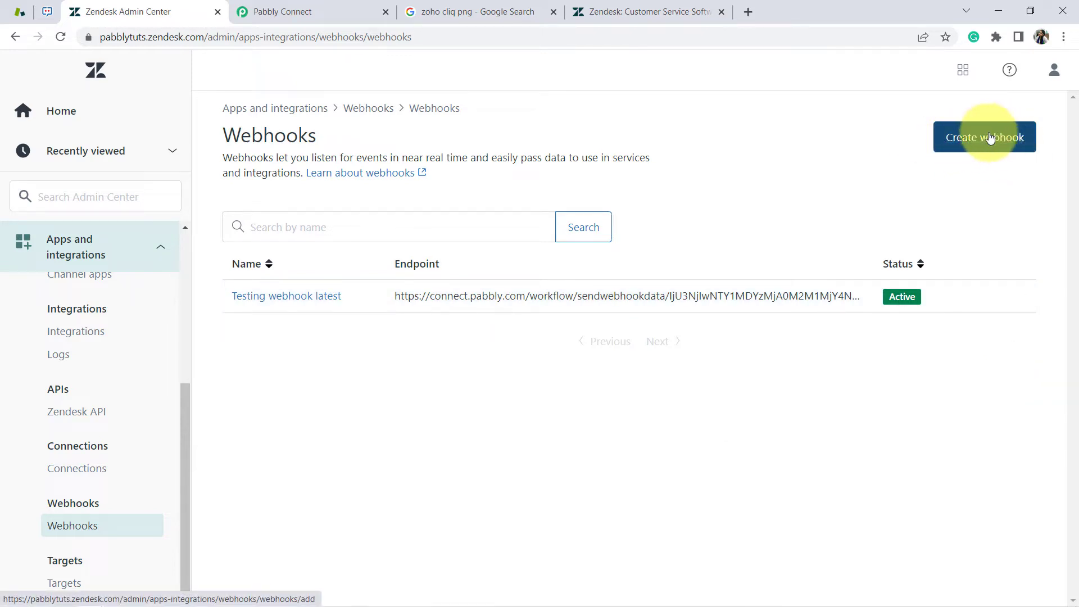
{"action": "left_click", "coordinate": [987, 140]}
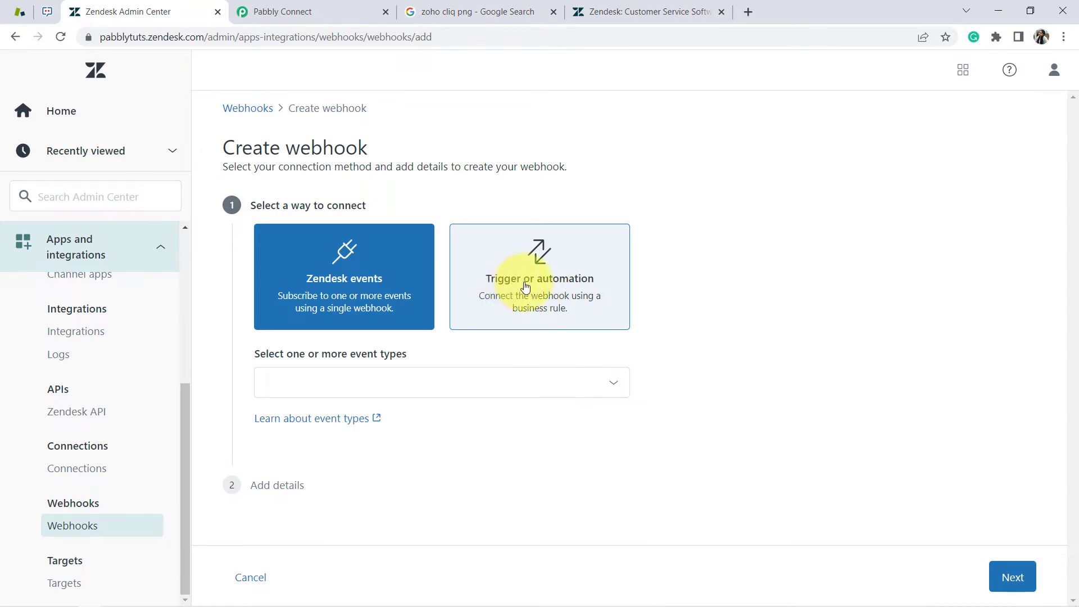
Connect the webhook via Trigger or automation and name it 'Automation of Zendesk Tickets'
{"action": "left_click", "coordinate": [525, 288]}
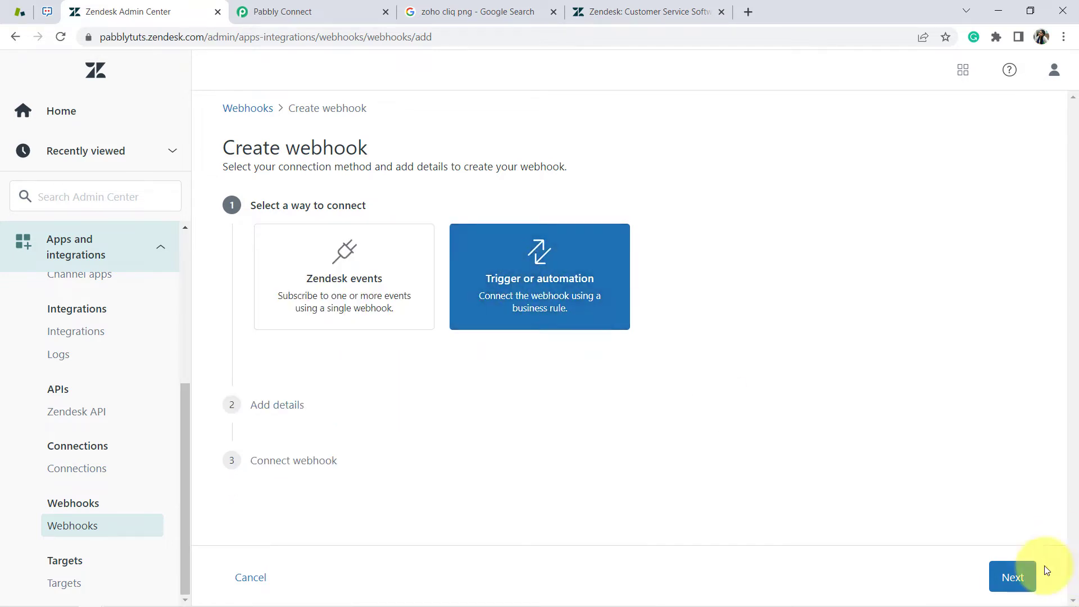
{"action": "left_click", "coordinate": [1015, 575]}
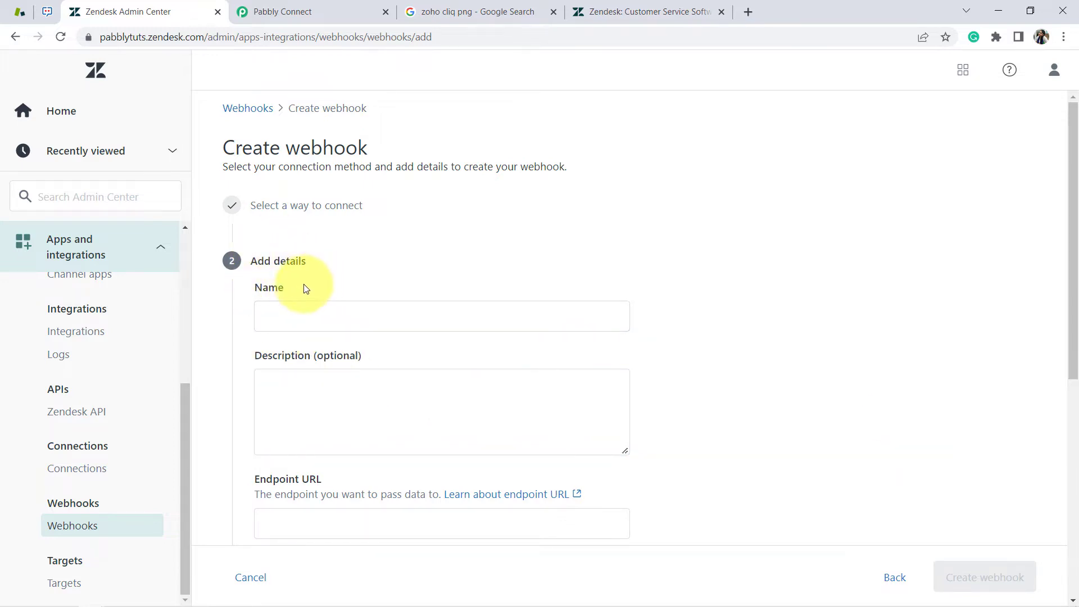
{"action": "left_click", "coordinate": [288, 311]}
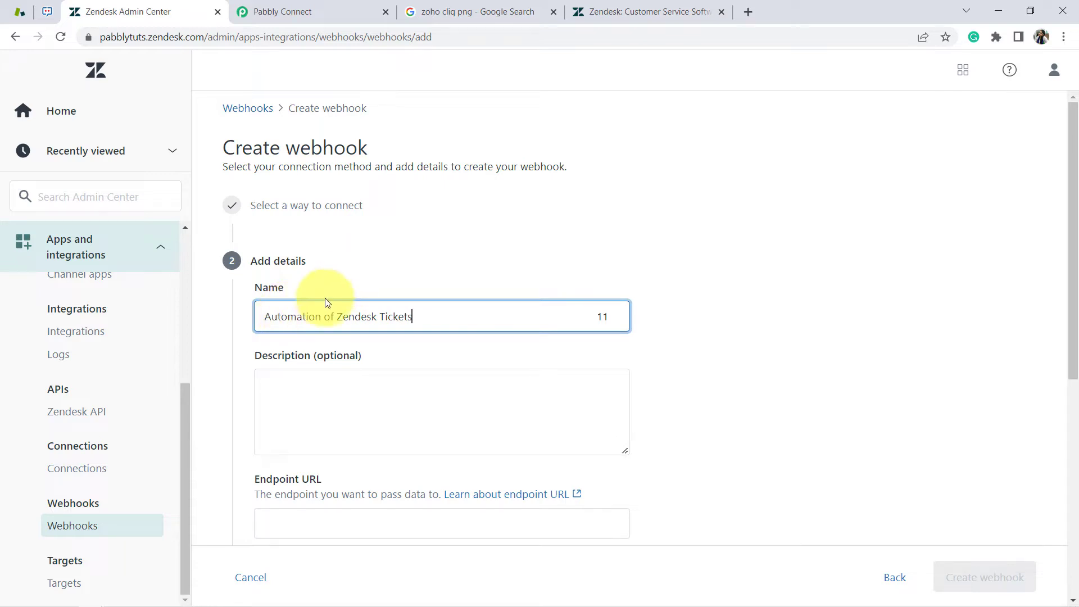
{"action": "left_click_drag", "start_coordinate": [1073, 193], "coordinate": [1061, 334]}
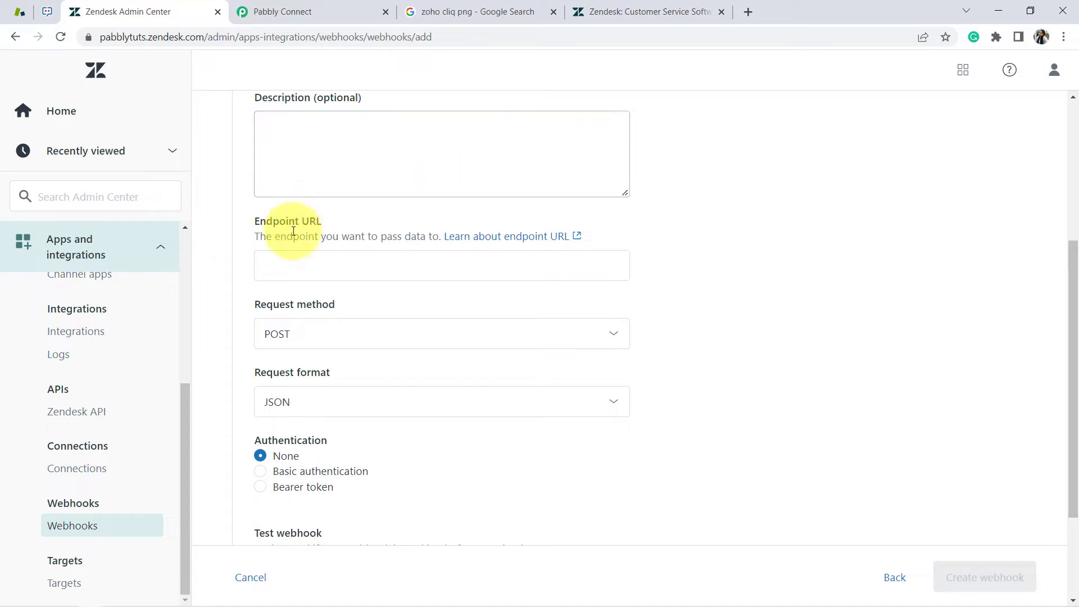
Paste the Pabbly Connect webhook URL into the Endpoint URL field
{"action": "left_click_drag", "start_coordinate": [266, 236], "coordinate": [608, 241]}
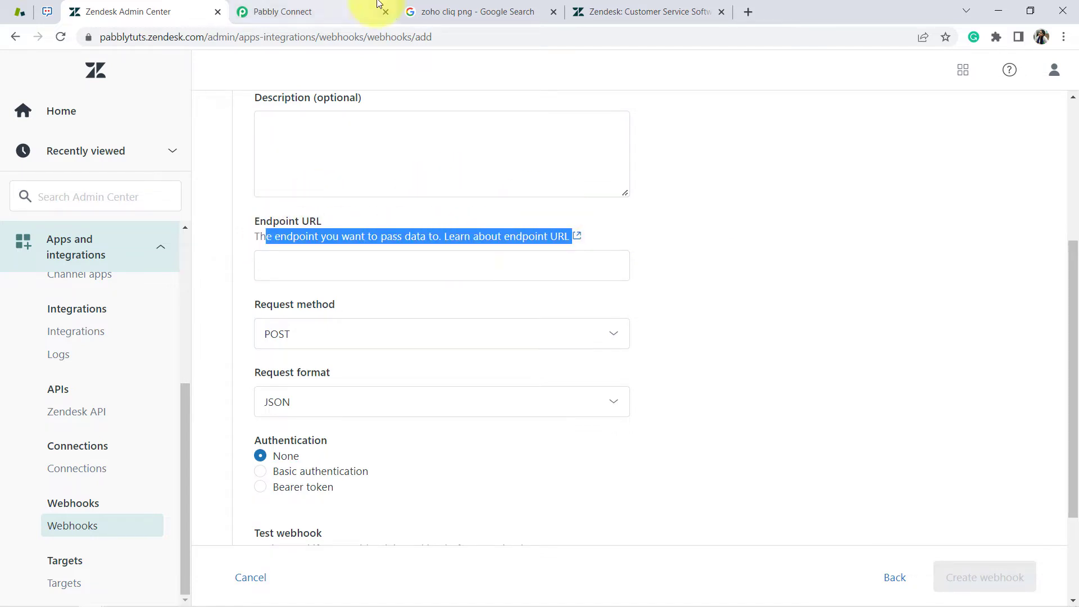
{"action": "left_click", "coordinate": [359, 12]}
{"action": "left_click", "coordinate": [860, 294]}
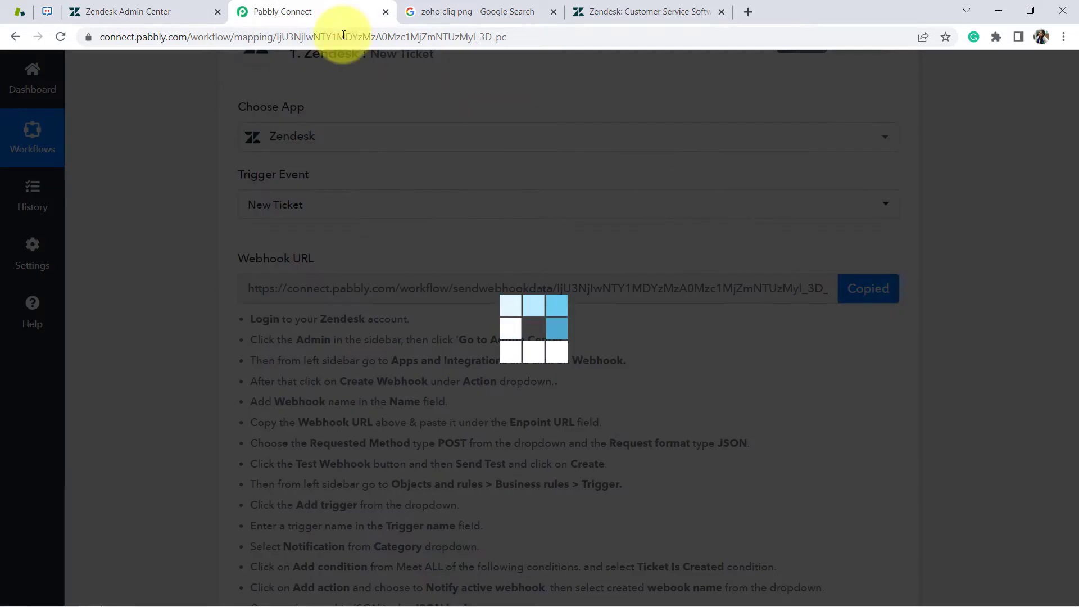
{"action": "left_click", "coordinate": [180, 12]}
{"action": "left_click", "coordinate": [269, 266]}
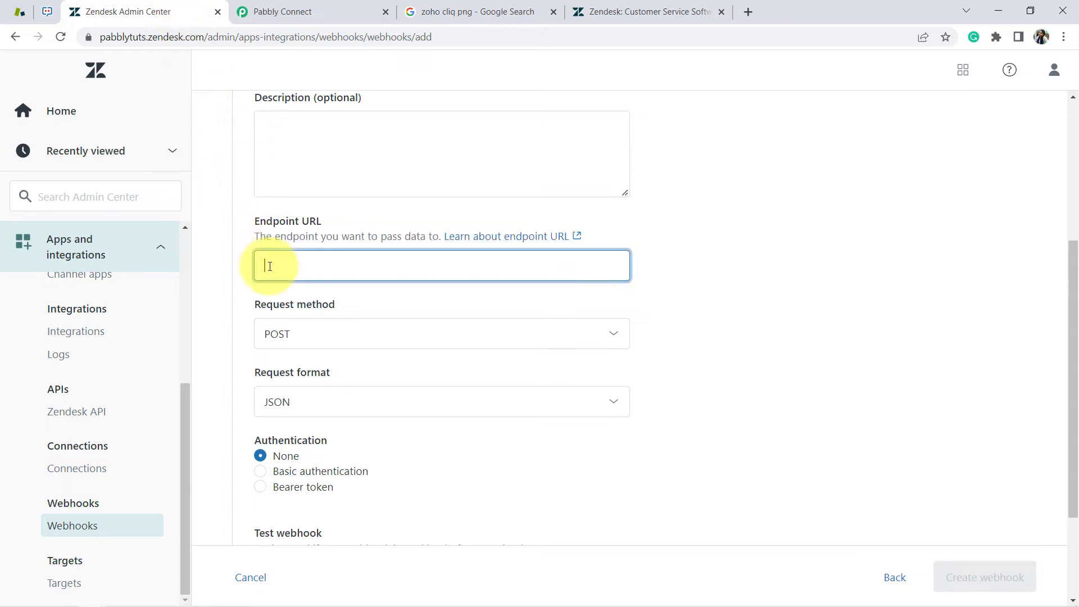
{"action": "key", "text": "ctrl+v"}
Confirm from Pabbly's instructions that the request method is POST and the format is JSON
{"action": "left_click", "coordinate": [285, 11]}
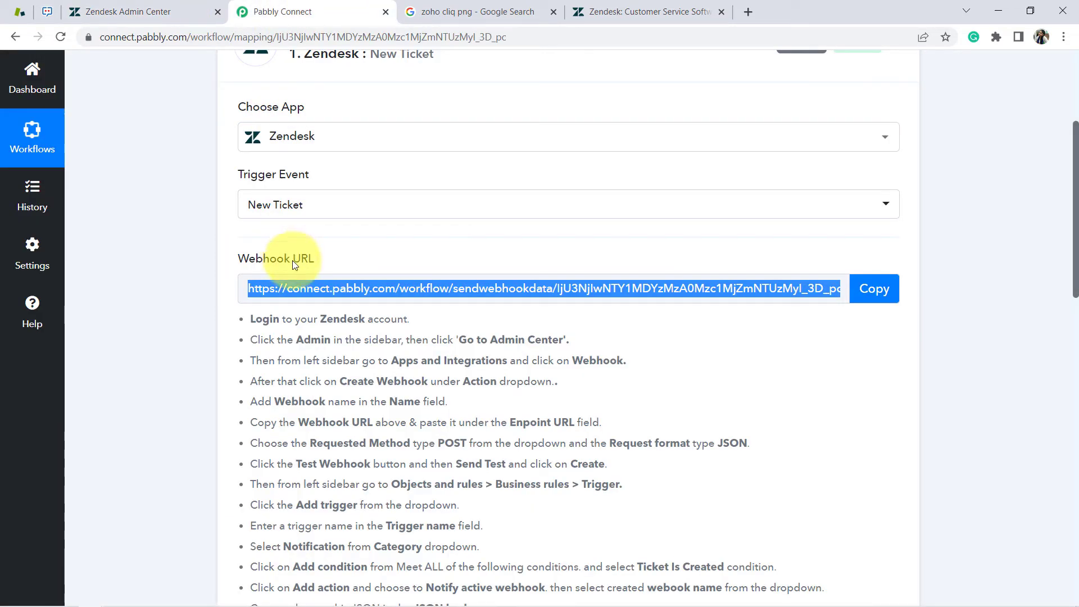
{"action": "left_click", "coordinate": [341, 432]}
{"action": "left_click_drag", "start_coordinate": [284, 444], "coordinate": [493, 444]}
{"action": "left_click", "coordinate": [441, 445]}
{"action": "left_click_drag", "start_coordinate": [610, 444], "coordinate": [747, 444]}
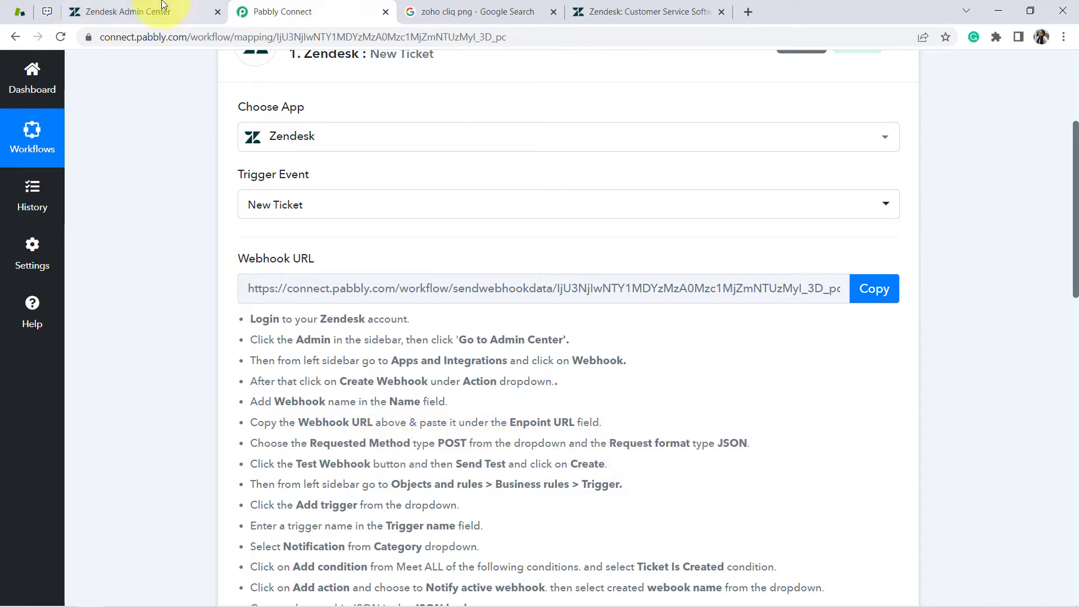
{"action": "left_click", "coordinate": [152, 12]}
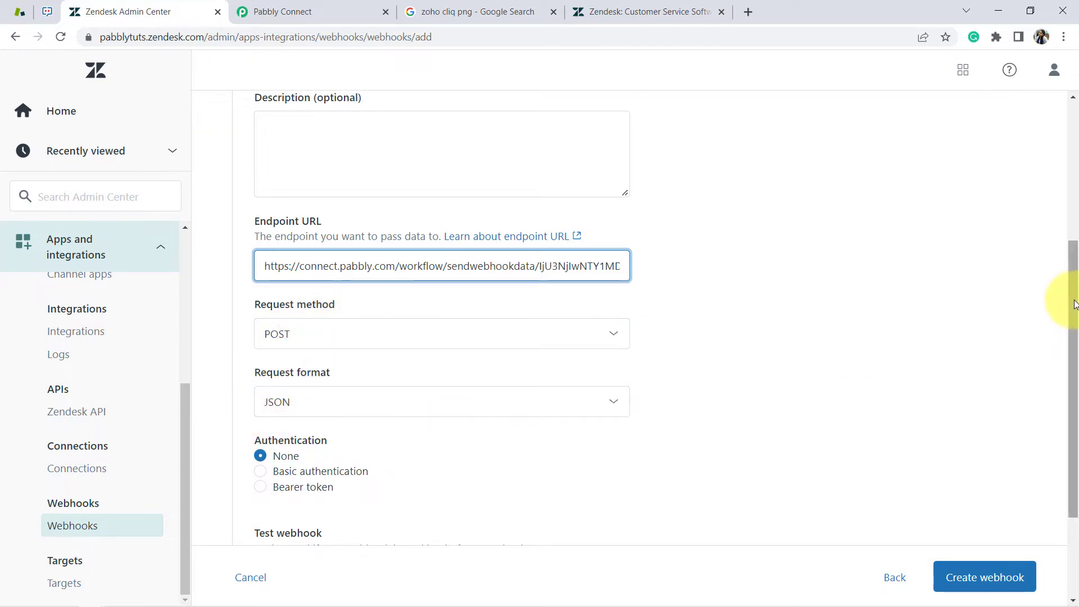
{"action": "left_click_drag", "start_coordinate": [1075, 304], "coordinate": [1070, 382]}
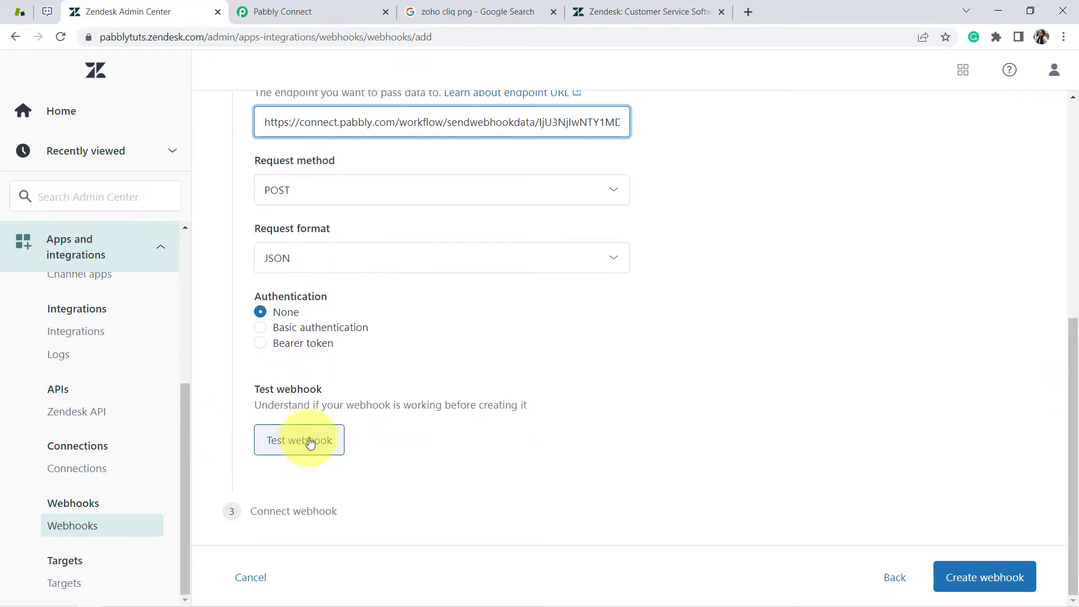
Test the webhook from Zendesk with the Sample Support ticket event (id 35436, priority high)
{"action": "left_click", "coordinate": [298, 11]}
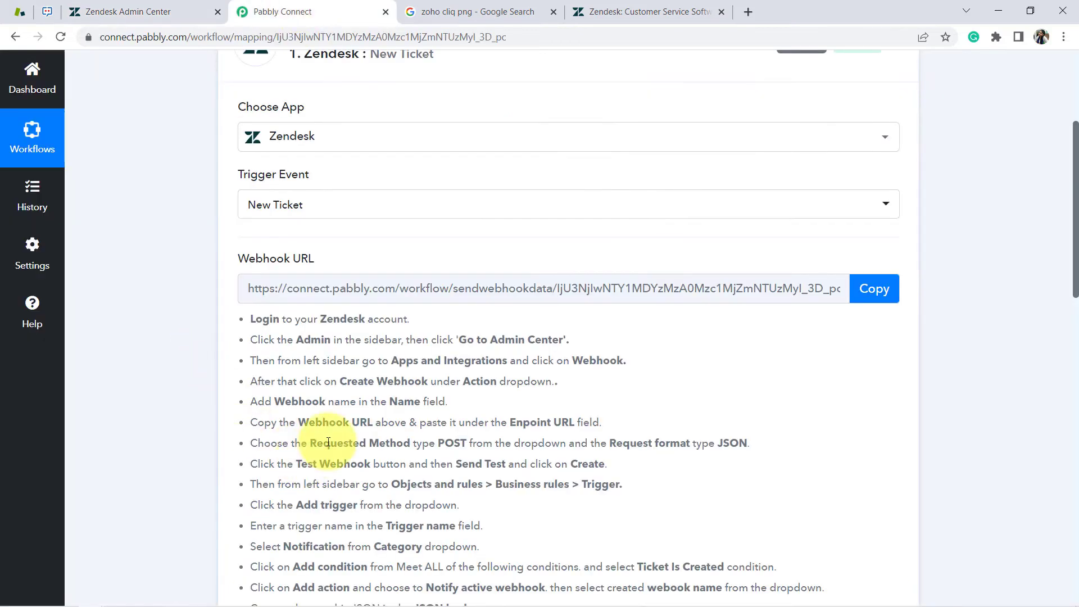
{"action": "left_click_drag", "start_coordinate": [278, 464], "coordinate": [570, 467]}
{"action": "left_click_drag", "start_coordinate": [1076, 276], "coordinate": [1070, 424]}
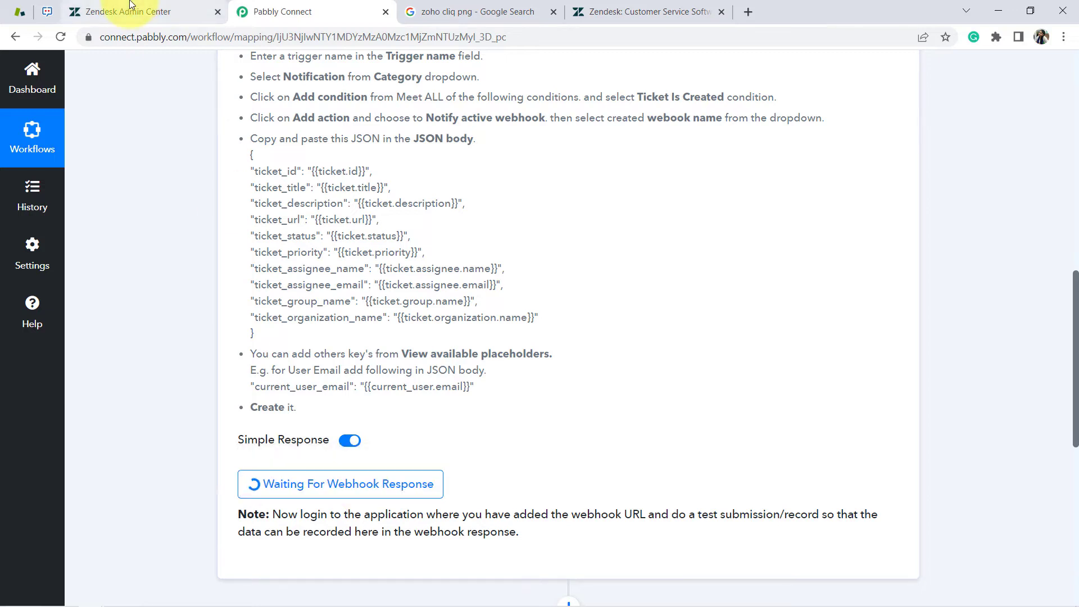
{"action": "left_click", "coordinate": [131, 10]}
{"action": "left_click", "coordinate": [296, 443]}
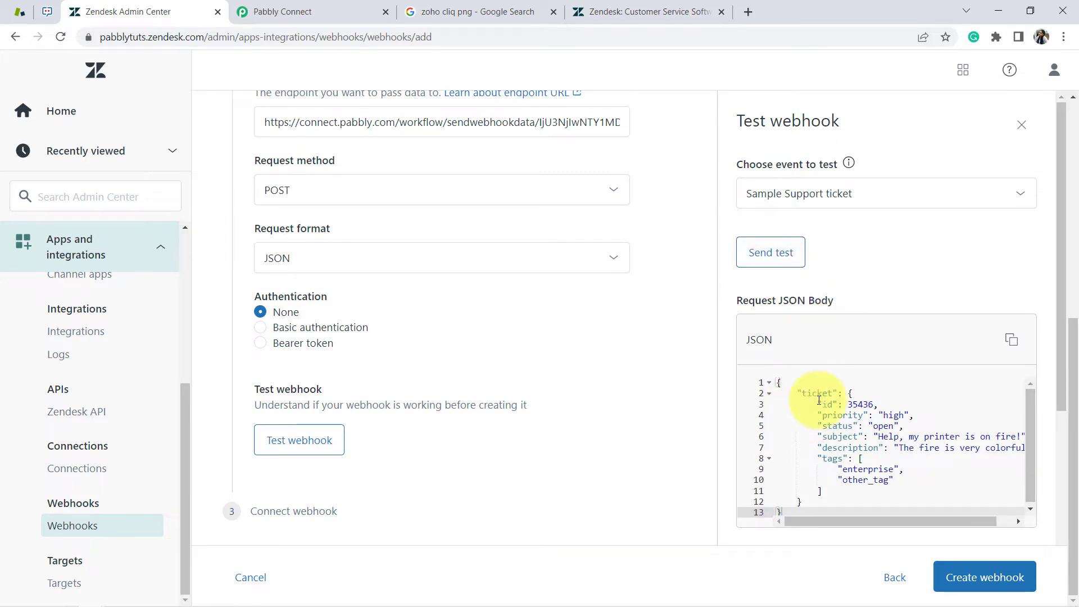
{"action": "left_click_drag", "start_coordinate": [863, 479], "coordinate": [848, 405]}
Check the captured ticket subject, status, priority, id, description and tags in Pabbly Connect
{"action": "left_click", "coordinate": [253, 11]}
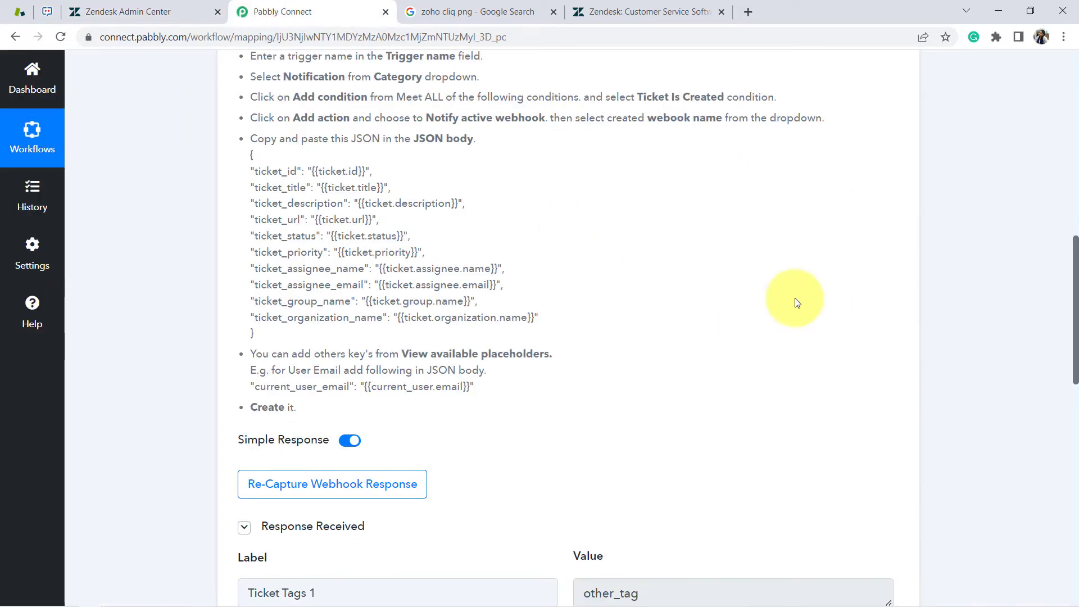
{"action": "left_click_drag", "start_coordinate": [1075, 279], "coordinate": [1074, 355]}
{"action": "scroll", "coordinate": [1001, 359], "scroll_direction": "down", "scroll_amount": 1}
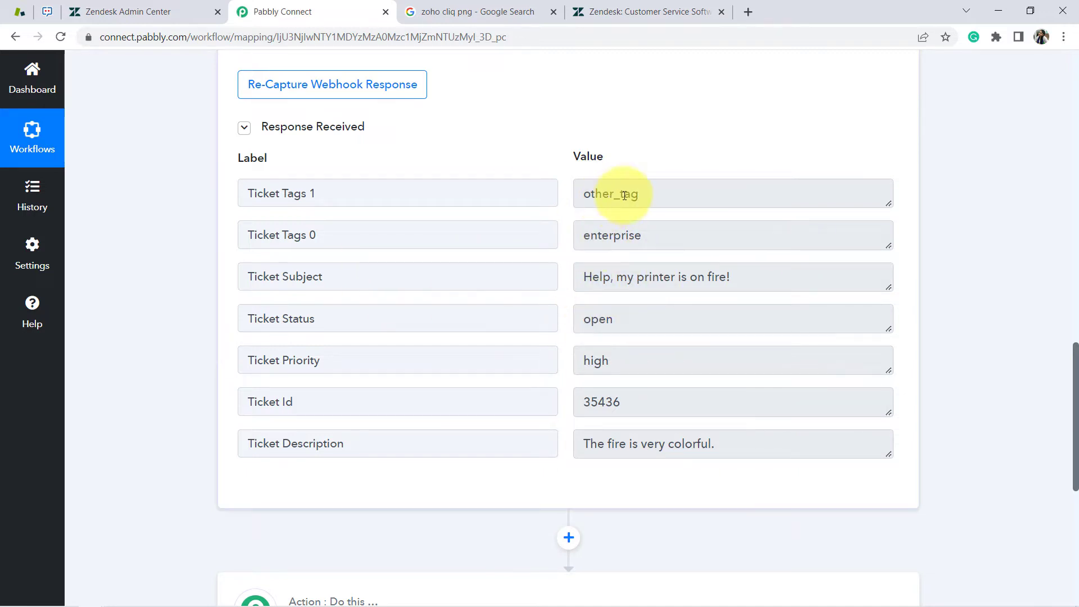
{"action": "left_click_drag", "start_coordinate": [639, 194], "coordinate": [603, 193]}
{"action": "left_click_drag", "start_coordinate": [642, 235], "coordinate": [607, 235]}
{"action": "left_click_drag", "start_coordinate": [275, 276], "coordinate": [636, 291]}
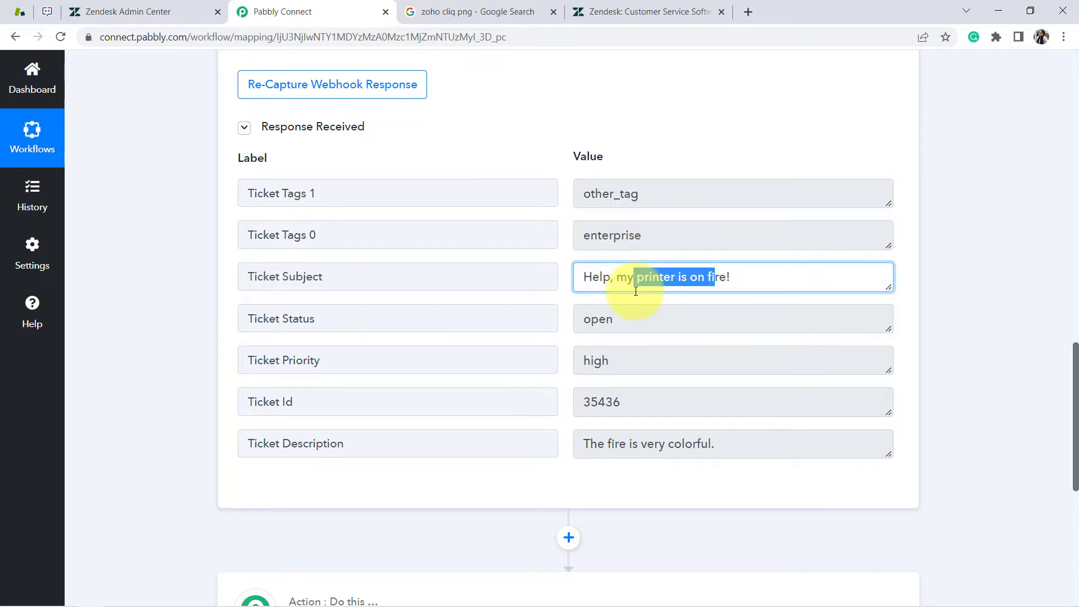
{"action": "left_click_drag", "start_coordinate": [269, 318], "coordinate": [296, 324]}
{"action": "left_click_drag", "start_coordinate": [653, 310], "coordinate": [583, 321]}
{"action": "left_click_drag", "start_coordinate": [601, 360], "coordinate": [591, 376]}
{"action": "left_click_drag", "start_coordinate": [617, 409], "coordinate": [579, 412]}
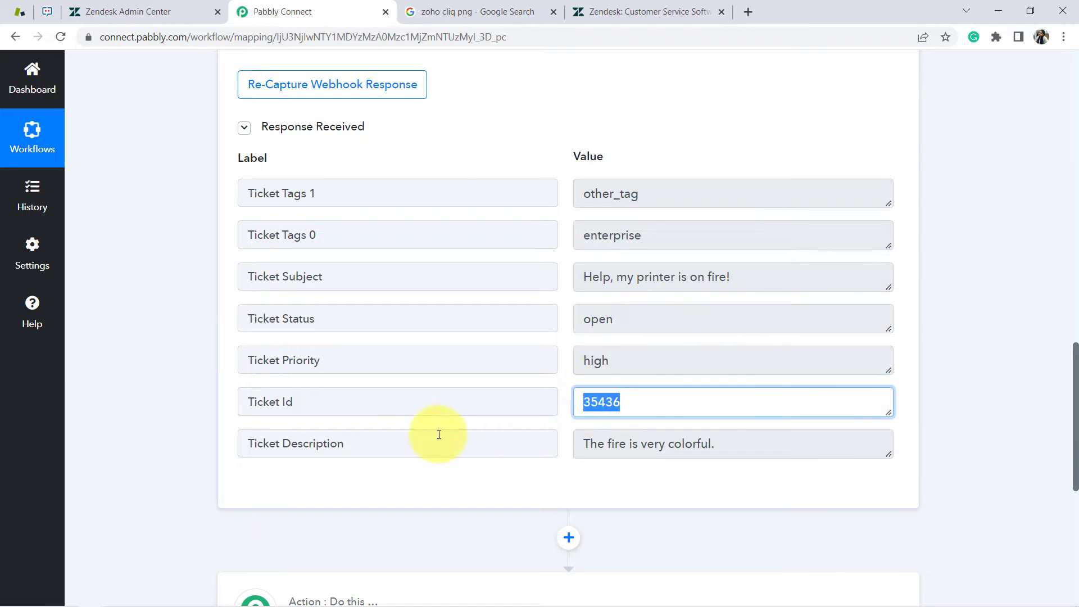
{"action": "left_click_drag", "start_coordinate": [291, 443], "coordinate": [327, 445]}
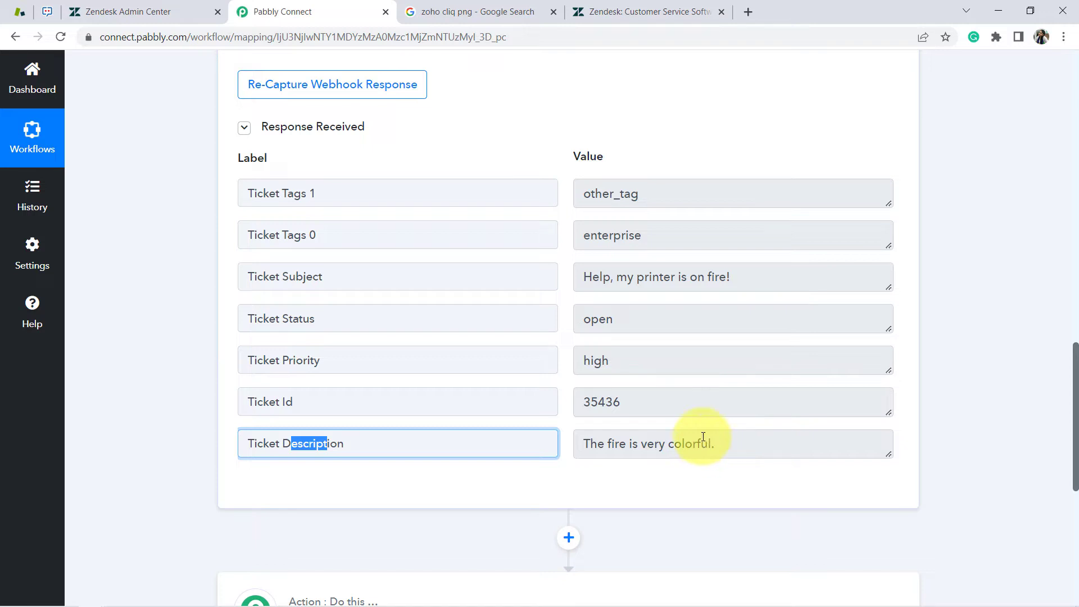
{"action": "left_click", "coordinate": [79, 4]}
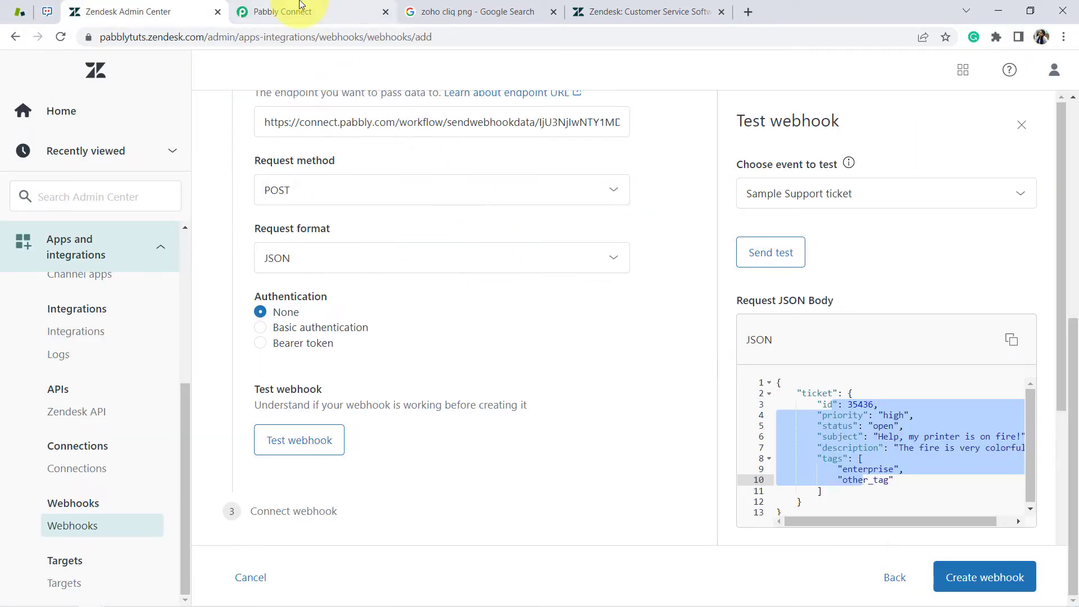
Create the Zendesk webhook pointing to Pabbly Connect and finish its setup
{"action": "left_click", "coordinate": [300, 4]}
{"action": "left_click_drag", "start_coordinate": [1075, 454], "coordinate": [1054, 271]}
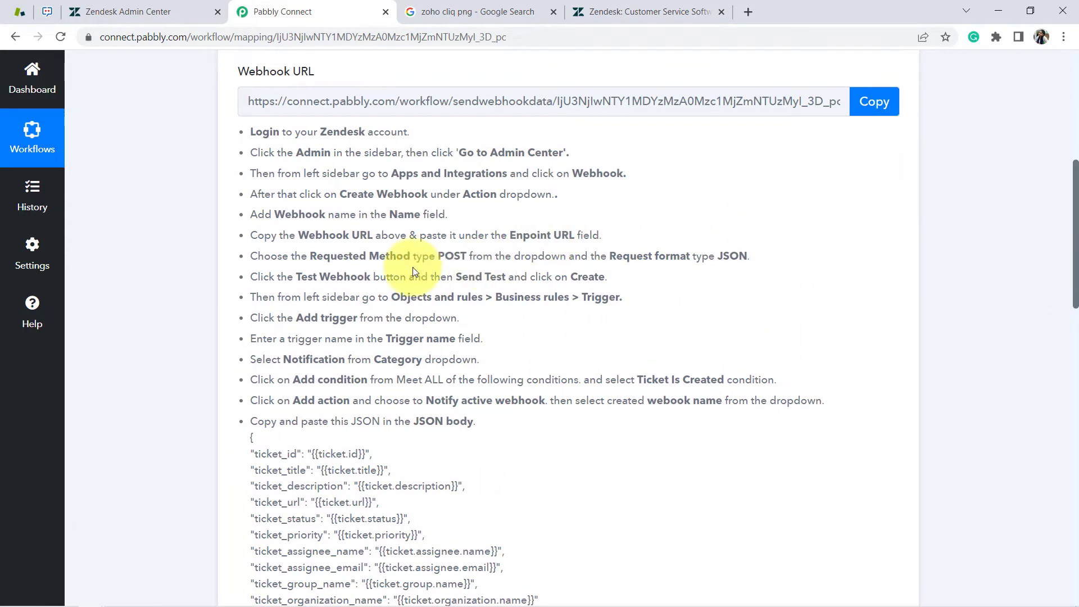
{"action": "left_click_drag", "start_coordinate": [327, 299], "coordinate": [604, 299]}
{"action": "left_click", "coordinate": [157, 11]}
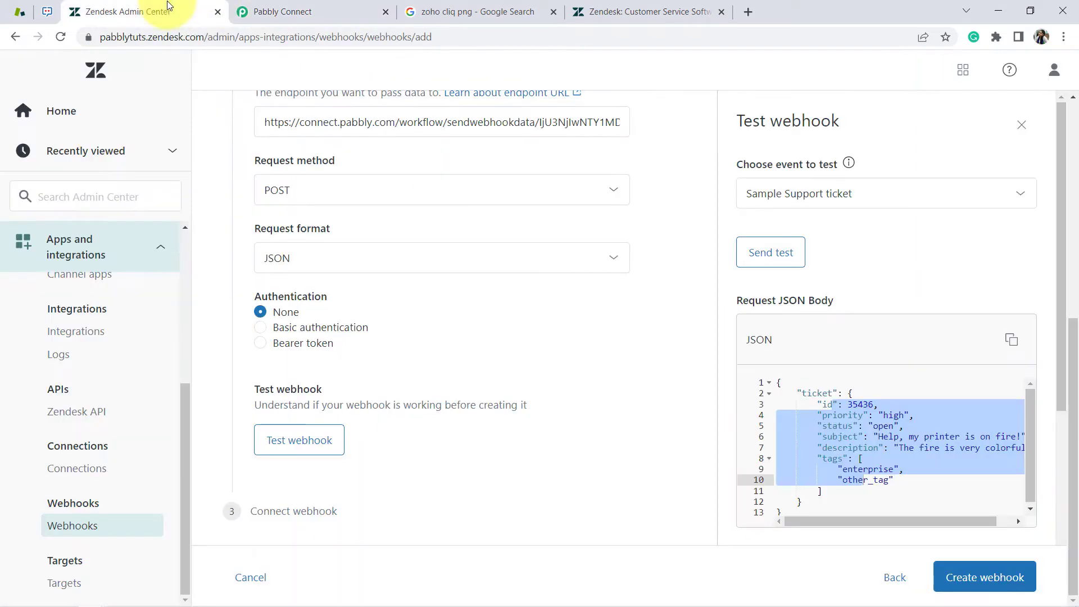
{"action": "left_click", "coordinate": [958, 584]}
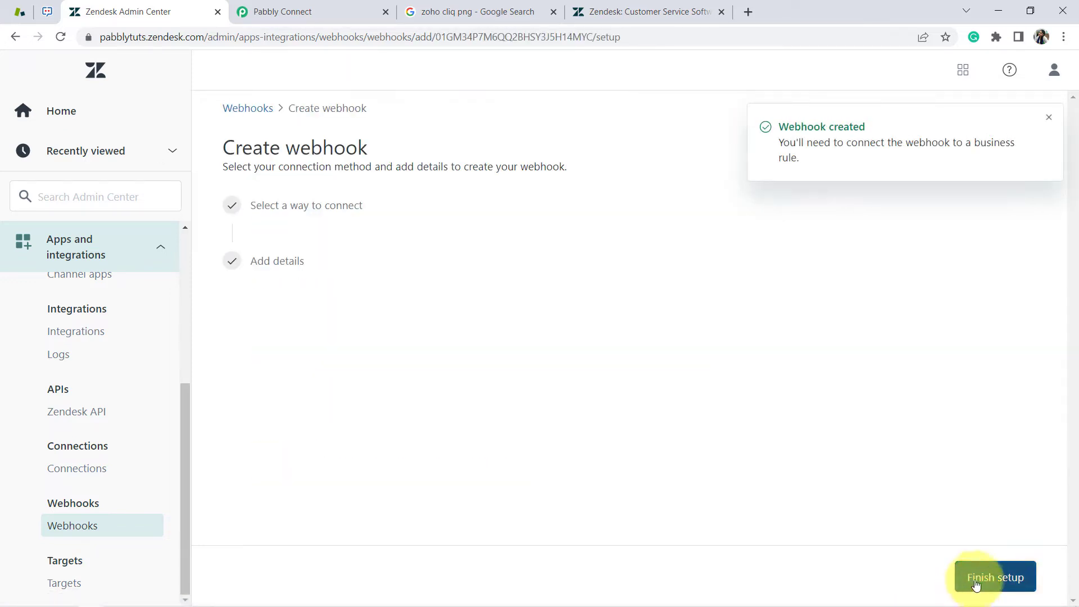
{"action": "left_click", "coordinate": [968, 576]}
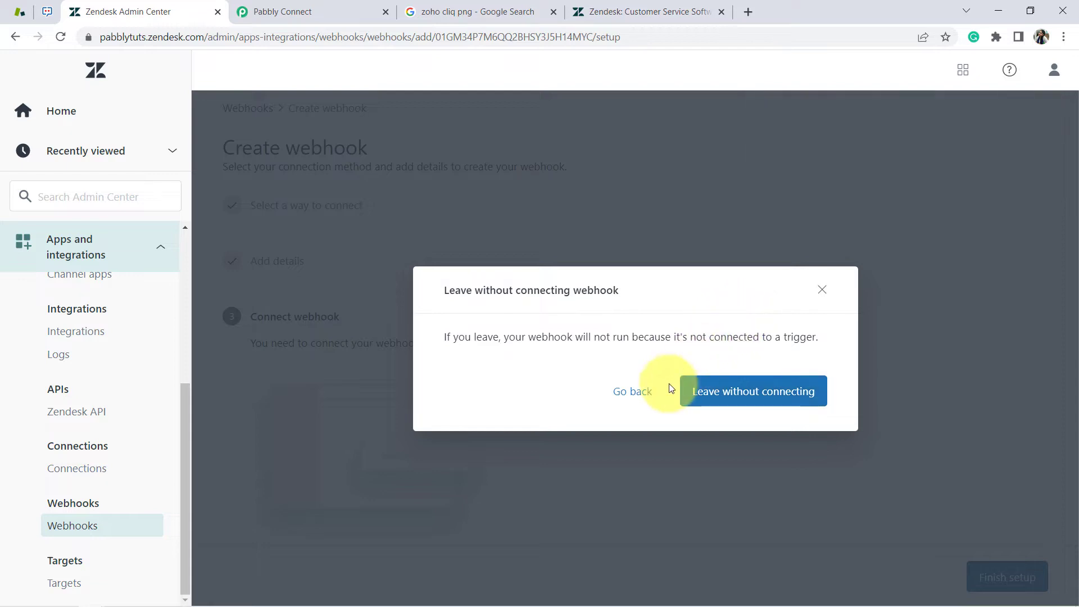
Dismiss the leave-without-connecting warning and open the Admin Center triggers page in a new tab
{"action": "left_click", "coordinate": [821, 290]}
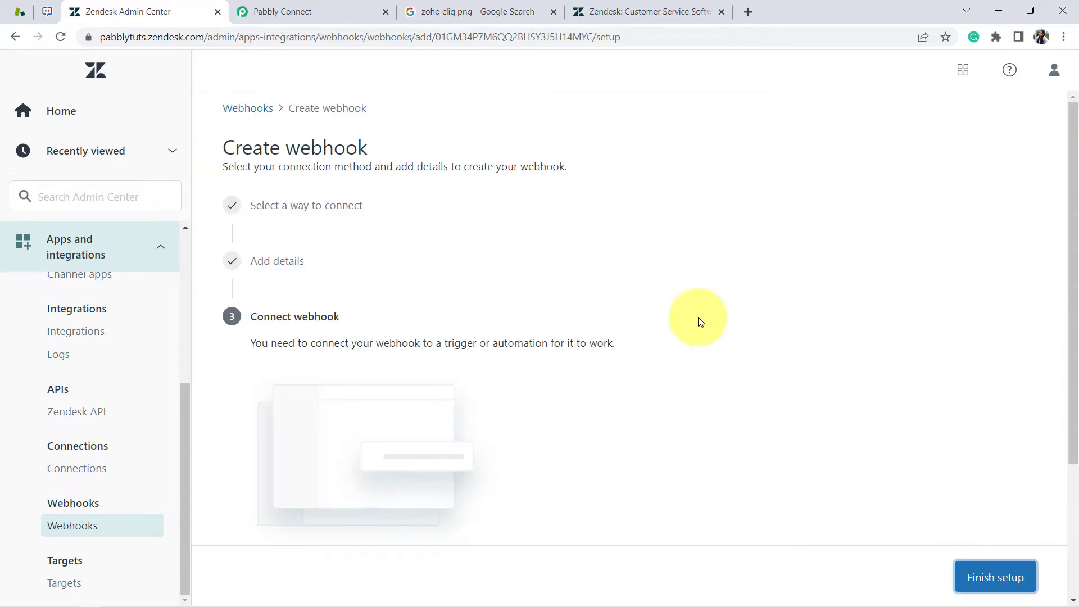
{"action": "left_click_drag", "start_coordinate": [268, 316], "coordinate": [537, 357]}
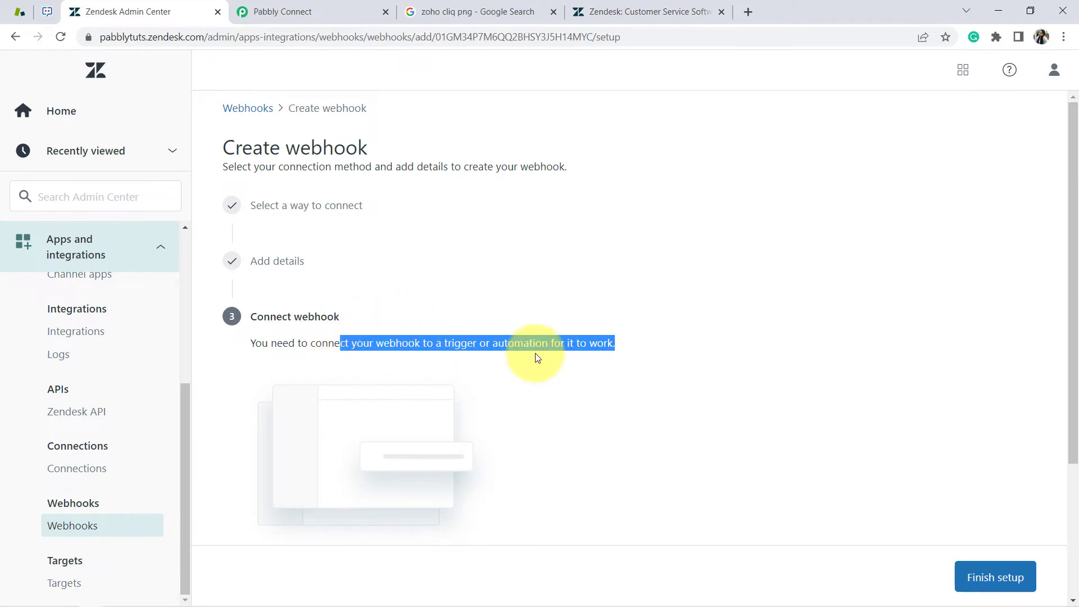
{"action": "left_click", "coordinate": [481, 362]}
{"action": "left_click_drag", "start_coordinate": [1072, 306], "coordinate": [1072, 450]}
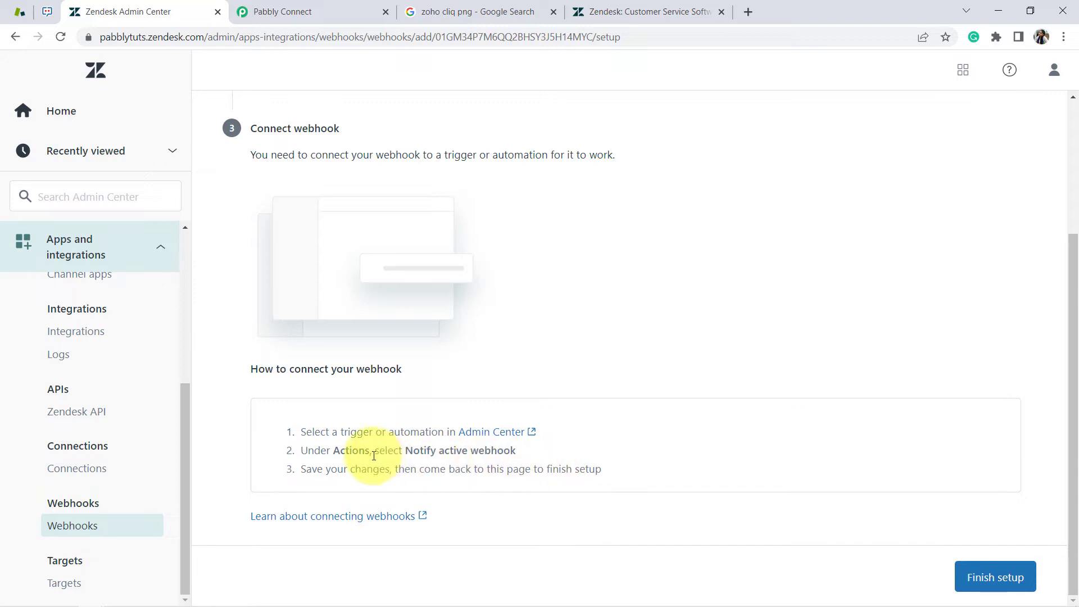
{"action": "left_click", "coordinate": [533, 434]}
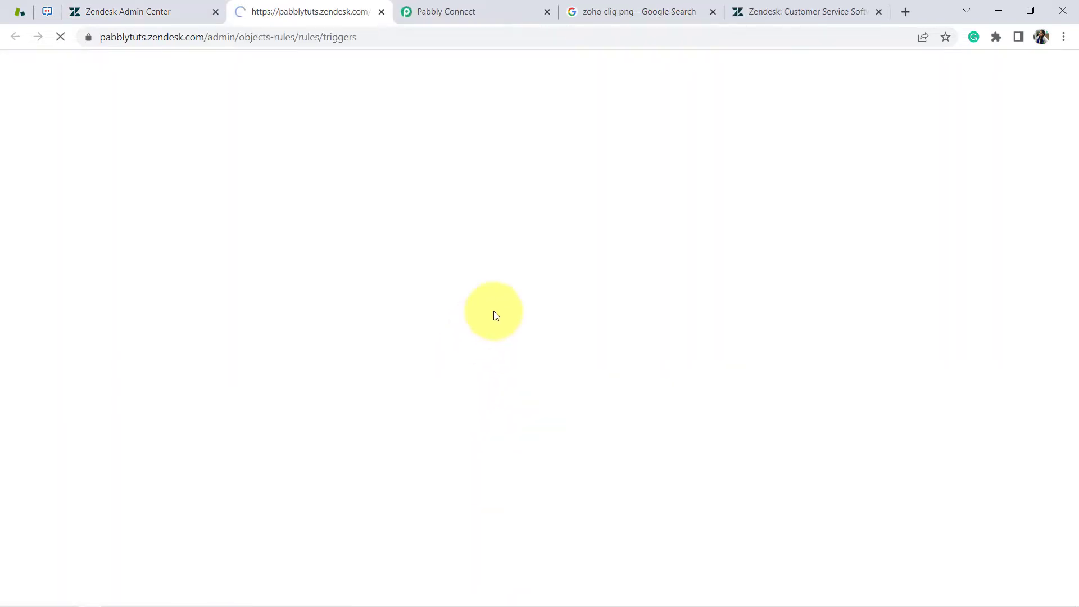
Add a new trigger named 'Zendesk Automaton with Zoho Cliq Channel'
{"action": "left_click", "coordinate": [460, 10]}
{"action": "left_click", "coordinate": [549, 320]}
{"action": "left_click_drag", "start_coordinate": [591, 297], "coordinate": [469, 290]}
{"action": "key", "text": "ctrl+shift+Tab"}
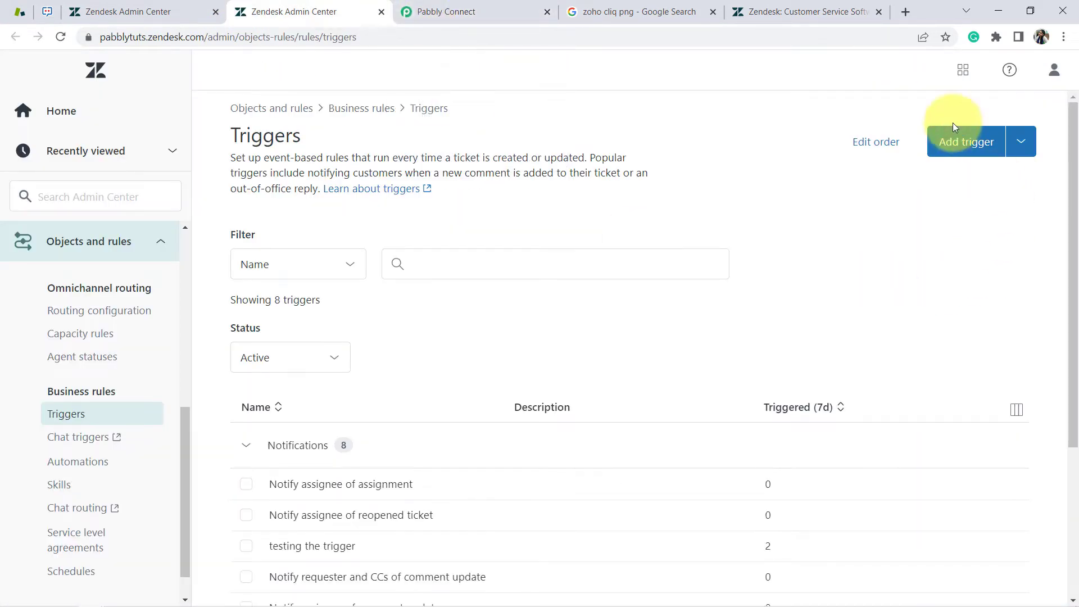
{"action": "left_click", "coordinate": [964, 141]}
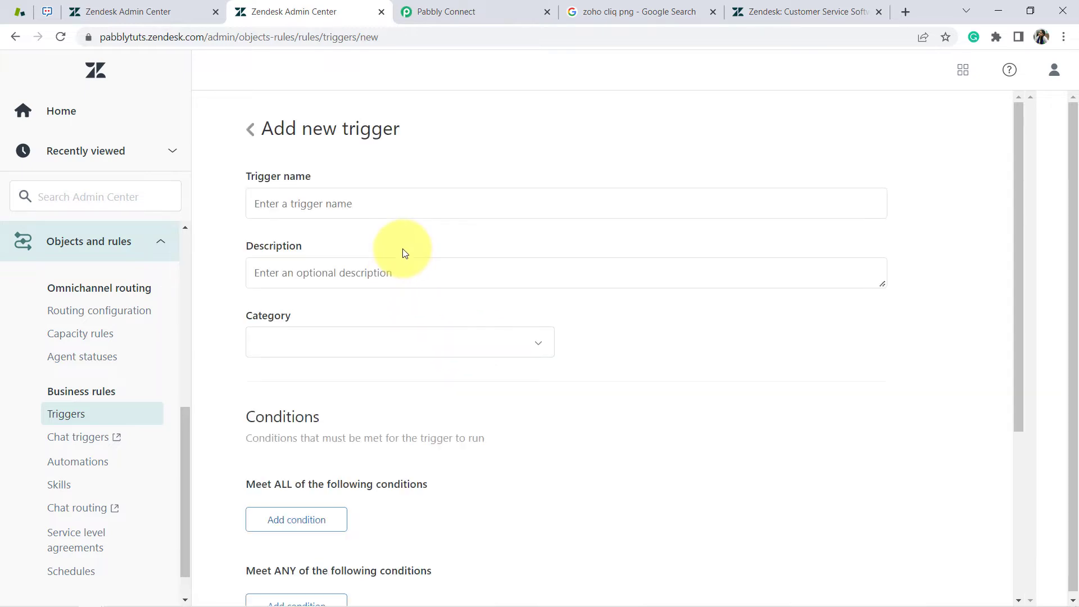
{"action": "left_click", "coordinate": [285, 203]}
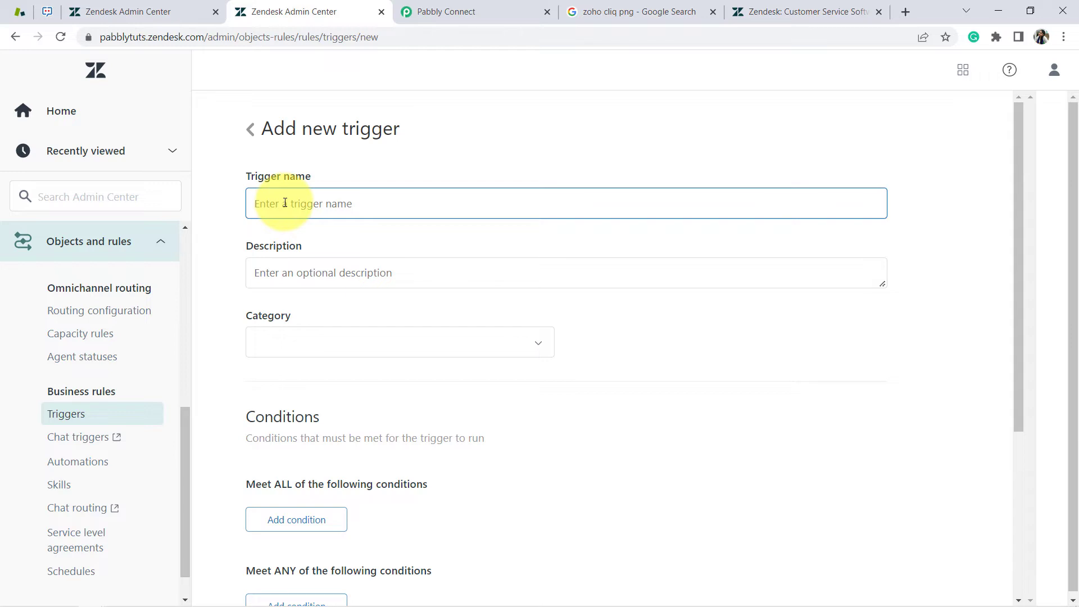
{"action": "type", "text": "Z"}
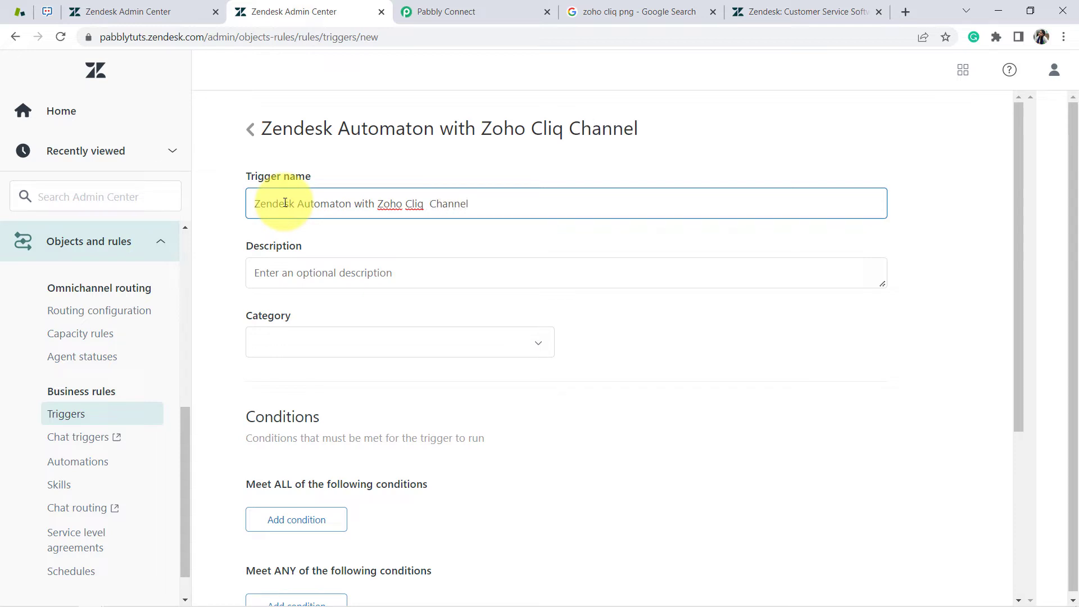
Set the trigger's category to Notifications
{"action": "left_click", "coordinate": [439, 8]}
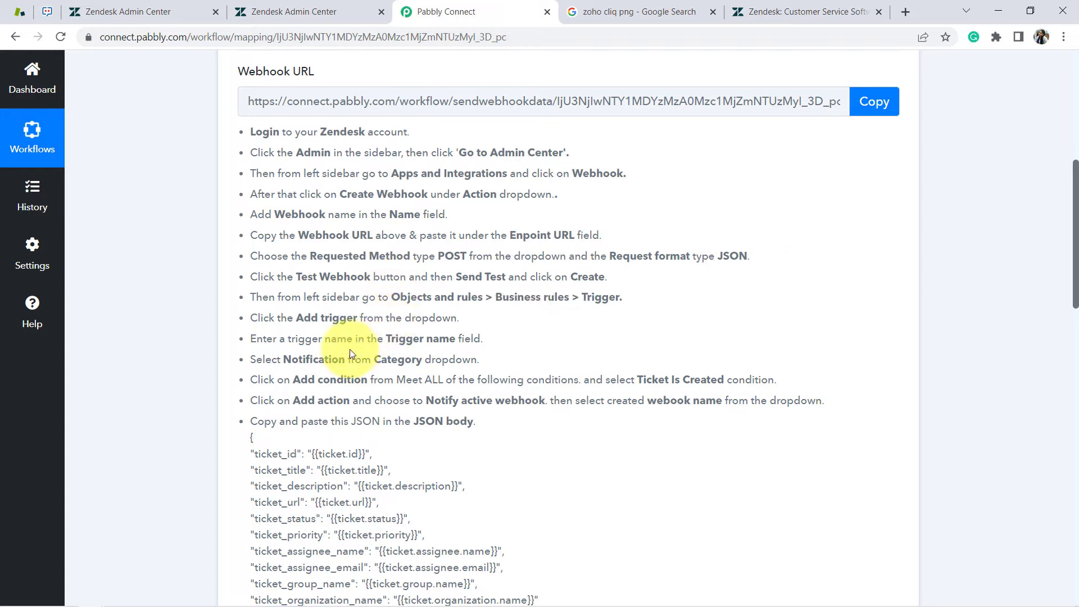
{"action": "left_click_drag", "start_coordinate": [281, 360], "coordinate": [386, 359]}
{"action": "left_click", "coordinate": [314, 12]}
{"action": "left_click", "coordinate": [291, 345]}
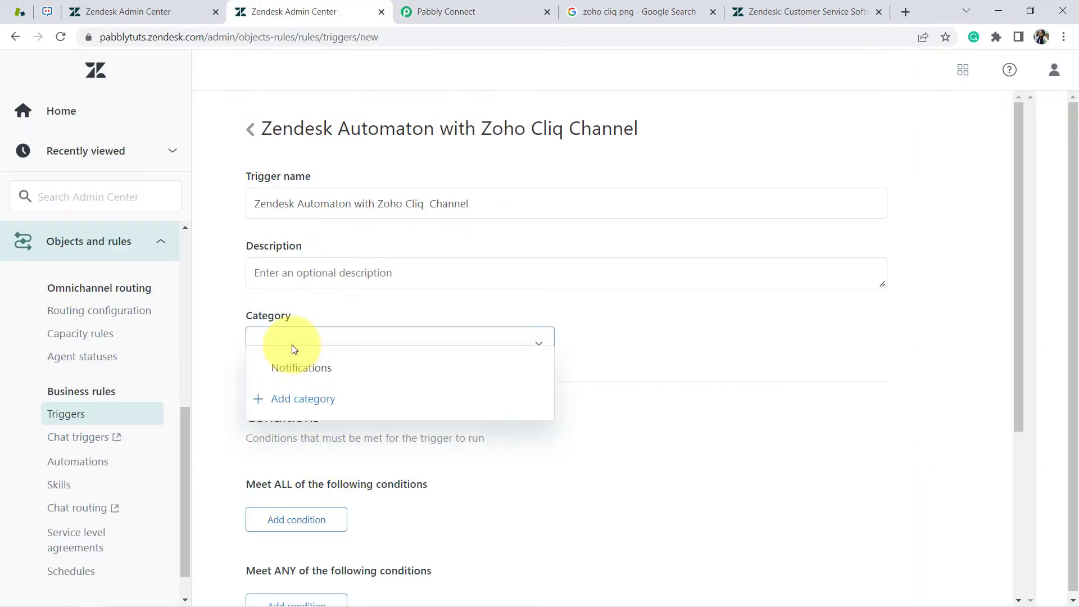
{"action": "left_click", "coordinate": [334, 387]}
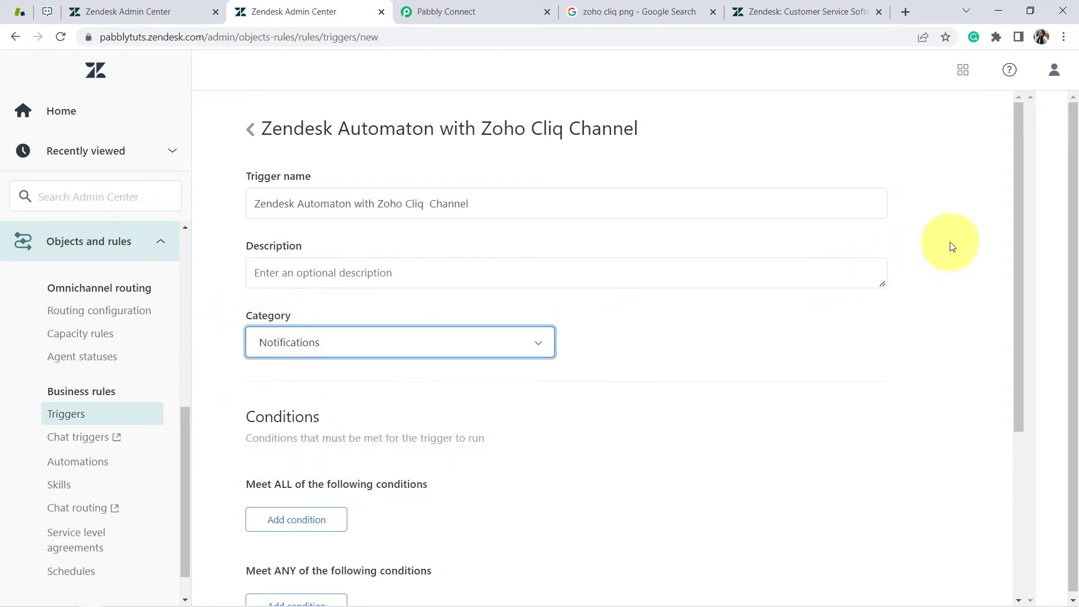
{"action": "left_click_drag", "start_coordinate": [1020, 231], "coordinate": [1034, 328]}
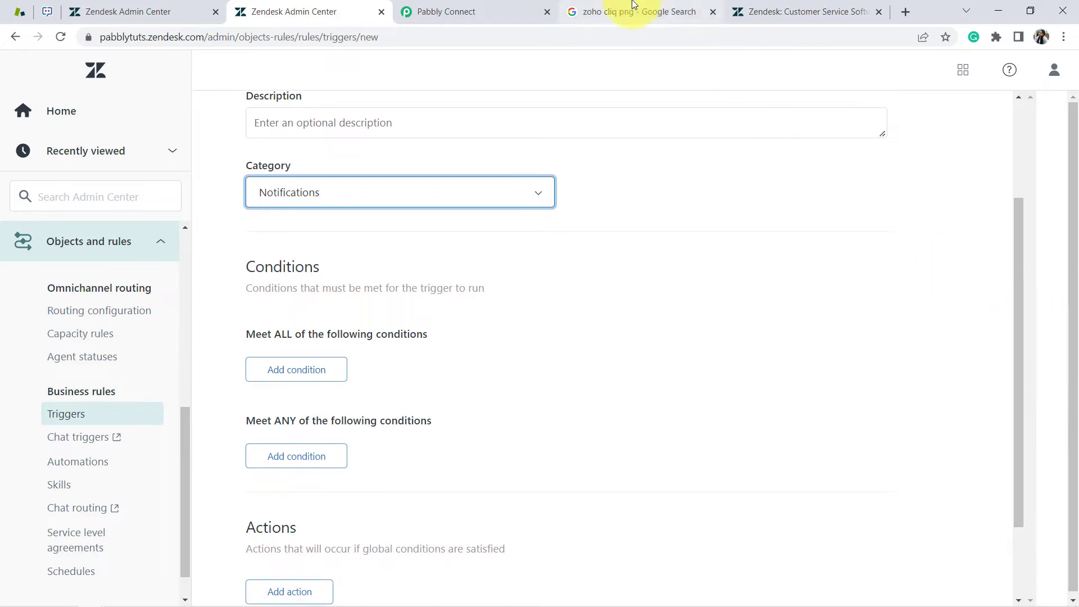
Review Pabbly's instructions for adding the Ticket Is Created condition
{"action": "left_click", "coordinate": [443, 7]}
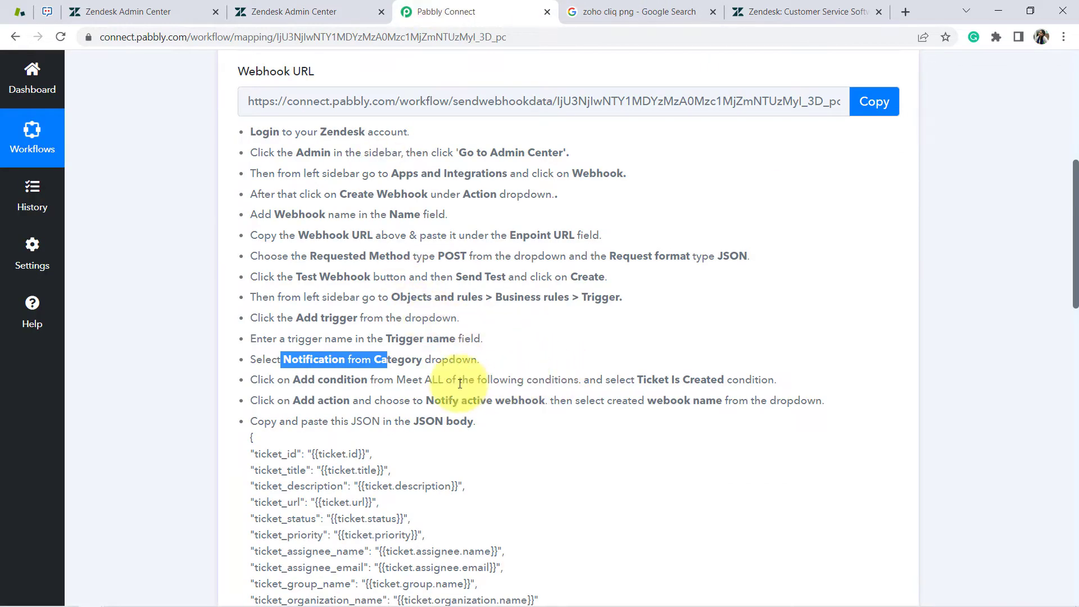
{"action": "left_click_drag", "start_coordinate": [276, 380], "coordinate": [573, 396]}
{"action": "left_click", "coordinate": [418, 380]}
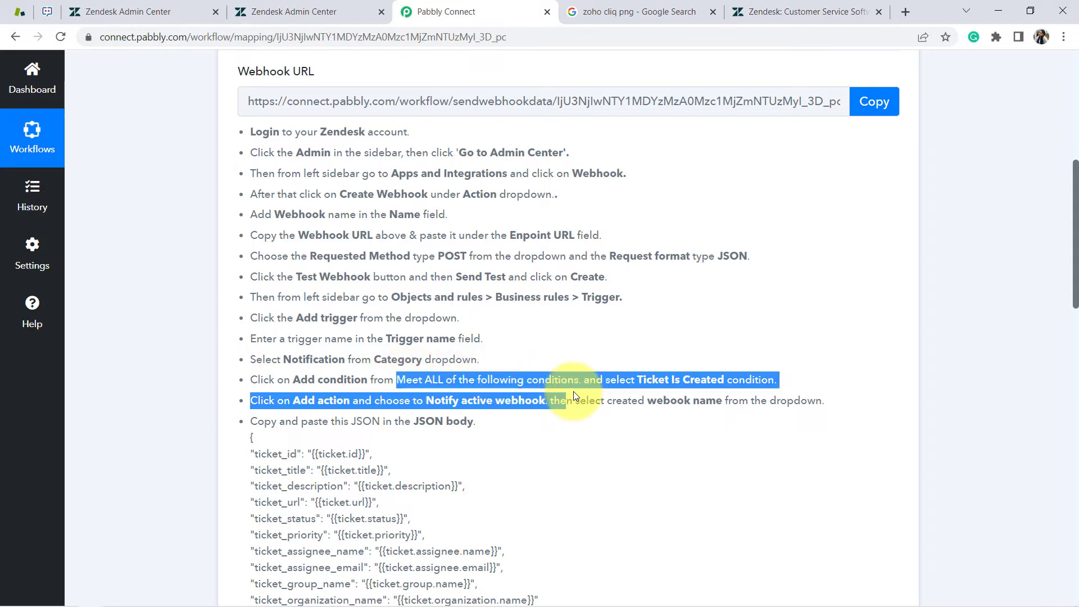
{"action": "left_click", "coordinate": [632, 389]}
{"action": "left_click_drag", "start_coordinate": [637, 381], "coordinate": [913, 376]}
{"action": "left_click", "coordinate": [644, 380]}
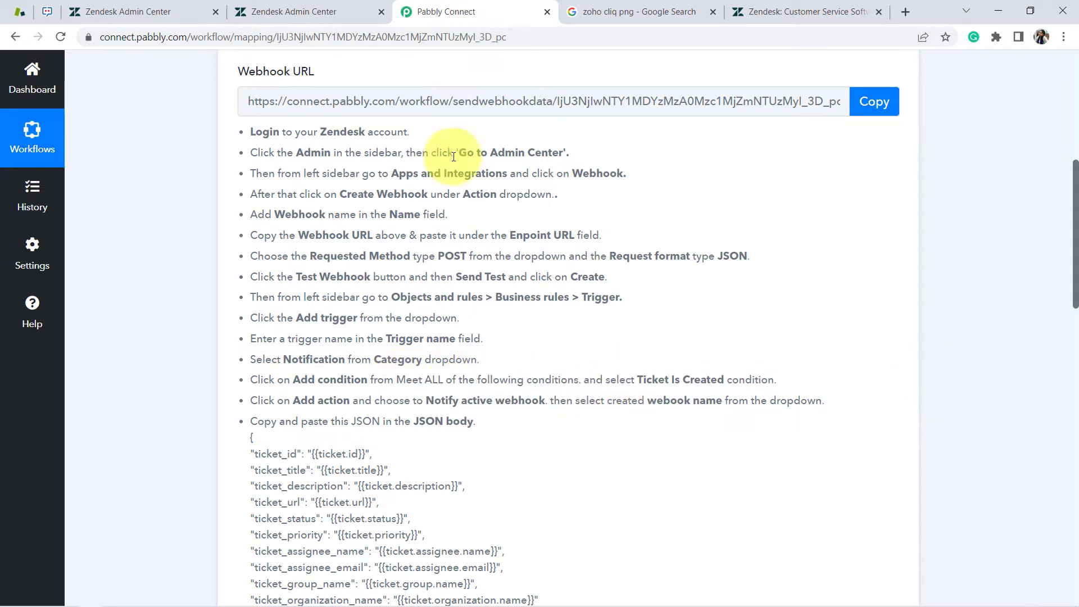
{"action": "left_click", "coordinate": [298, 6]}
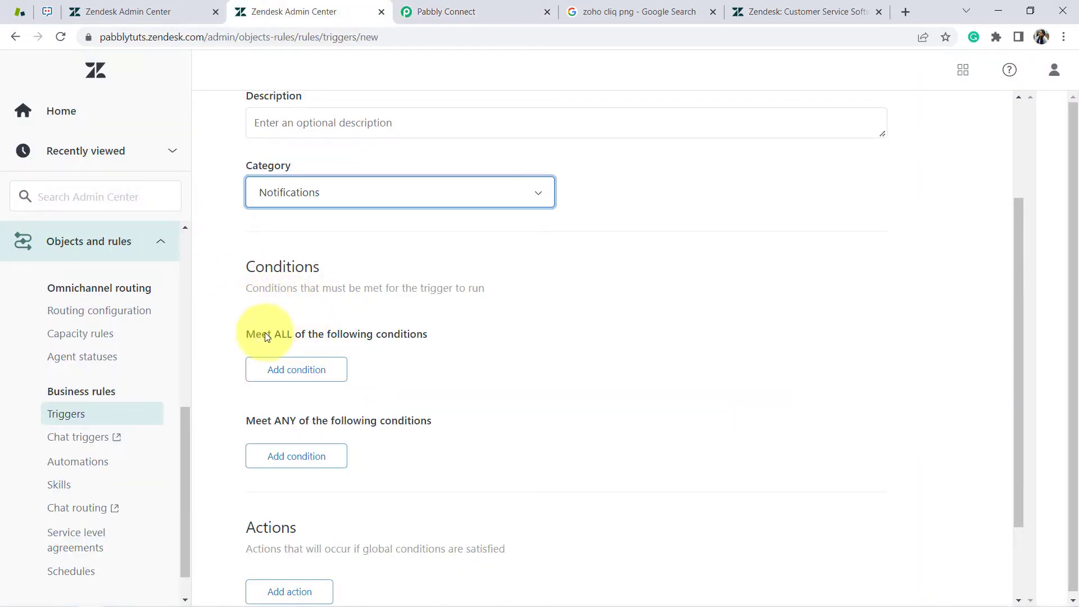
Add a Meet ALL condition: Ticket Is Created
{"action": "left_click_drag", "start_coordinate": [266, 333], "coordinate": [455, 335]}
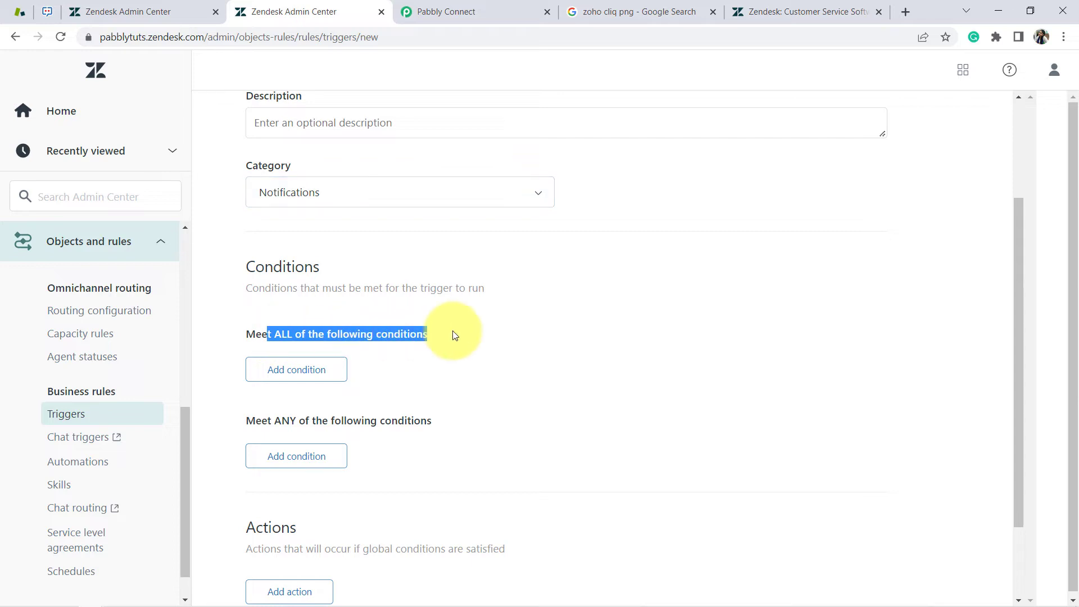
{"action": "left_click", "coordinate": [293, 375]}
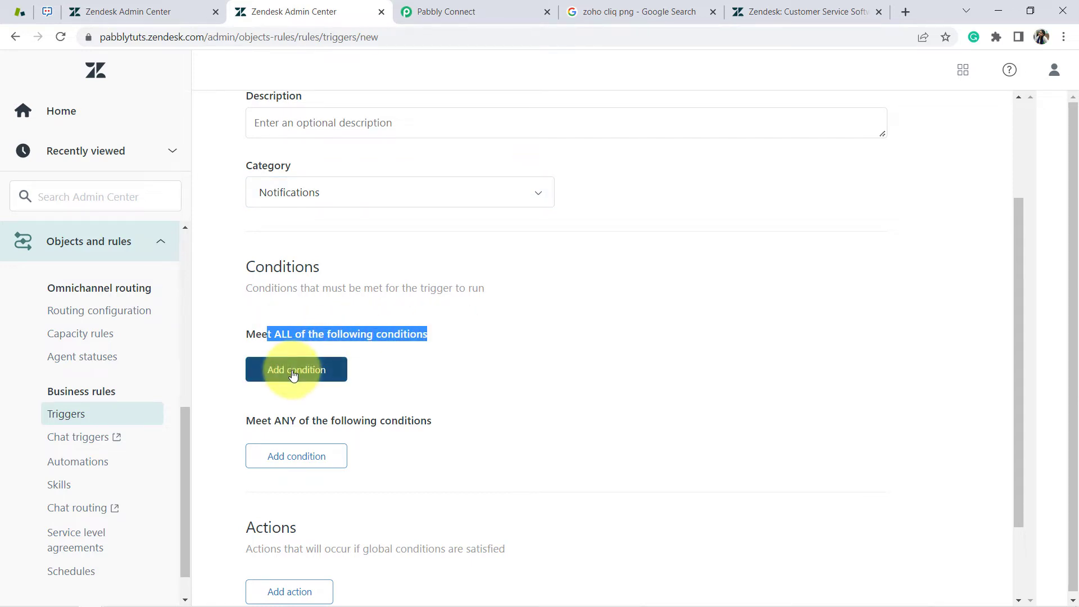
{"action": "type", "text": "not"}
{"action": "left_click_drag", "start_coordinate": [460, 176], "coordinate": [460, 256]}
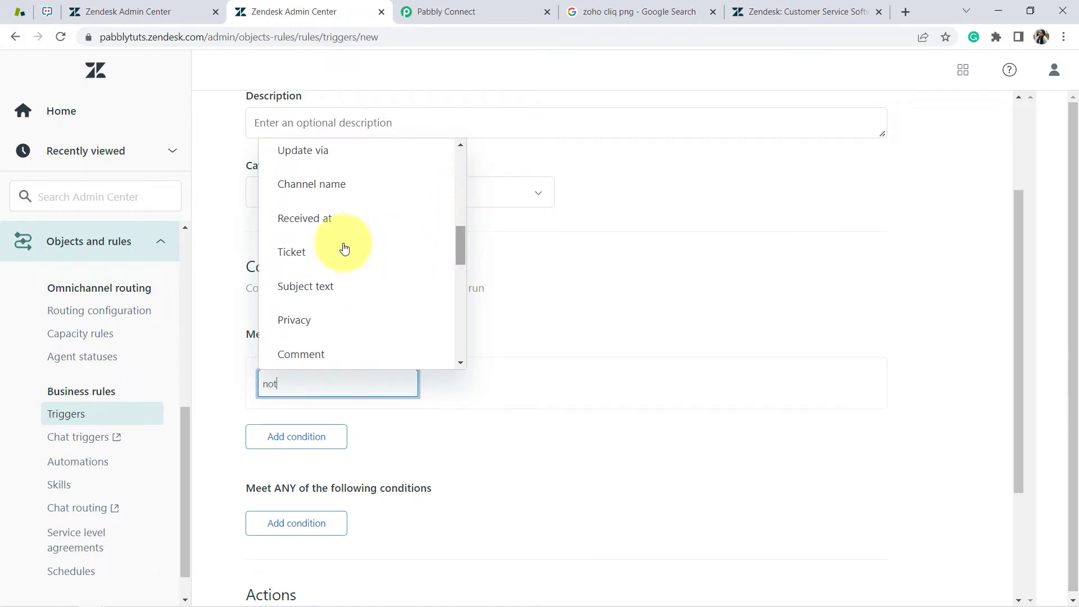
{"action": "left_click", "coordinate": [298, 254]}
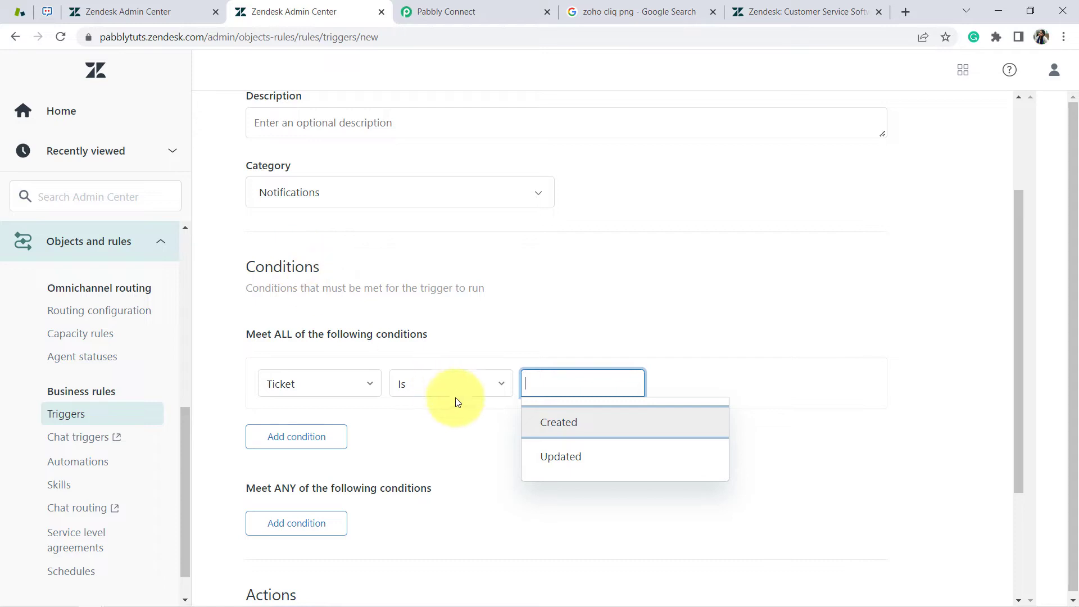
{"action": "left_click", "coordinate": [538, 422]}
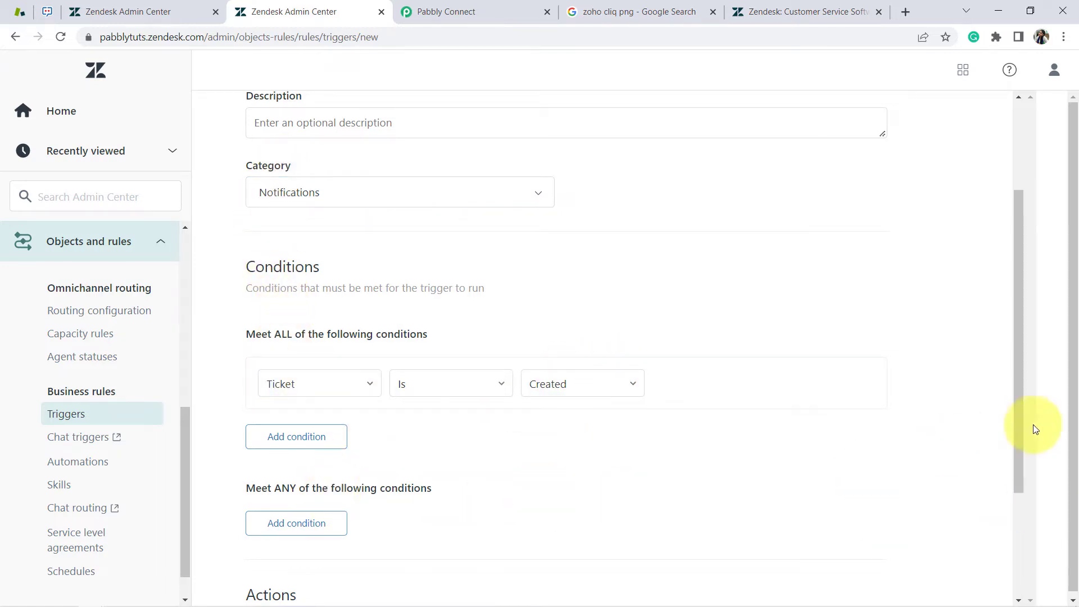
{"action": "left_click_drag", "start_coordinate": [1021, 409], "coordinate": [1020, 497]}
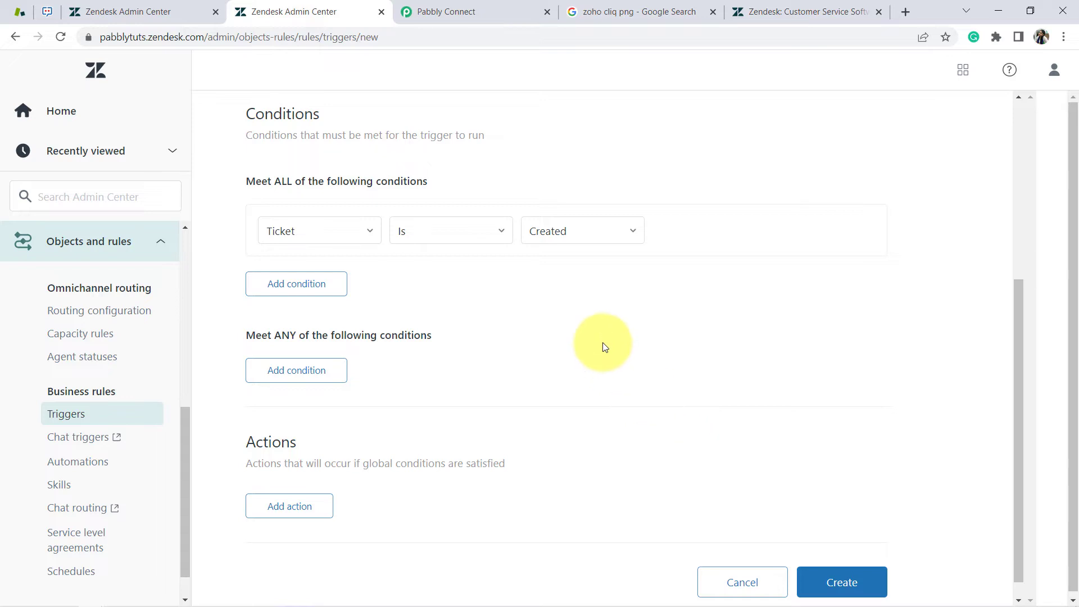
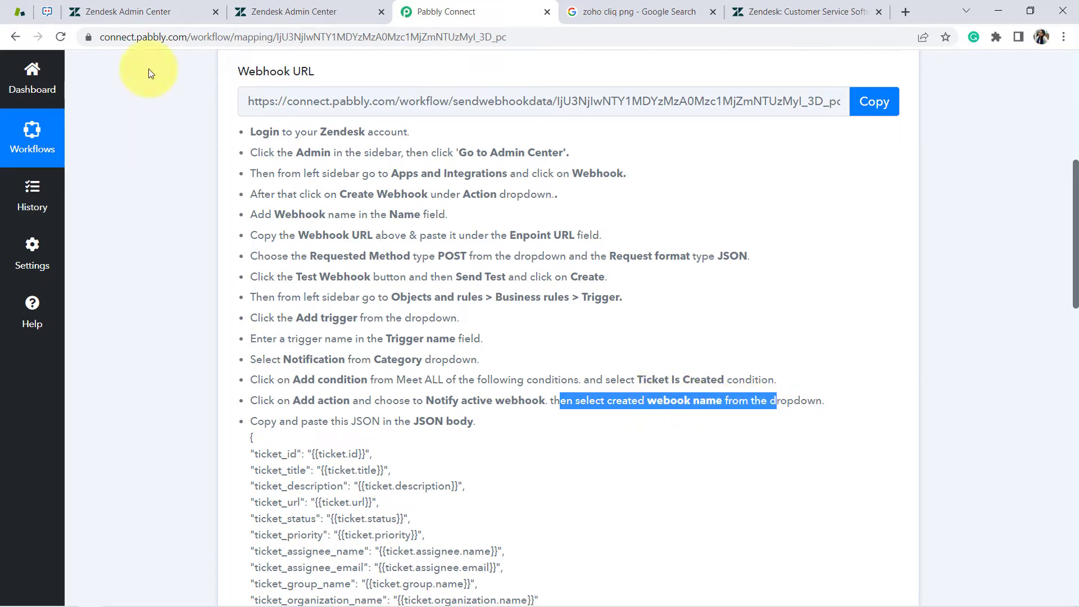
Add a trigger action notifying the active webhook 'Automation of Zendesk Tickets'
{"action": "left_click", "coordinate": [298, 11]}
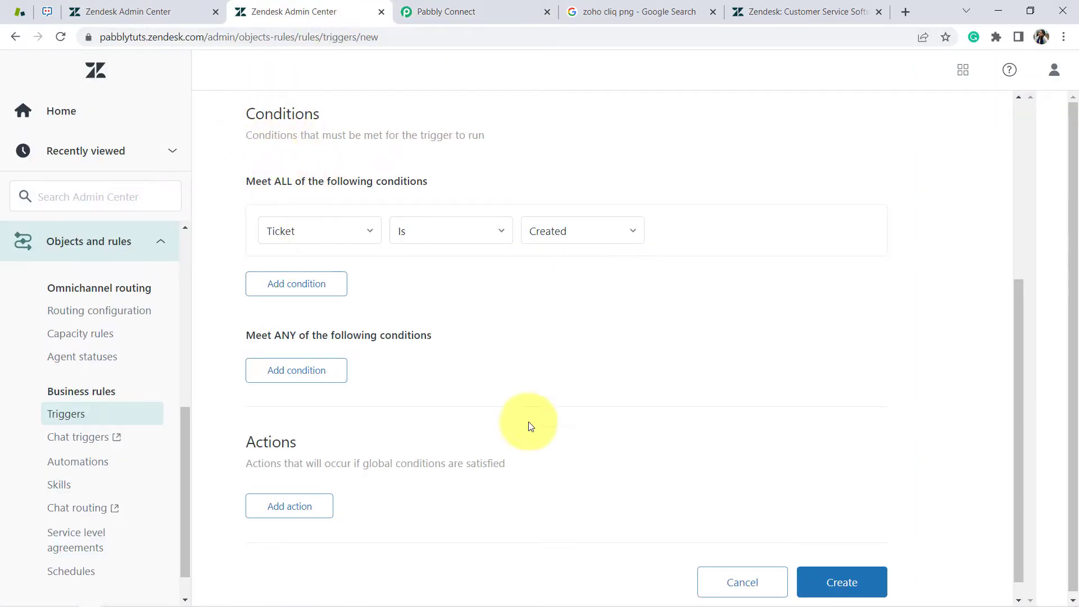
{"action": "left_click_drag", "start_coordinate": [1022, 335], "coordinate": [1030, 395]}
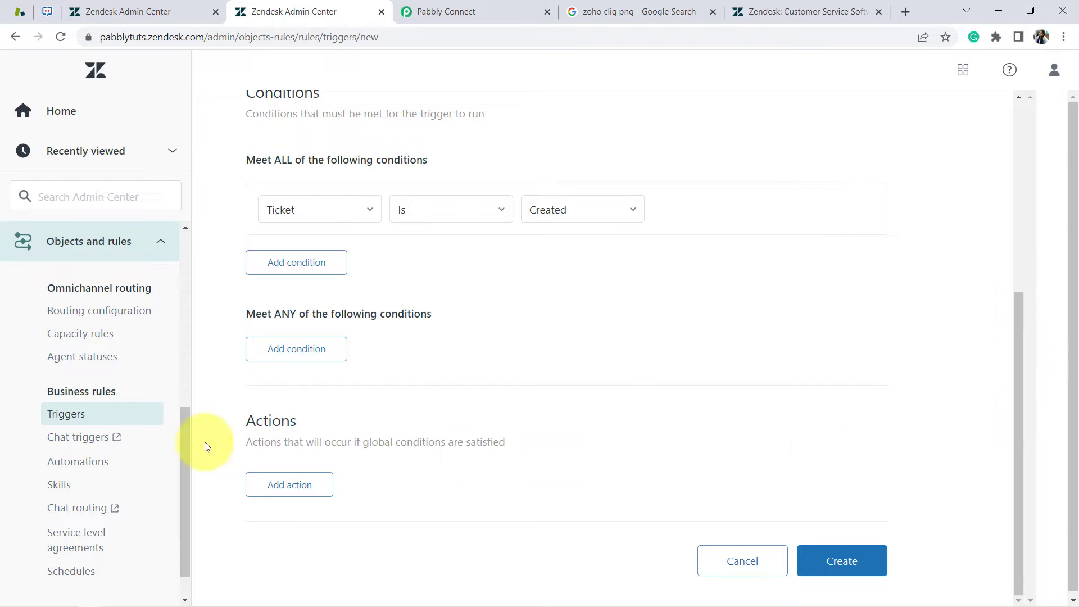
{"action": "left_click", "coordinate": [263, 491]}
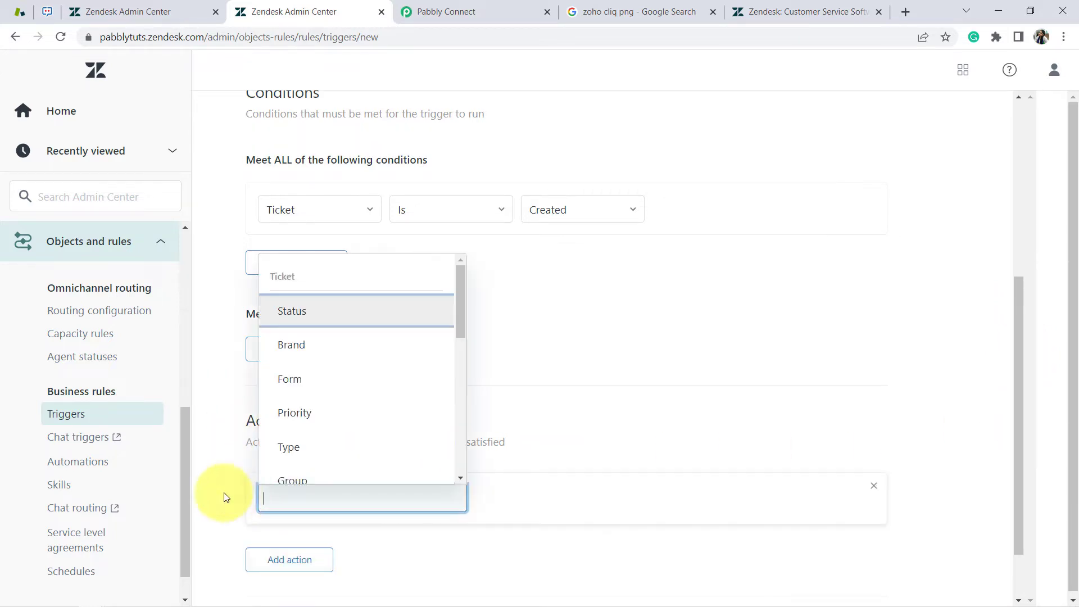
{"action": "left_click", "coordinate": [416, 11]}
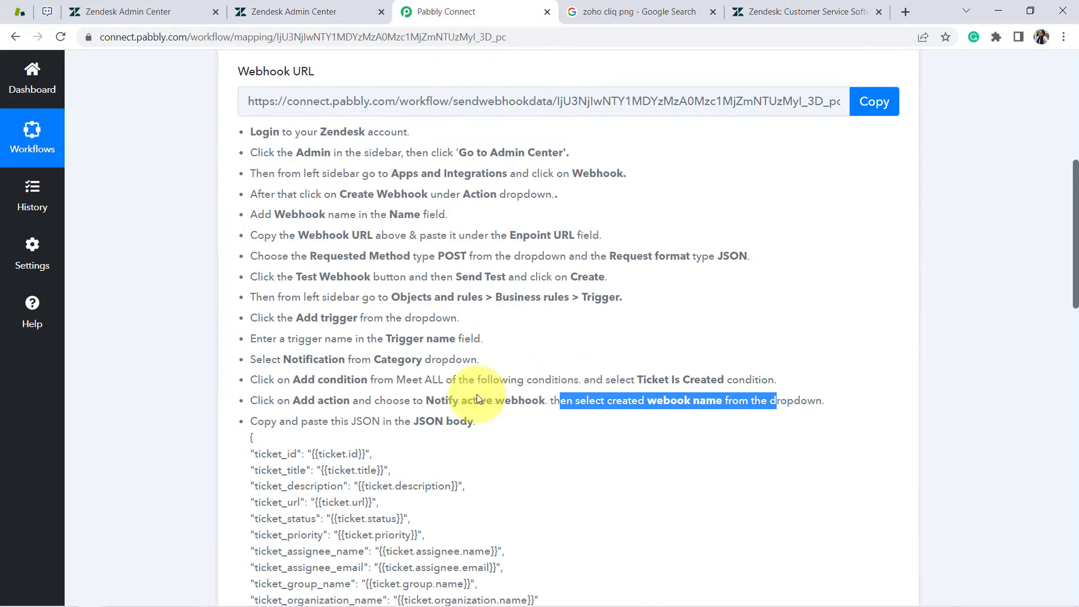
{"action": "left_click_drag", "start_coordinate": [426, 400], "coordinate": [545, 400]}
{"action": "left_click", "coordinate": [303, 11]}
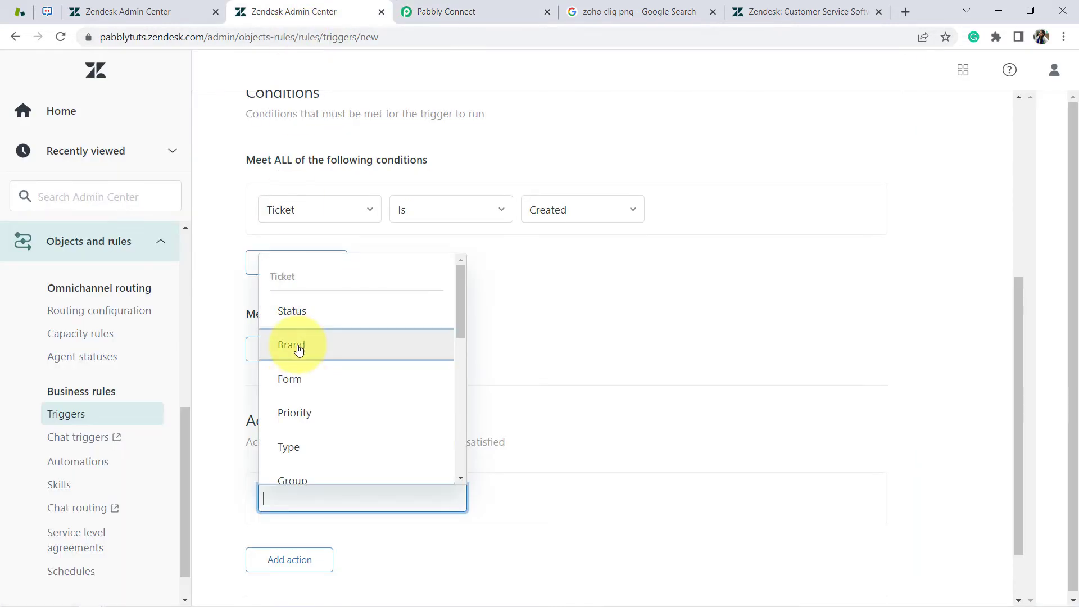
{"action": "left_click_drag", "start_coordinate": [460, 300], "coordinate": [460, 472]}
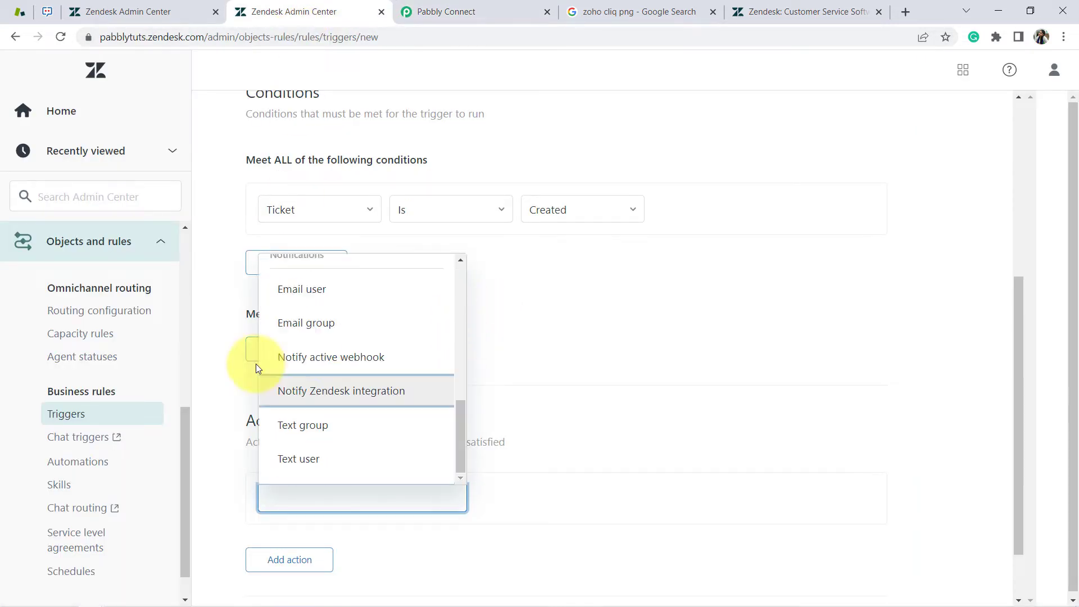
{"action": "left_click", "coordinate": [320, 364]}
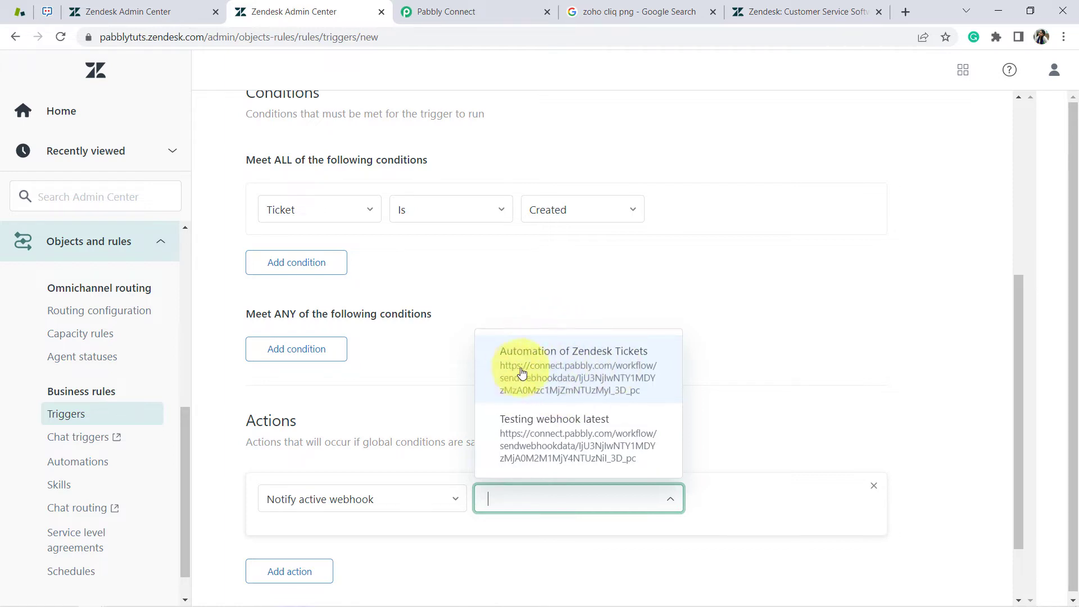
{"action": "left_click", "coordinate": [584, 370]}
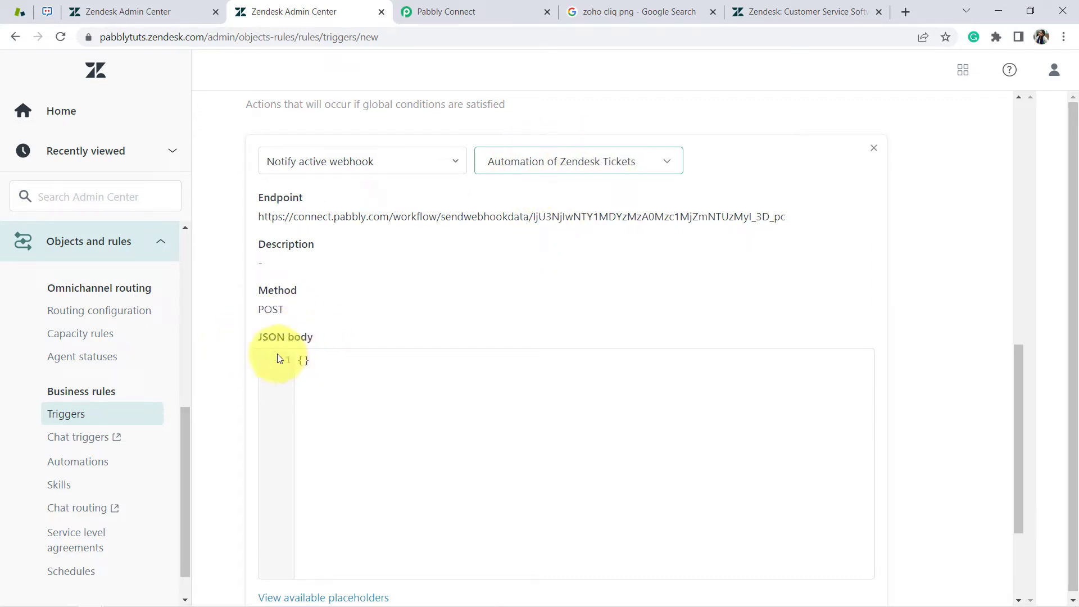
{"action": "left_click", "coordinate": [427, 5]}
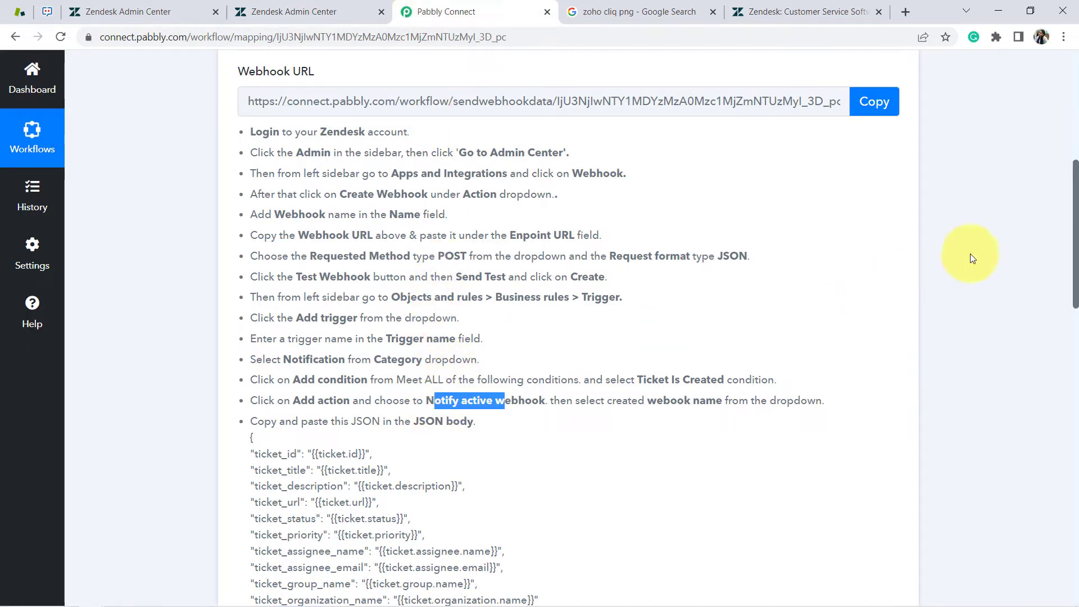
Copy the Pabbly ticket-placeholder JSON block and place the cursor inside the trigger's empty {} body
{"action": "left_click_drag", "start_coordinate": [1075, 242], "coordinate": [1076, 455]}
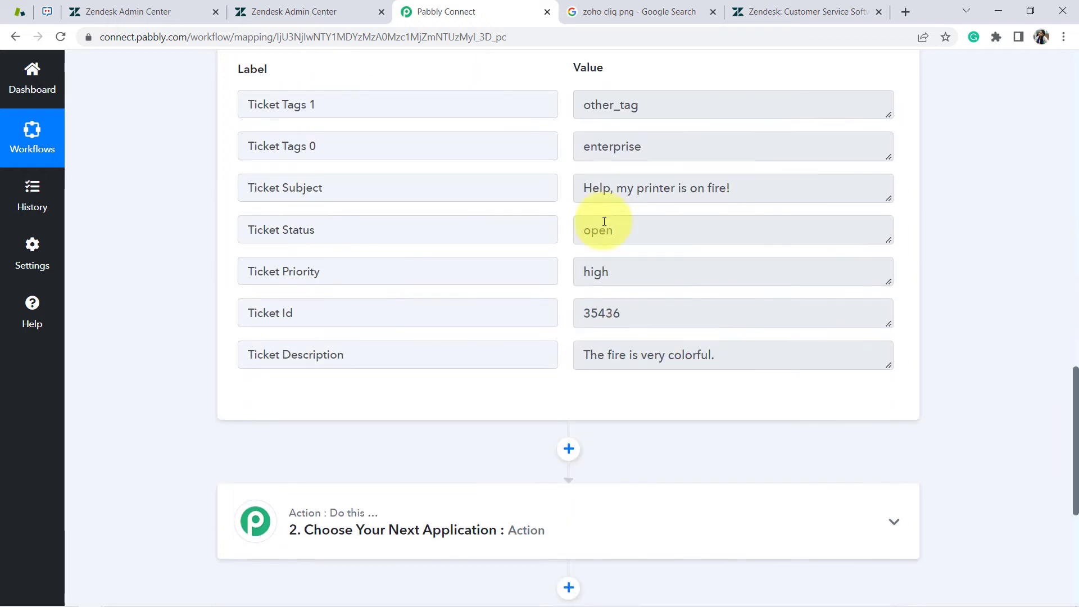
{"action": "left_click", "coordinate": [294, 11]}
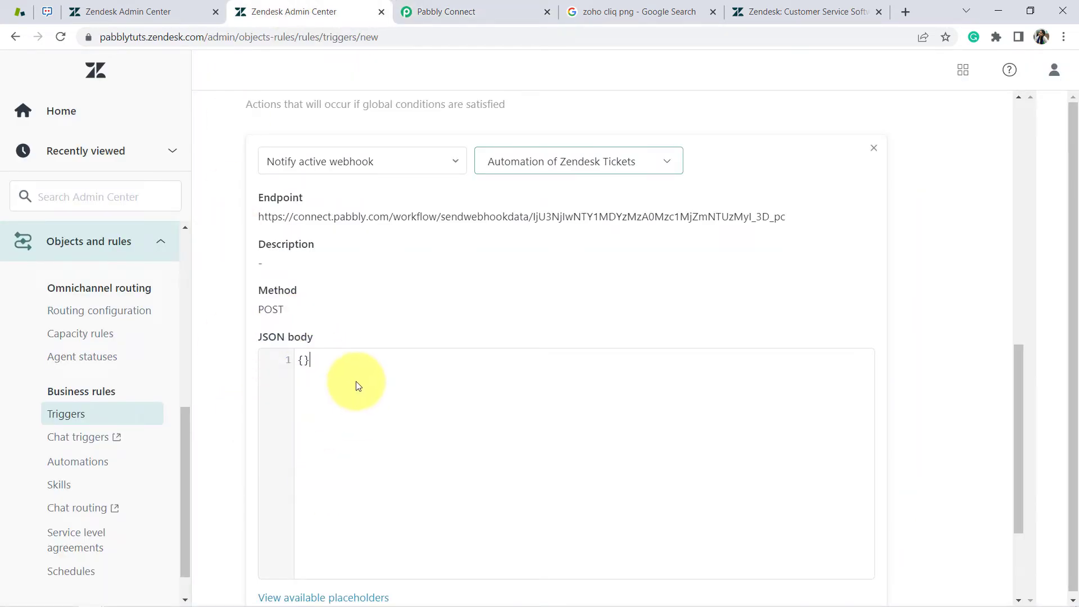
{"action": "left_click_drag", "start_coordinate": [271, 341], "coordinate": [368, 337]}
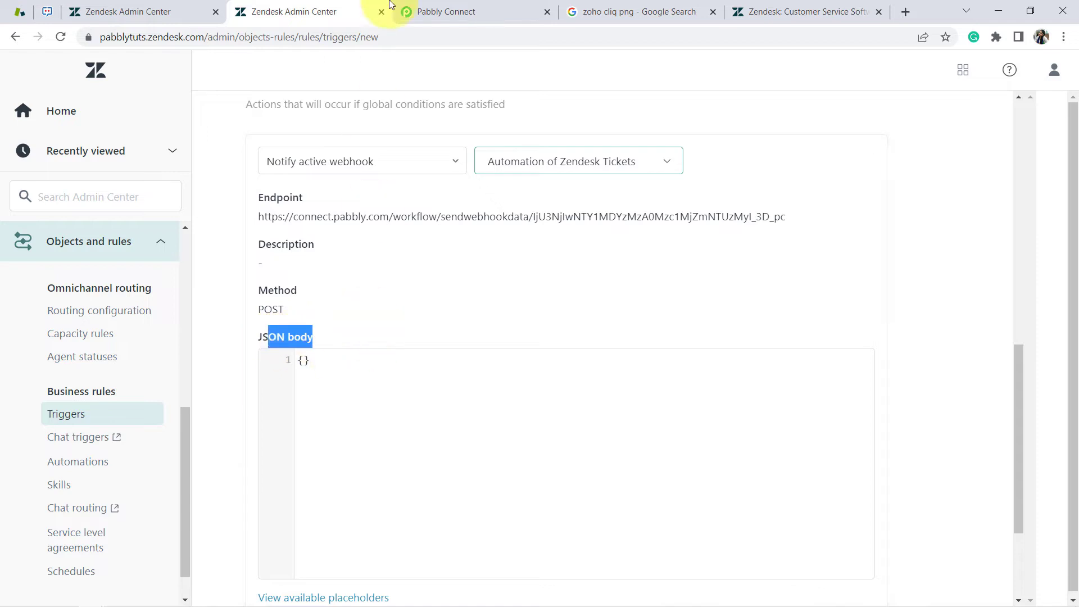
{"action": "left_click", "coordinate": [474, 11]}
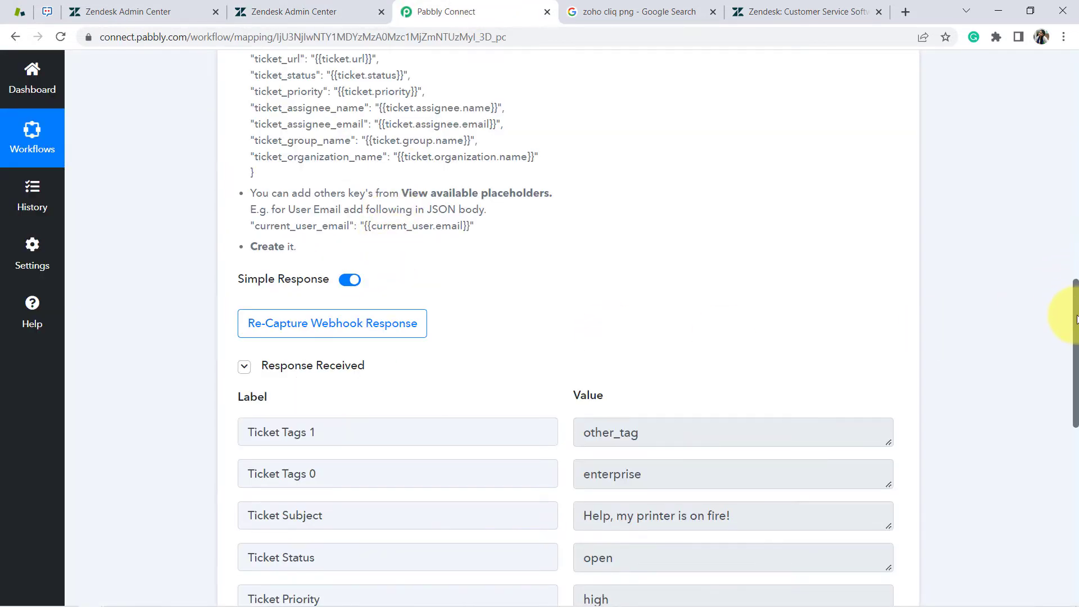
{"action": "left_click_drag", "start_coordinate": [1076, 321], "coordinate": [1071, 262]}
{"action": "left_click", "coordinate": [280, 231]}
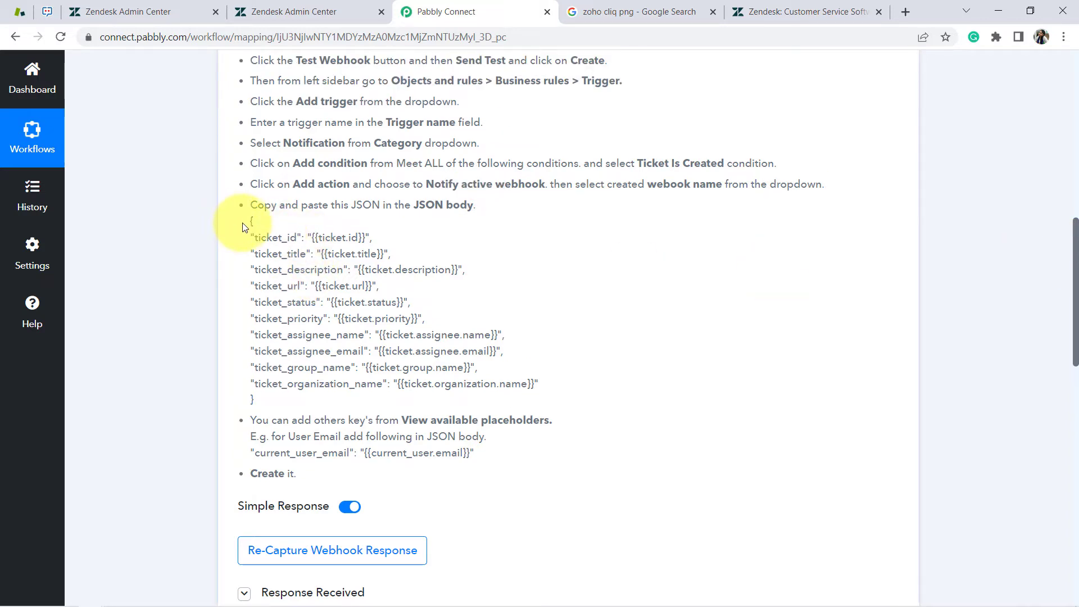
{"action": "left_click_drag", "start_coordinate": [243, 226], "coordinate": [276, 406]}
{"action": "key", "text": "ctrl+c"}
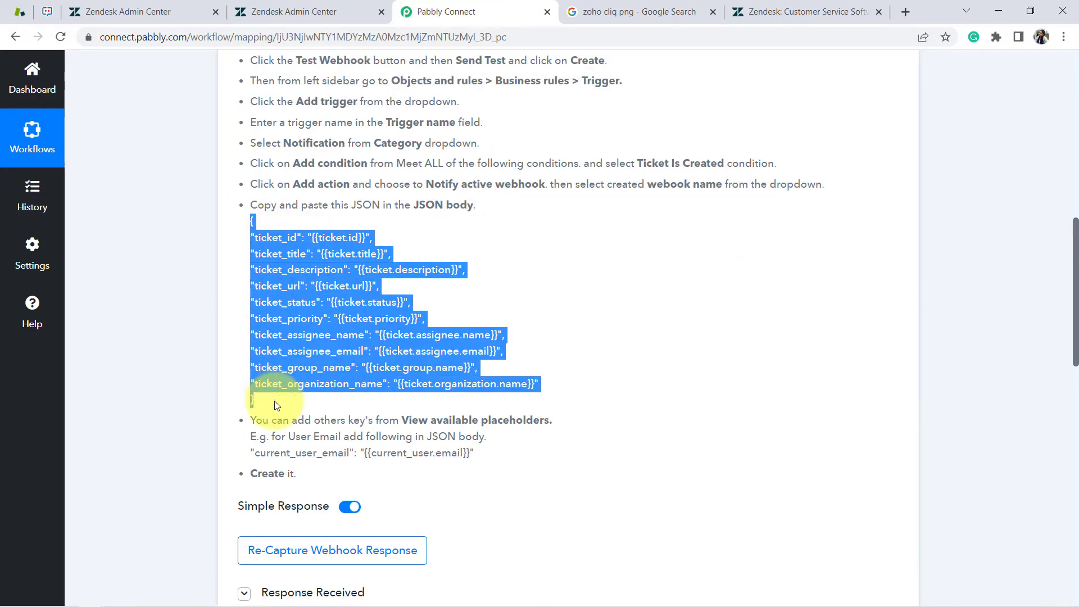
{"action": "left_click", "coordinate": [283, 11]}
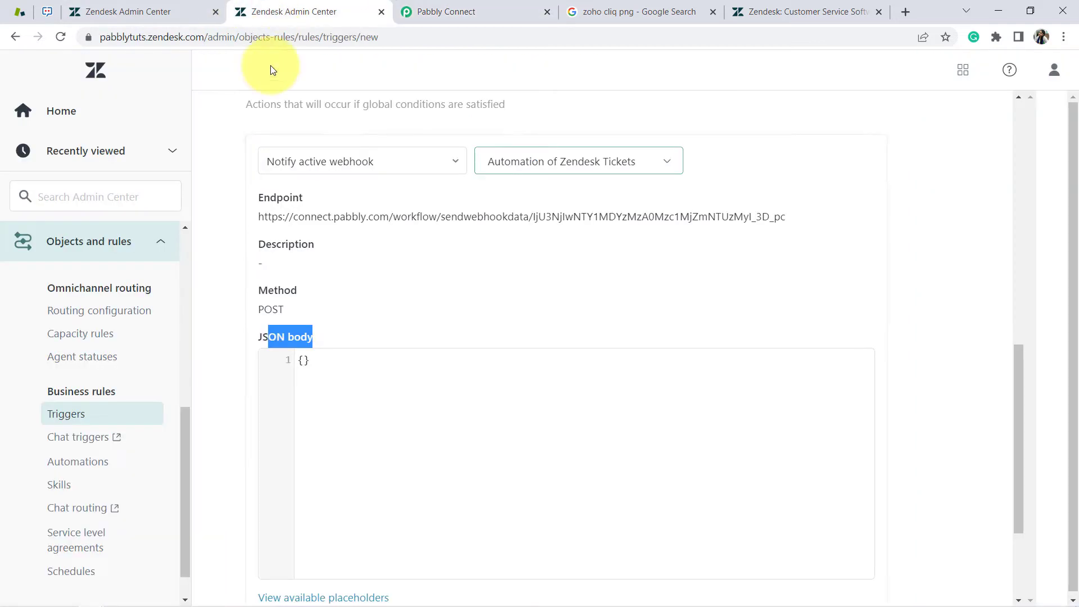
{"action": "left_click", "coordinate": [303, 361]}
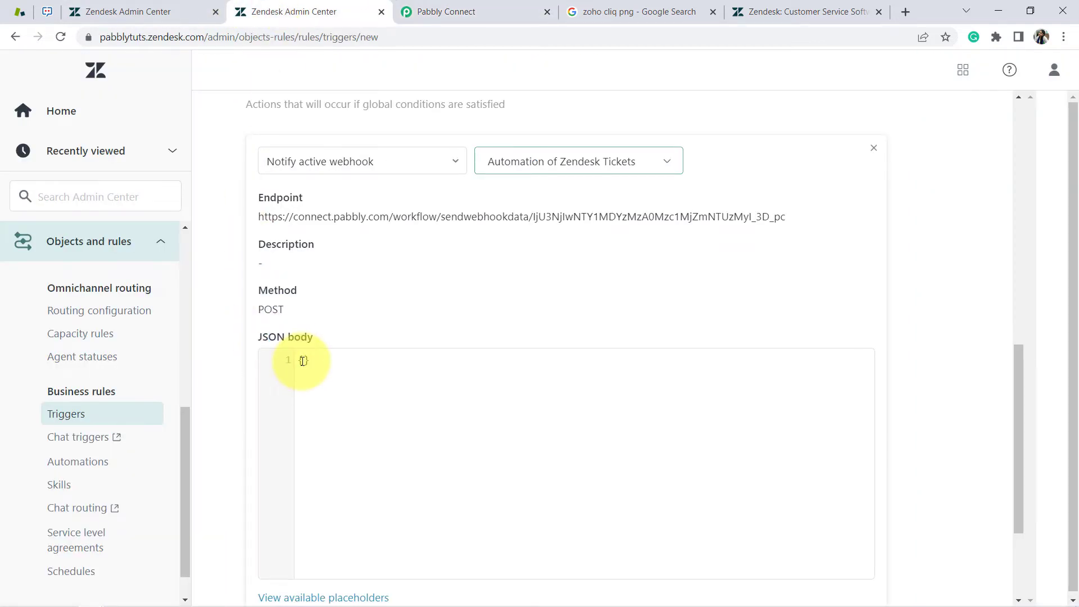
Paste the ticket JSON into the webhook body and remove the duplicated opening and closing braces
{"action": "key", "text": "ctrl+v"}
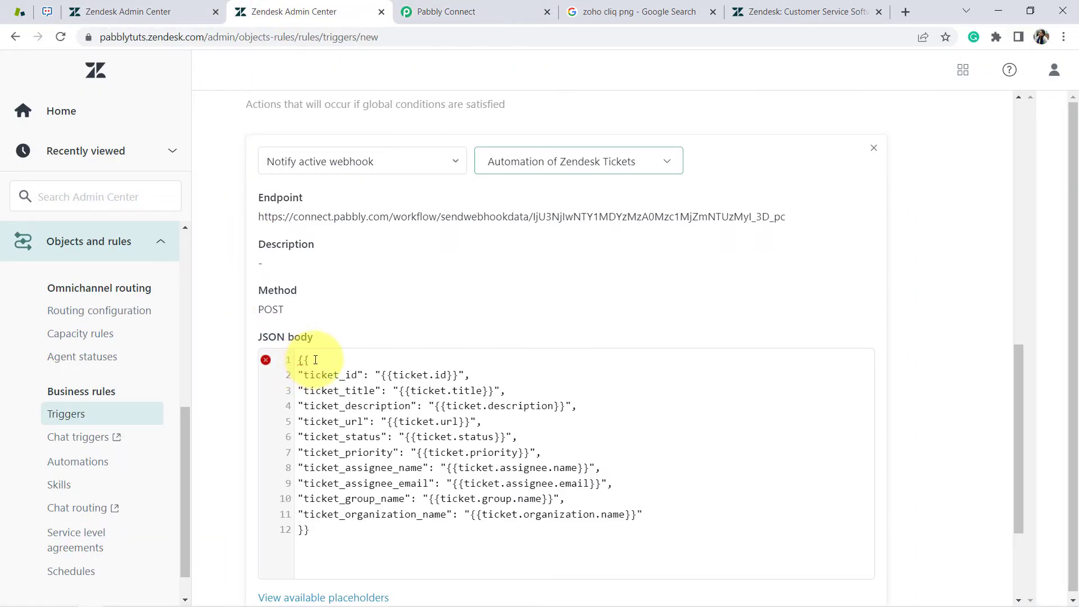
{"action": "left_click", "coordinate": [315, 360]}
{"action": "key", "text": "BackSpace"}
{"action": "left_click", "coordinate": [316, 529]}
{"action": "key", "text": "BackSpace"}
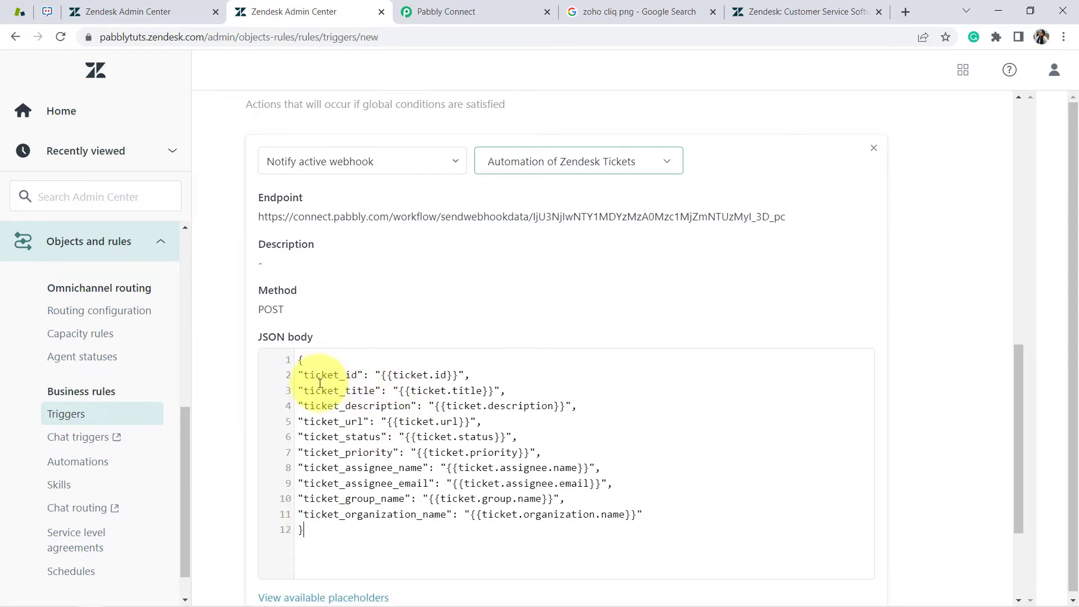
{"action": "left_click_drag", "start_coordinate": [304, 360], "coordinate": [329, 415]}
{"action": "left_click", "coordinate": [360, 373]}
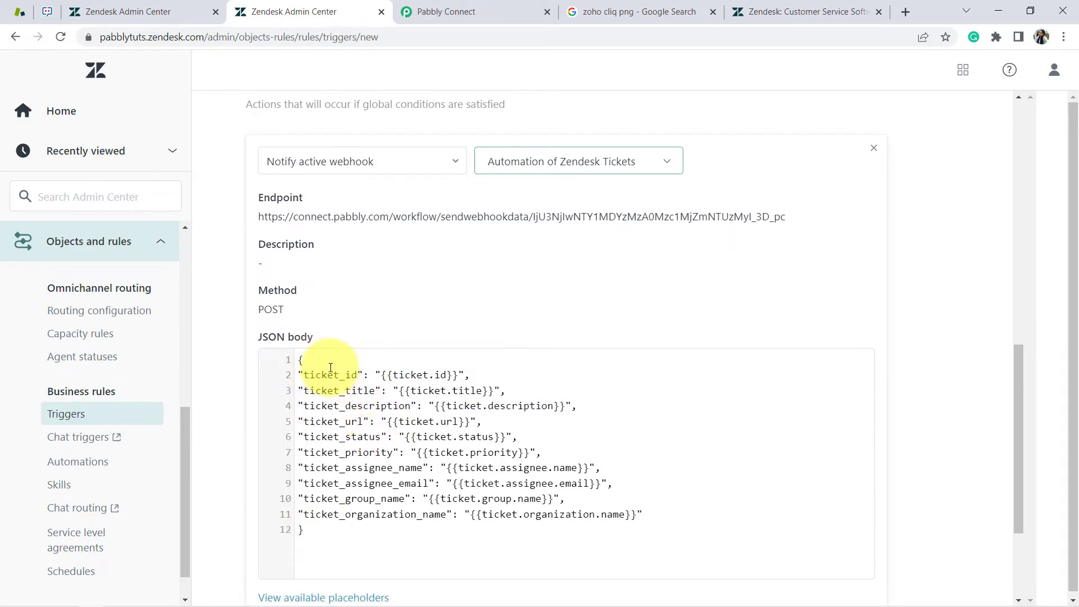
Delete the ticket_group_name and ticket_organization_name lines, leaving ticket_id through ticket_assignee_email
{"action": "left_click_drag", "start_coordinate": [323, 373], "coordinate": [447, 374]}
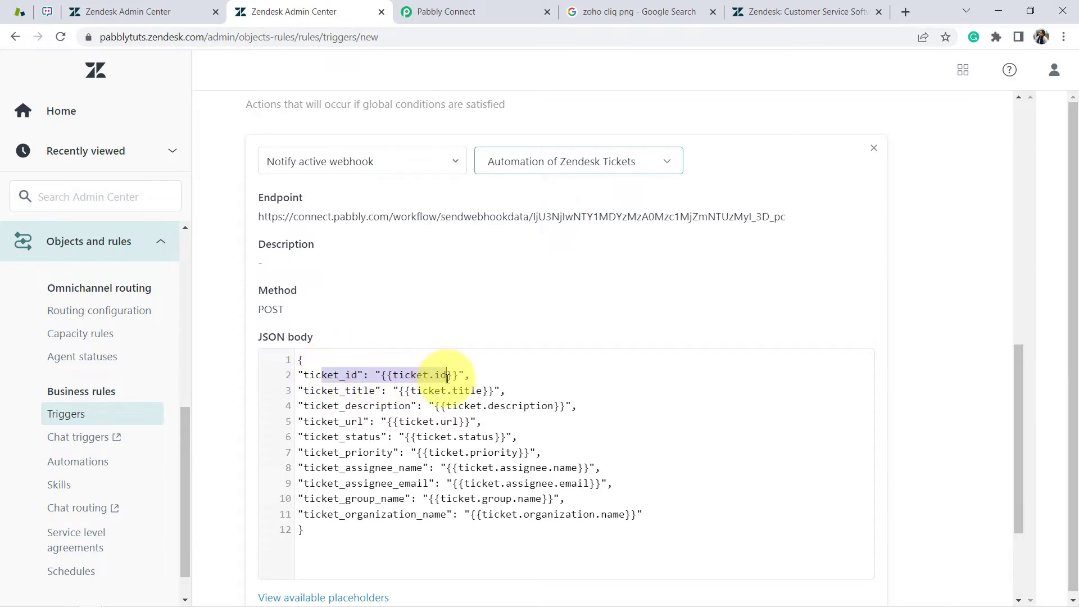
{"action": "triple_click", "coordinate": [444, 375]}
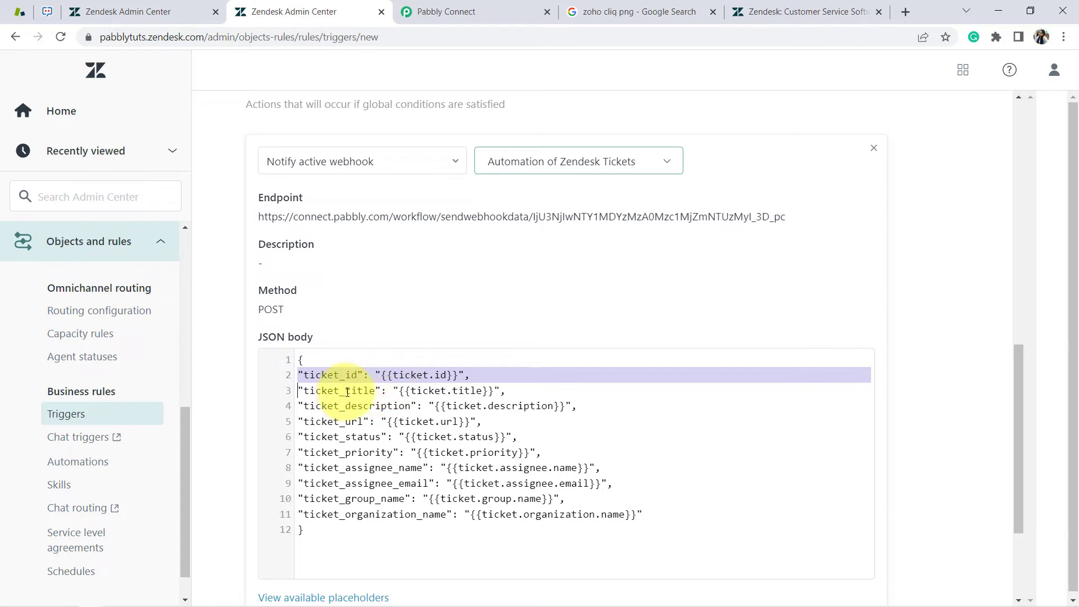
{"action": "left_click_drag", "start_coordinate": [334, 421], "coordinate": [436, 406]}
{"action": "left_click", "coordinate": [414, 418]}
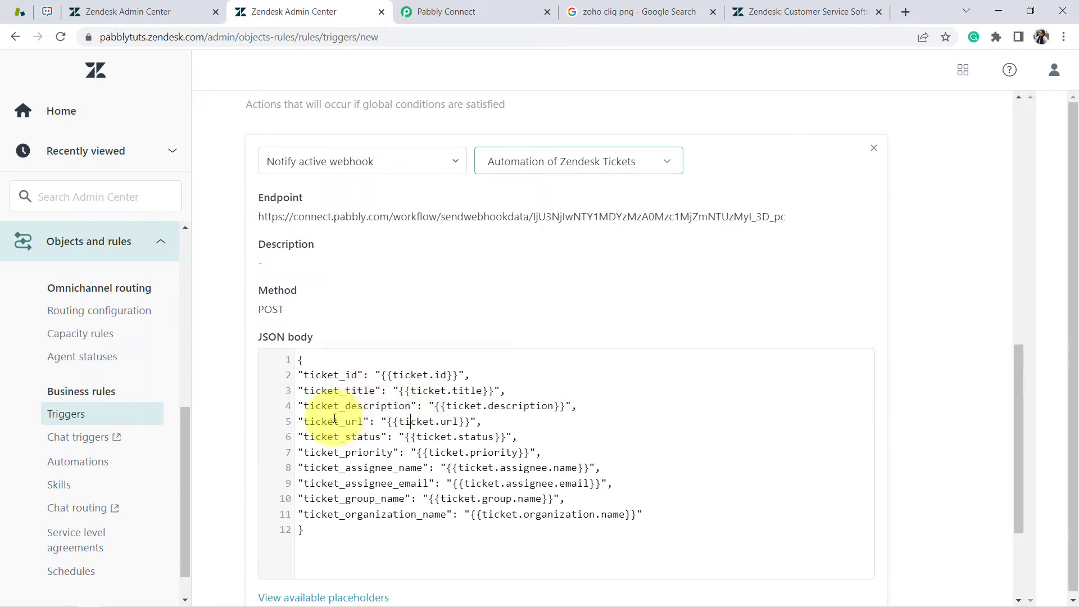
{"action": "left_click", "coordinate": [406, 453]}
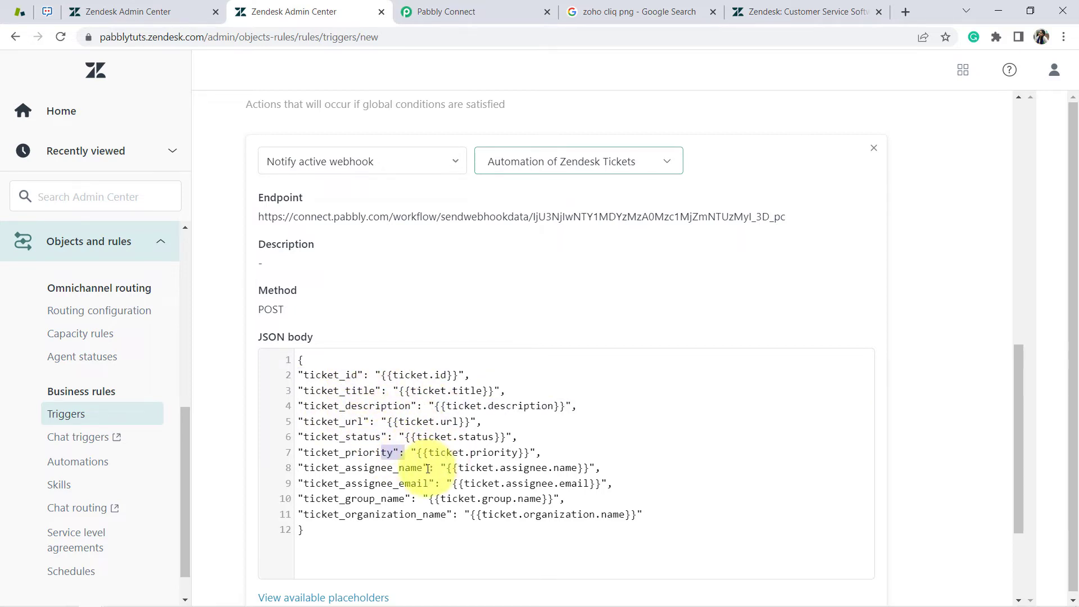
{"action": "left_click", "coordinate": [411, 467]}
{"action": "left_click_drag", "start_coordinate": [565, 498], "coordinate": [292, 508]}
{"action": "key", "text": "BackSpace"}
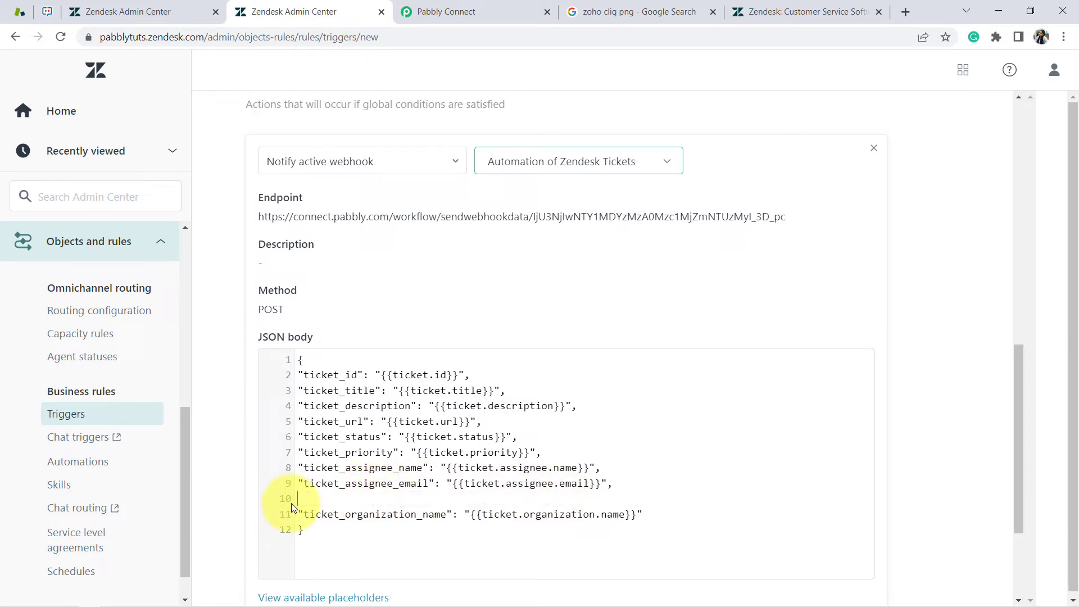
{"action": "key", "text": "BackSpace"}
{"action": "left_click_drag", "start_coordinate": [649, 498], "coordinate": [289, 506]}
{"action": "key", "text": "BackSpace"}
{"action": "key", "text": "BackSpace"}
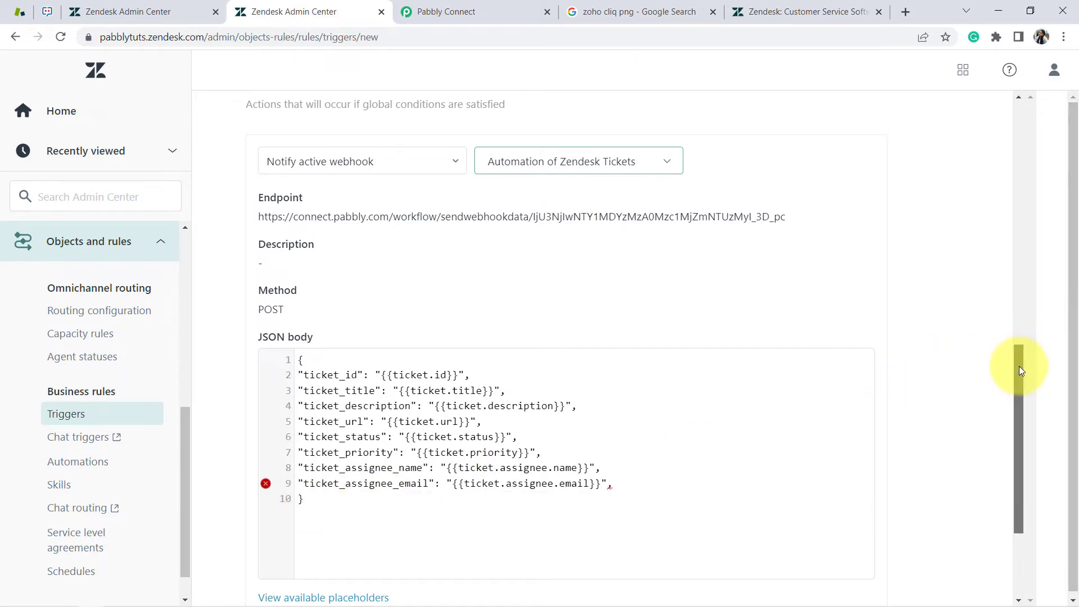
{"action": "left_click_drag", "start_coordinate": [1019, 365], "coordinate": [1017, 418]}
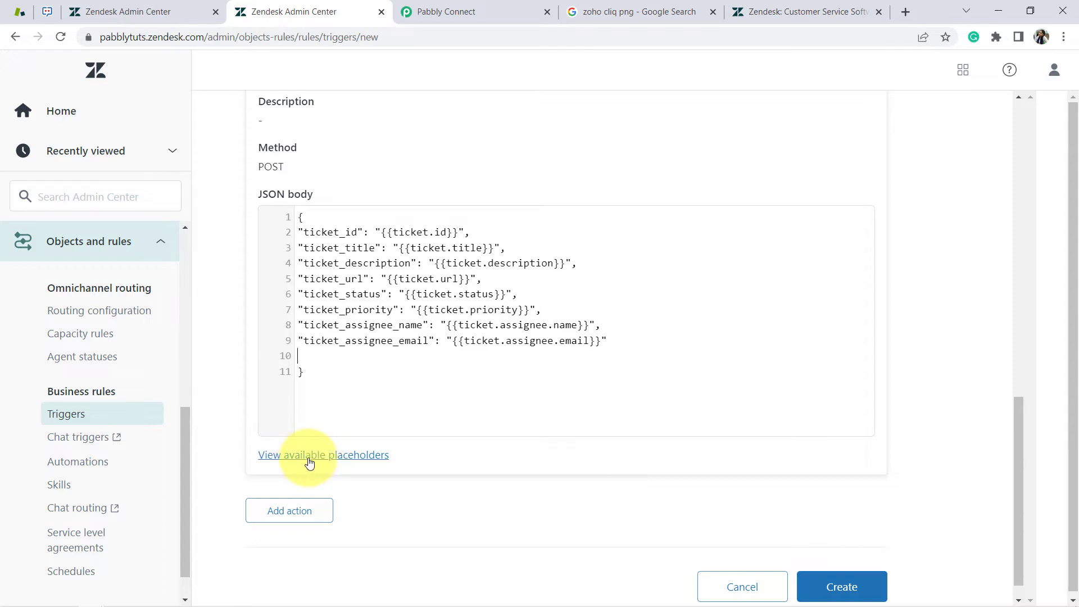
Paste the {{ticket.requester.email}} placeholder from the placeholder list onto empty line 10
{"action": "left_click", "coordinate": [310, 457]}
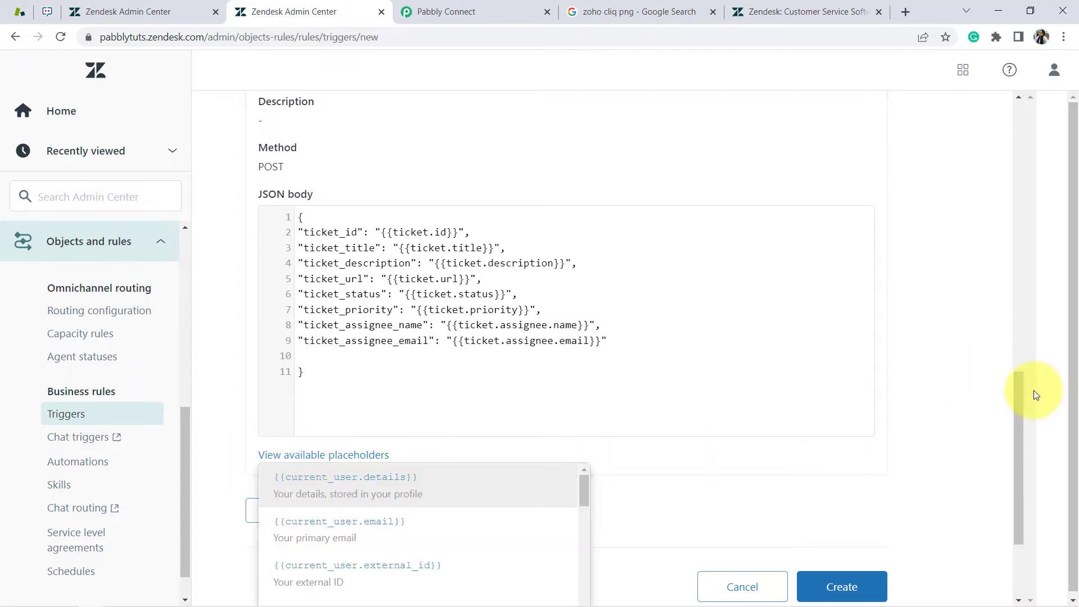
{"action": "left_click_drag", "start_coordinate": [1022, 396], "coordinate": [1023, 490]}
{"action": "mouse_move", "coordinate": [510, 321]}
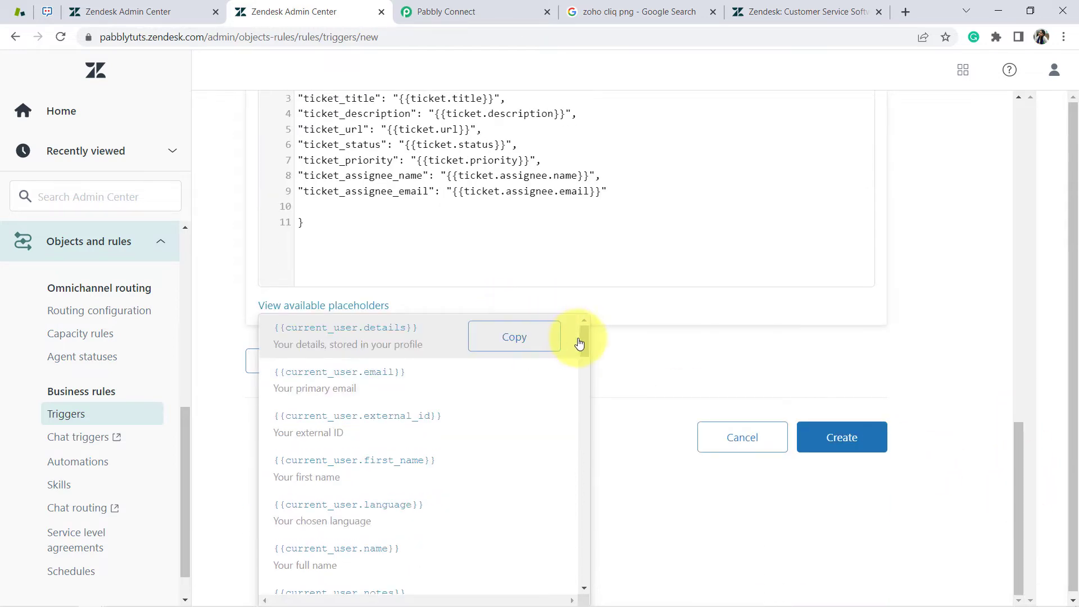
{"action": "left_click_drag", "start_coordinate": [582, 345], "coordinate": [590, 500]}
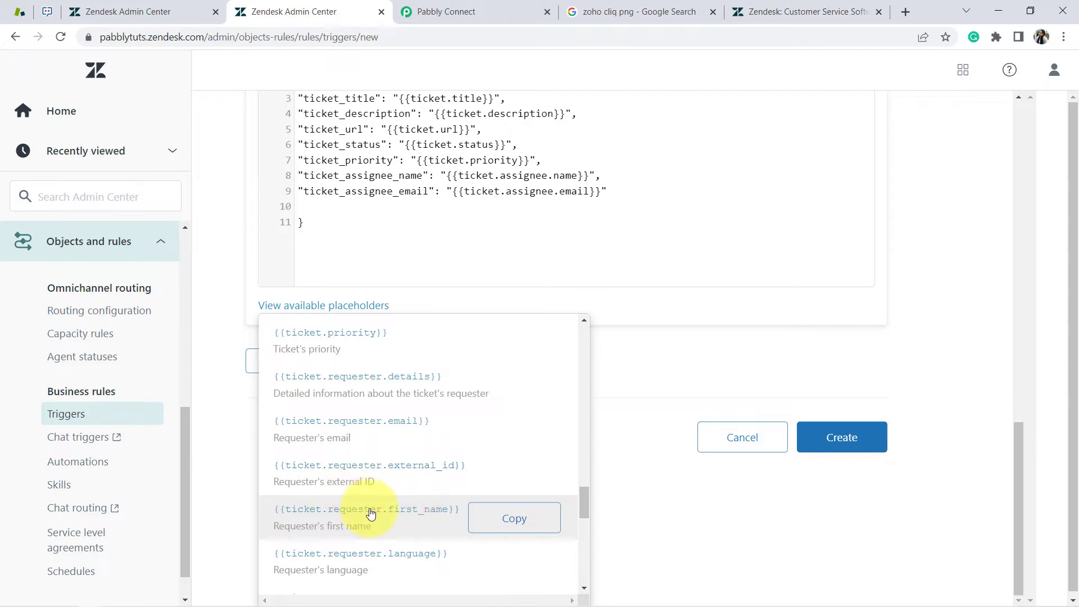
{"action": "left_click", "coordinate": [492, 438]}
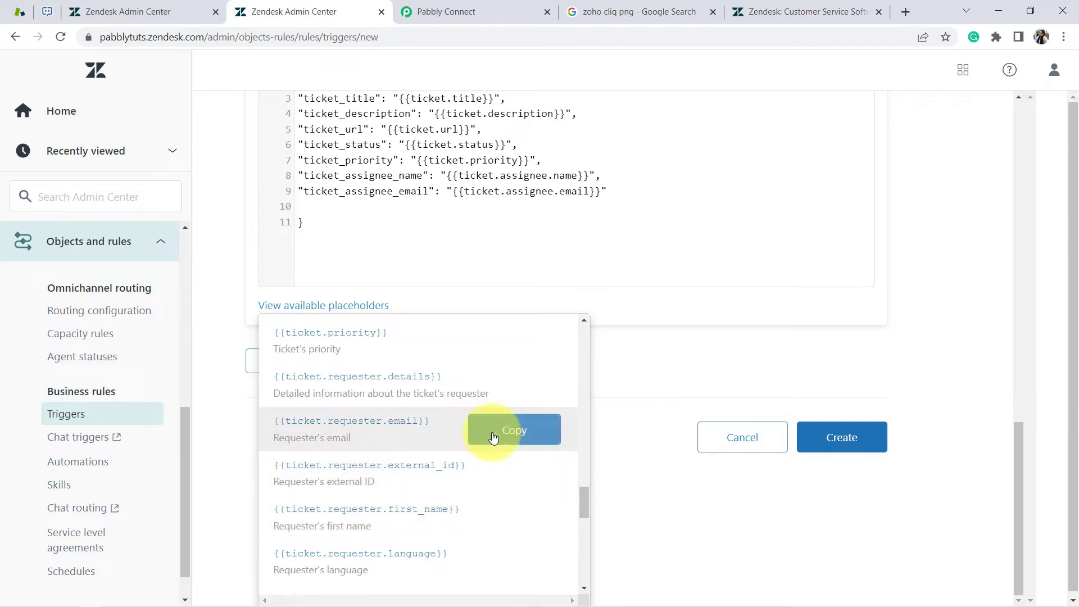
{"action": "left_click", "coordinate": [302, 205]}
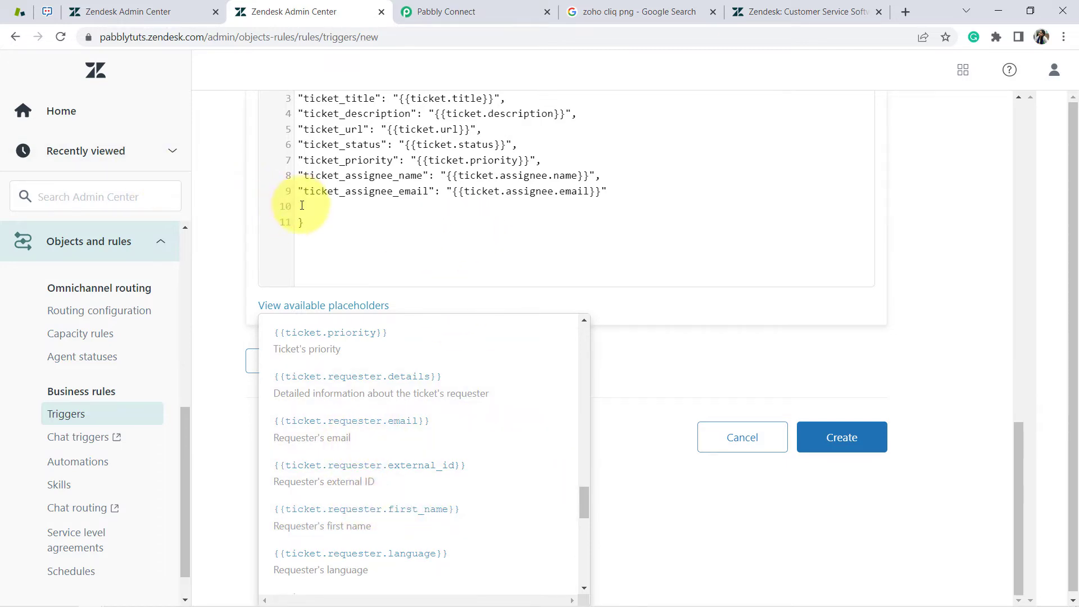
{"action": "key", "text": "ctrl+v"}
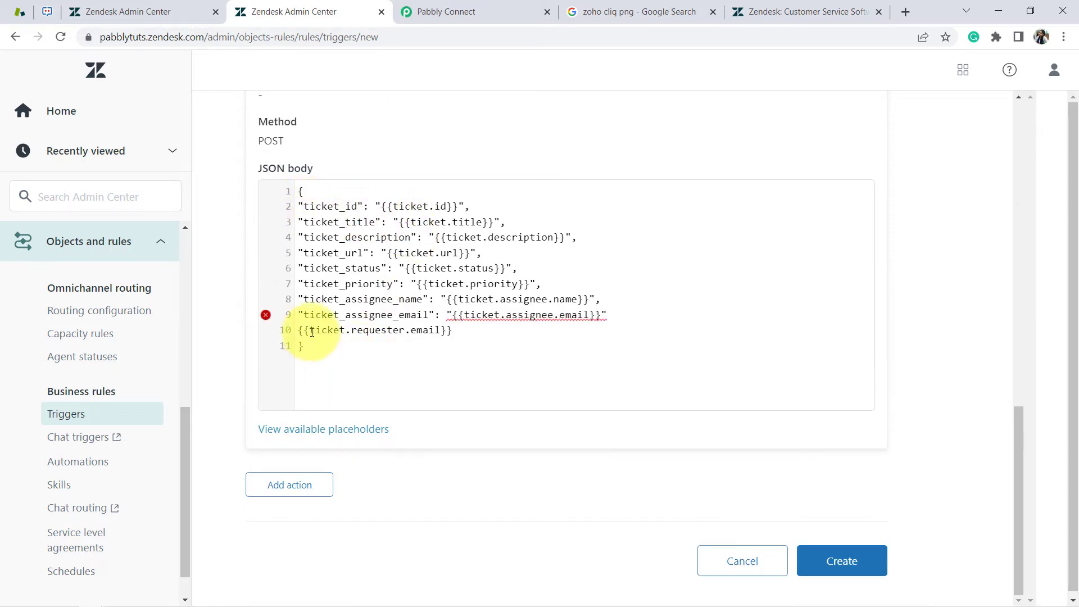
Prefix line 10's placeholder with the quoted key "ticket.requester.email" and a colon
{"action": "left_click_drag", "start_coordinate": [310, 332], "coordinate": [444, 332]}
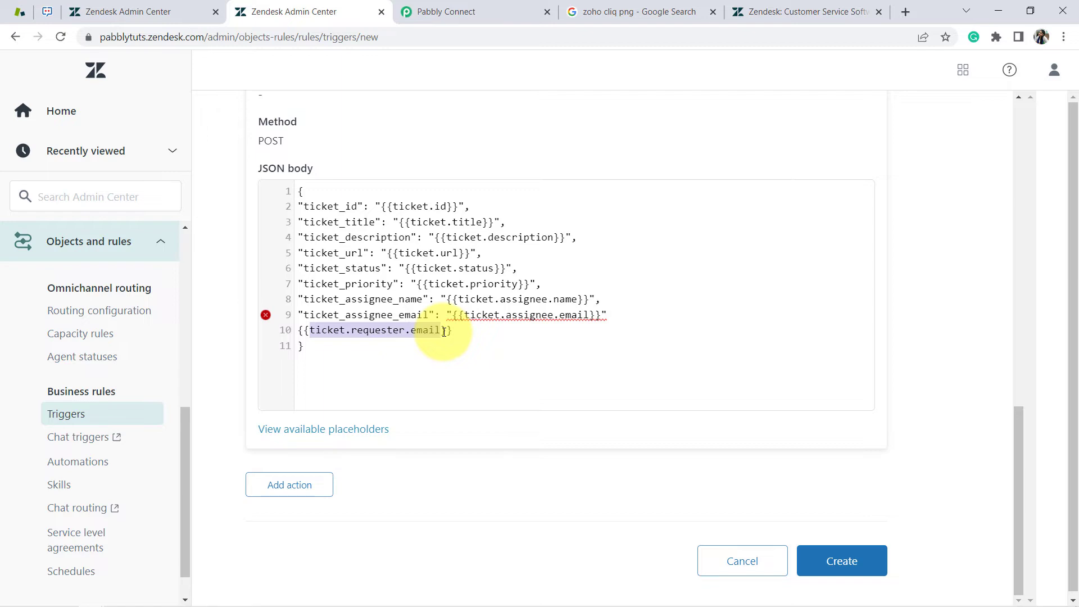
{"action": "left_click", "coordinate": [334, 315]}
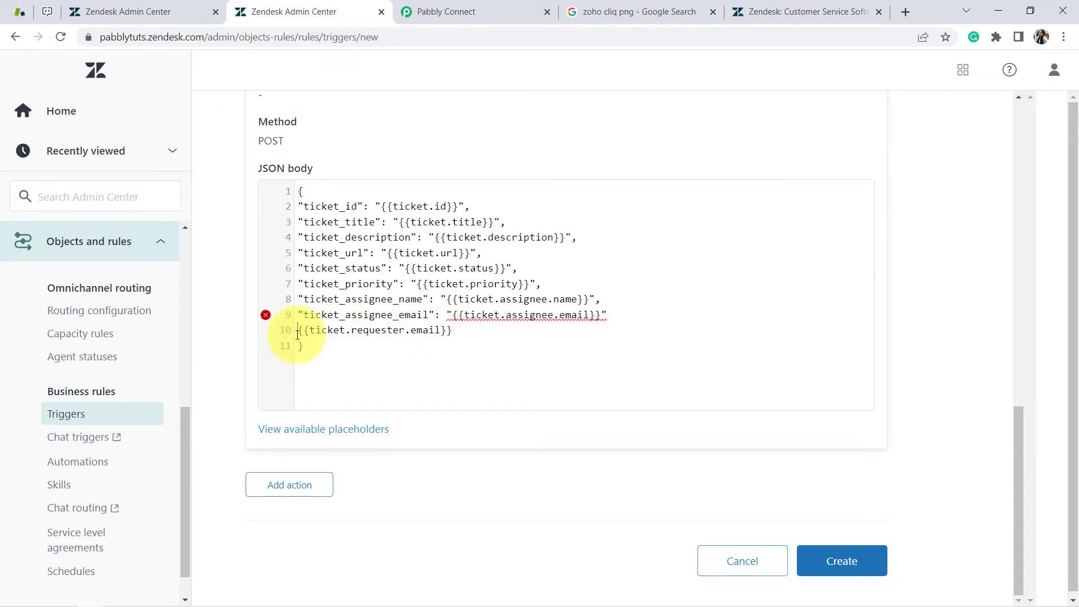
{"action": "type", "text": "\"\""}
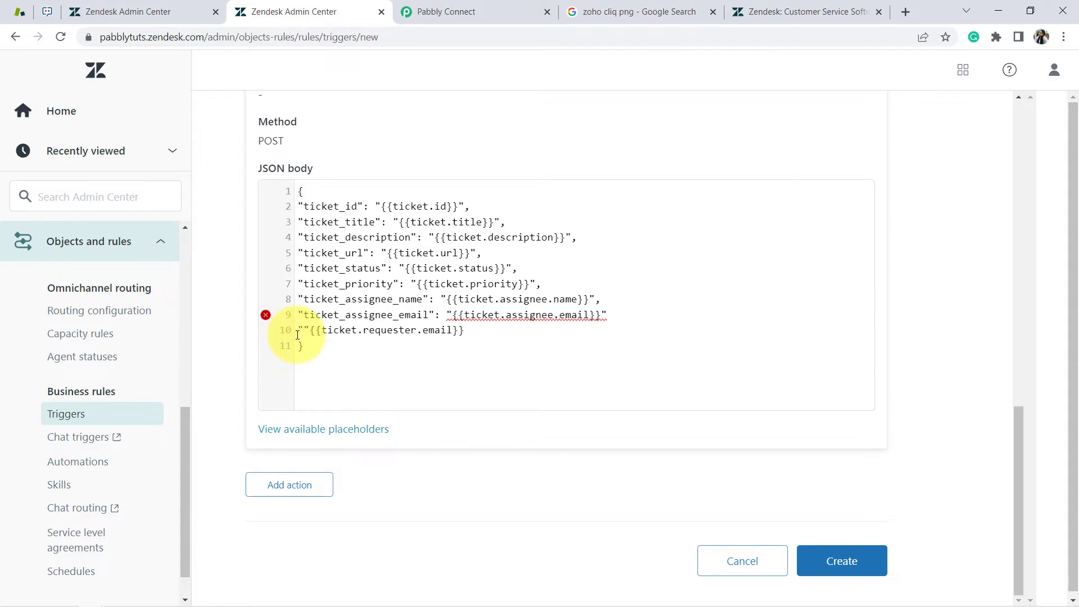
{"action": "key", "text": "ctrl+v"}
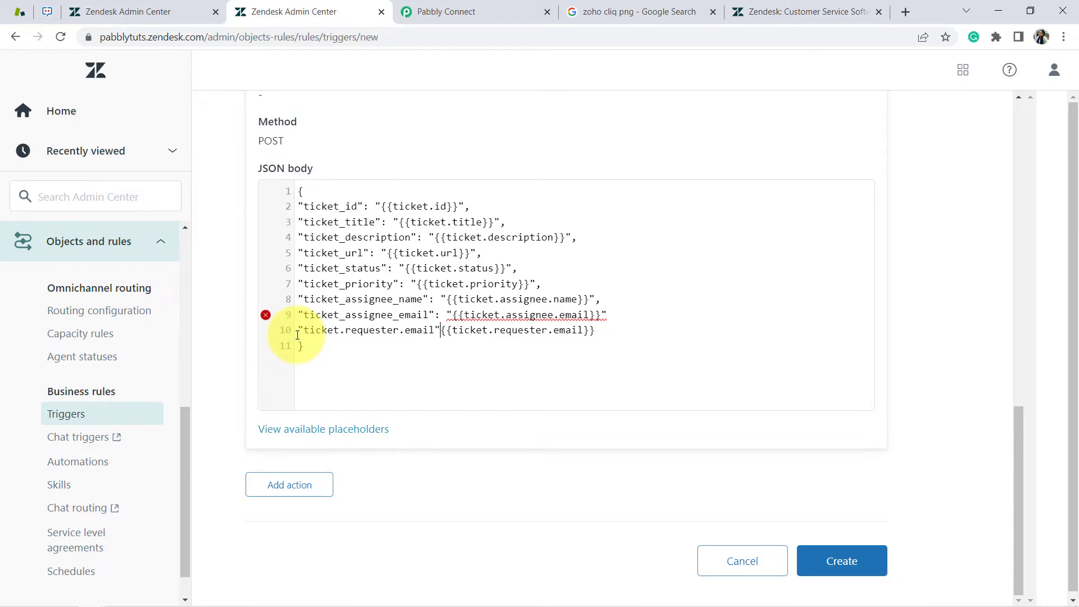
{"action": "type", "text": ":"}
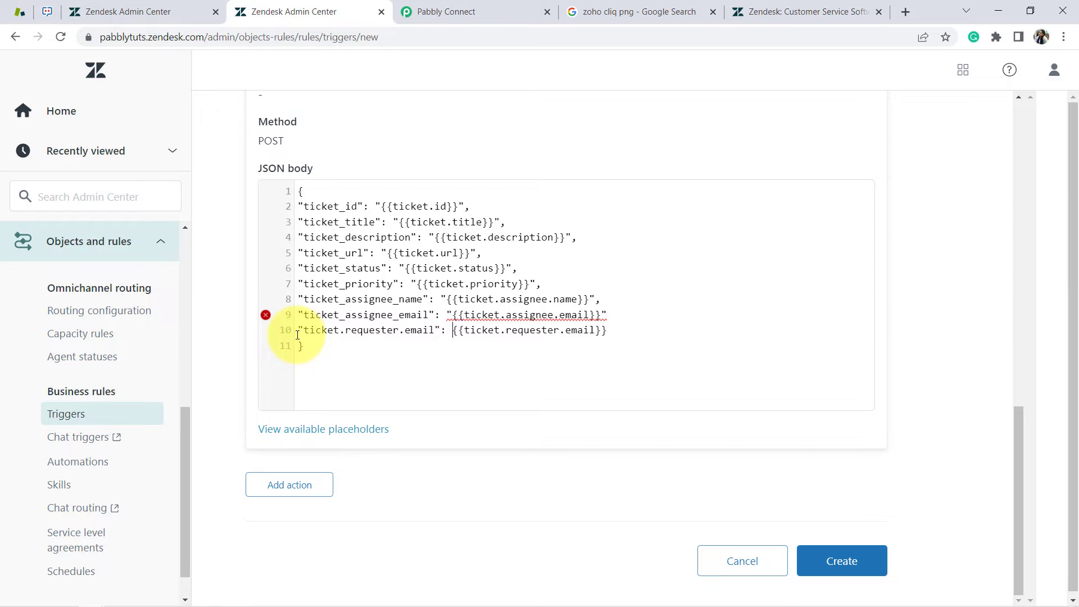
{"action": "type", "text": " \""}
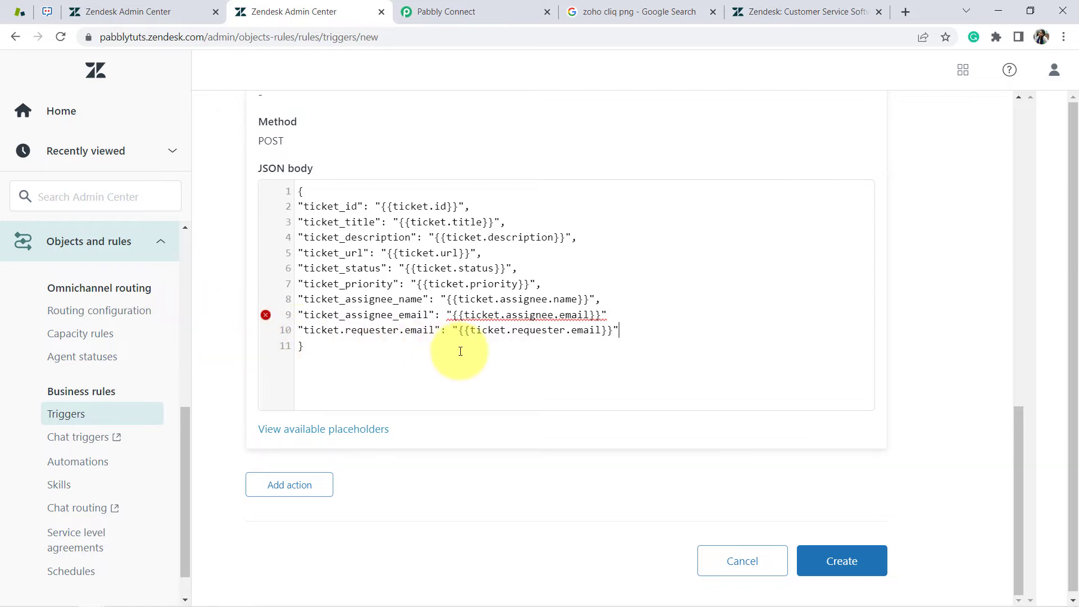
Add commas after lines 9 and 10 and start a new empty line 11
{"action": "left_click_drag", "start_coordinate": [458, 349], "coordinate": [394, 284]}
{"action": "left_click", "coordinate": [427, 308]}
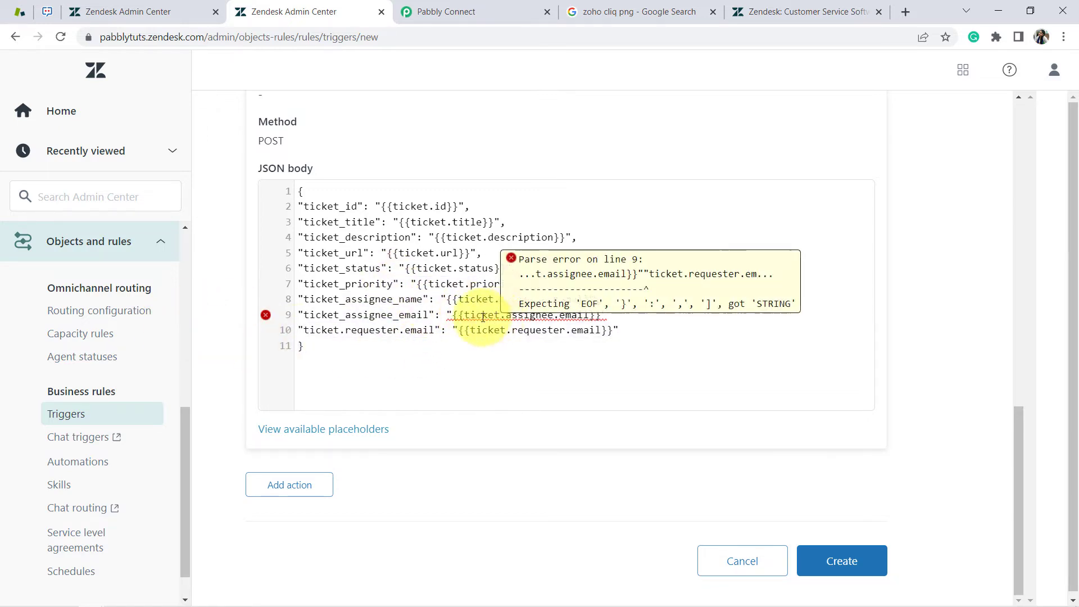
{"action": "left_click_drag", "start_coordinate": [466, 334], "coordinate": [615, 331]}
{"action": "left_click", "coordinate": [597, 330]}
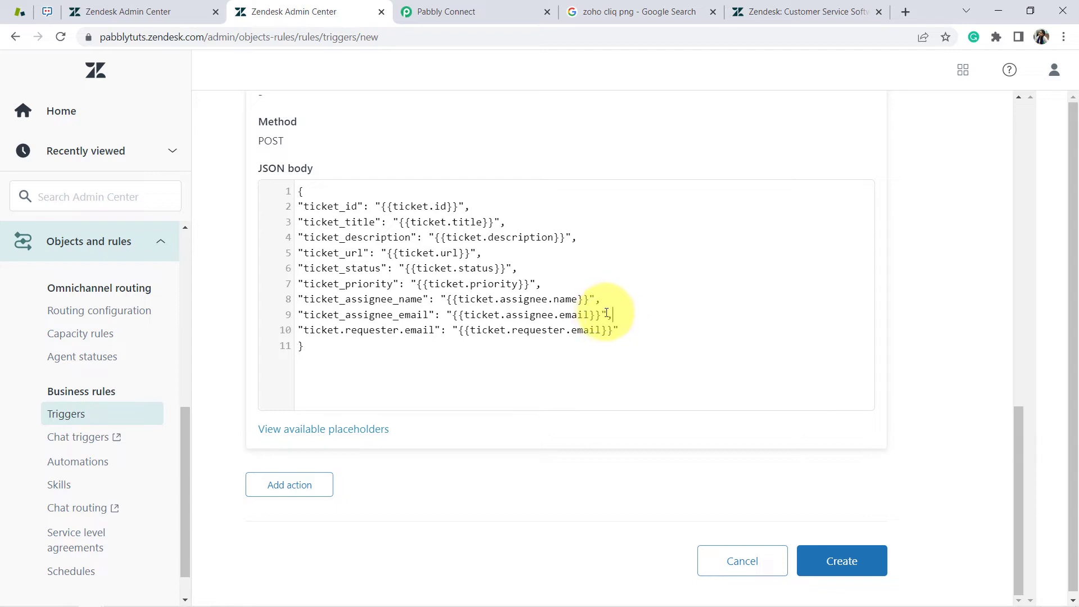
{"action": "left_click", "coordinate": [562, 285]}
{"action": "left_click_drag", "start_coordinate": [613, 330], "coordinate": [358, 331]}
{"action": "left_click", "coordinate": [430, 332]}
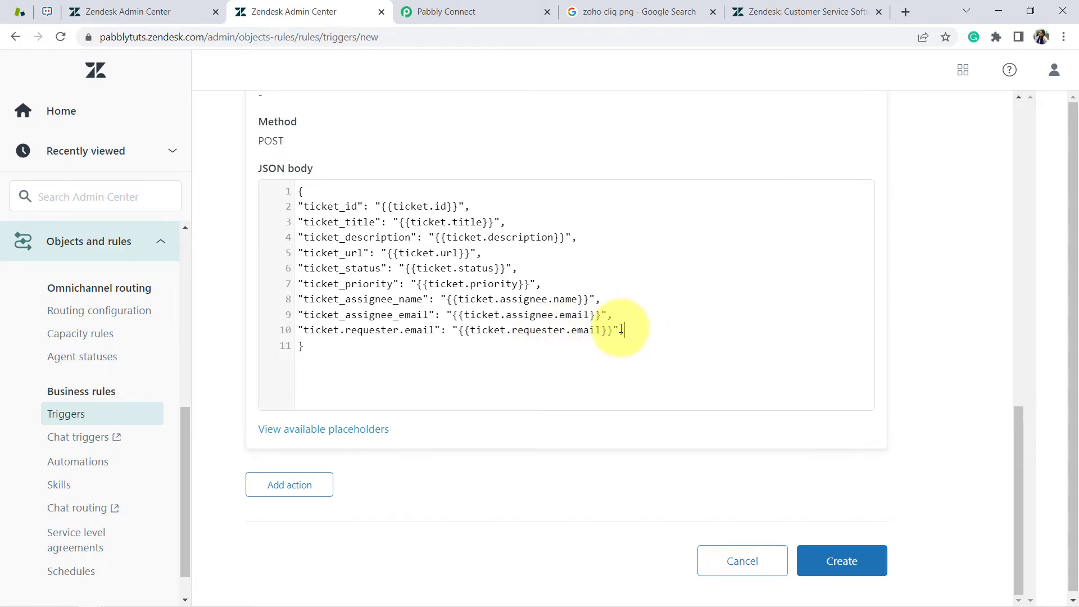
{"action": "type", "text": ","}
{"action": "key", "text": "Return"}
{"action": "left_click_drag", "start_coordinate": [399, 332], "coordinate": [535, 335]}
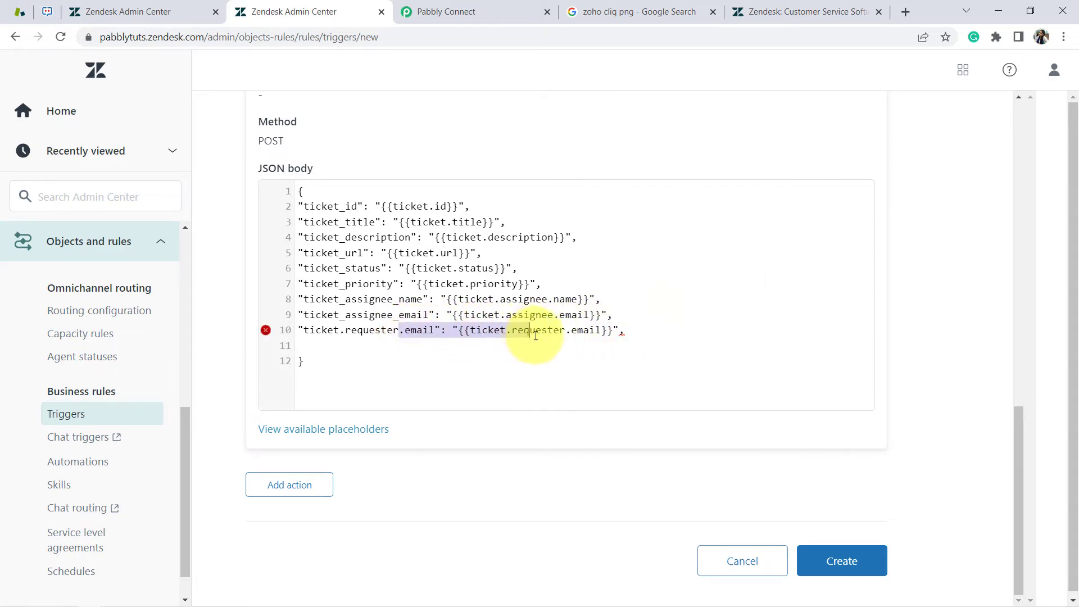
{"action": "left_click", "coordinate": [302, 345]}
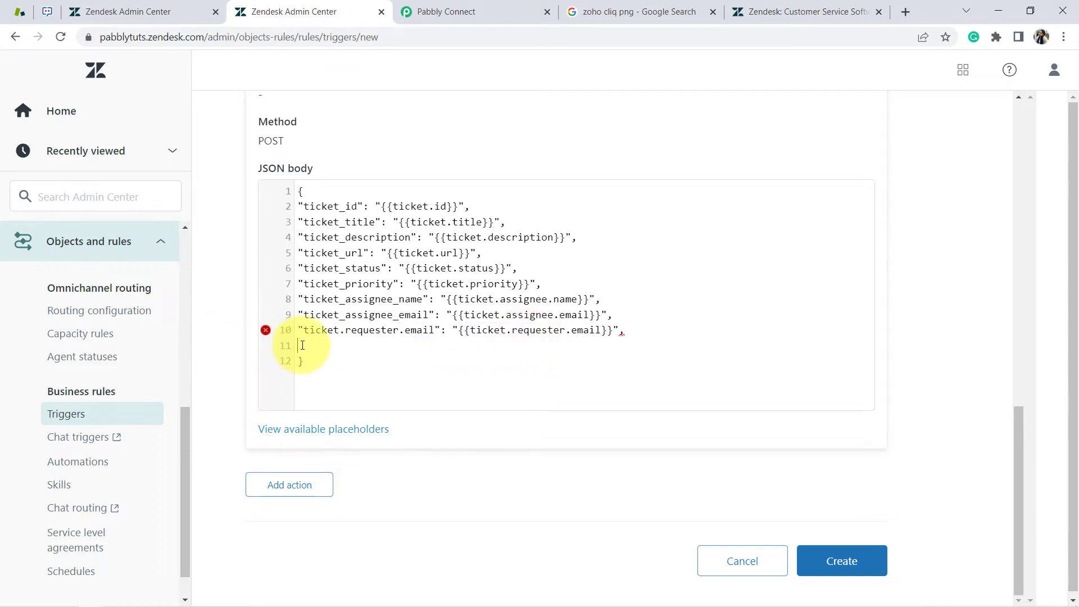
{"action": "left_click", "coordinate": [309, 430]}
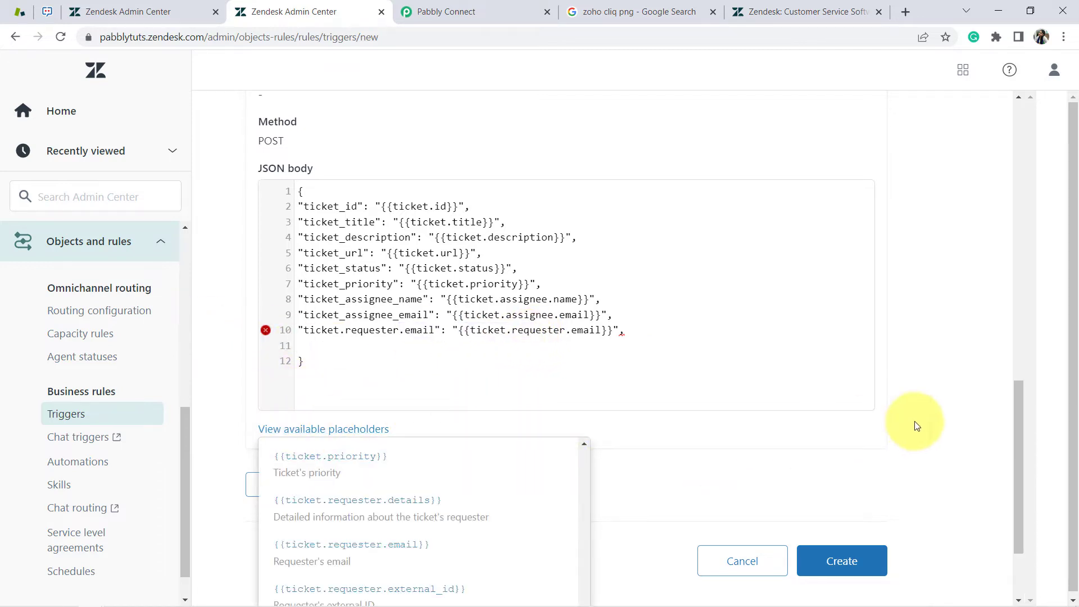
{"action": "left_click_drag", "start_coordinate": [1021, 403], "coordinate": [1027, 482]}
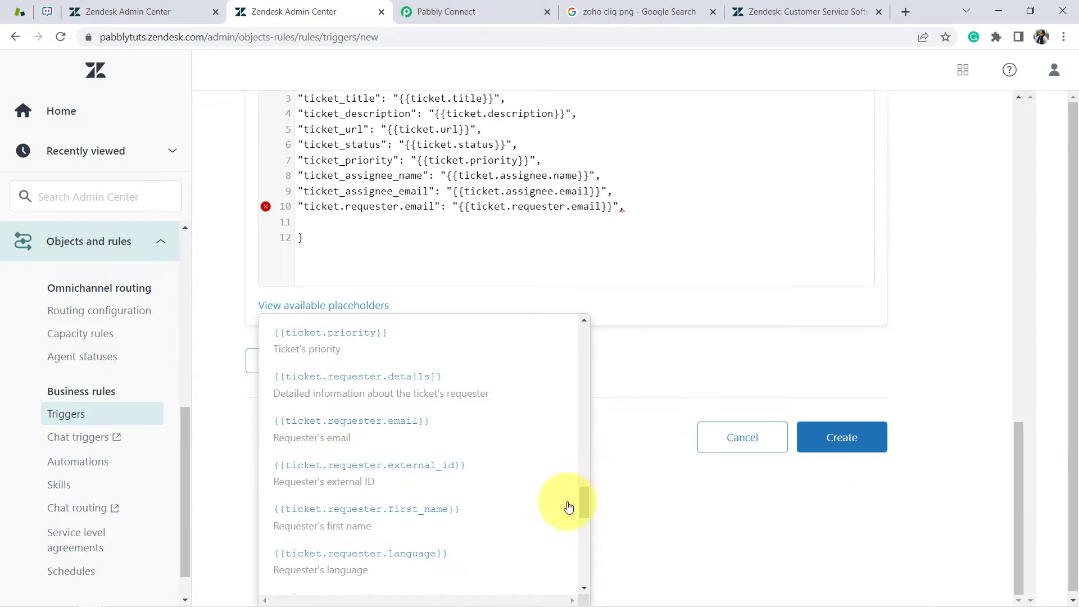
Write line 11 as "ticket.requester.first_name": "{{ticket.requester.first_name}}"
{"action": "scroll", "coordinate": [585, 504], "scroll_direction": "down", "scroll_amount": 3}
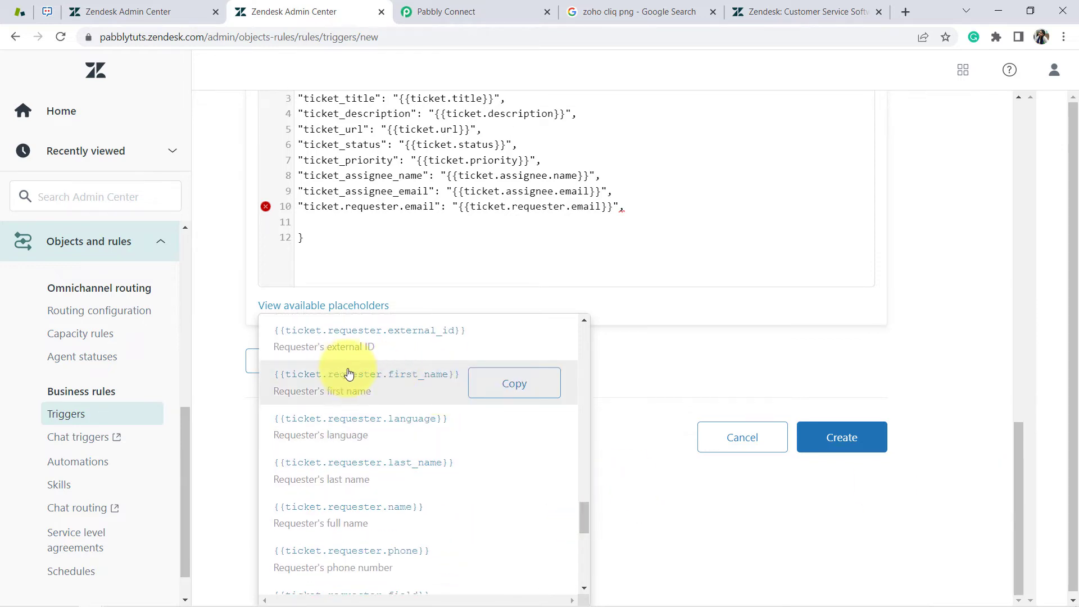
{"action": "left_click", "coordinate": [522, 383]}
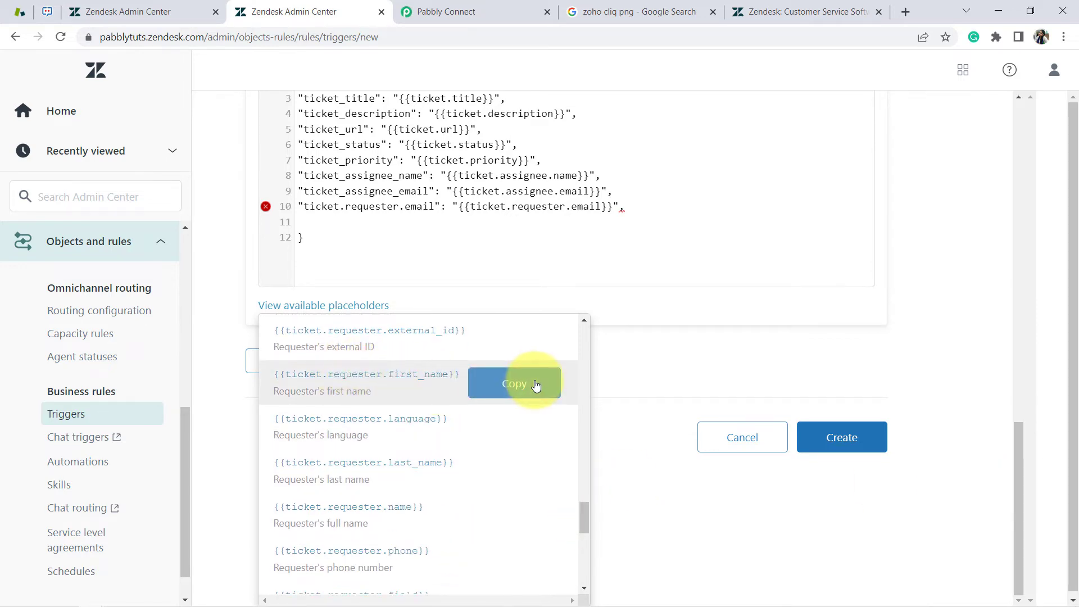
{"action": "left_click", "coordinate": [322, 220]}
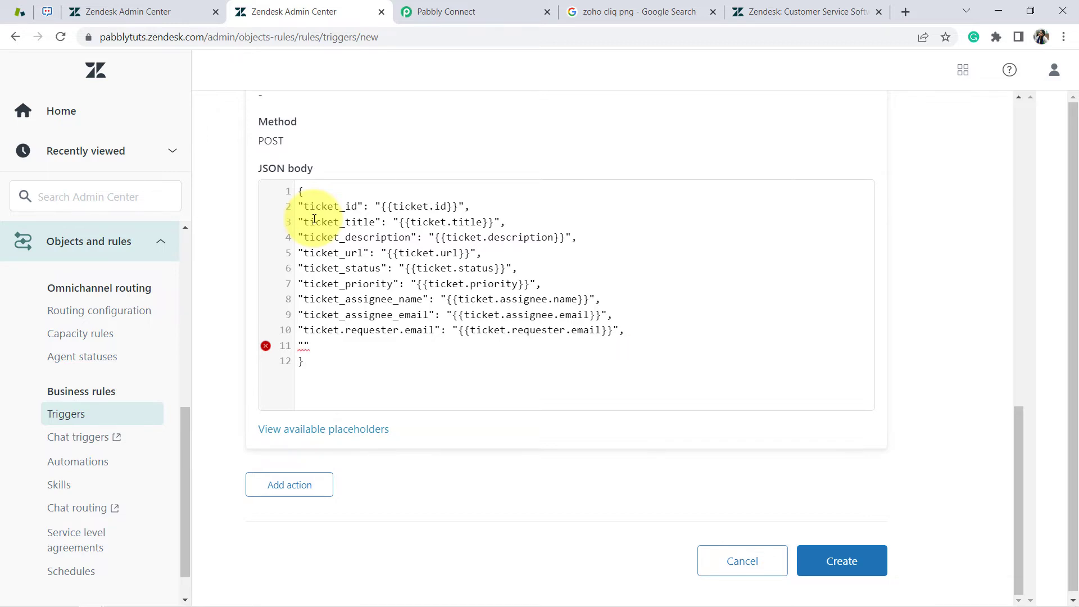
{"action": "key", "text": "ctrl+v"}
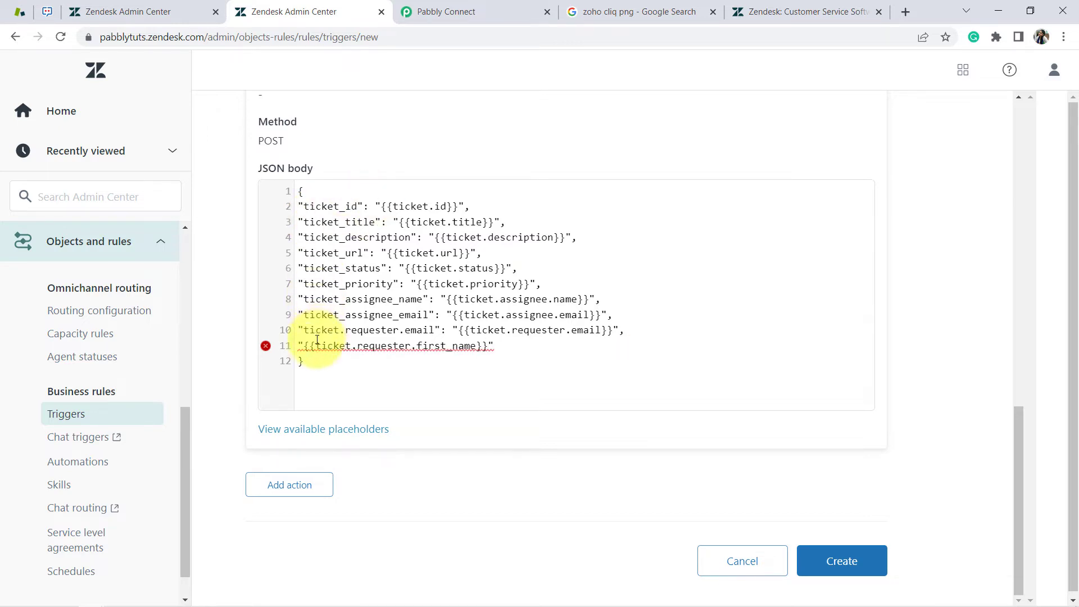
{"action": "left_click", "coordinate": [316, 347]}
{"action": "key", "text": "BackSpace"}
{"action": "key", "text": "BackSpace"}
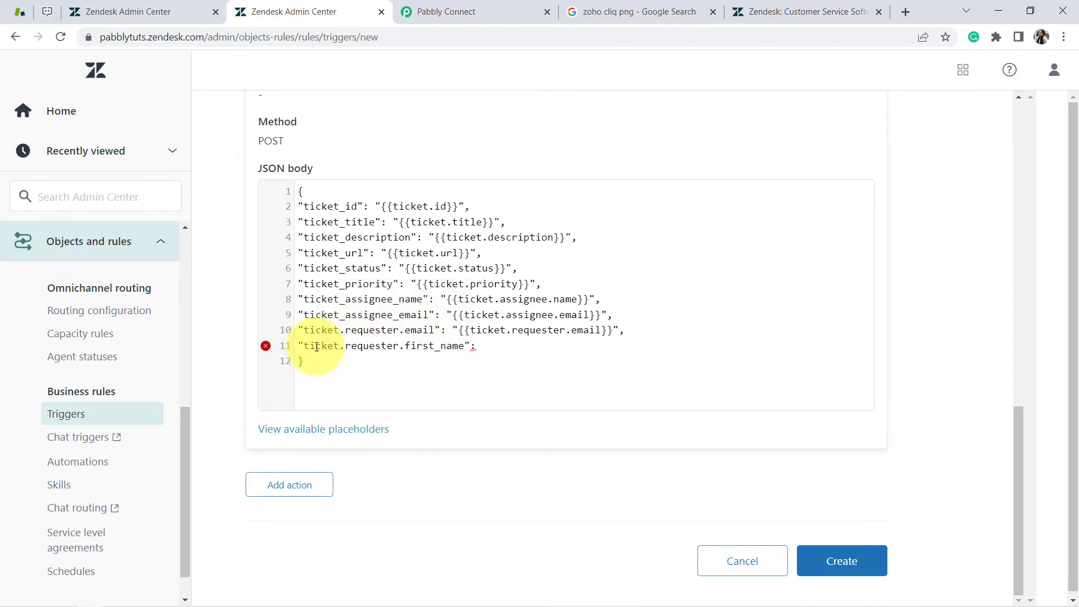
{"action": "key", "text": "ctrl+v"}
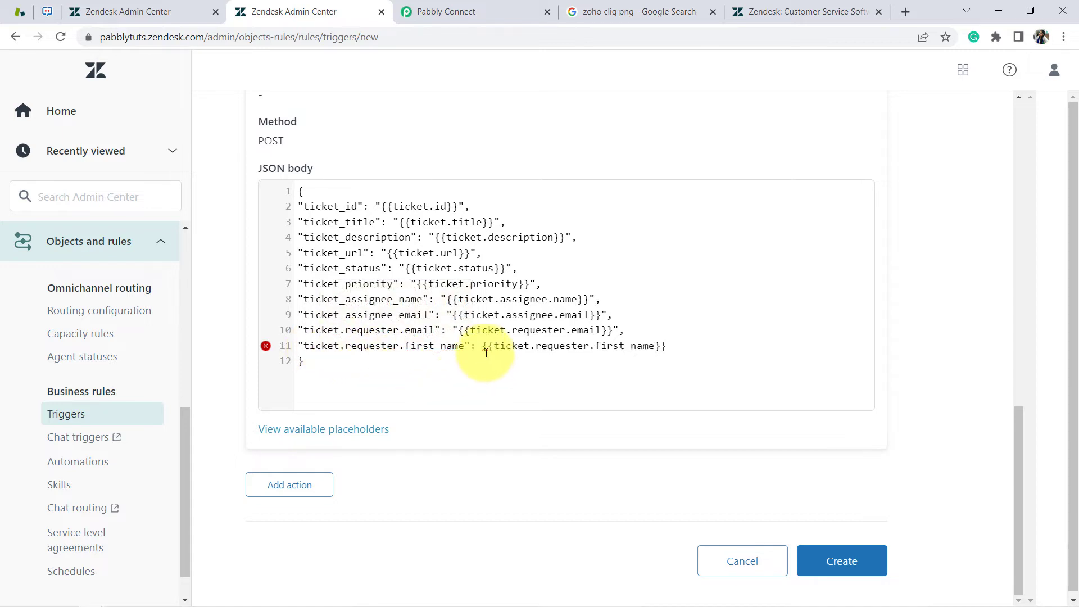
{"action": "left_click", "coordinate": [482, 346]}
{"action": "type", "text": "\""}
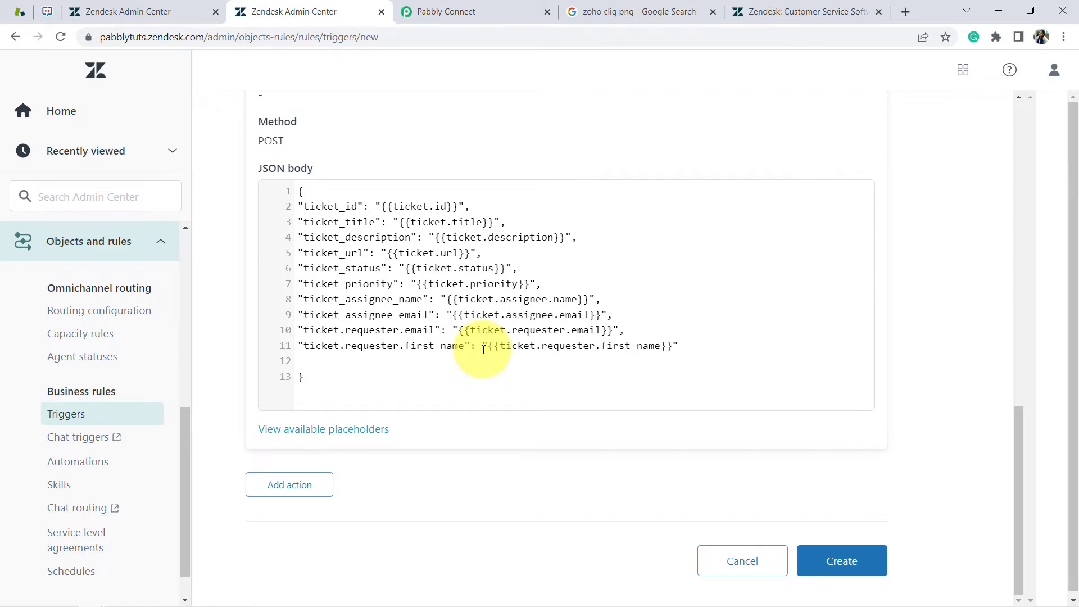
Write line 12 as "ticket.requester.last_name": "{{ticket.requester.last_name}}" before the closing brace
{"action": "left_click", "coordinate": [297, 429]}
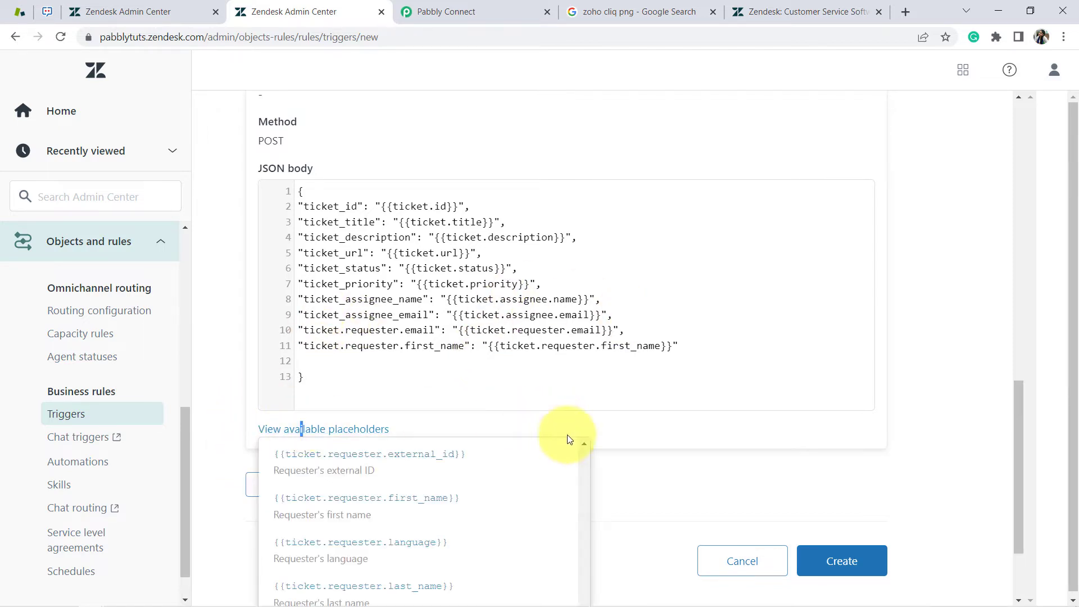
{"action": "left_click_drag", "start_coordinate": [1023, 434], "coordinate": [1030, 530]}
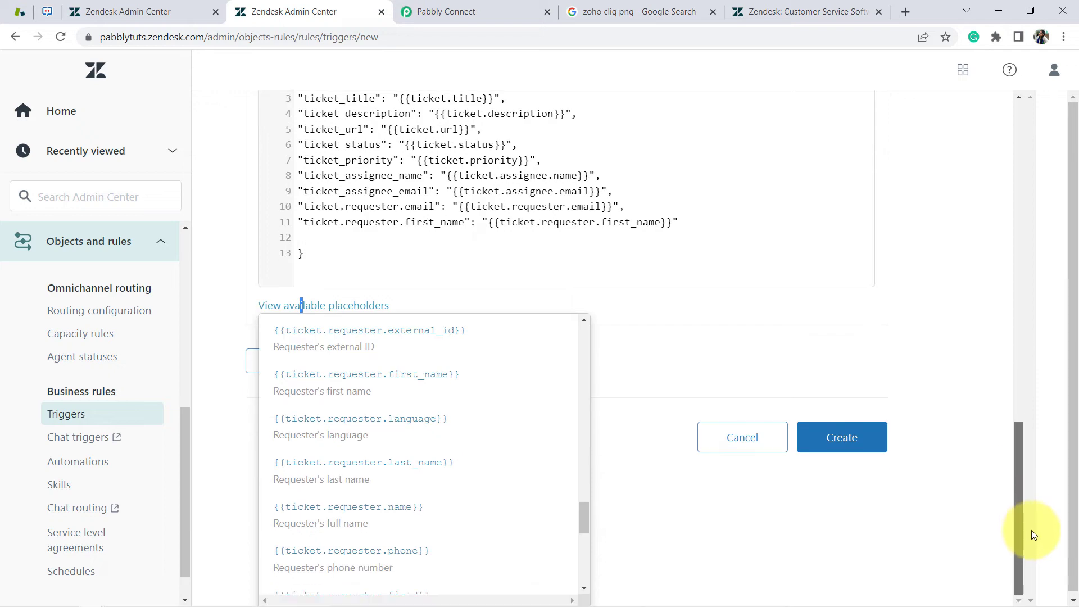
{"action": "mouse_move", "coordinate": [362, 481]}
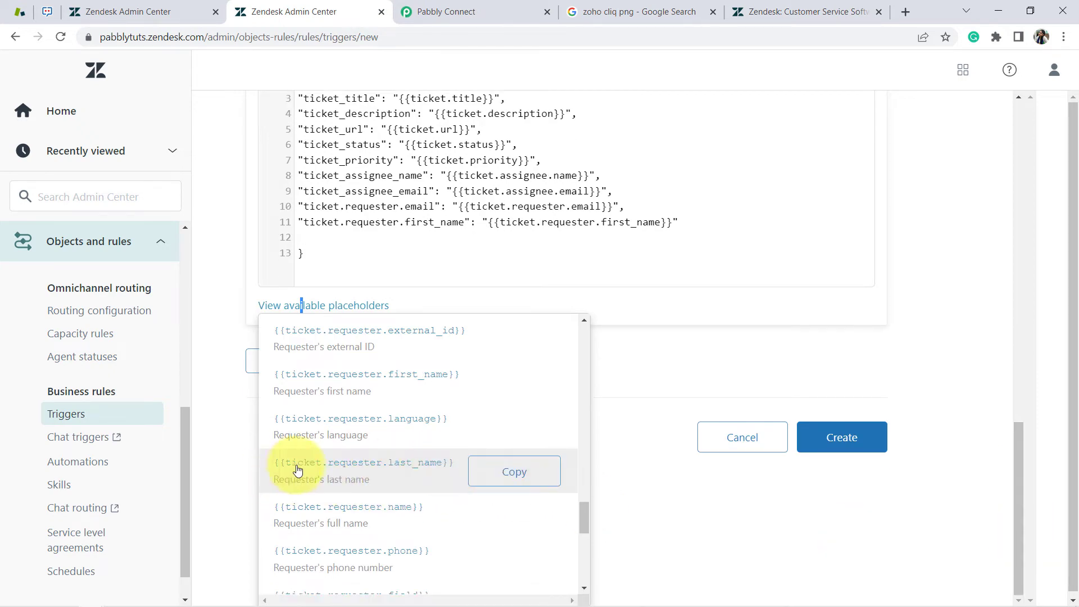
{"action": "left_click", "coordinate": [508, 477]}
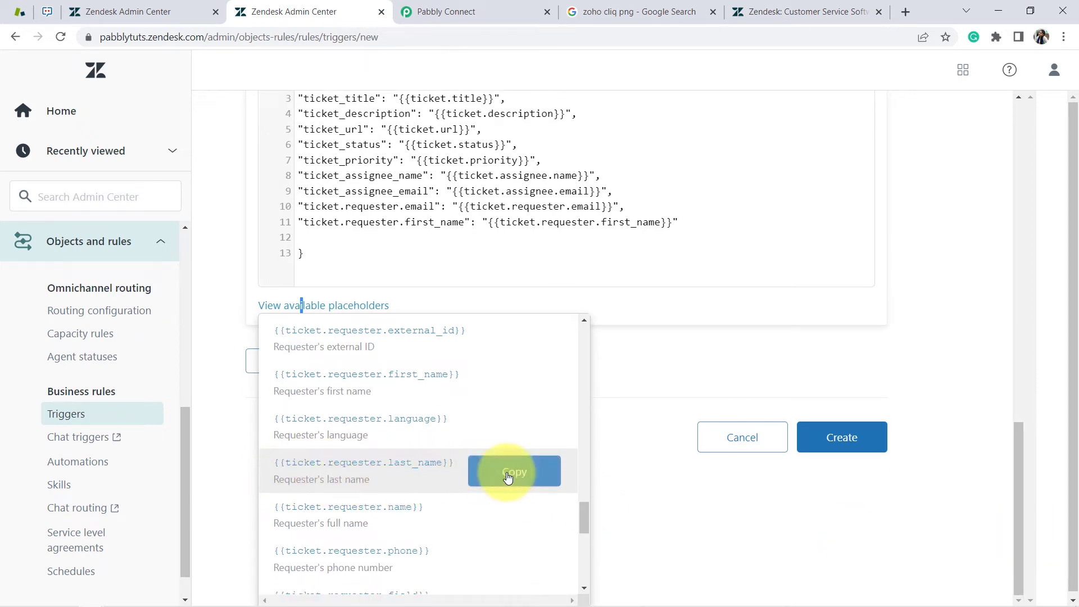
{"action": "left_click", "coordinate": [301, 240]}
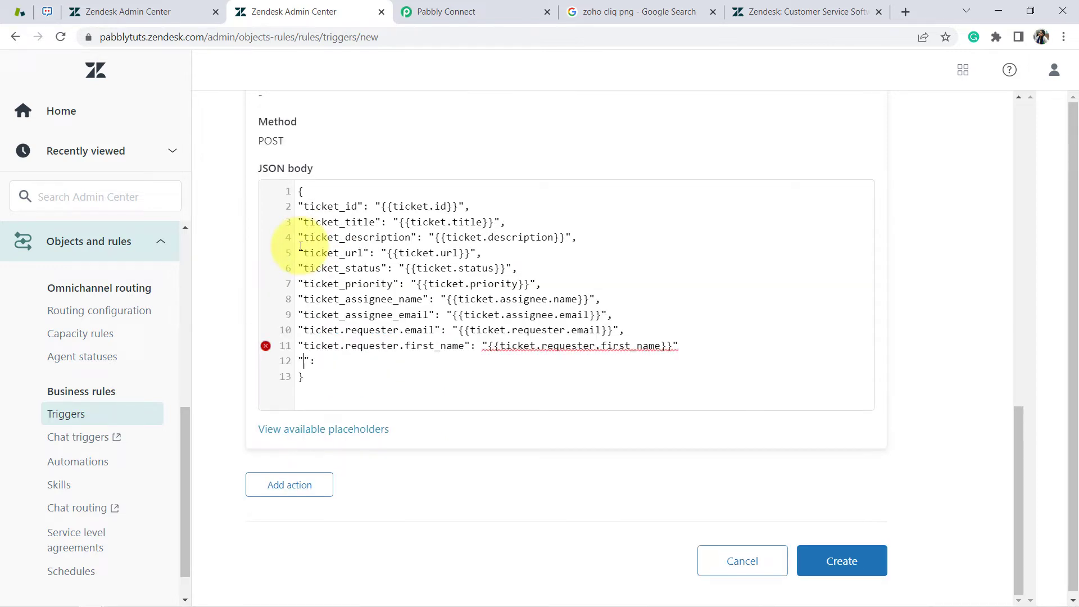
{"action": "key", "text": "ctrl+v"}
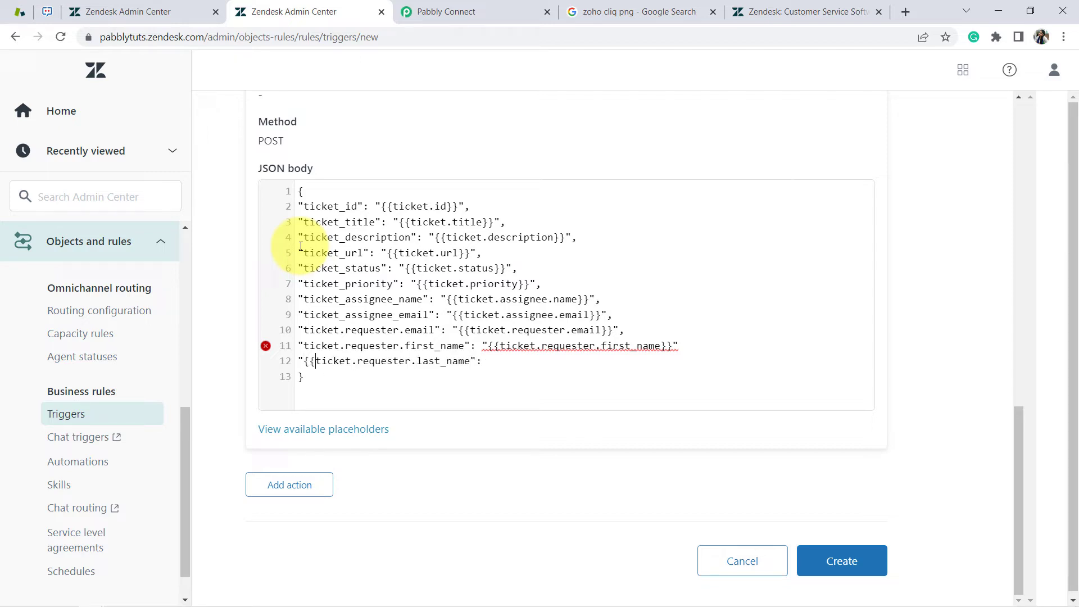
{"action": "key", "text": "BackSpace"}
{"action": "key", "text": "BackSpace"}
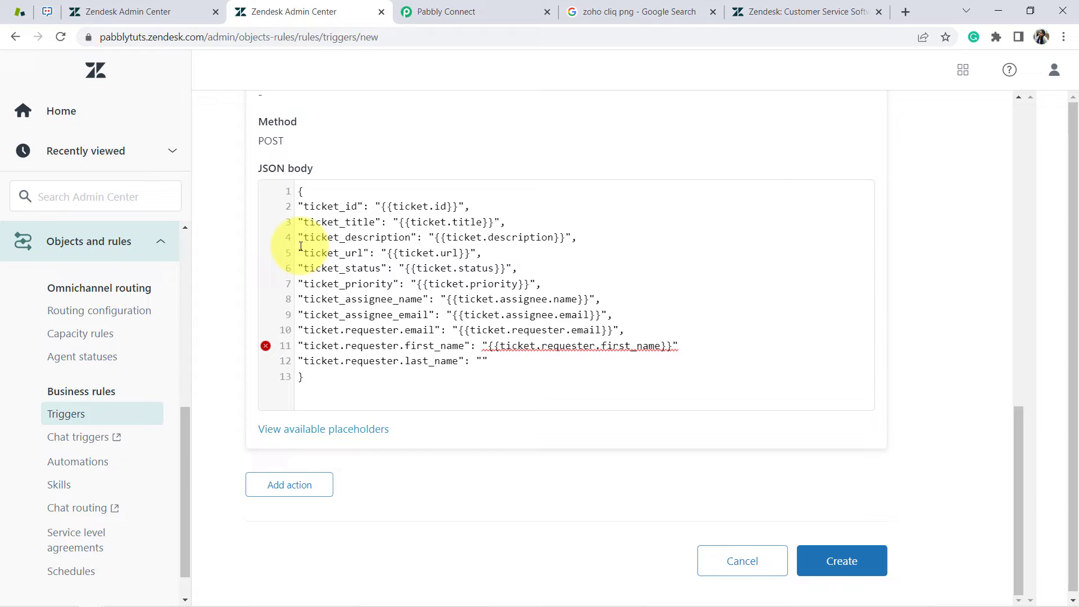
{"action": "key", "text": "ctrl+v"}
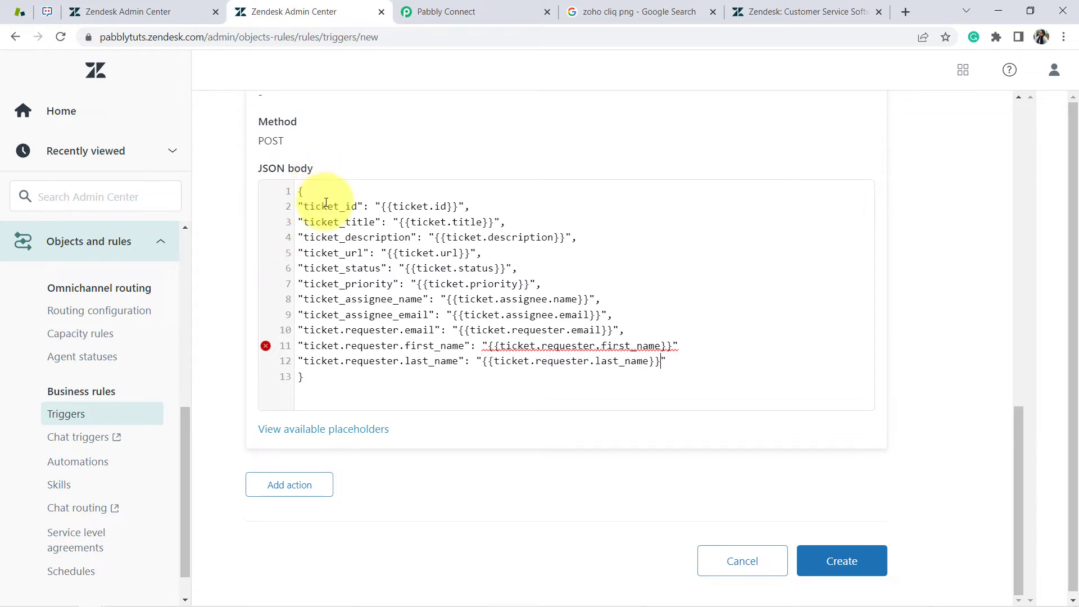
{"action": "left_click_drag", "start_coordinate": [321, 206], "coordinate": [372, 326]}
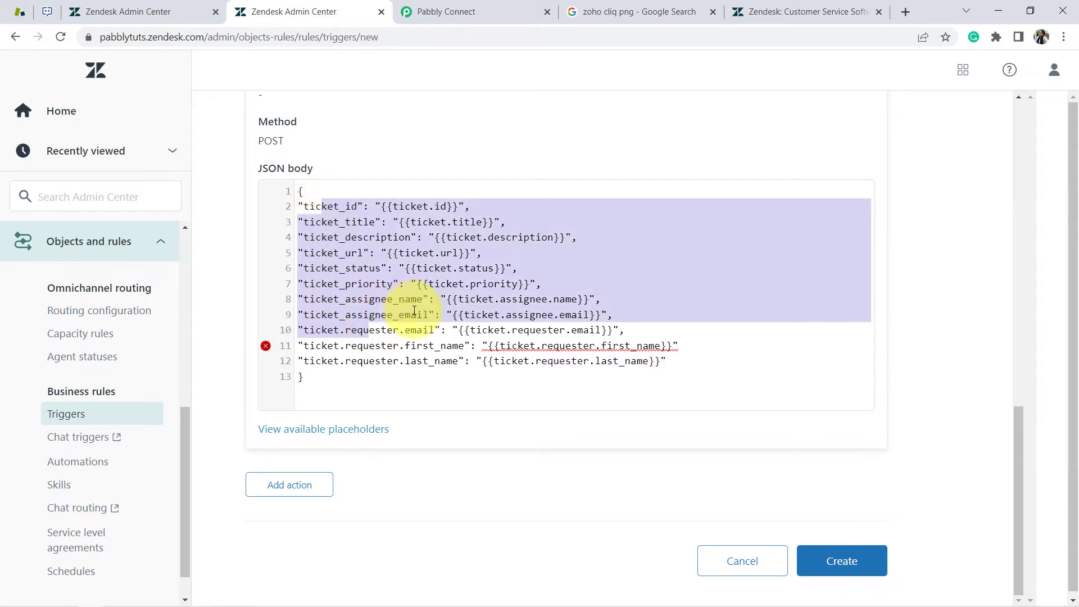
{"action": "left_click", "coordinate": [330, 191]}
{"action": "left_click_drag", "start_coordinate": [261, 160], "coordinate": [302, 179]}
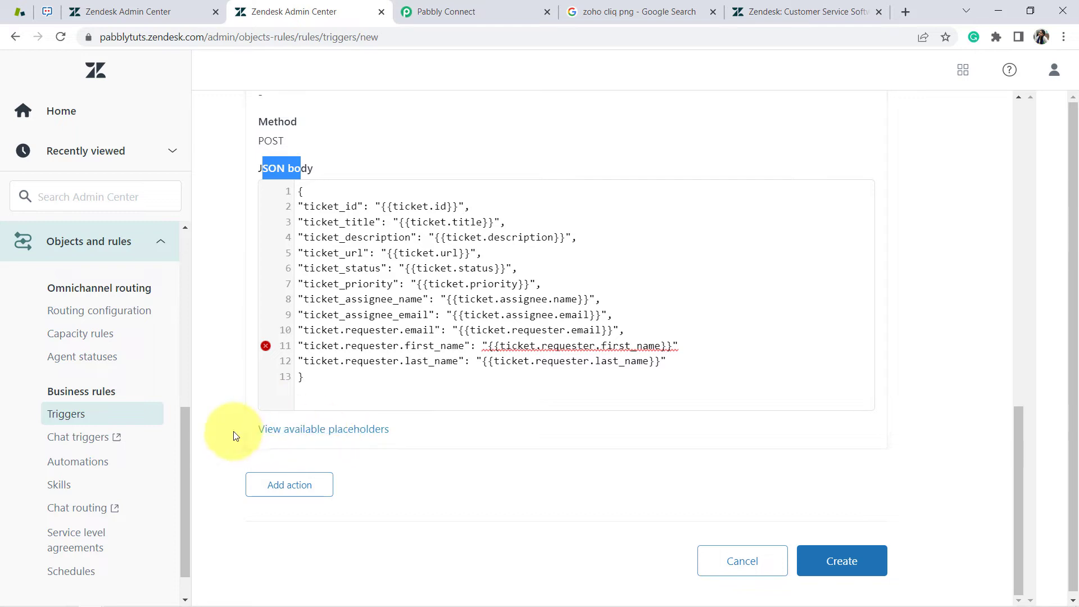
Re-capture the Zendesk webhook response in Pabbly Connect, confirming with Yes
{"action": "left_click", "coordinate": [419, 11]}
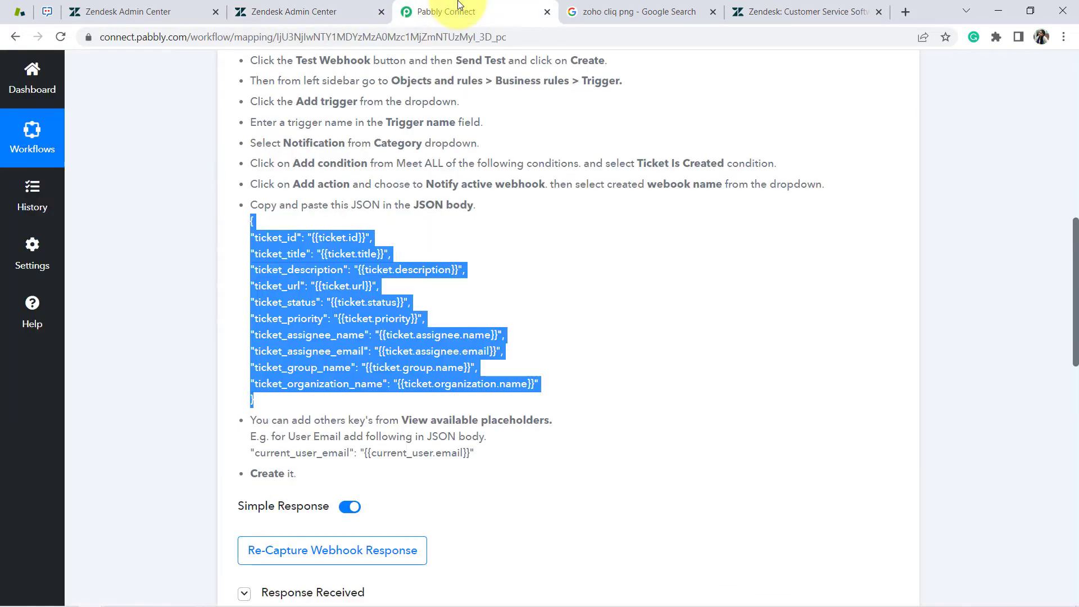
{"action": "left_click", "coordinate": [406, 443]}
{"action": "left_click_drag", "start_coordinate": [296, 474], "coordinate": [280, 237]}
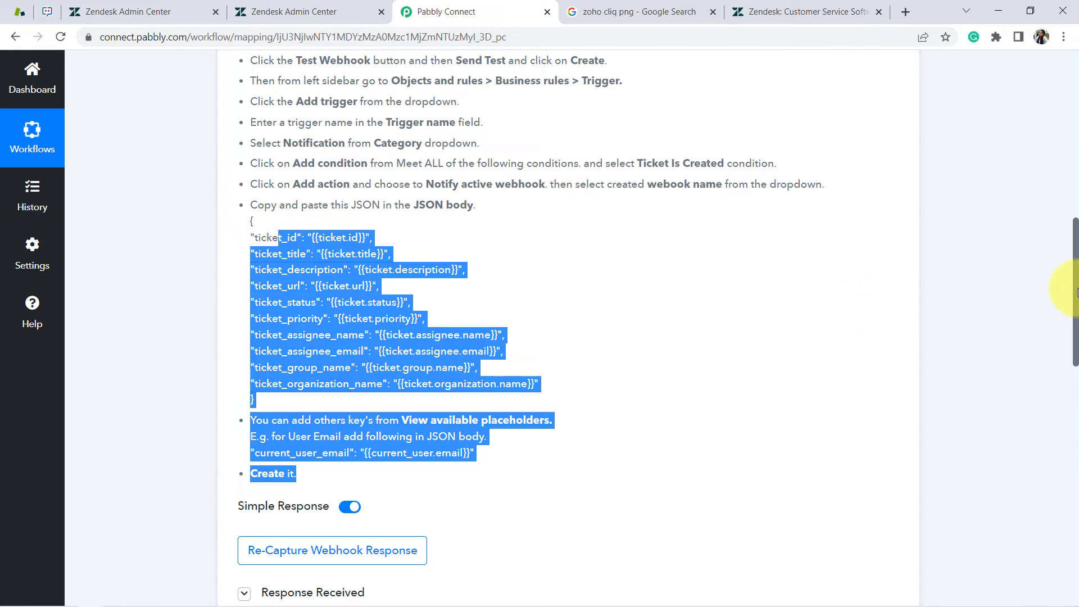
{"action": "scroll", "coordinate": [1076, 292], "scroll_direction": "down", "scroll_amount": 3}
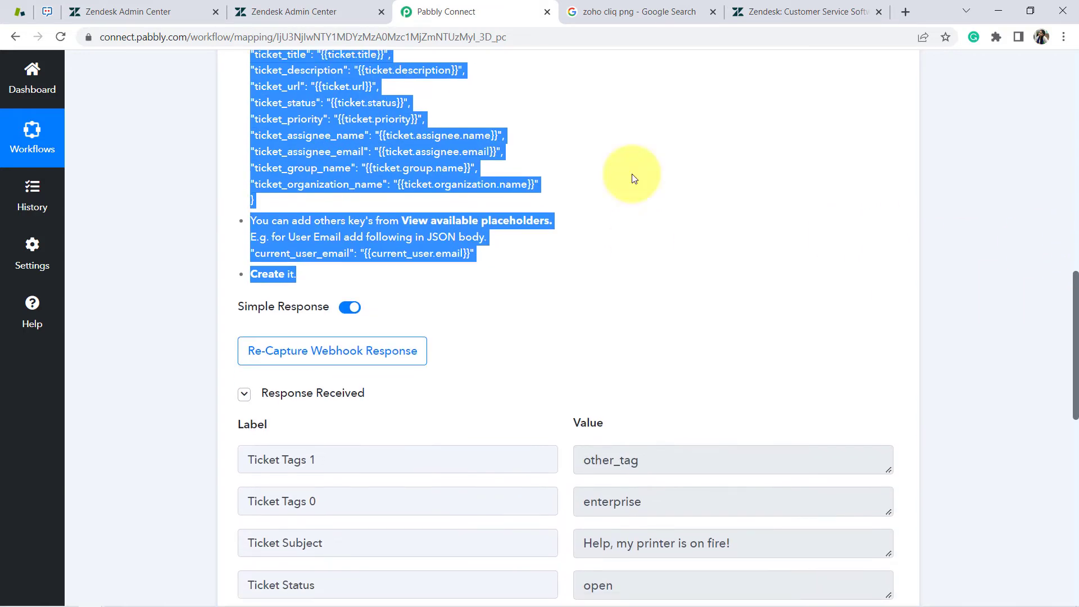
{"action": "left_click", "coordinate": [284, 364]}
{"action": "left_click", "coordinate": [494, 416]}
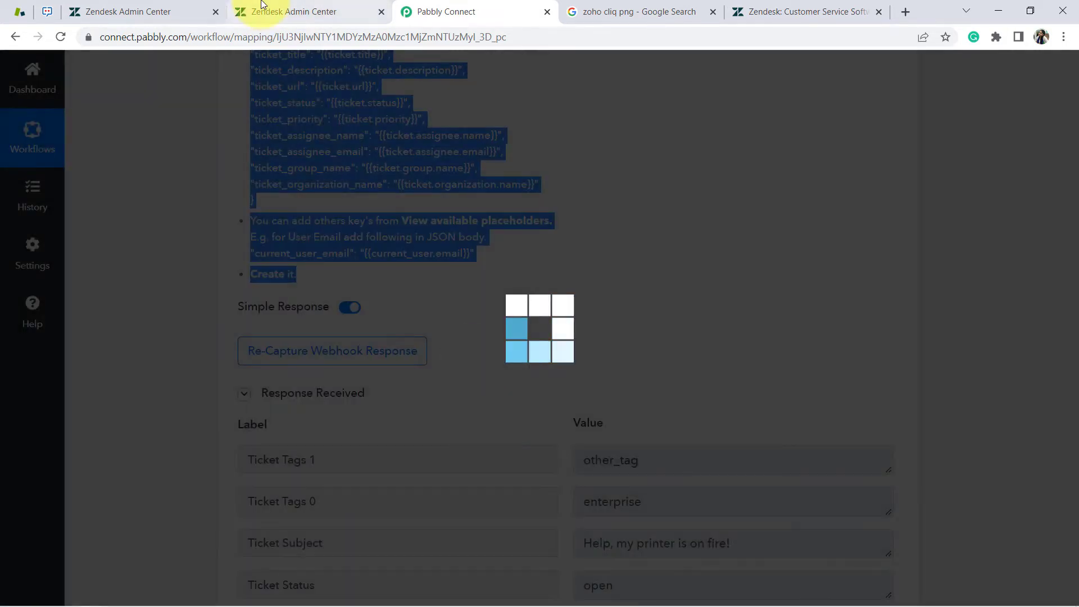
Review the notes about logging in and submitting a test ticket
{"action": "mouse_move", "coordinate": [261, 4]}
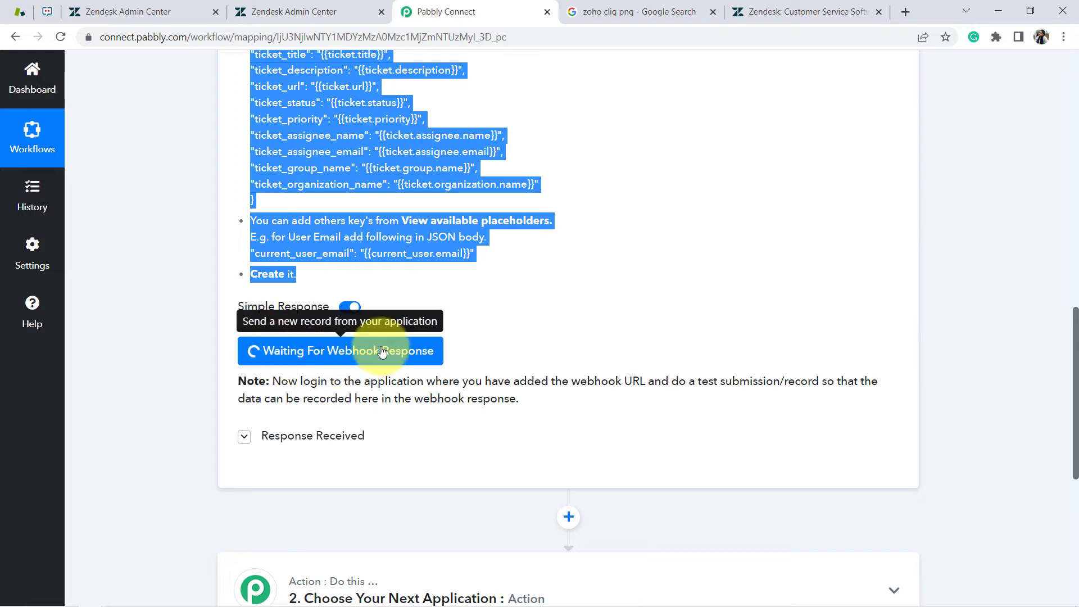
{"action": "left_click_drag", "start_coordinate": [302, 382], "coordinate": [522, 400]}
{"action": "left_click", "coordinate": [528, 401]}
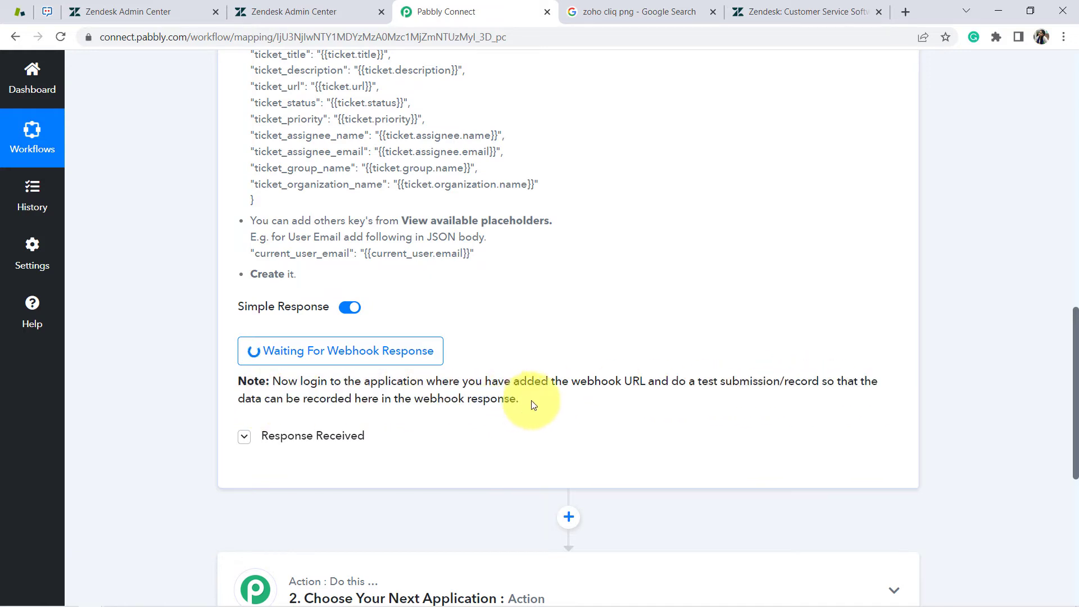
{"action": "left_click_drag", "start_coordinate": [679, 382], "coordinate": [800, 382]}
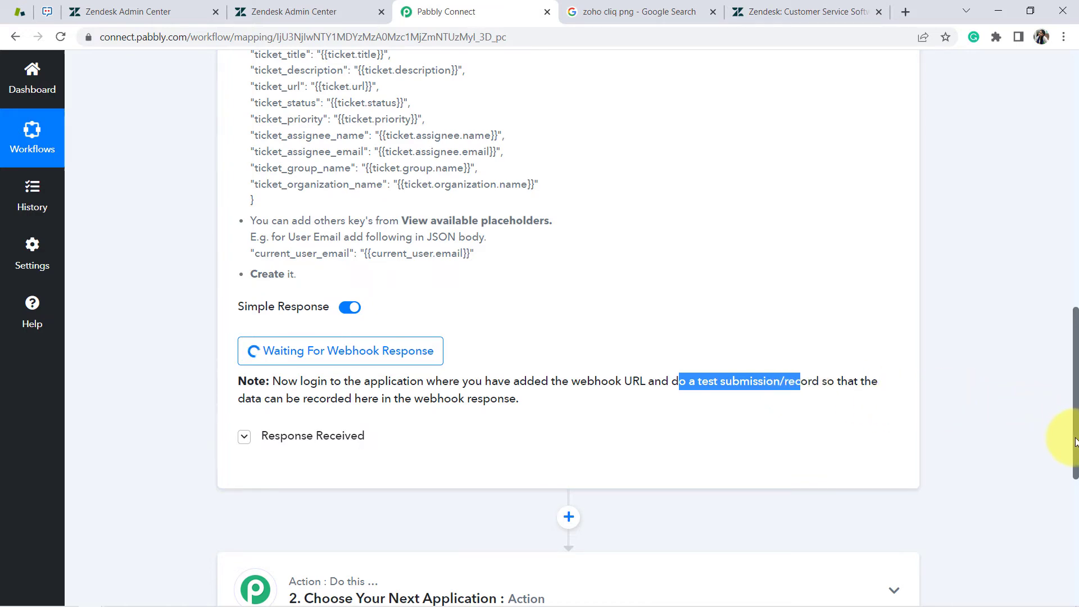
{"action": "left_click_drag", "start_coordinate": [1075, 442], "coordinate": [1053, 263]}
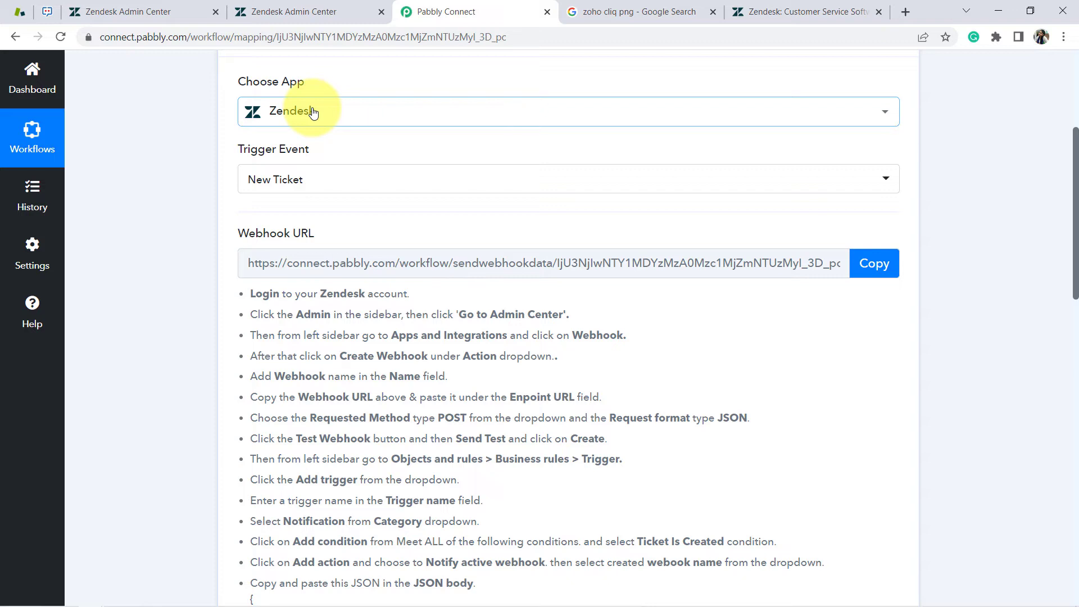
Create the trigger 'Zendesk Automaton with Zoho Cliq Channel' and go to the Zendesk Support admin overview
{"action": "left_click", "coordinate": [299, 5]}
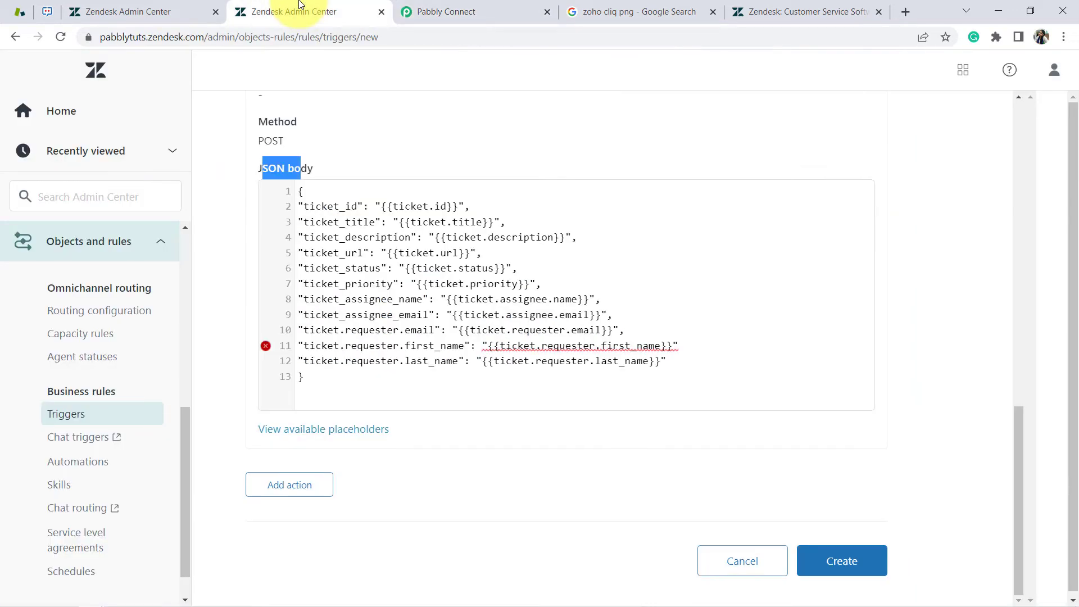
{"action": "left_click", "coordinate": [822, 561]}
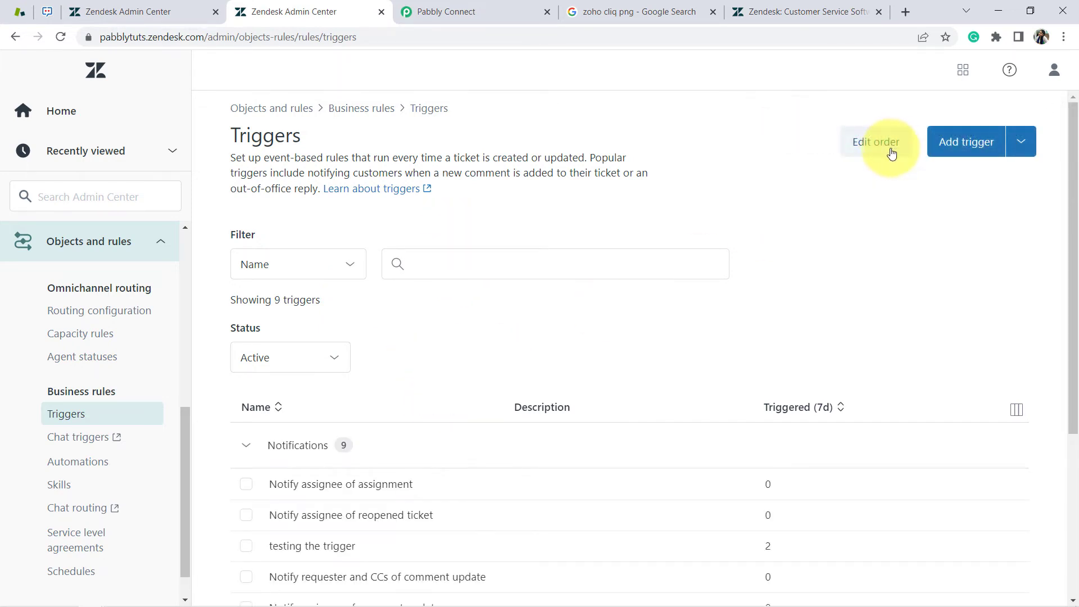
{"action": "left_click", "coordinate": [53, 116]}
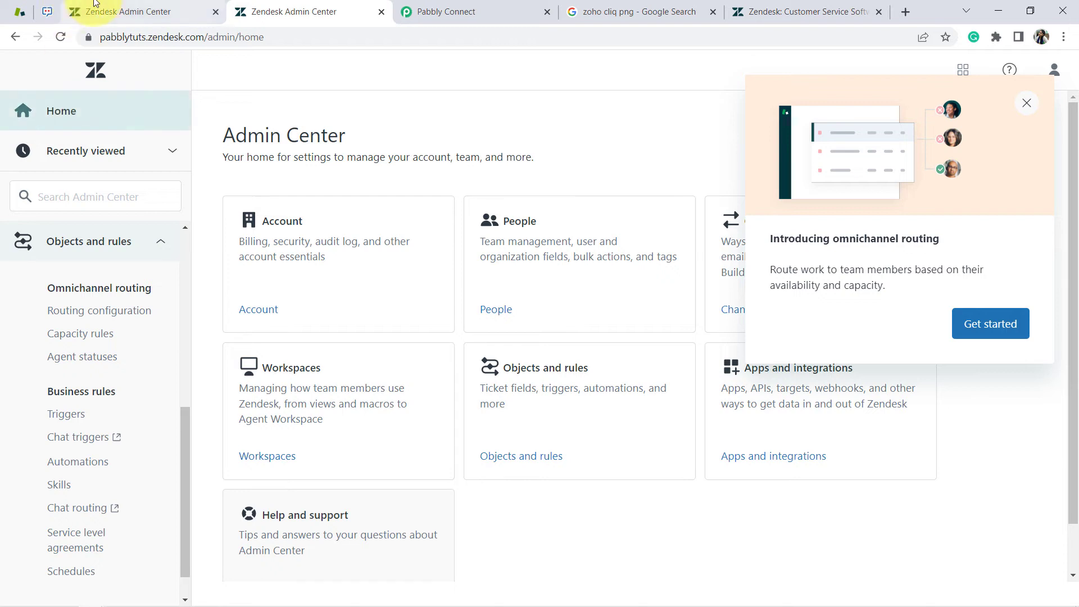
{"action": "left_click", "coordinate": [17, 11]}
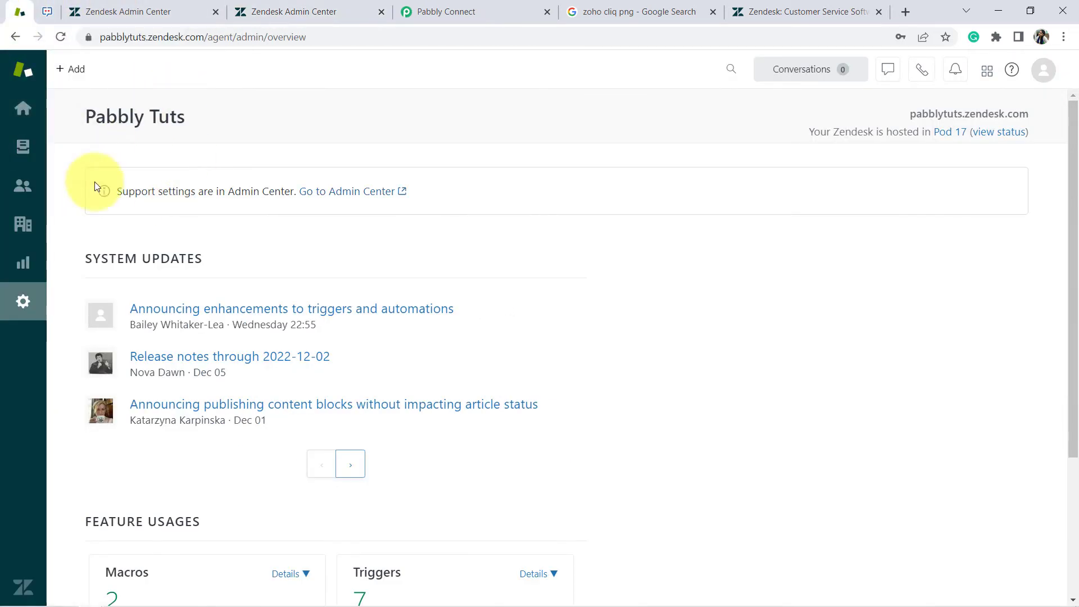
Start a blank new ticket in Zendesk Support, then return to Pabbly Connect's webhook instructions
{"action": "left_click", "coordinate": [72, 70]}
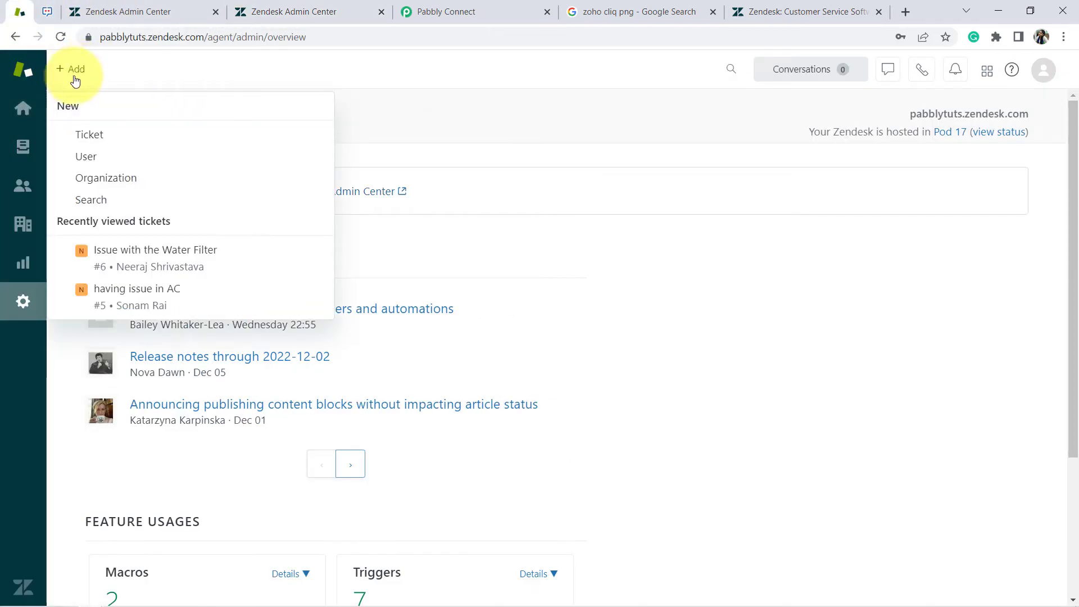
{"action": "left_click", "coordinate": [72, 78]}
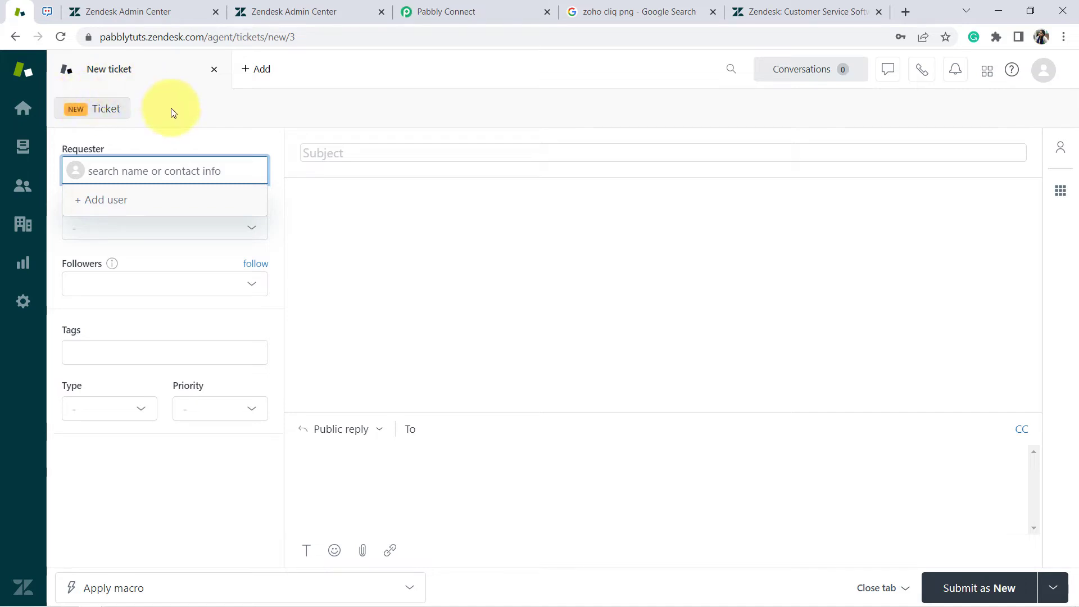
{"action": "left_click", "coordinate": [427, 11]}
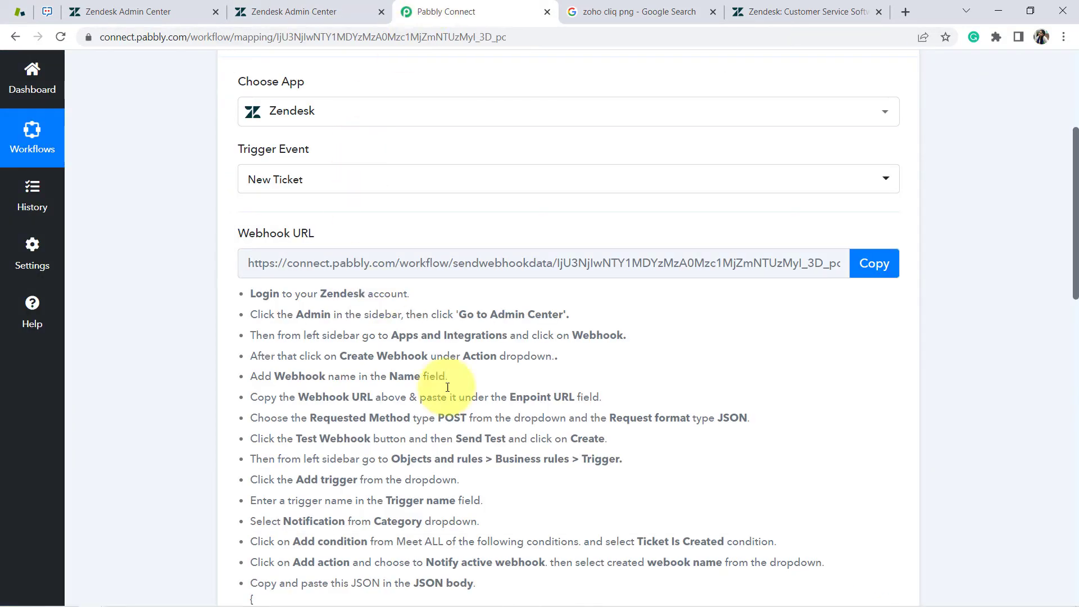
Scroll through the Response Received ticket fields, then go back to the Zendesk trigger's JSON body
{"action": "scroll", "coordinate": [899, 253], "scroll_direction": "down", "scroll_amount": 8}
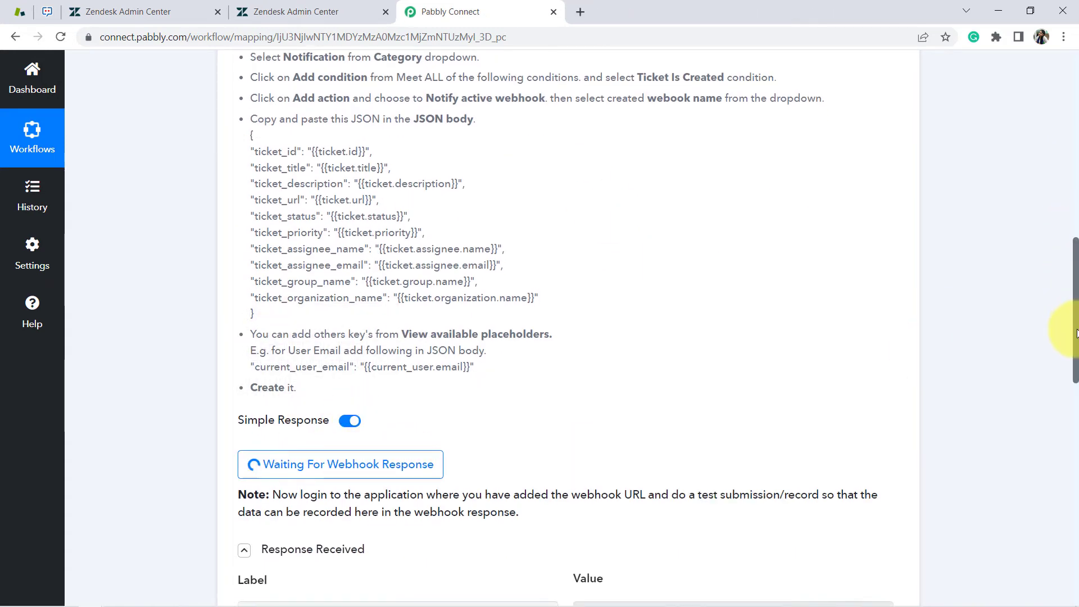
{"action": "scroll", "coordinate": [1076, 366], "scroll_direction": "down", "scroll_amount": 2}
{"action": "scroll", "coordinate": [1076, 365], "scroll_direction": "down", "scroll_amount": 5}
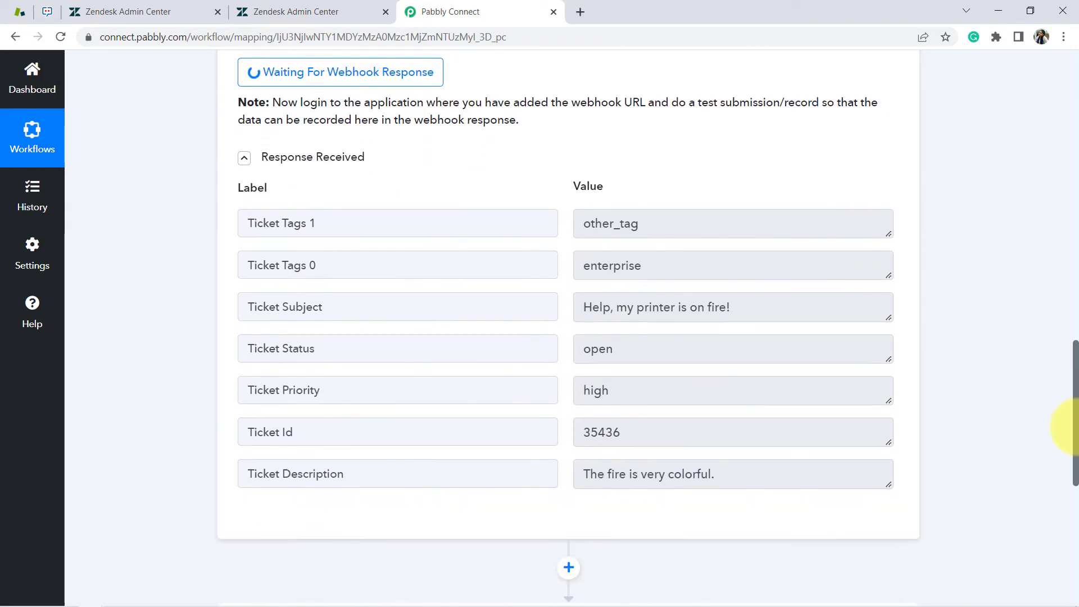
{"action": "left_click", "coordinate": [104, 6]}
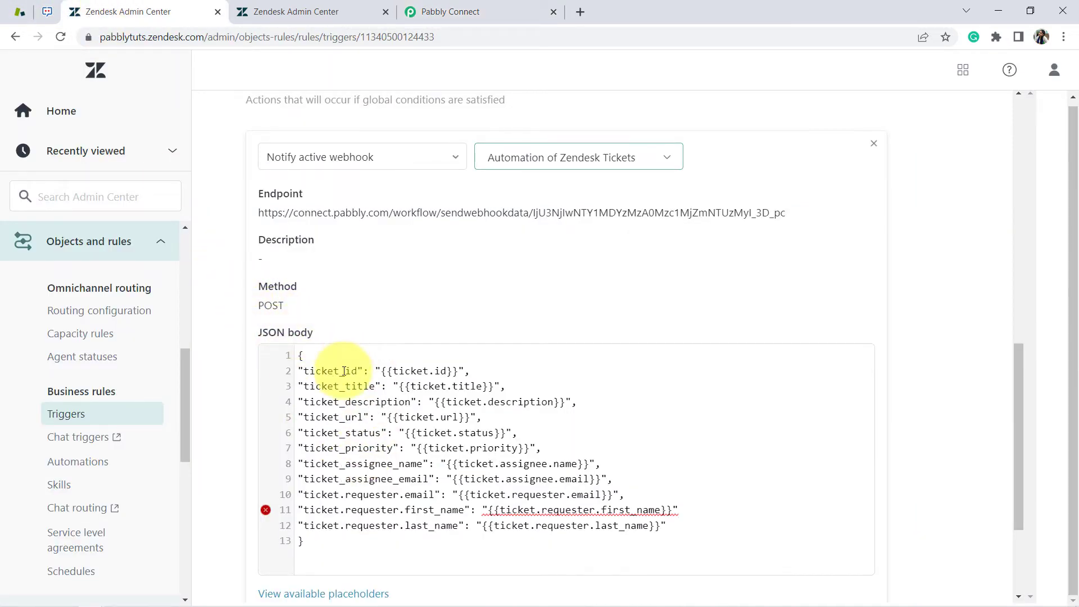
Review the JSON body's requester email, first name and last name placeholders
{"action": "left_click_drag", "start_coordinate": [344, 370], "coordinate": [376, 483]}
{"action": "left_click", "coordinate": [413, 512]}
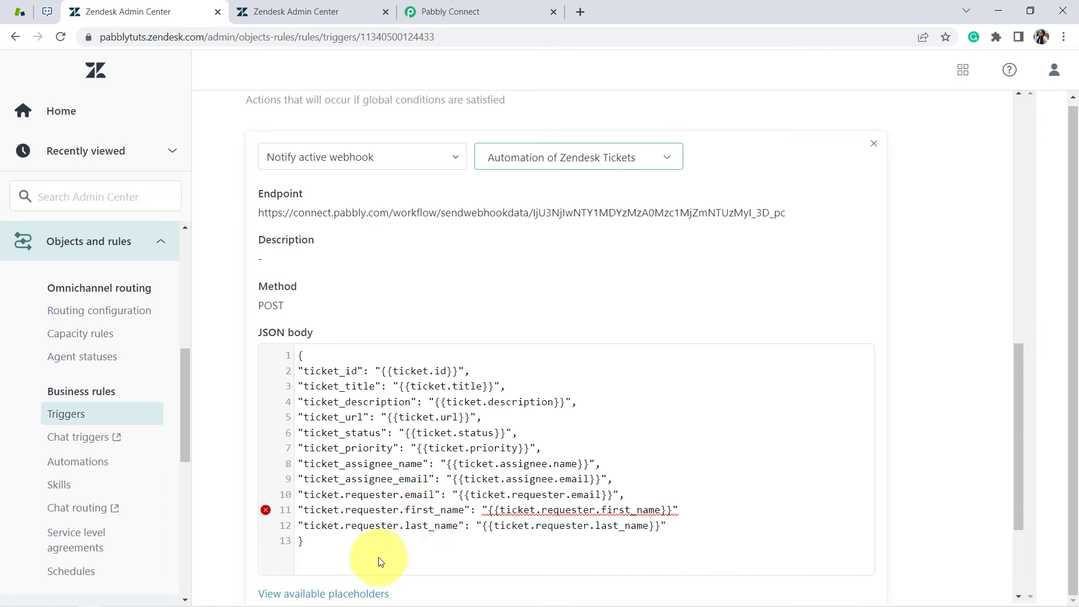
{"action": "left_click", "coordinate": [403, 507]}
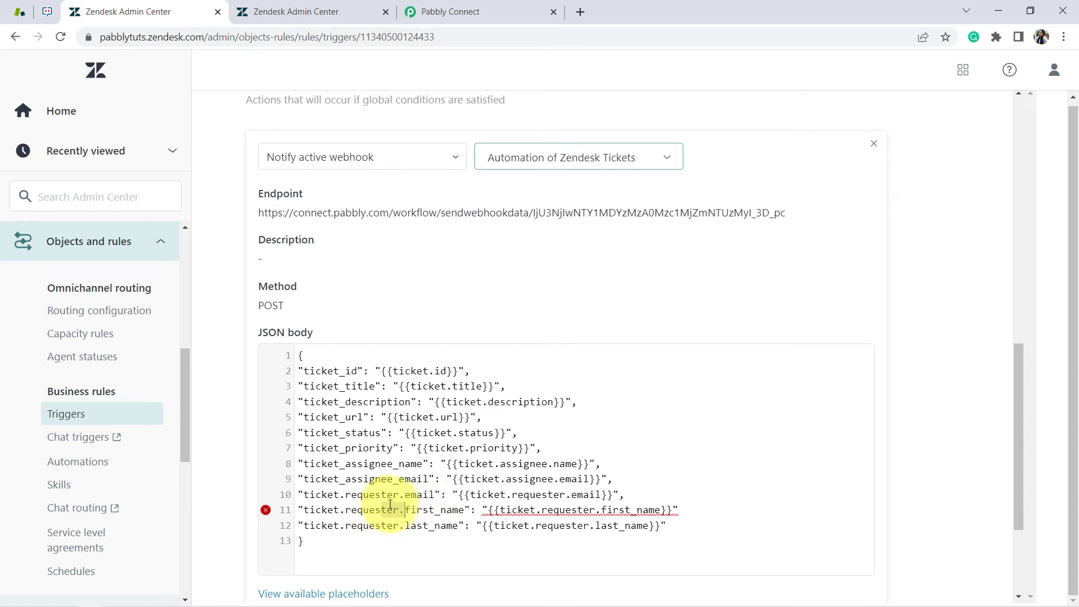
{"action": "left_click_drag", "start_coordinate": [380, 495], "coordinate": [423, 494]}
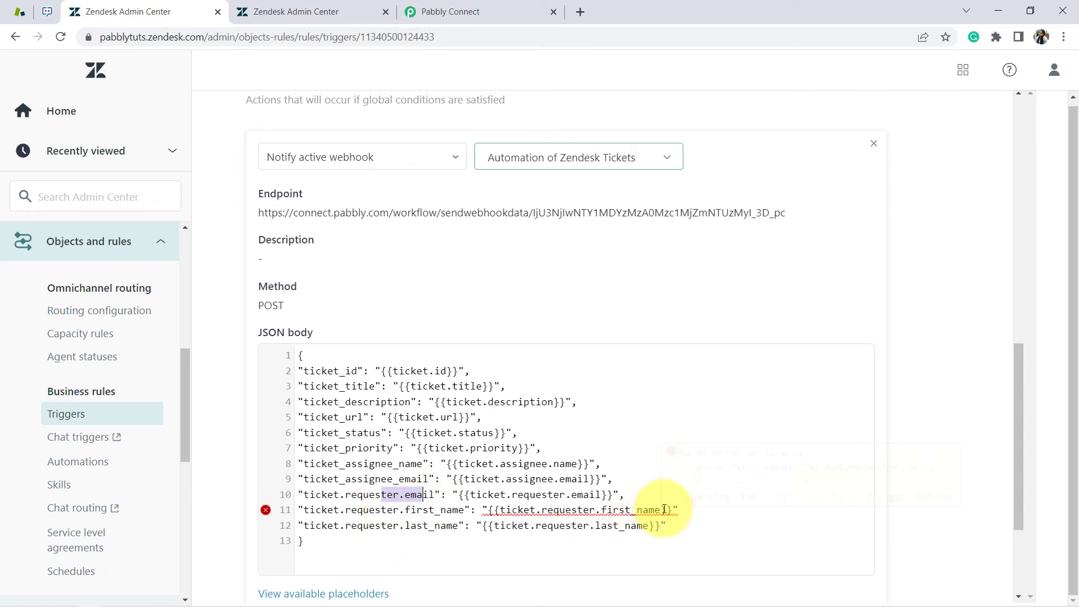
{"action": "left_click", "coordinate": [683, 509]}
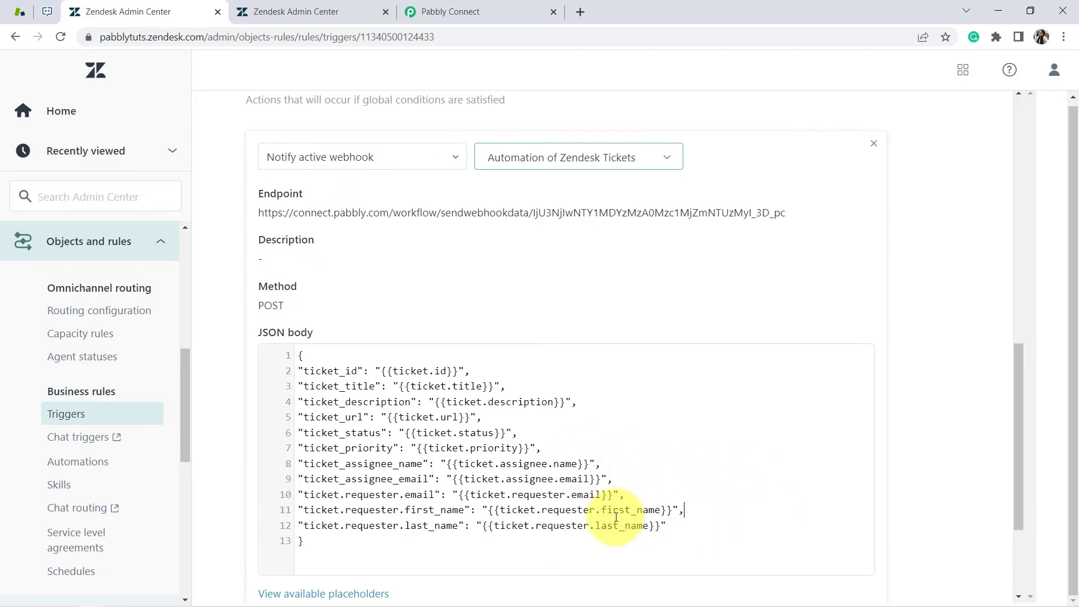
{"action": "left_click_drag", "start_coordinate": [553, 495], "coordinate": [587, 495]}
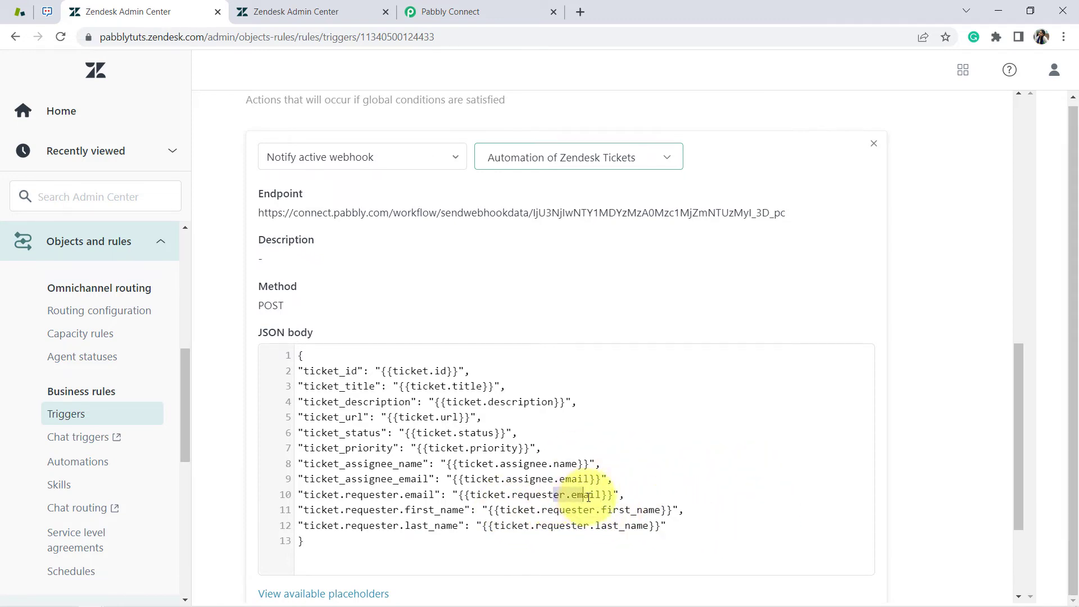
{"action": "left_click", "coordinate": [618, 494]}
{"action": "left_click", "coordinate": [662, 509]}
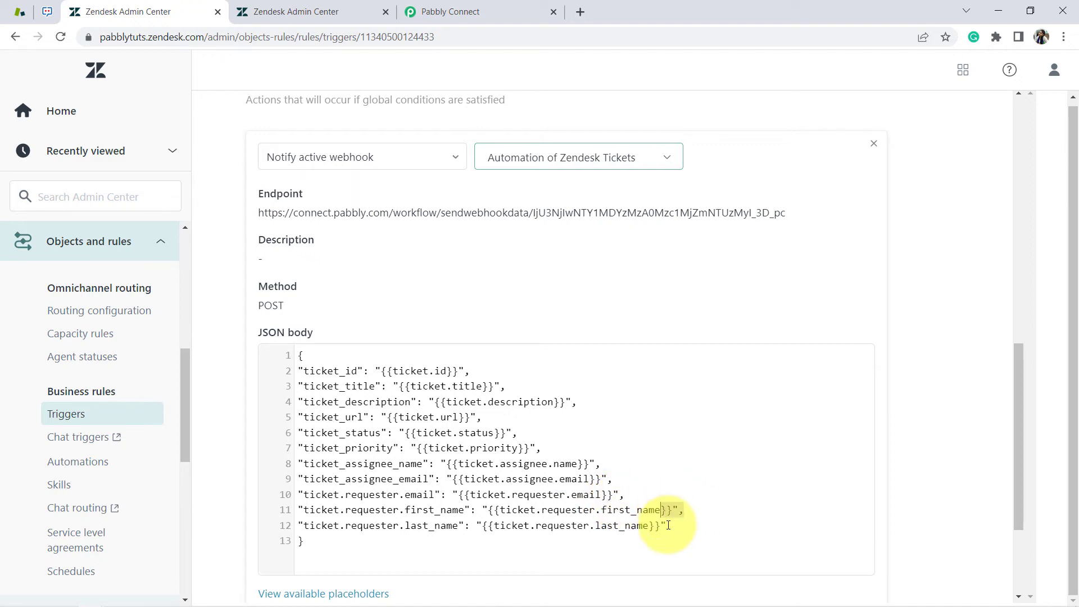
{"action": "left_click_drag", "start_coordinate": [668, 525], "coordinate": [630, 526]}
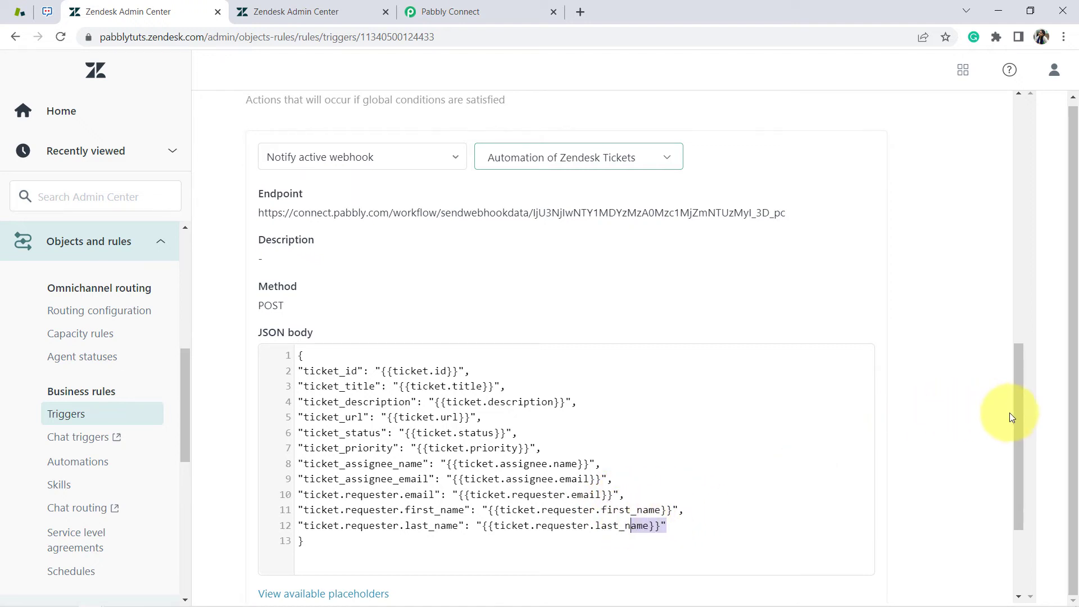
Cancel out of the trigger without saving and switch to the blank new ticket form
{"action": "left_click_drag", "start_coordinate": [1010, 416], "coordinate": [1013, 543]}
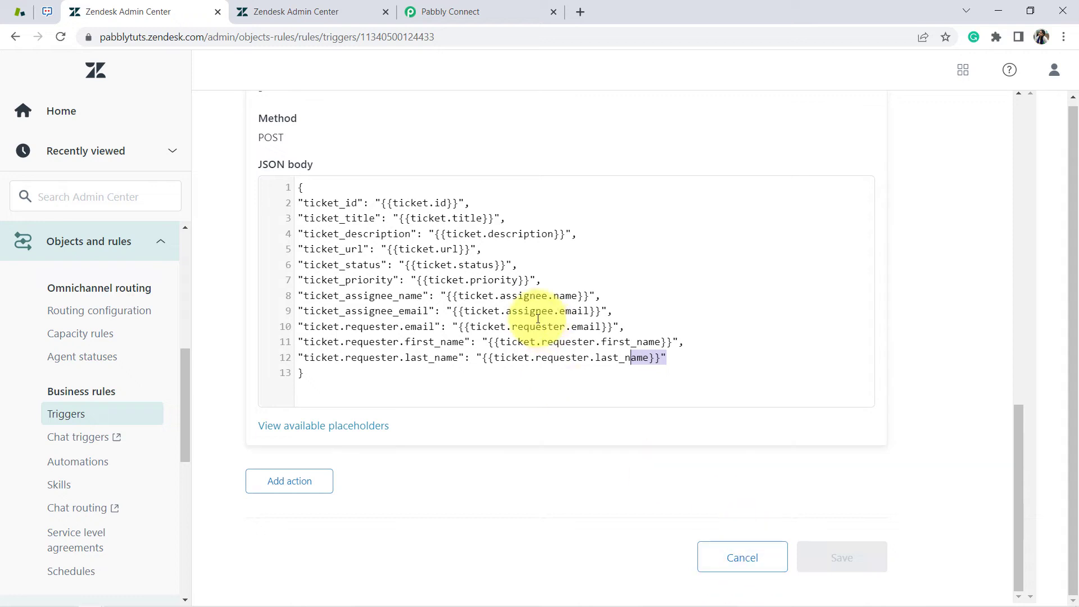
{"action": "left_click", "coordinate": [661, 356]}
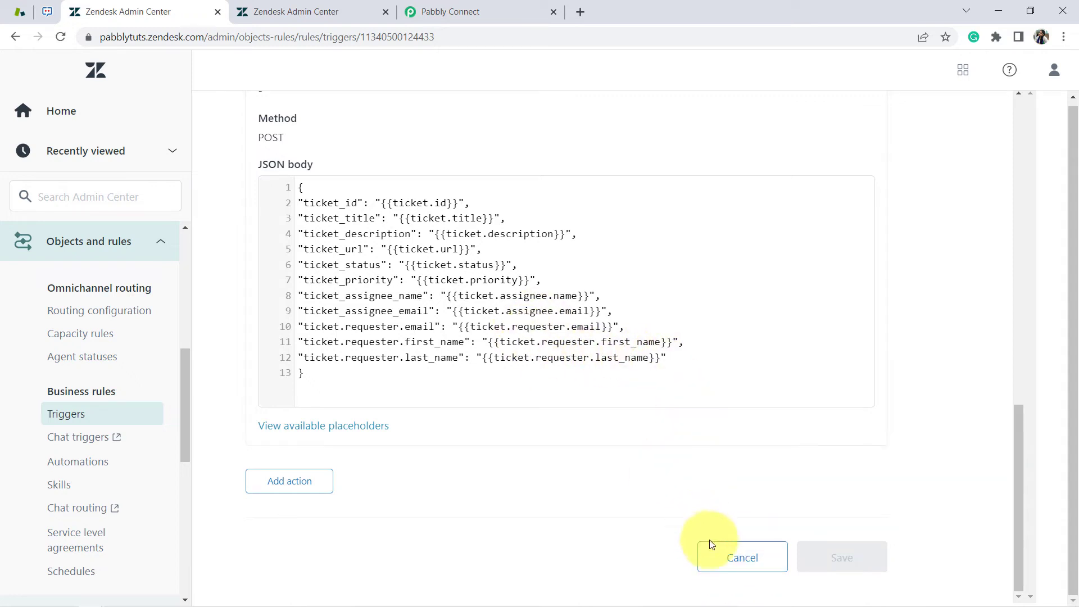
{"action": "left_click", "coordinate": [734, 557]}
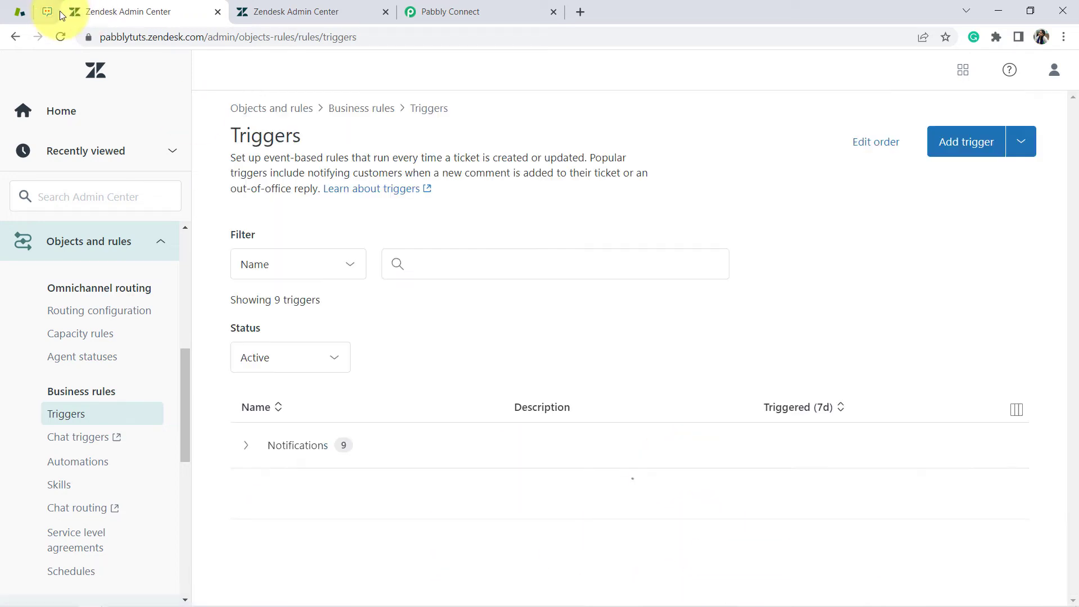
{"action": "left_click", "coordinate": [19, 12]}
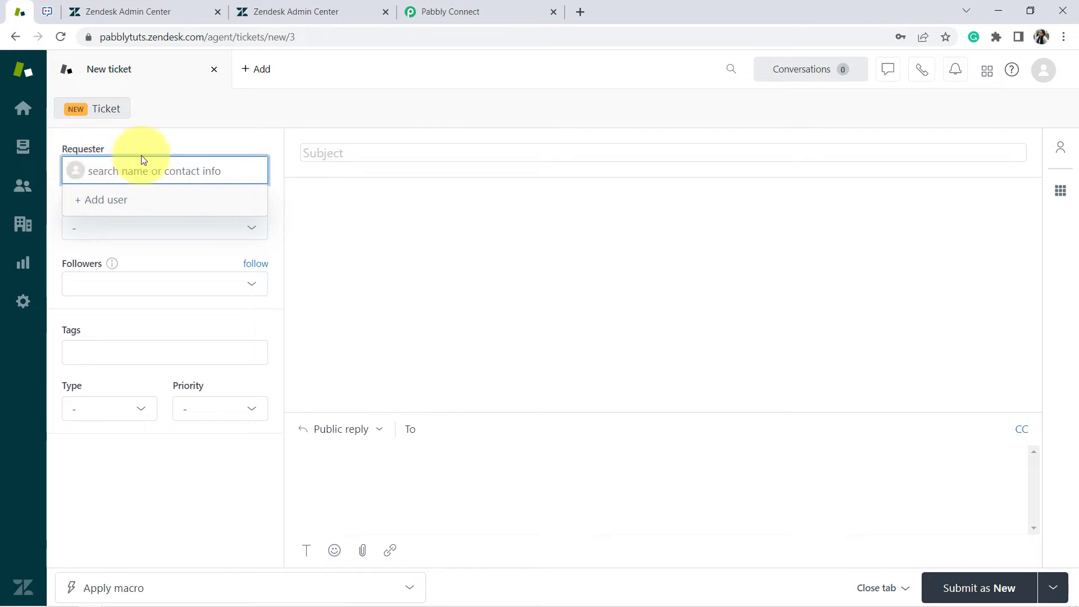
Add a new End user requester with a dummy customer name and an email address
{"action": "left_click", "coordinate": [100, 201]}
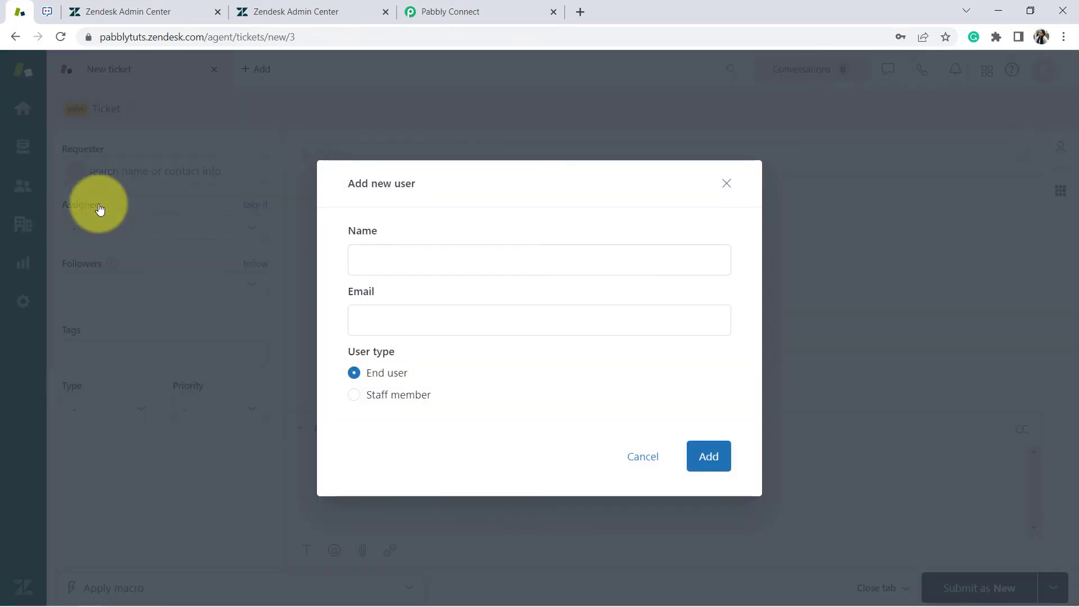
{"action": "left_click", "coordinate": [404, 260]}
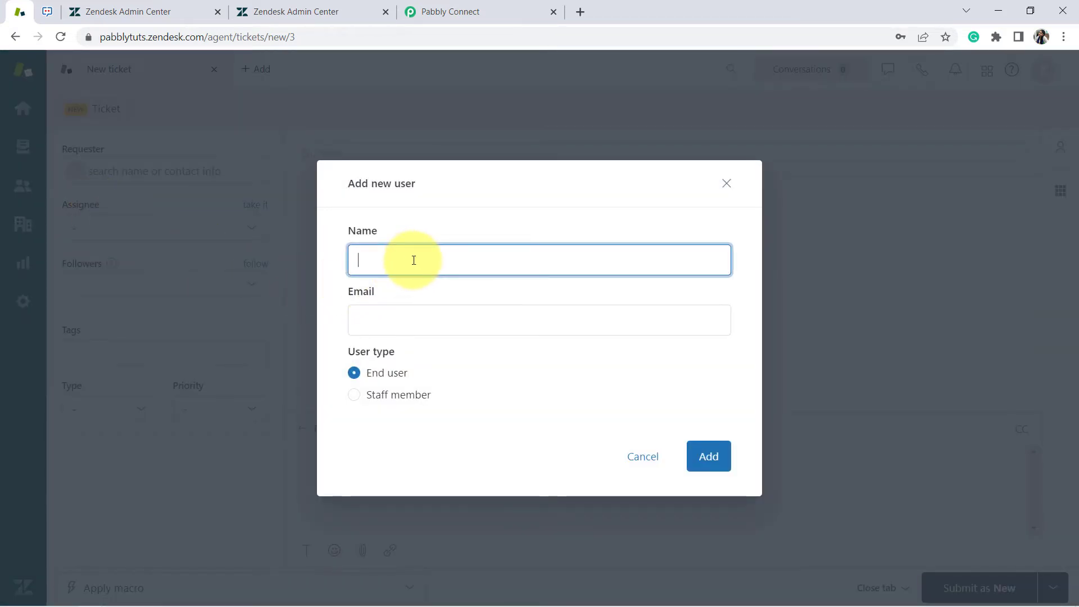
{"action": "type", "text": "desk"}
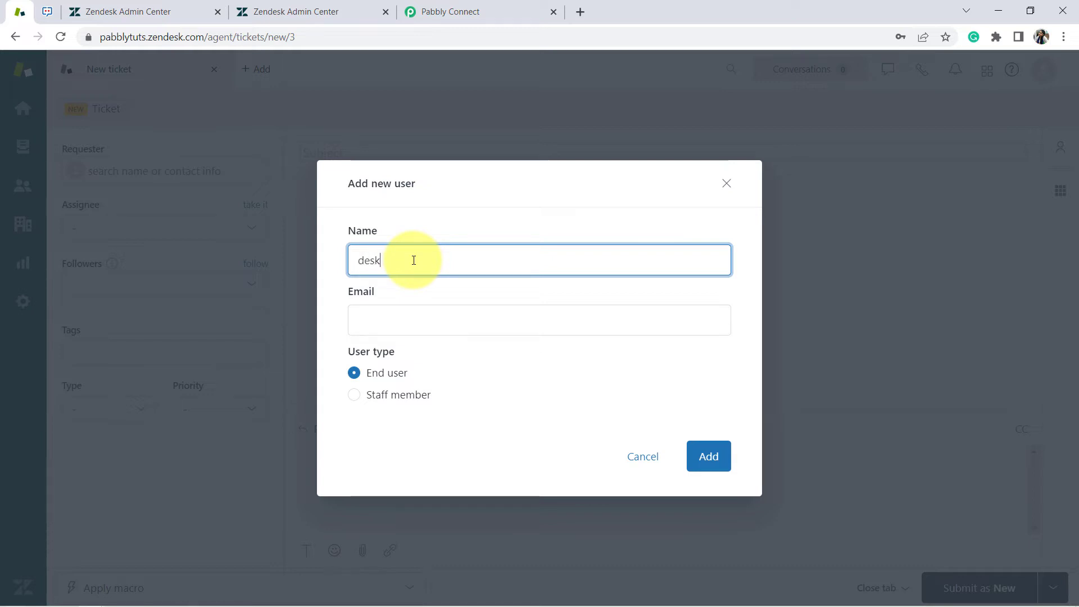
{"action": "key", "text": "BackSpace"}
{"action": "type", "text": "my"}
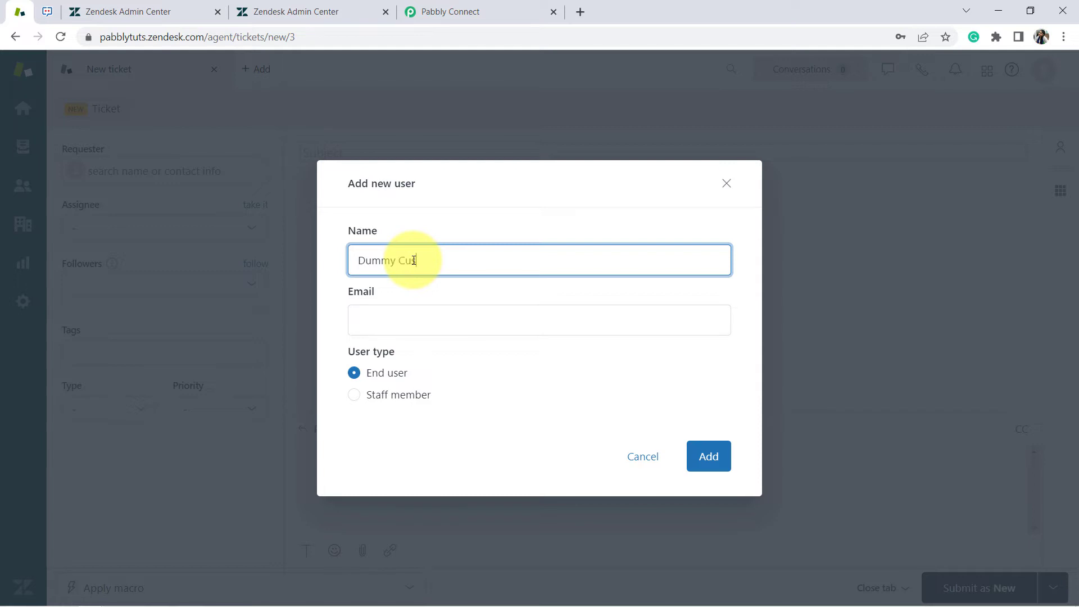
{"action": "type", "text": " Customer"}
{"action": "key", "text": "Tab"}
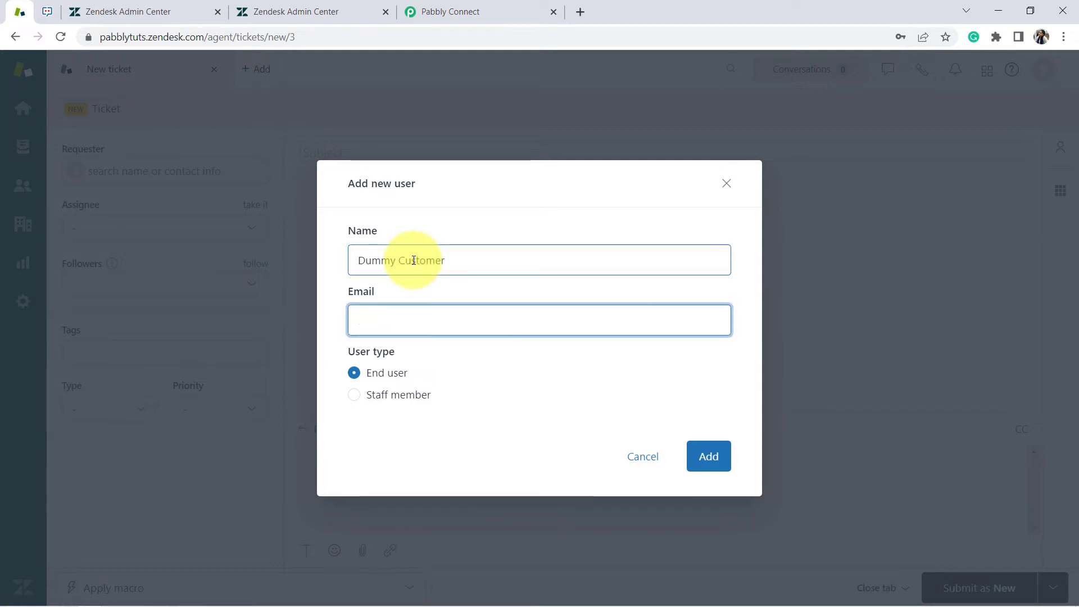
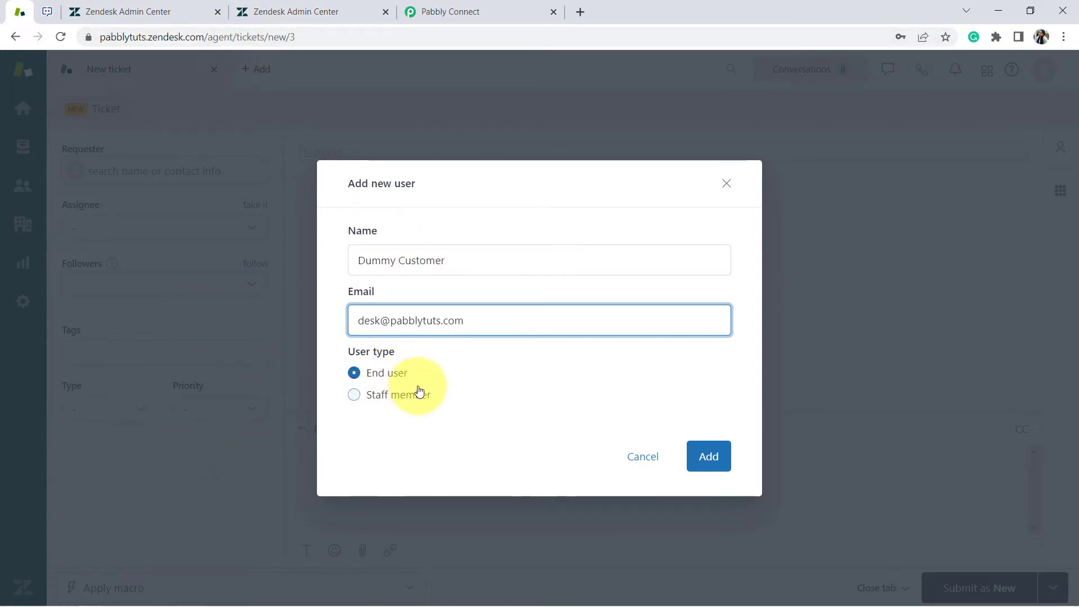
{"action": "left_click", "coordinate": [720, 454]}
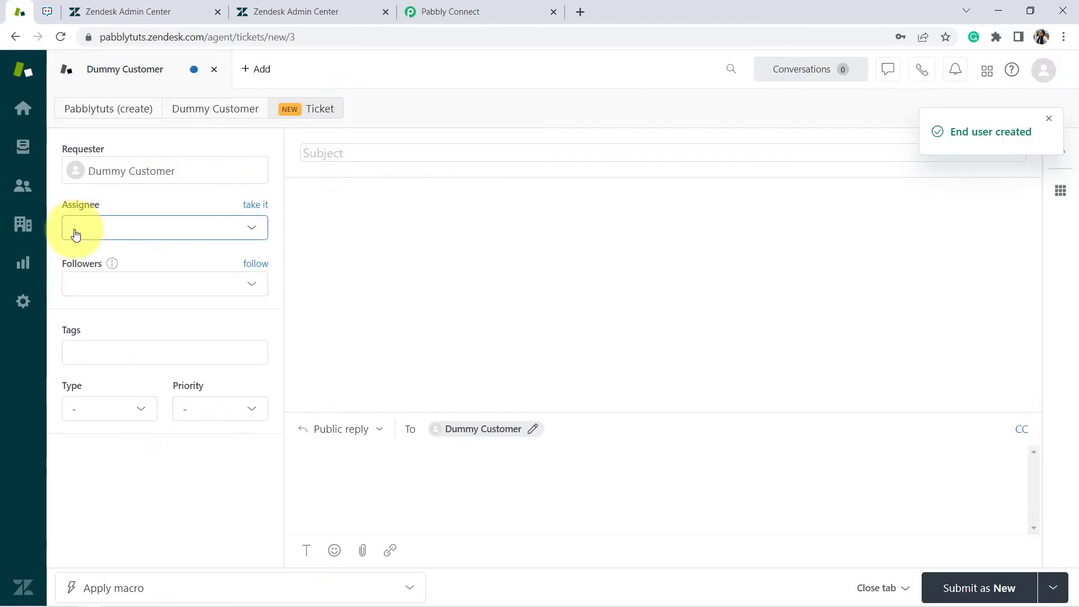
Assign the ticket to the Support agent, with type Problem and priority Urgent
{"action": "left_click", "coordinate": [76, 235]}
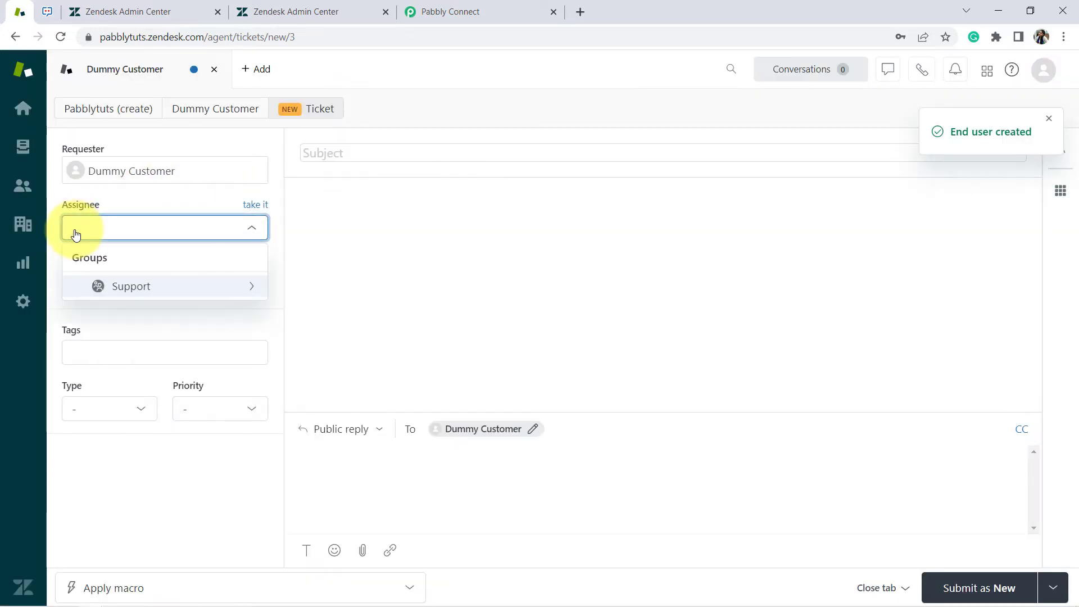
{"action": "left_click", "coordinate": [161, 292]}
{"action": "left_click", "coordinate": [109, 314]}
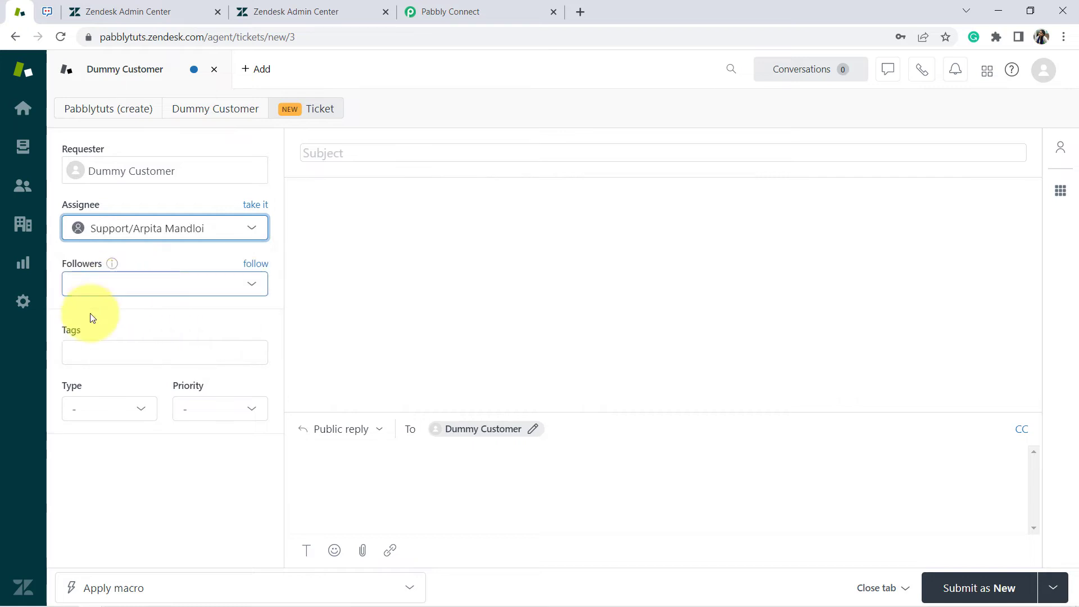
{"action": "left_click", "coordinate": [83, 415]}
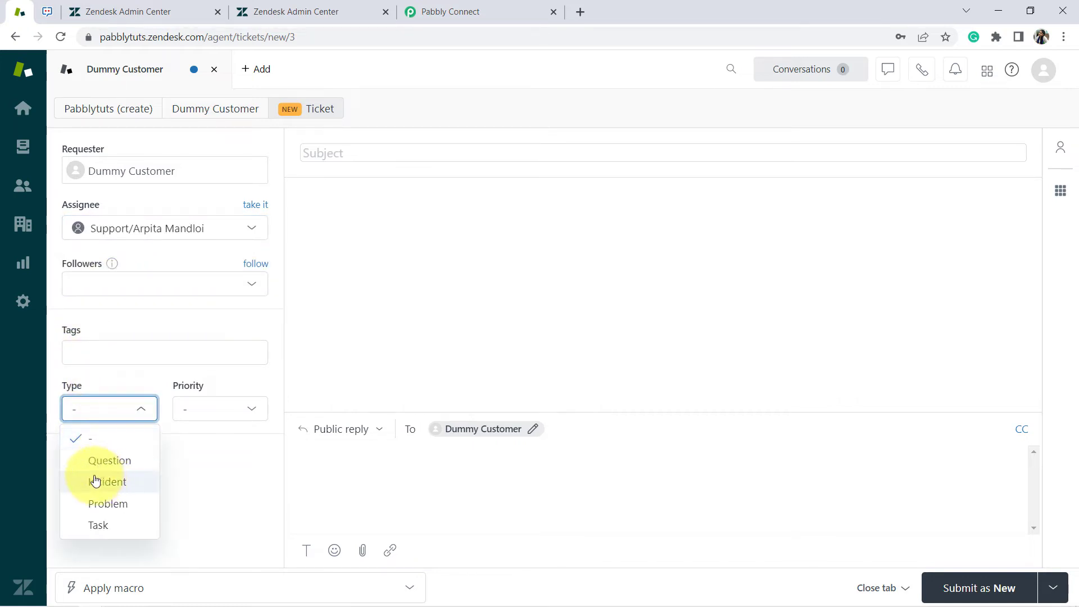
{"action": "left_click", "coordinate": [91, 506]}
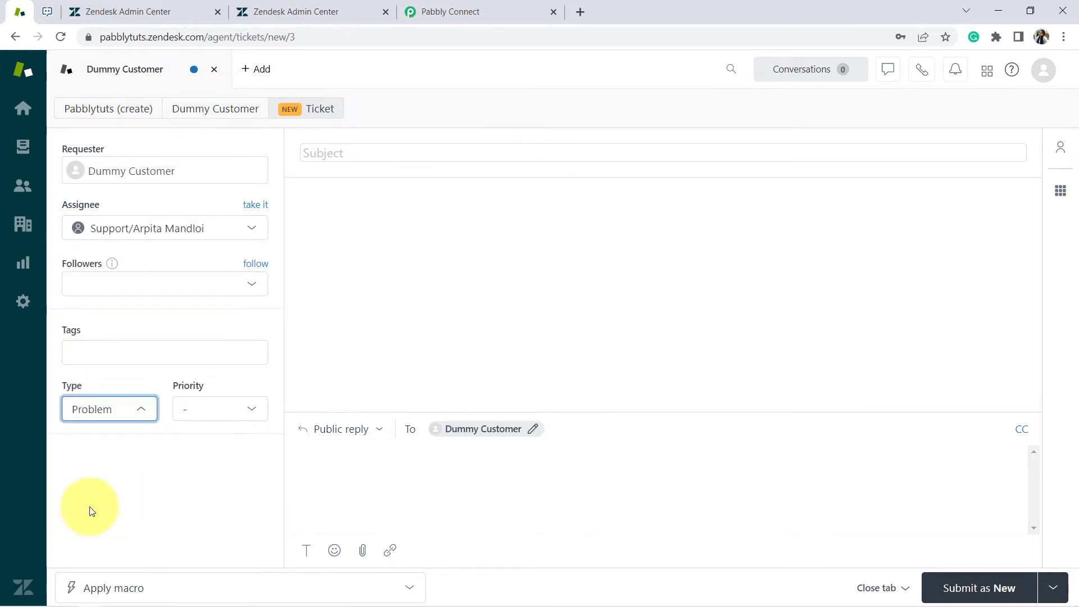
{"action": "left_click", "coordinate": [197, 414]}
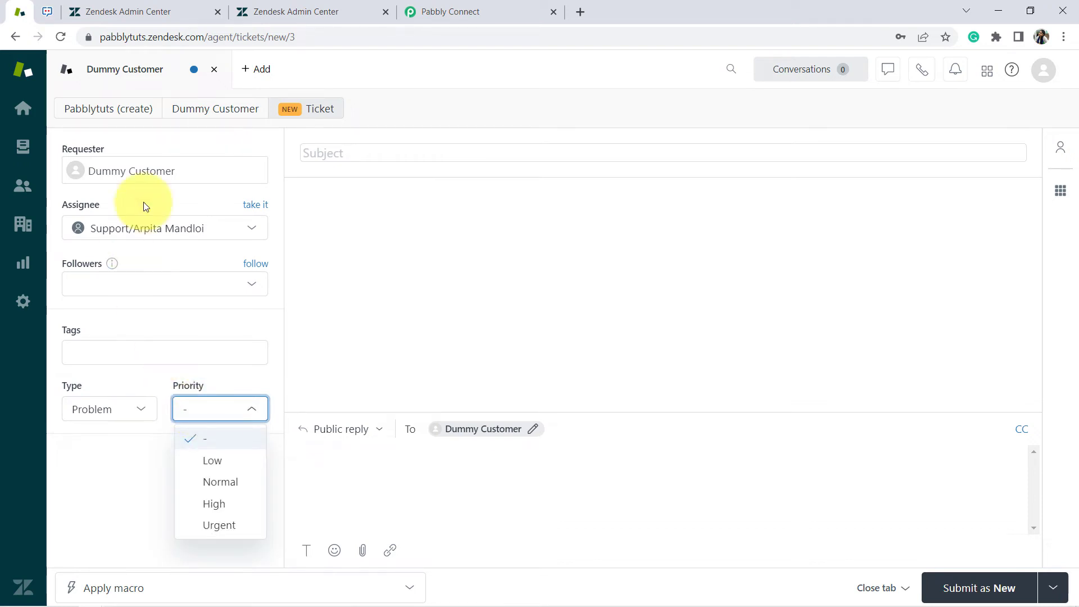
{"action": "left_click", "coordinate": [207, 526]}
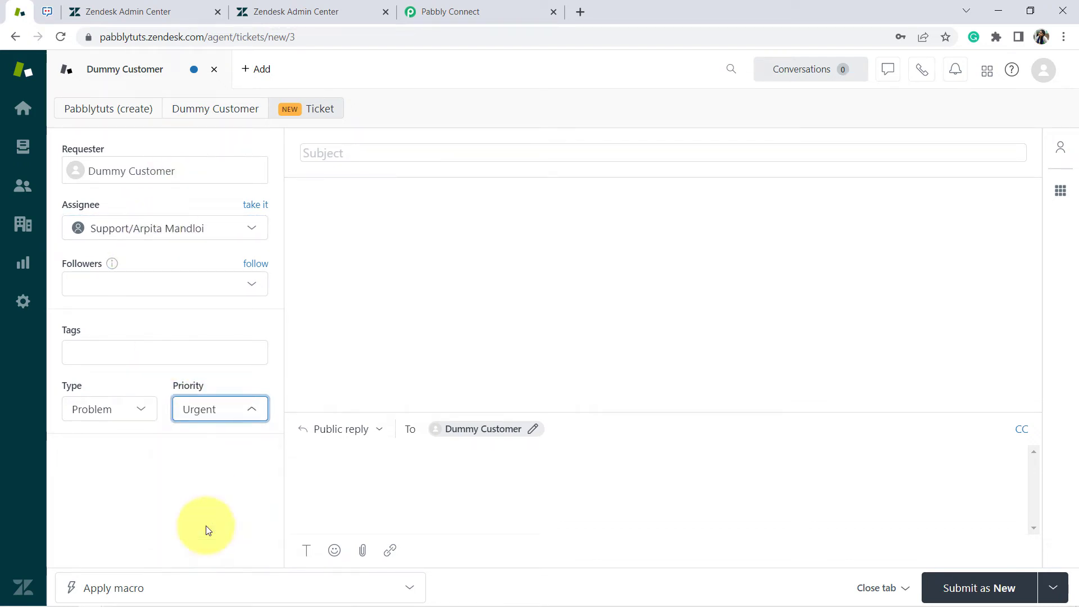
Enter the ticket subject 'Issue with the Air Conditioner'
{"action": "left_click", "coordinate": [349, 157]}
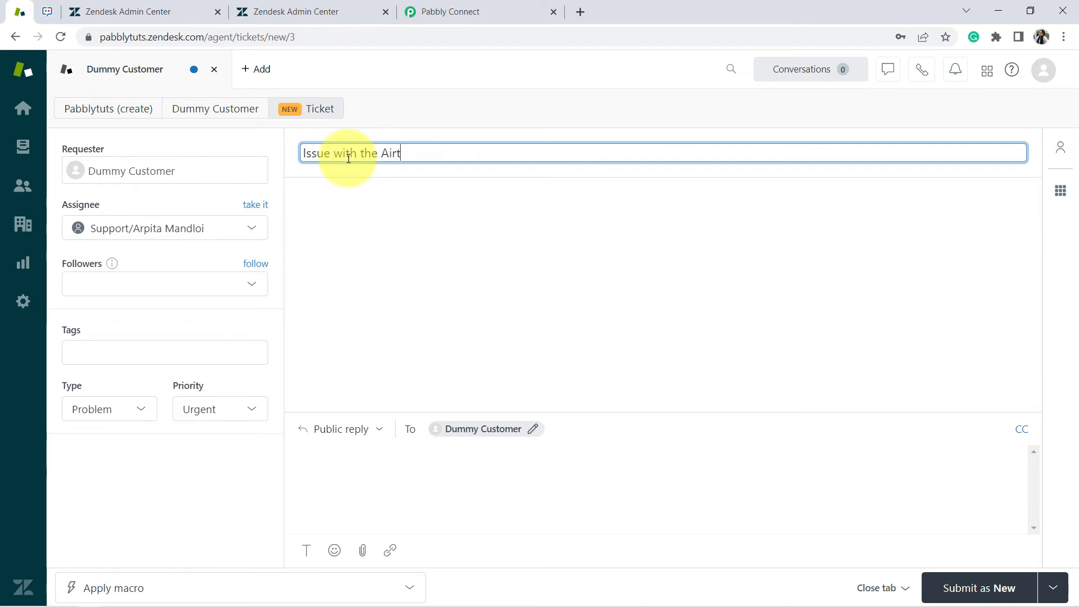
{"action": "key", "text": "BackSpace"}
{"action": "key", "text": "BackSpace"}
{"action": "key", "text": "BackSpace"}
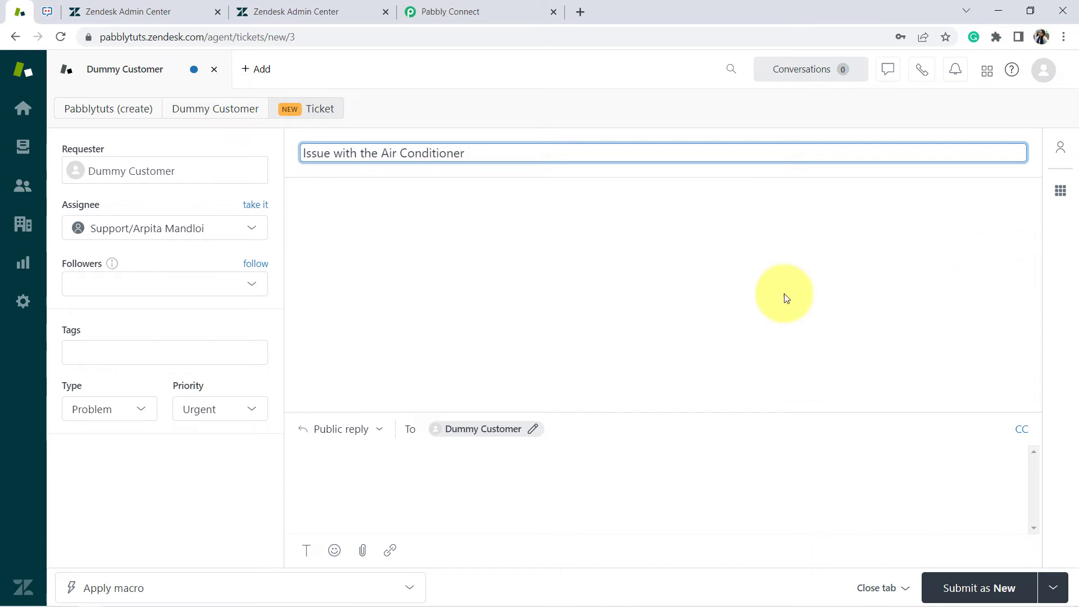
{"action": "left_click", "coordinate": [699, 356]}
Write the customer's message about the stopped-working AC and submit the ticket as New
{"action": "left_click", "coordinate": [361, 461]}
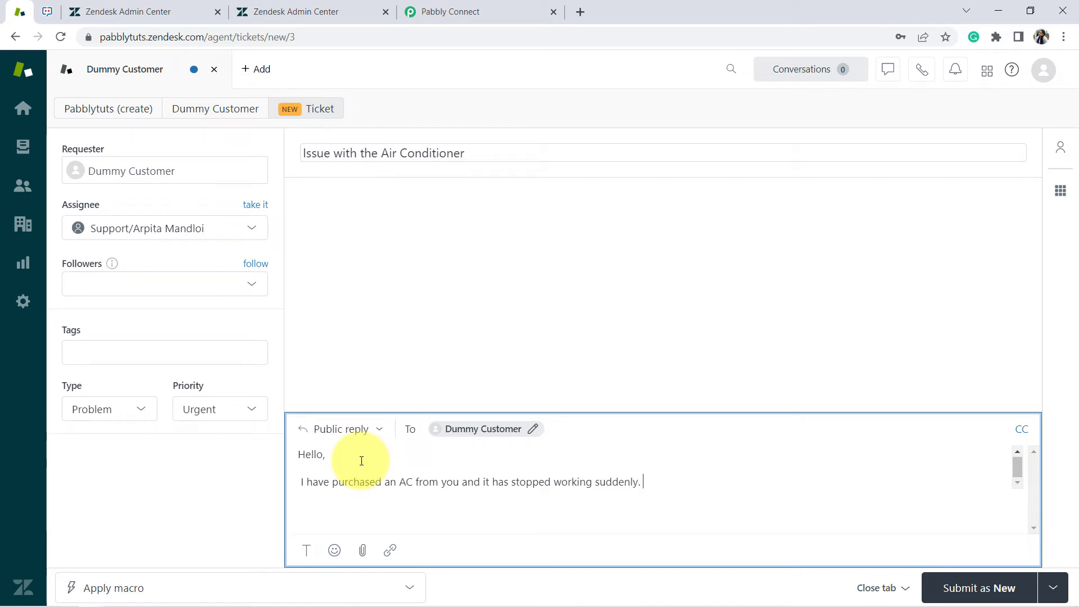
{"action": "key", "text": "Return"}
{"action": "type", "text": "P"}
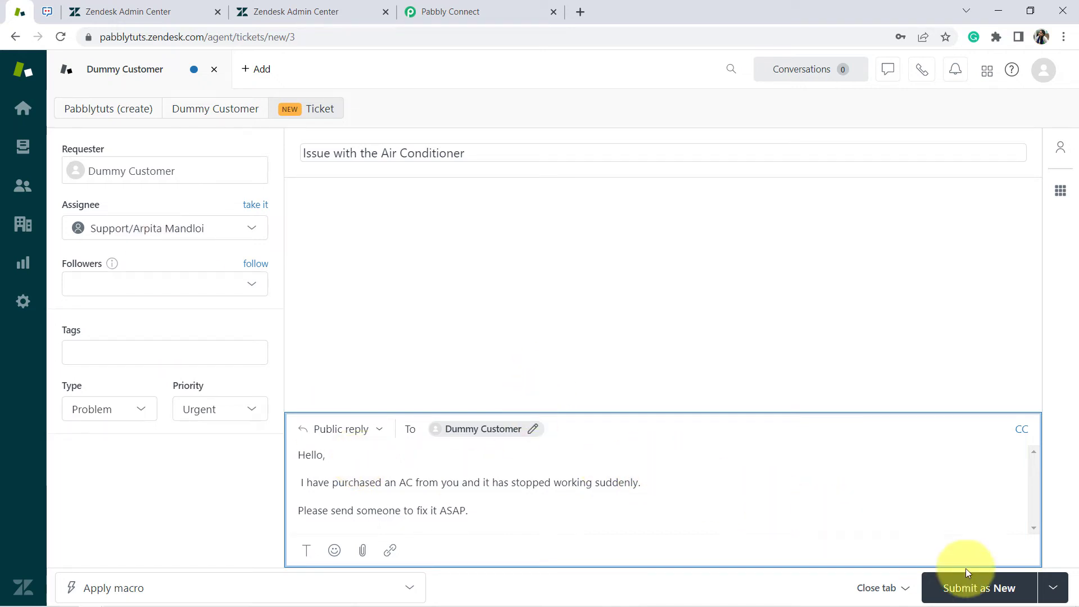
{"action": "left_click", "coordinate": [1052, 587]}
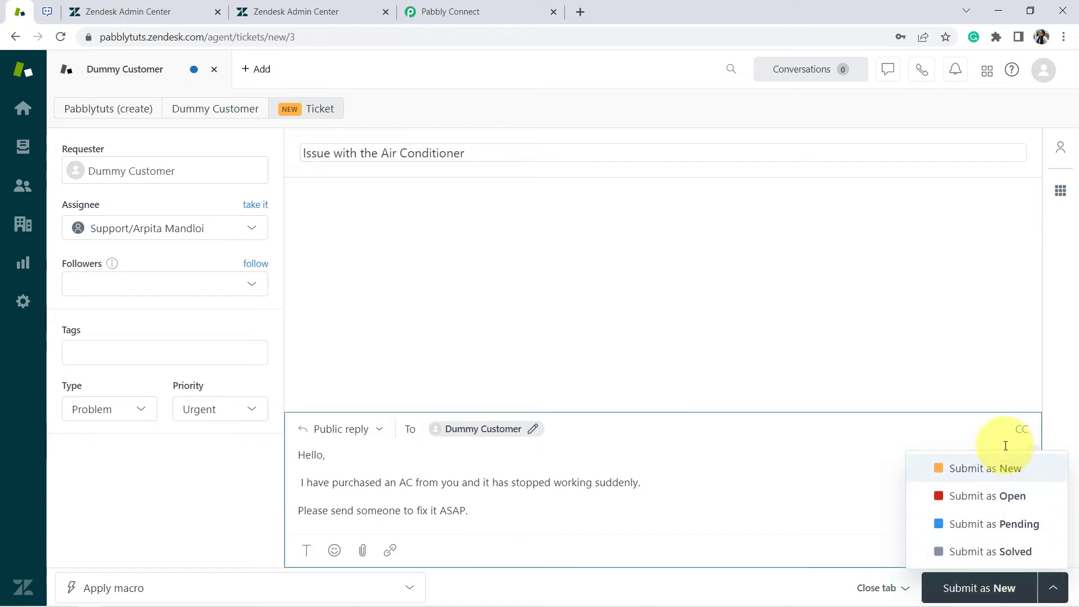
{"action": "left_click", "coordinate": [995, 595]}
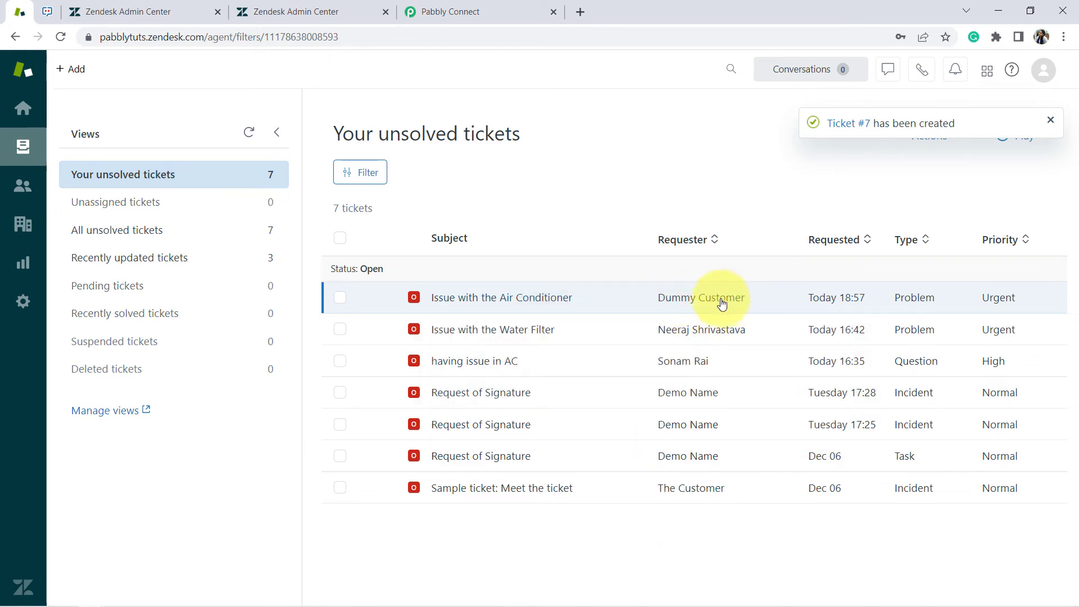
Check the captured ticket title, Open status and Urgent priority, enlarging the description box
{"action": "left_click", "coordinate": [467, 10]}
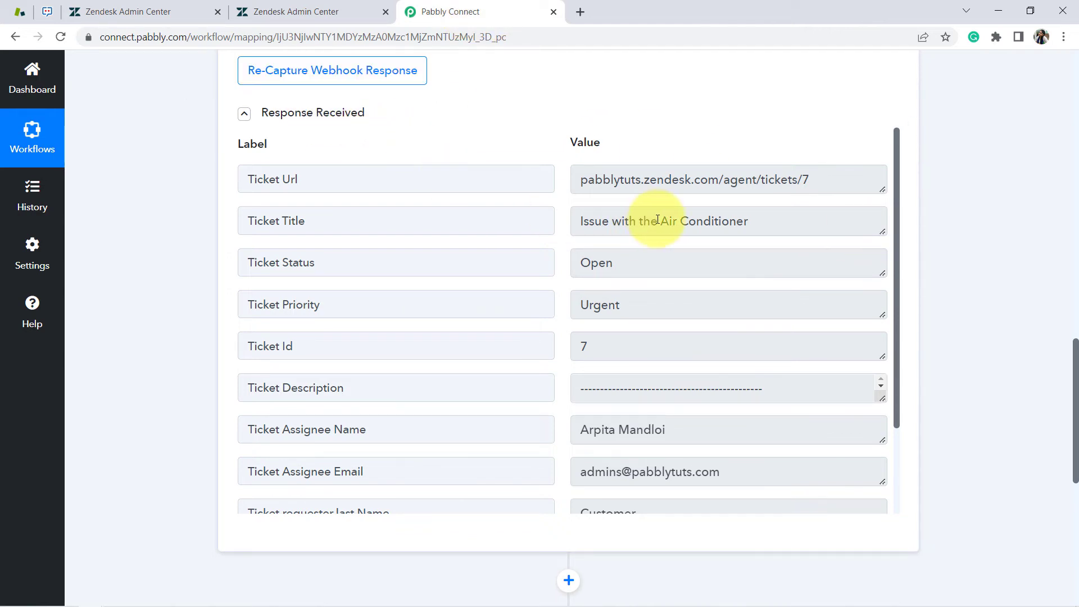
{"action": "left_click_drag", "start_coordinate": [704, 223], "coordinate": [612, 221]}
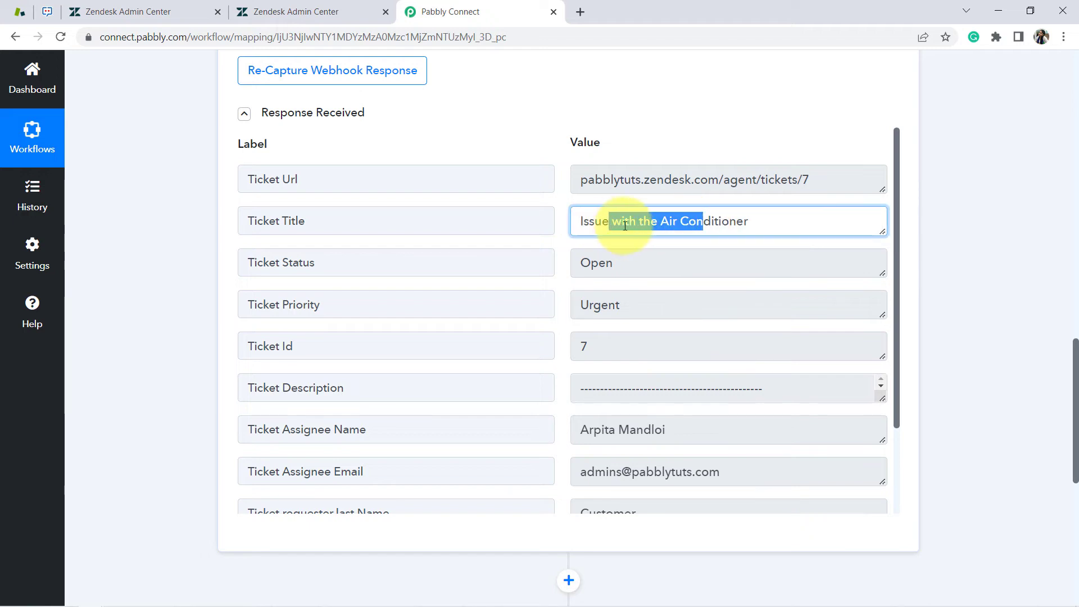
{"action": "left_click", "coordinate": [634, 268]}
{"action": "left_click_drag", "start_coordinate": [634, 268], "coordinate": [599, 270]}
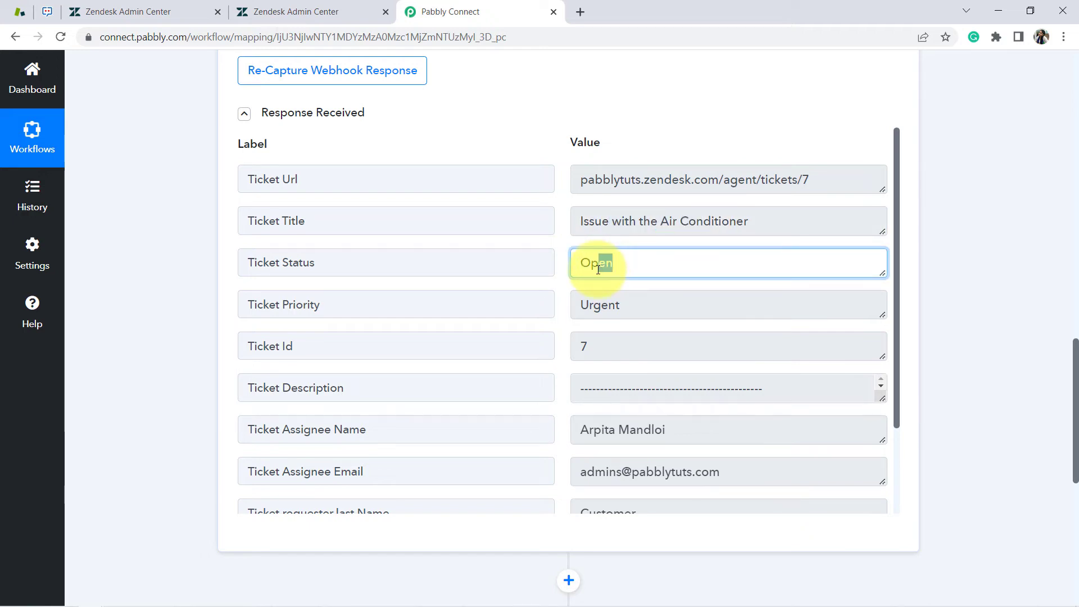
{"action": "double_click", "coordinate": [616, 305]}
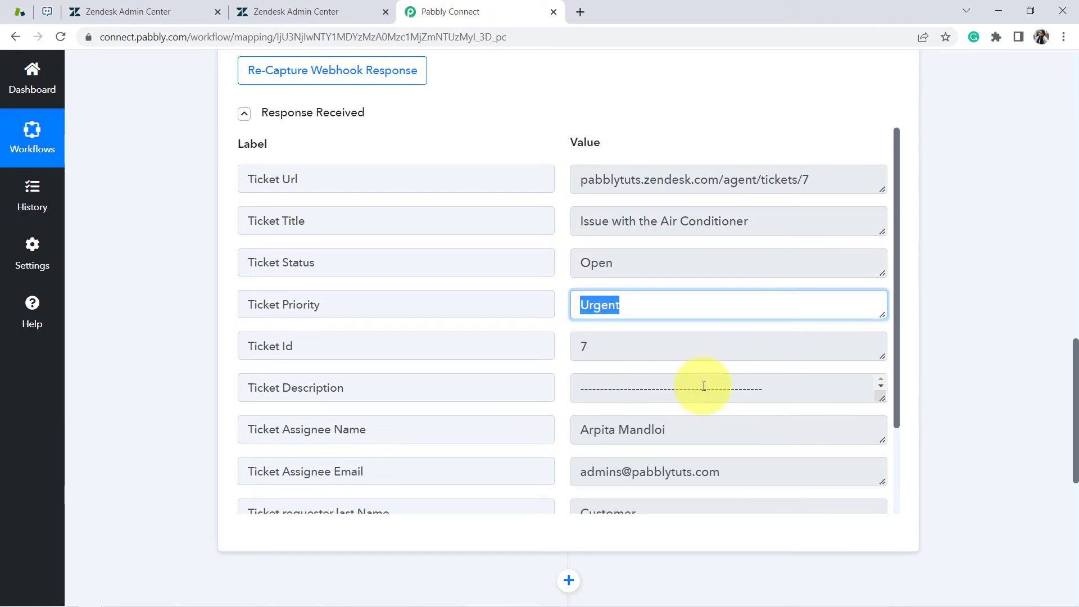
{"action": "left_click_drag", "start_coordinate": [882, 400], "coordinate": [884, 499]}
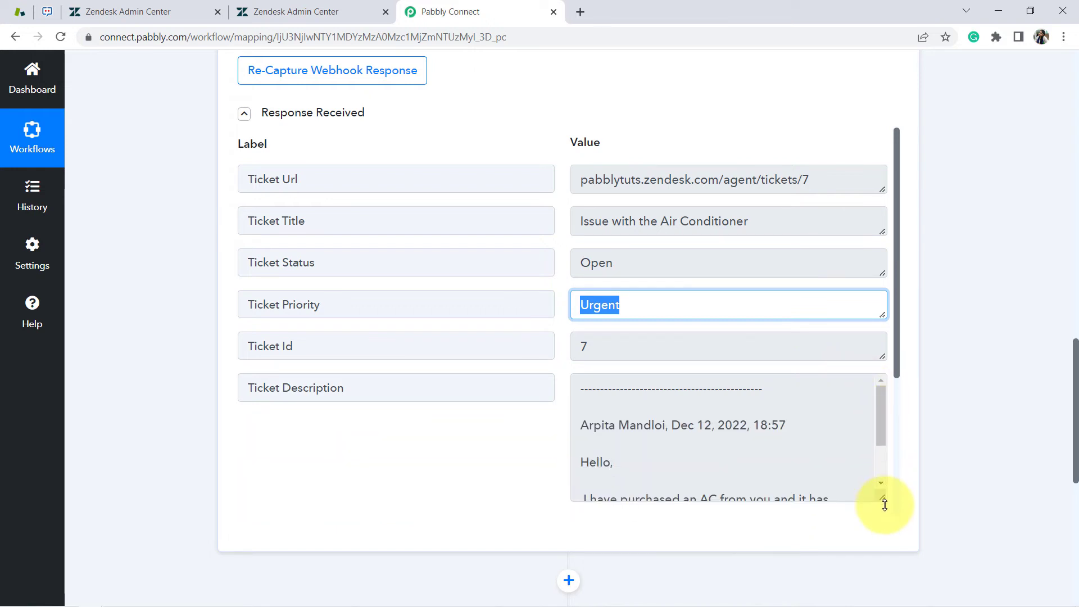
{"action": "left_click_drag", "start_coordinate": [898, 325], "coordinate": [896, 399]}
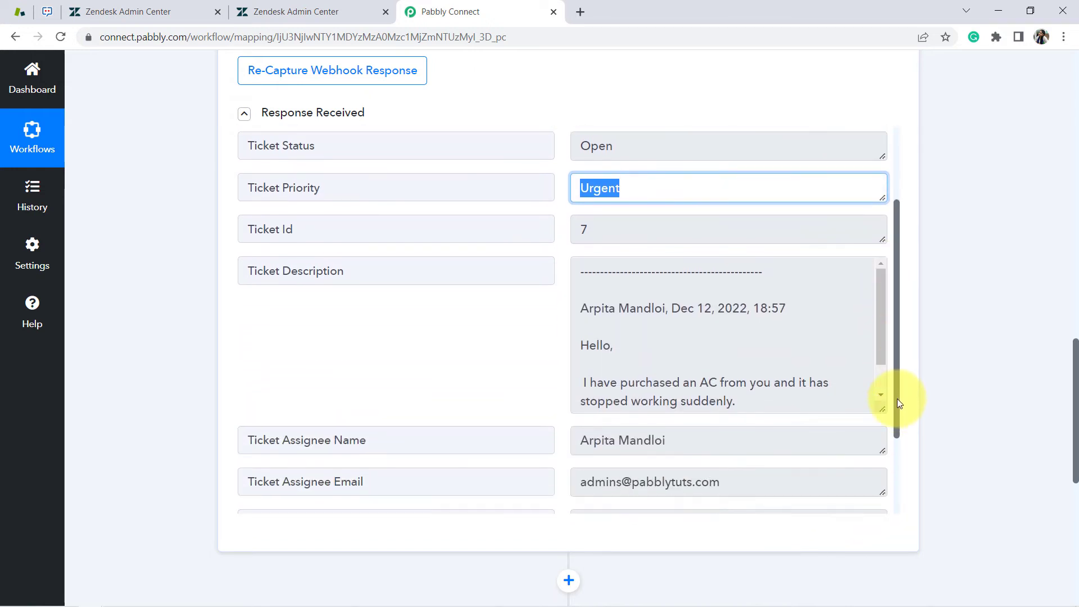
{"action": "left_click_drag", "start_coordinate": [597, 361], "coordinate": [677, 375]}
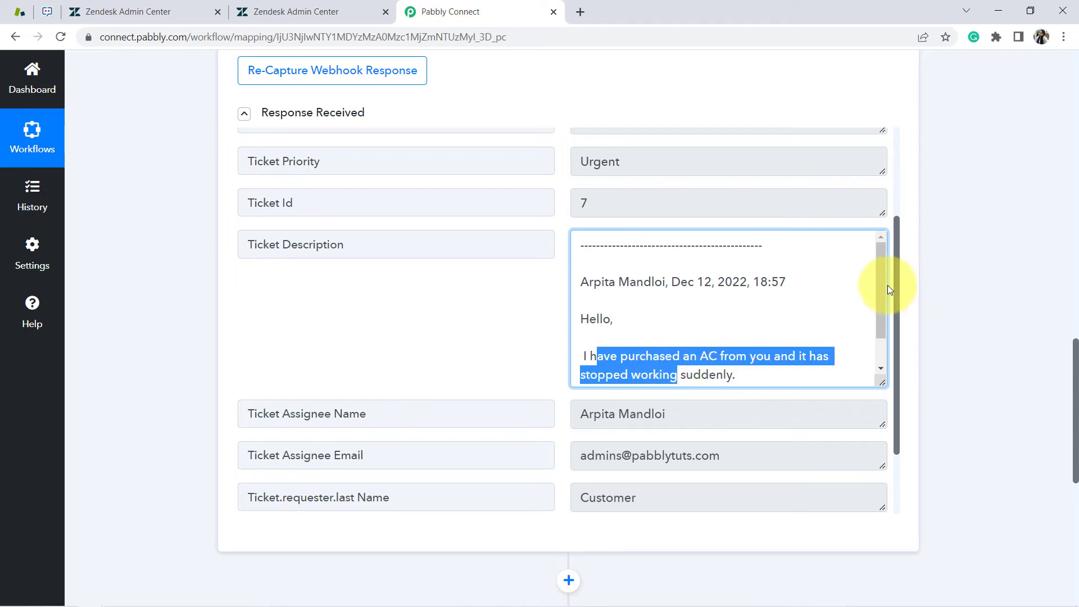
Scroll through the captured assignee name and email and the requester's name and email fields
{"action": "scroll", "coordinate": [881, 302], "scroll_direction": "down", "scroll_amount": 1}
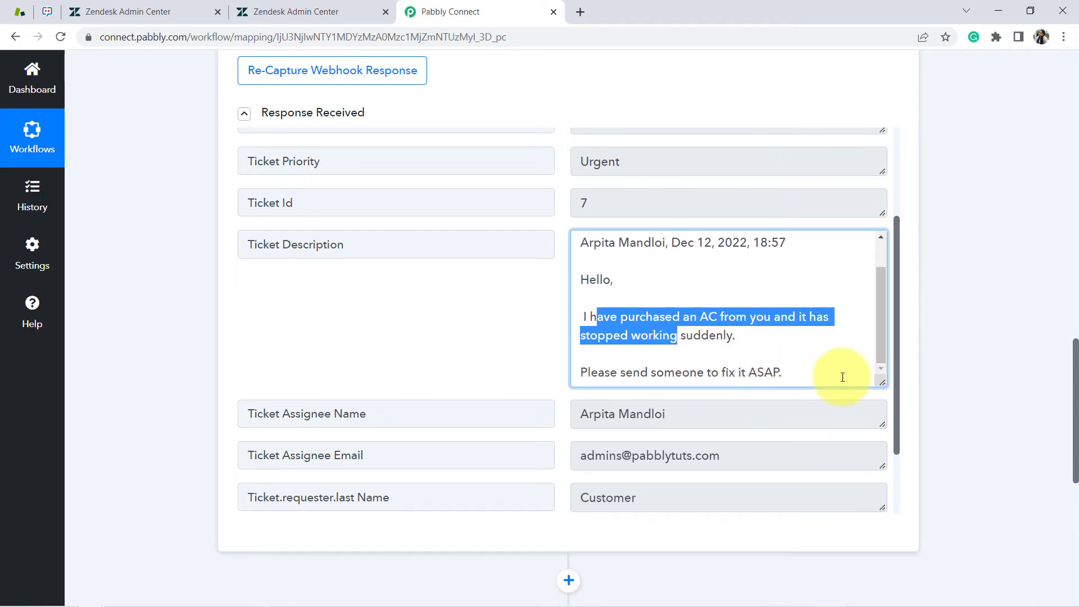
{"action": "double_click", "coordinate": [351, 414]}
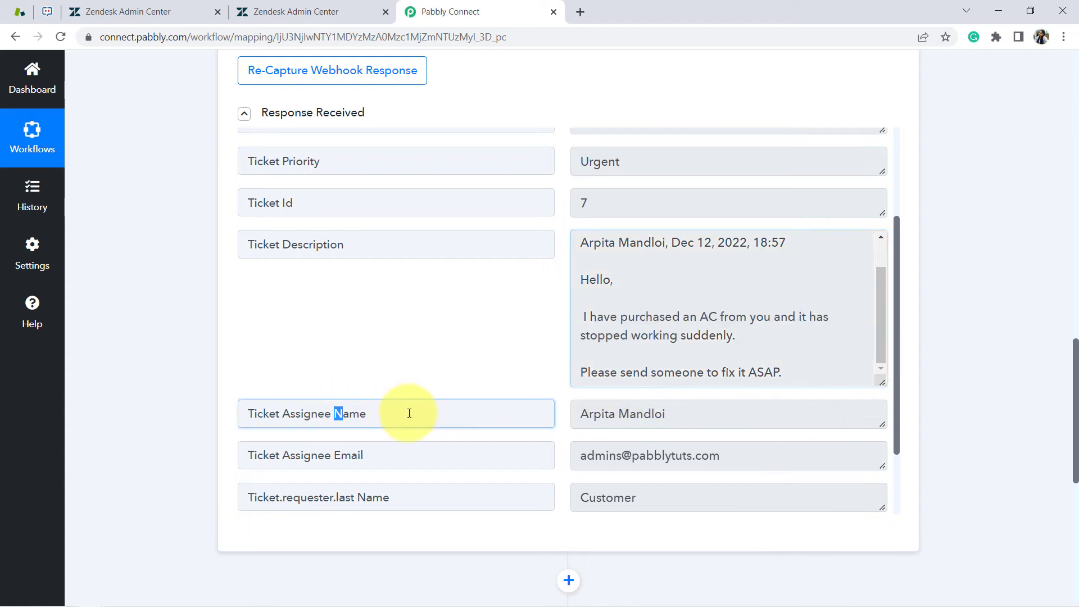
{"action": "scroll", "coordinate": [898, 308], "scroll_direction": "down", "scroll_amount": 2}
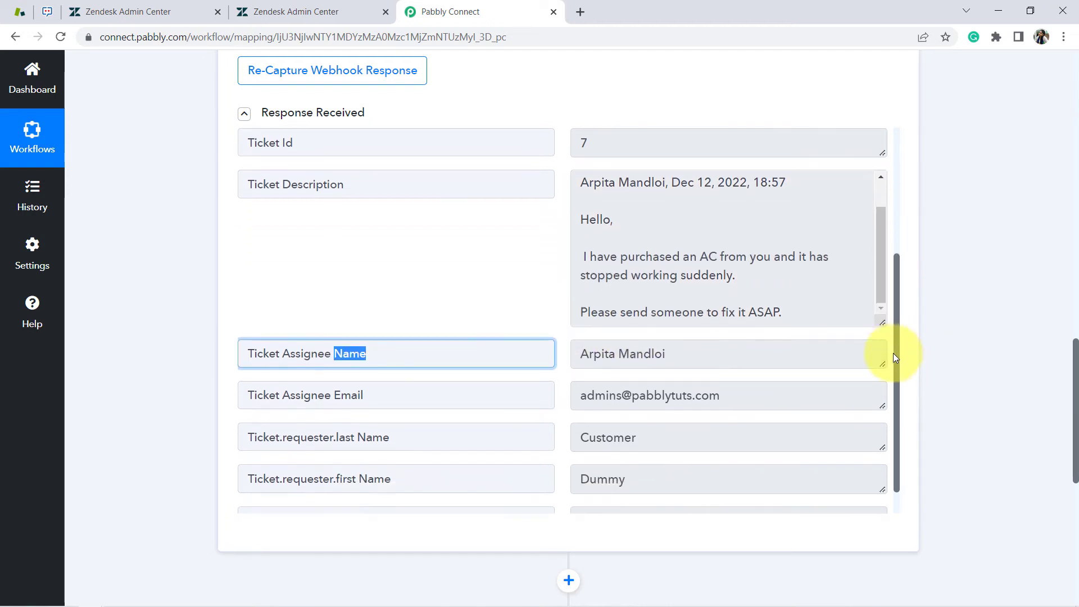
{"action": "left_click_drag", "start_coordinate": [291, 361], "coordinate": [450, 441]}
{"action": "left_click_drag", "start_coordinate": [650, 441], "coordinate": [589, 444]}
{"action": "left_click_drag", "start_coordinate": [323, 492], "coordinate": [434, 493]}
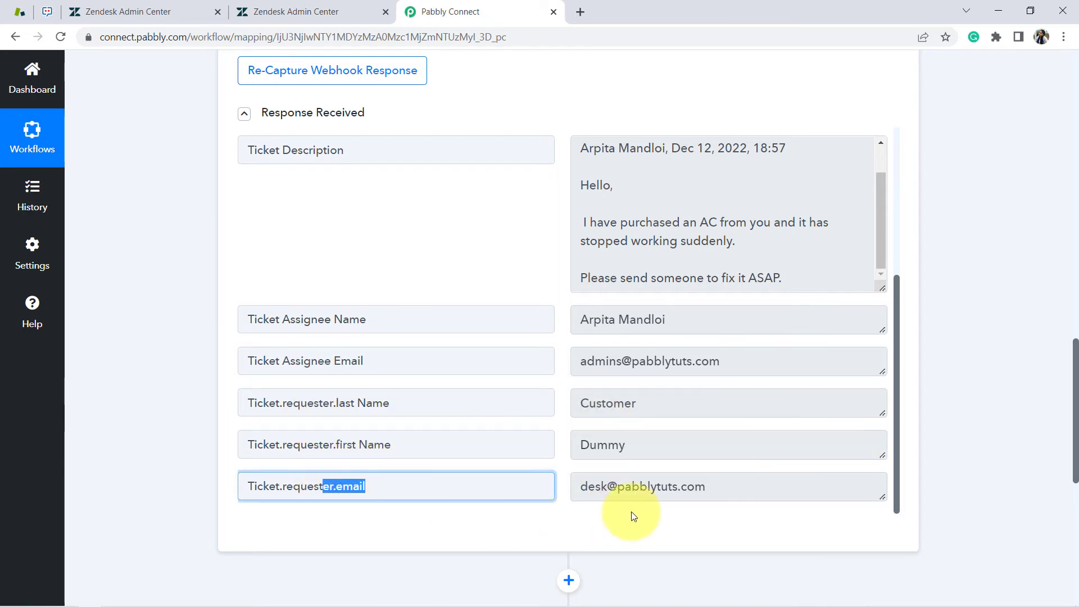
{"action": "left_click_drag", "start_coordinate": [661, 486], "coordinate": [630, 487]}
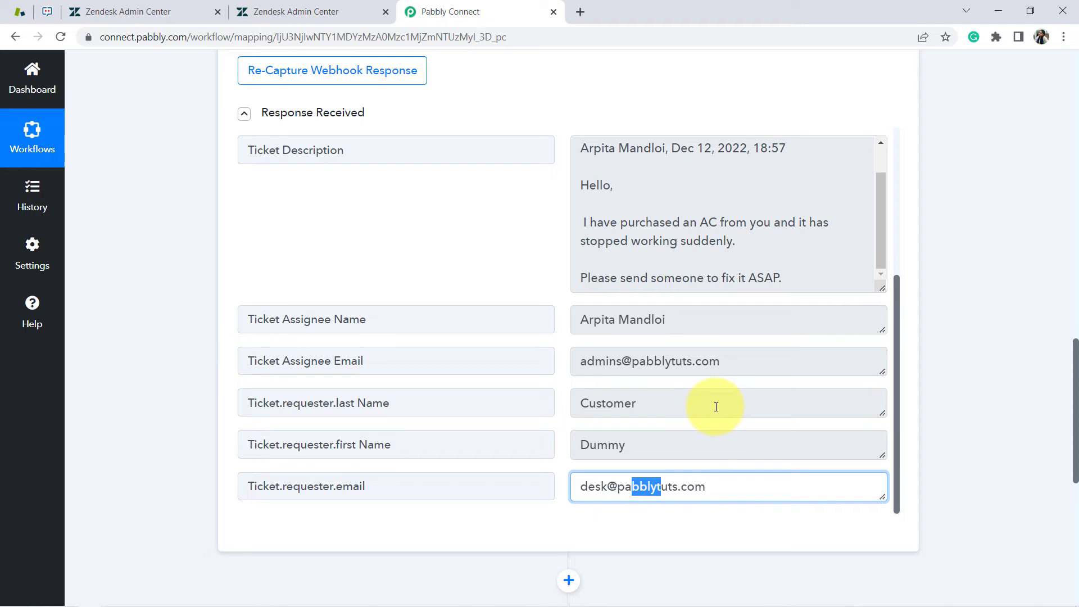
{"action": "left_click_drag", "start_coordinate": [1075, 354], "coordinate": [1075, 458]}
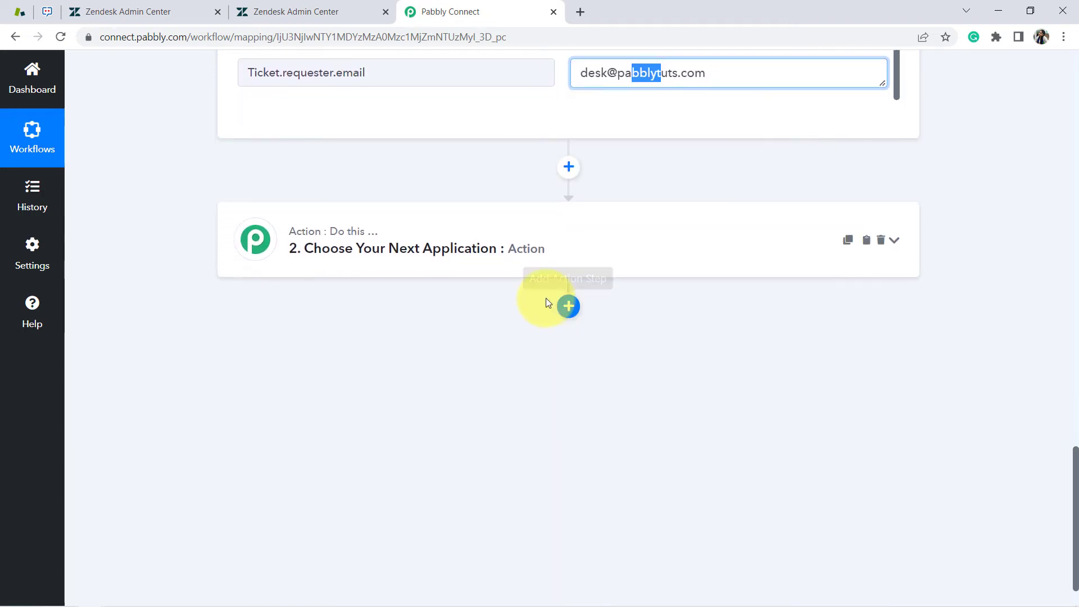
Set step 2 to the Zoho Cliq app with the Send Message to Channel event
{"action": "left_click", "coordinate": [414, 248]}
{"action": "left_click", "coordinate": [284, 337]}
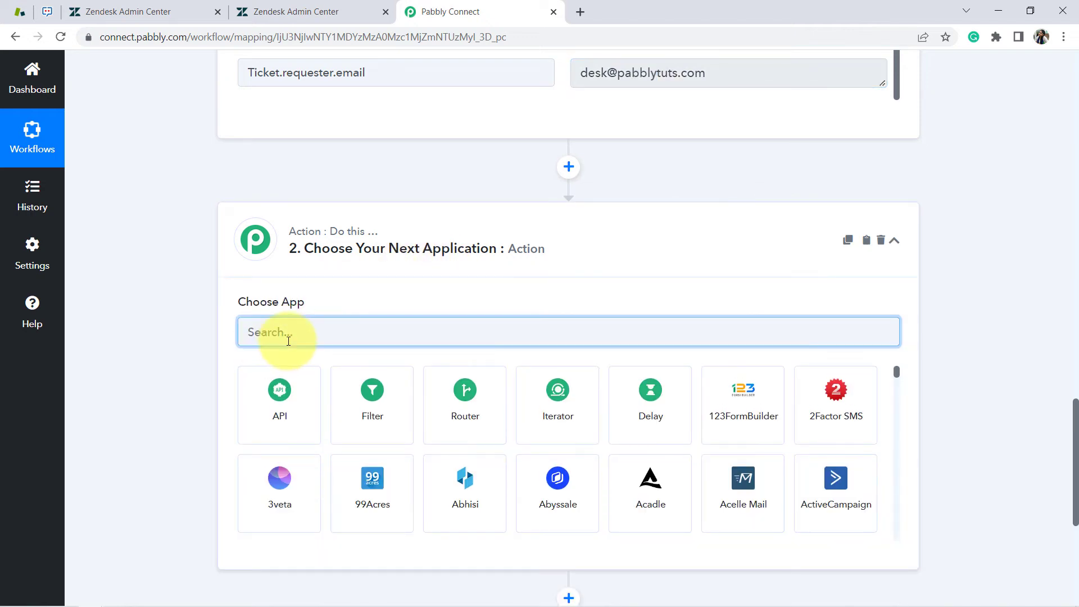
{"action": "type", "text": "zp"}
{"action": "key", "text": "BackSpace"}
{"action": "type", "text": "oho"}
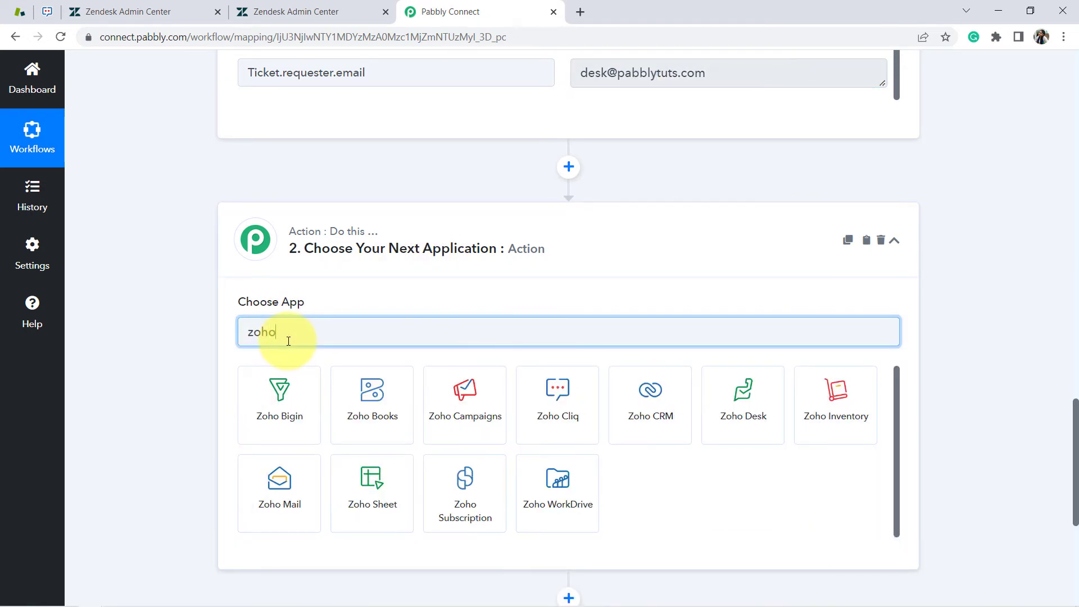
{"action": "type", "text": " cli"}
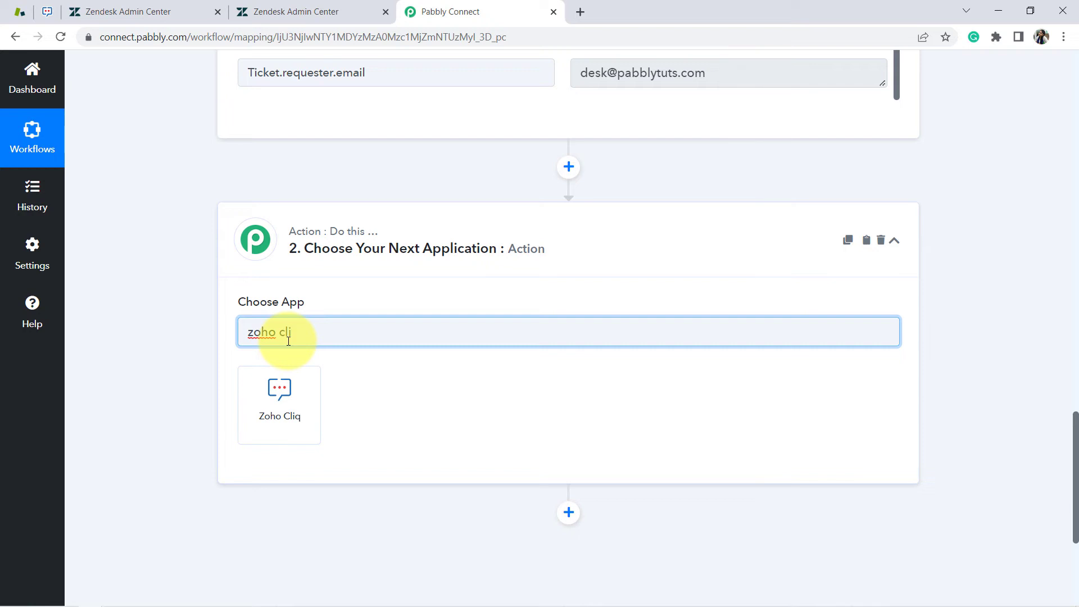
{"action": "left_click", "coordinate": [280, 396]}
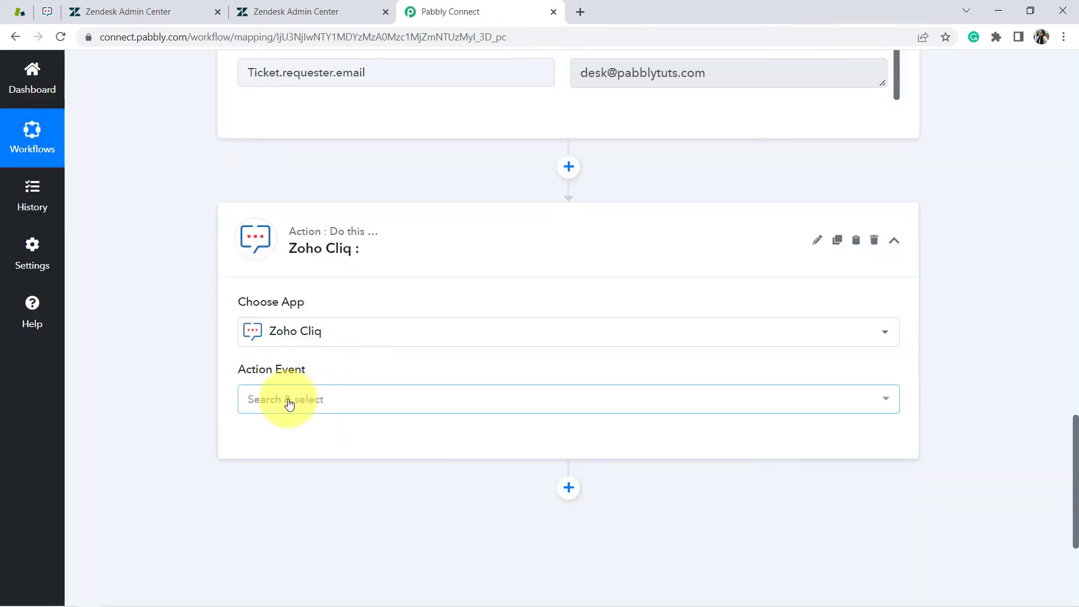
{"action": "left_click", "coordinate": [289, 404]}
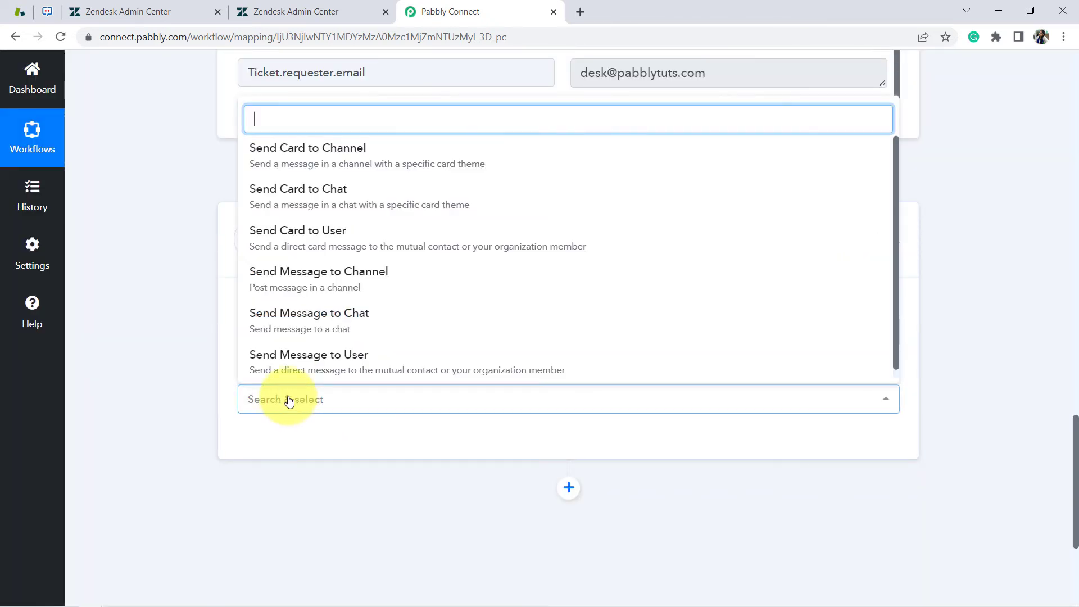
{"action": "left_click", "coordinate": [348, 279]}
Start a new Zoho Cliq connection, confirming the Cliq account uses the zoho.in domain
{"action": "left_click", "coordinate": [270, 443]}
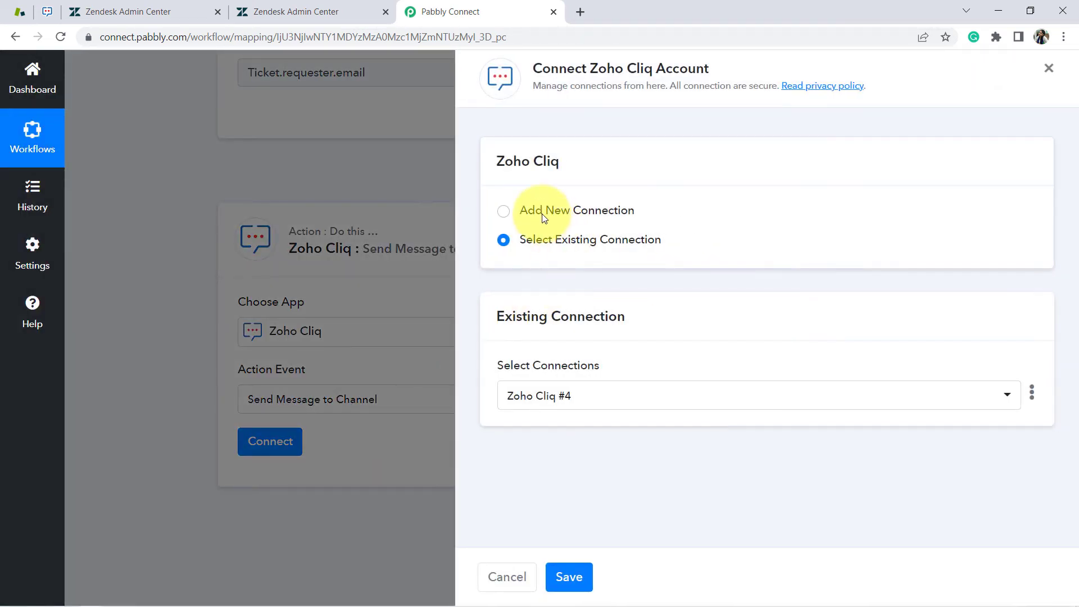
{"action": "left_click", "coordinate": [542, 213]}
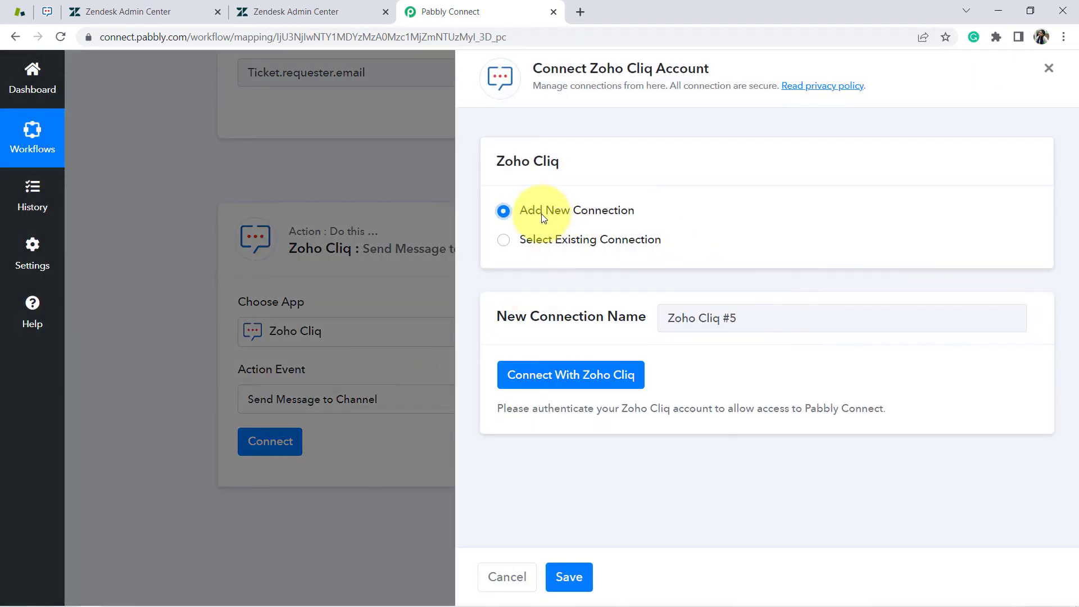
{"action": "left_click", "coordinate": [540, 373]}
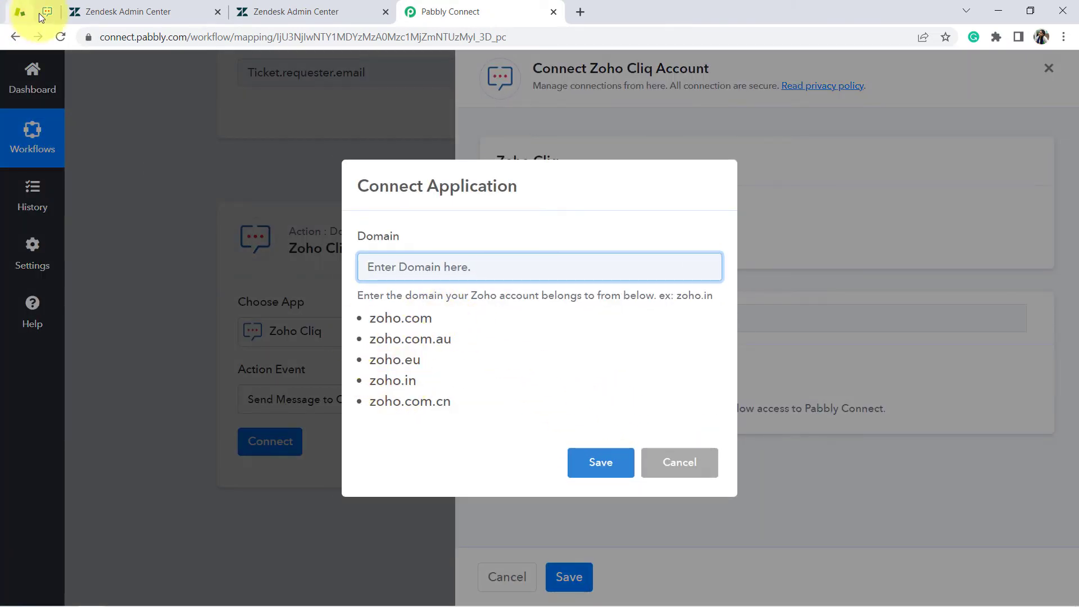
{"action": "left_click", "coordinate": [49, 15]}
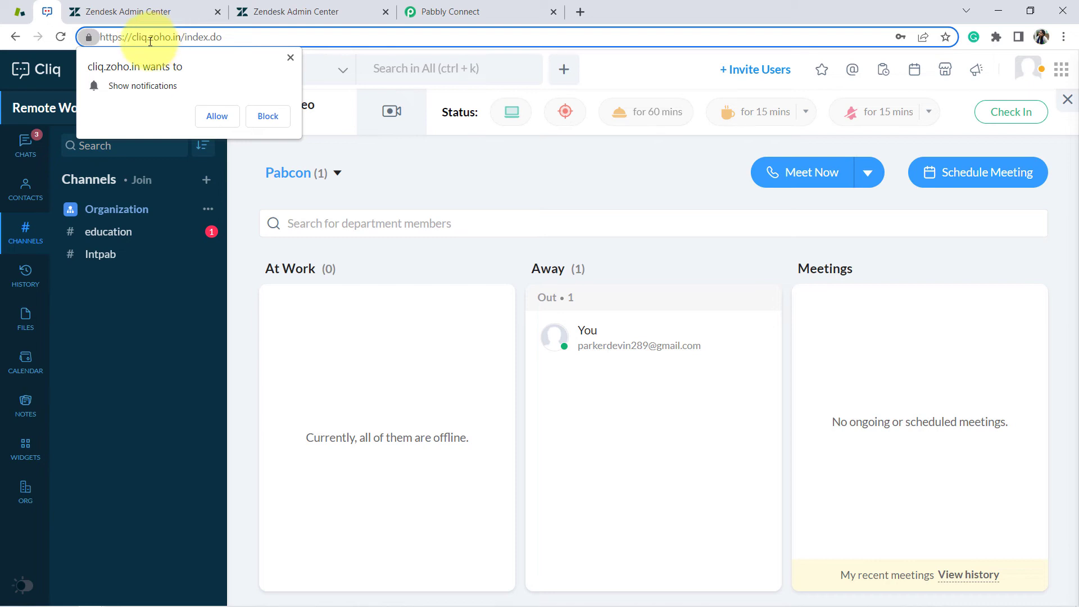
{"action": "left_click_drag", "start_coordinate": [148, 38], "coordinate": [179, 37]}
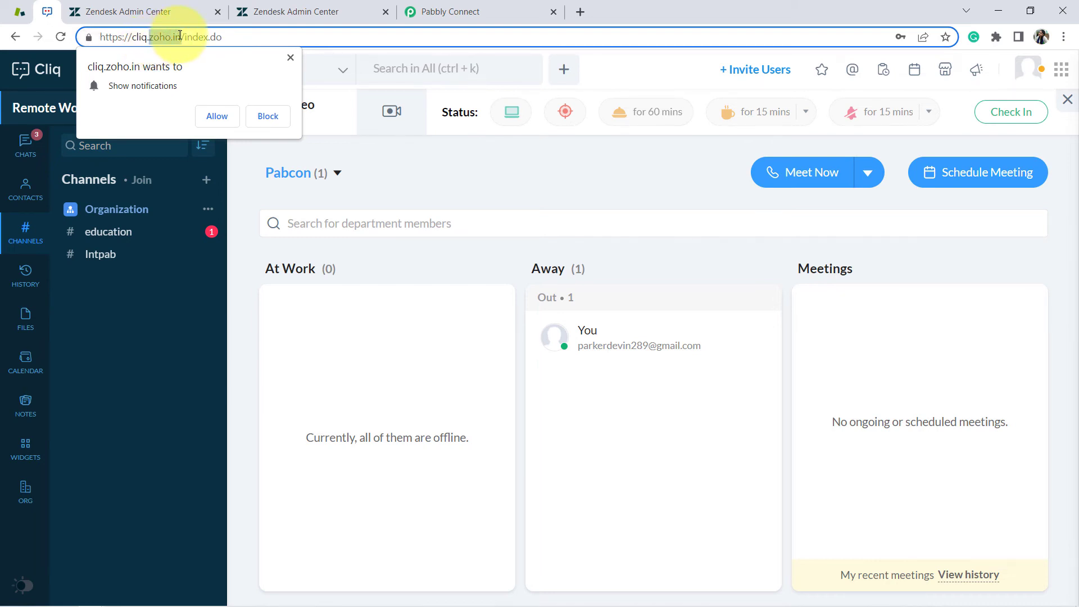
{"action": "left_click", "coordinate": [430, 12]}
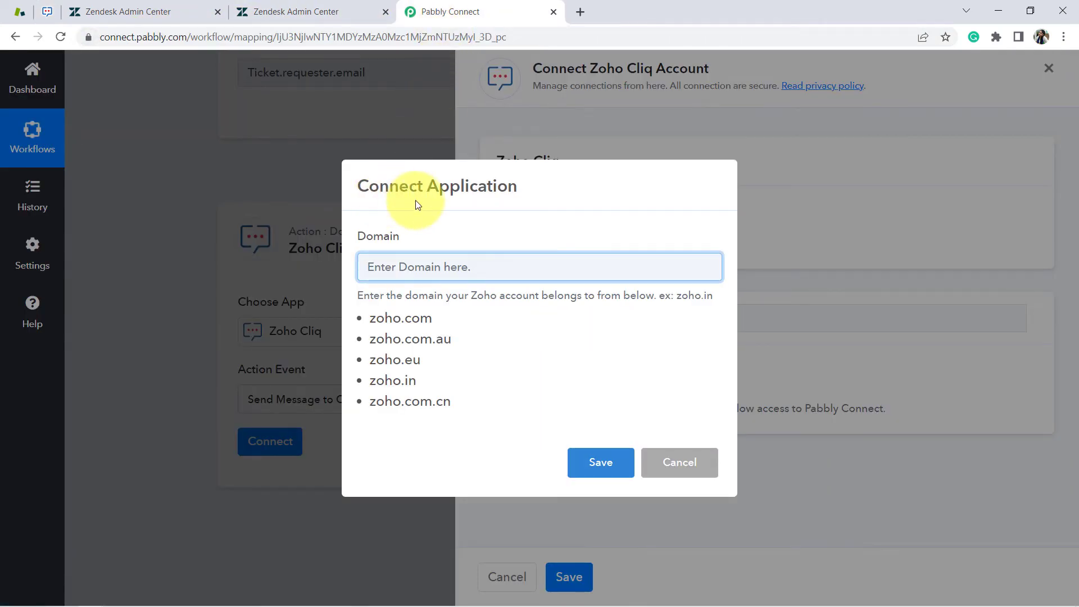
{"action": "left_click", "coordinate": [589, 461]}
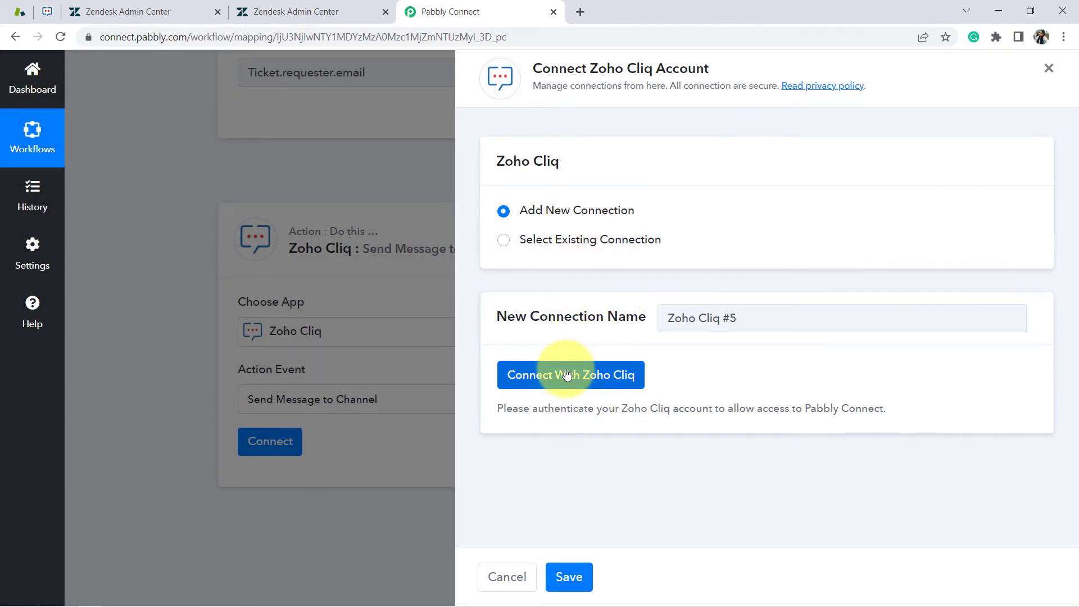
Authorize Pabbly Connect in Cliq with domain zoho.in and accept the success notice
{"action": "left_click", "coordinate": [617, 371]}
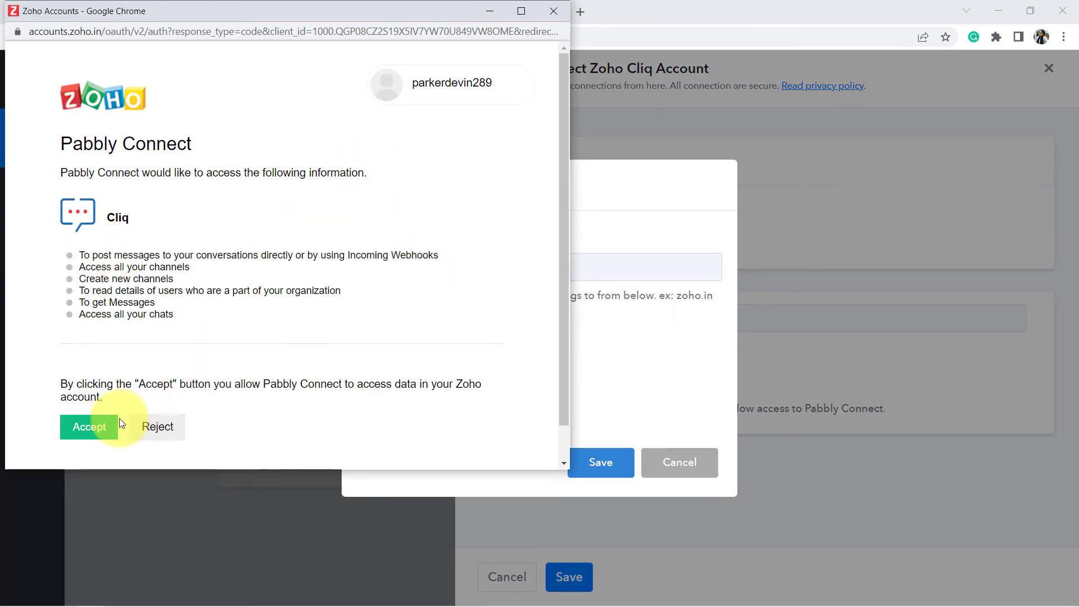
{"action": "left_click", "coordinate": [89, 431]}
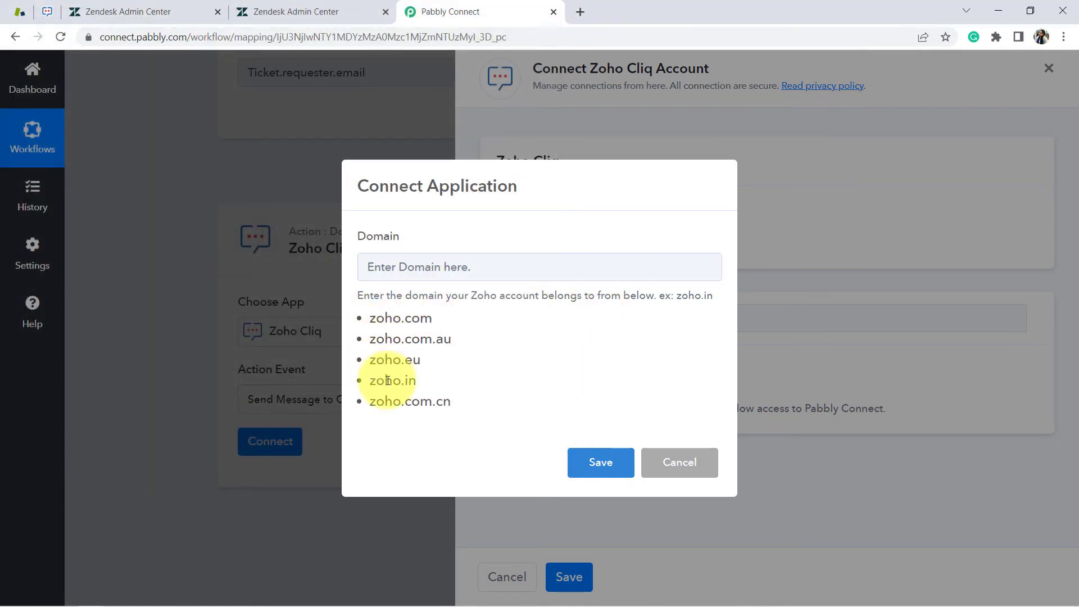
{"action": "left_click", "coordinate": [420, 262]}
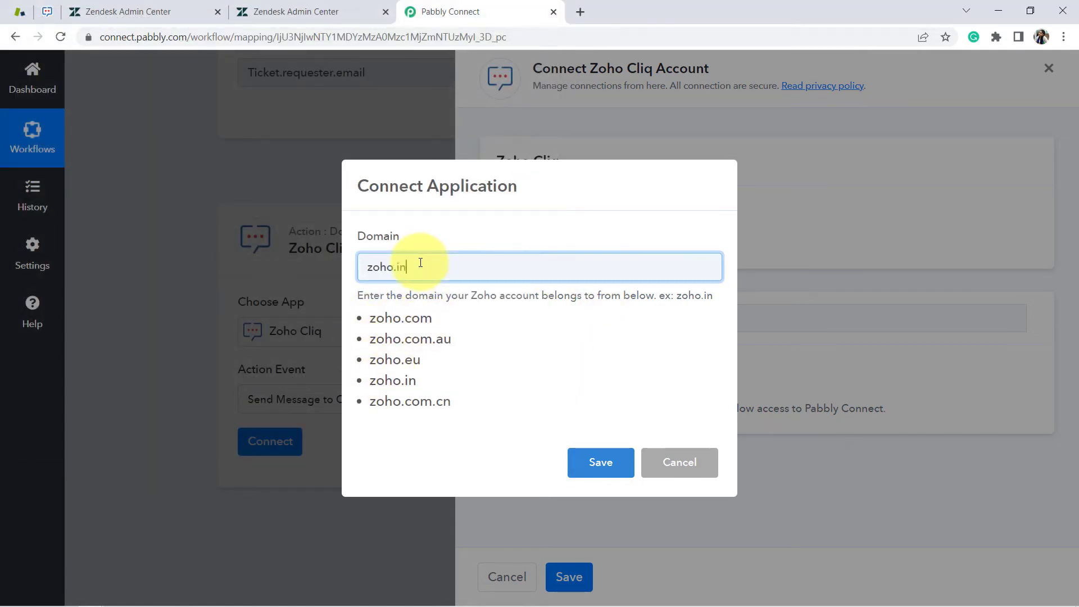
{"action": "left_click", "coordinate": [598, 460]}
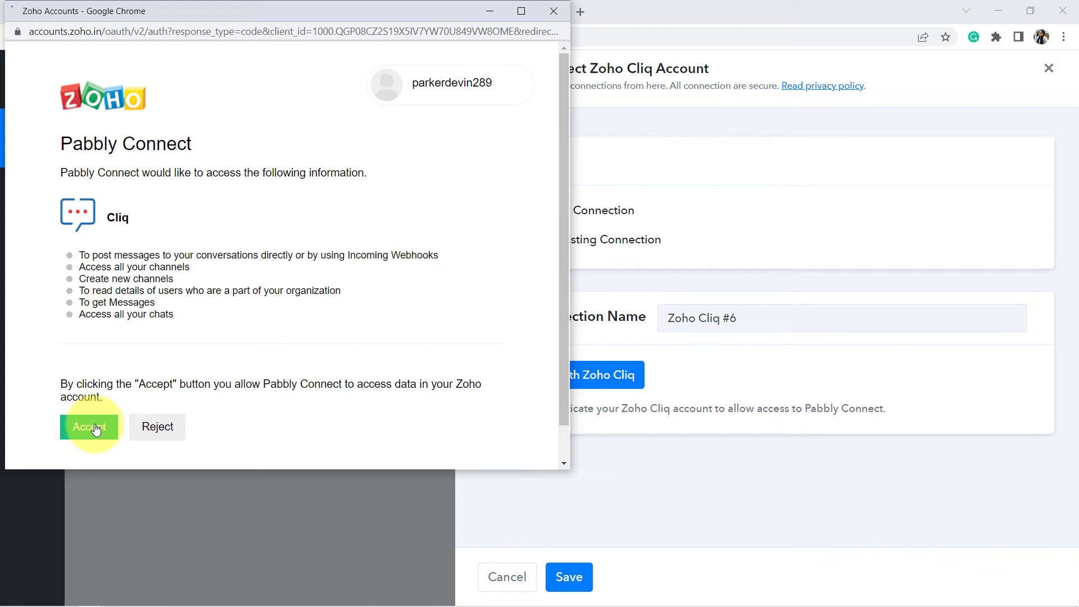
{"action": "left_click", "coordinate": [100, 425]}
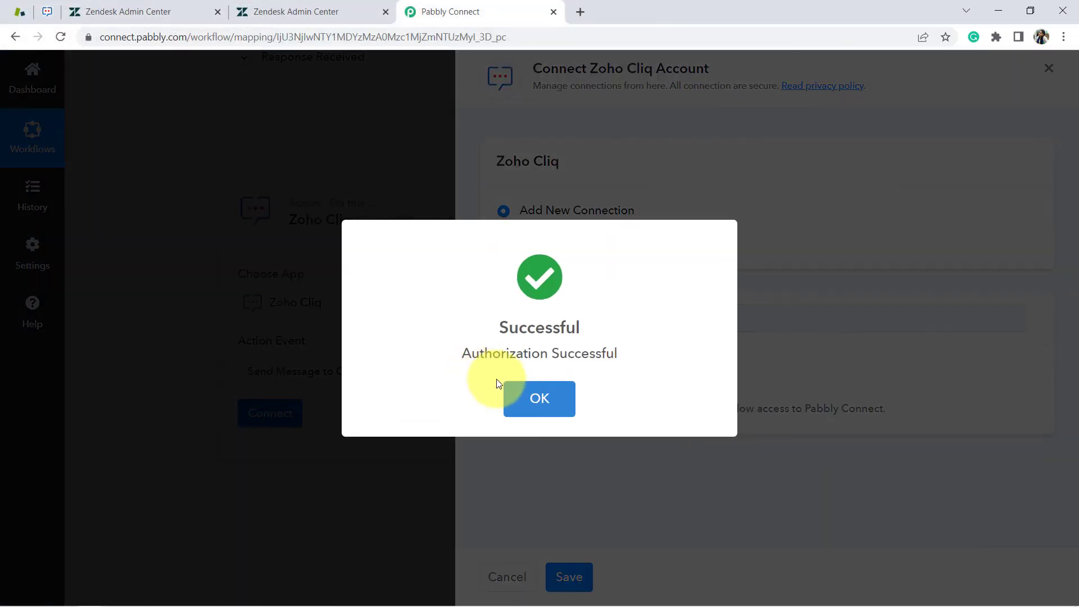
{"action": "left_click", "coordinate": [507, 385]}
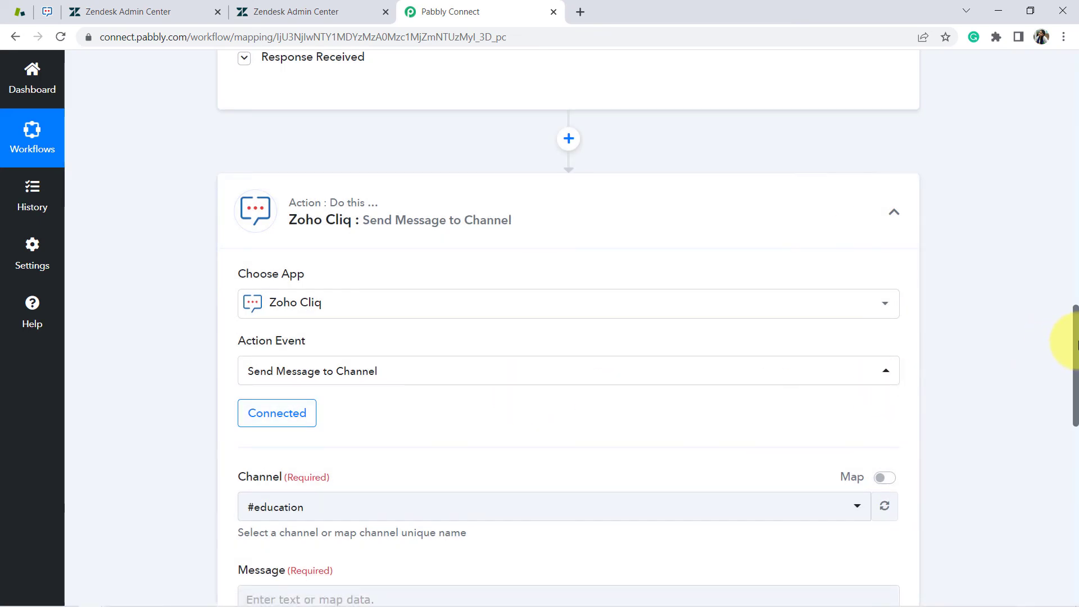
Check the Channel dropdown's Cliq channels (education, Intpab), then switch to the Zoho Cliq tab
{"action": "left_click_drag", "start_coordinate": [1075, 344], "coordinate": [1075, 399]}
{"action": "left_click", "coordinate": [311, 251]}
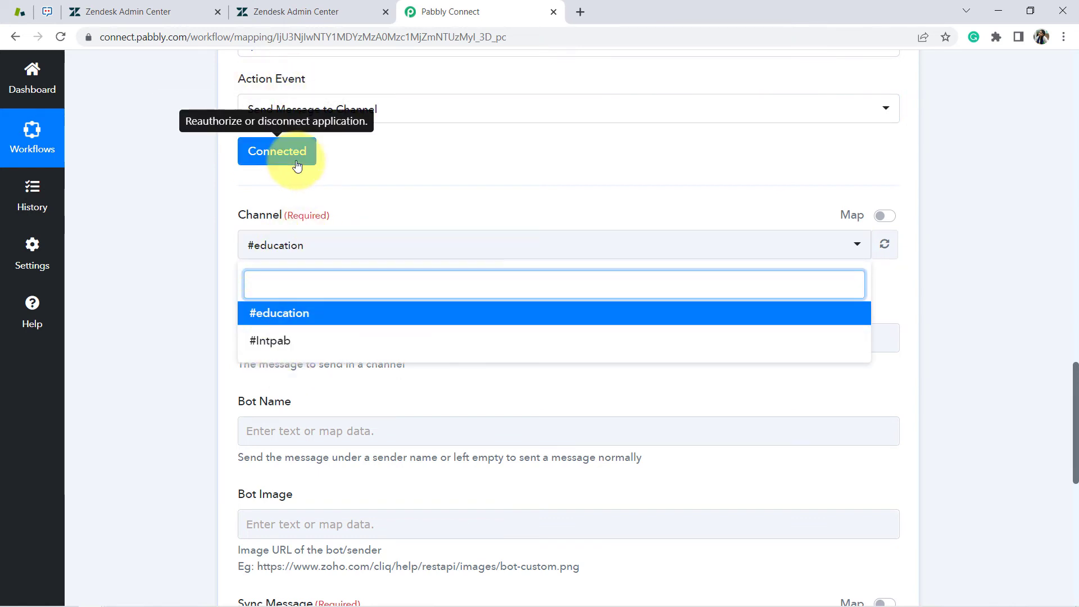
{"action": "left_click", "coordinate": [49, 16]}
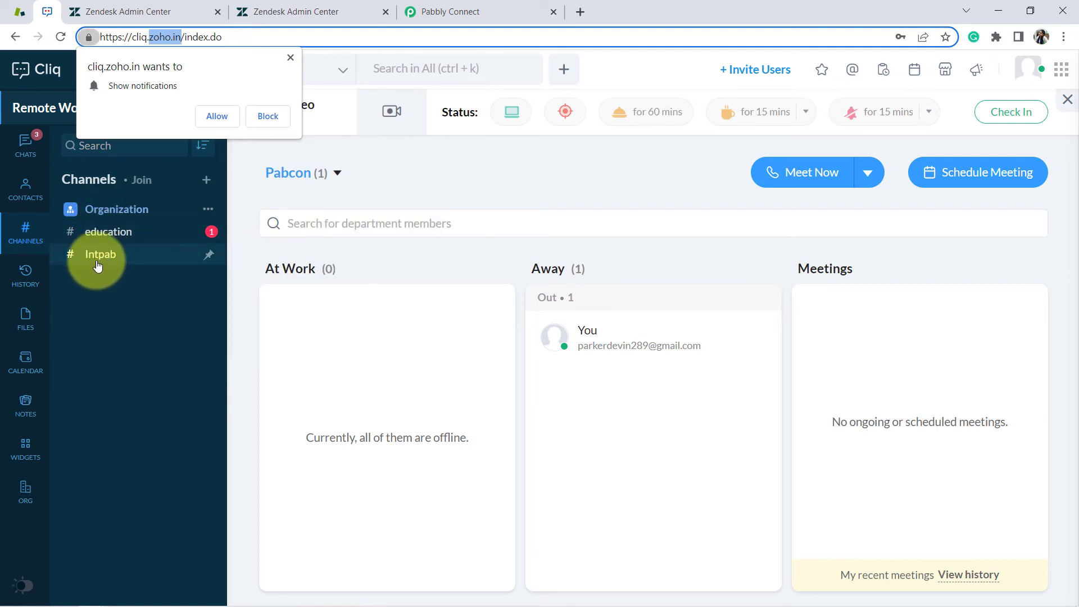
Create an organization-wide, open-to-all Zoho Cliq channel named 'ac issues'
{"action": "left_click", "coordinate": [290, 56]}
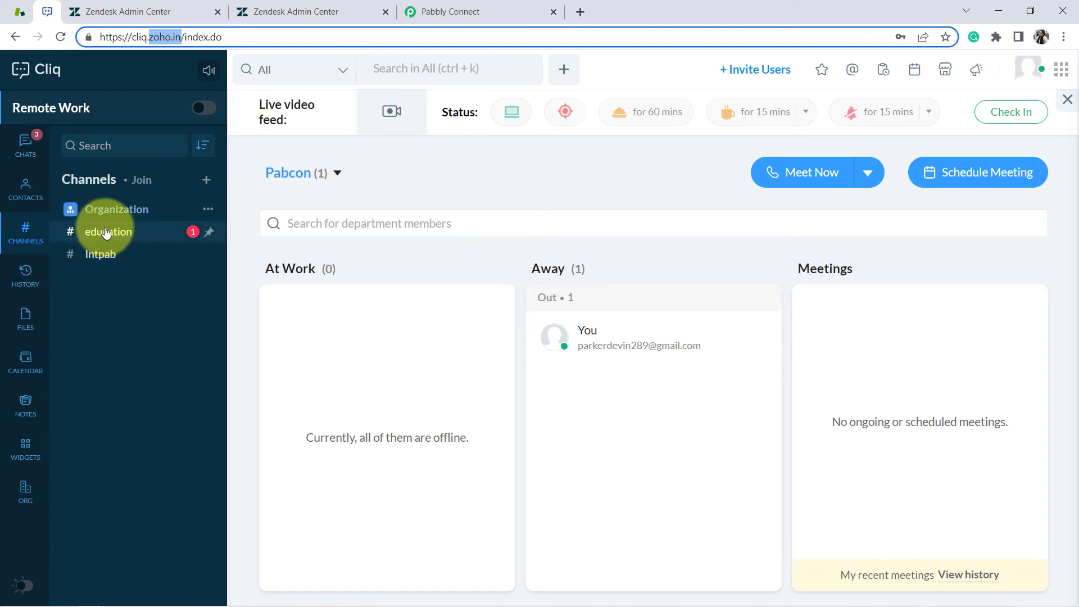
{"action": "left_click", "coordinate": [206, 180]}
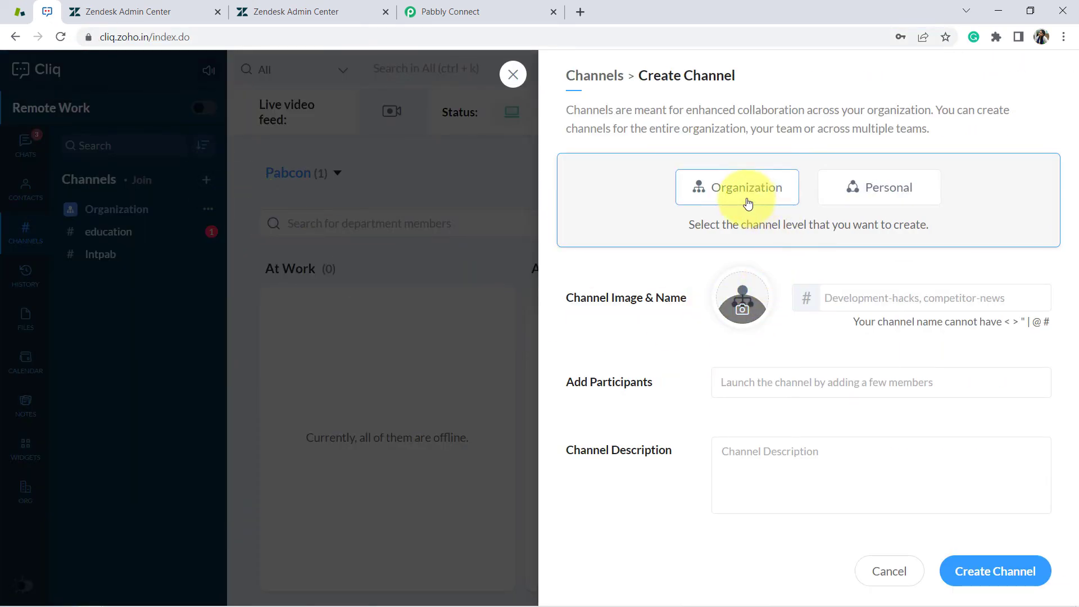
{"action": "left_click", "coordinate": [717, 194]}
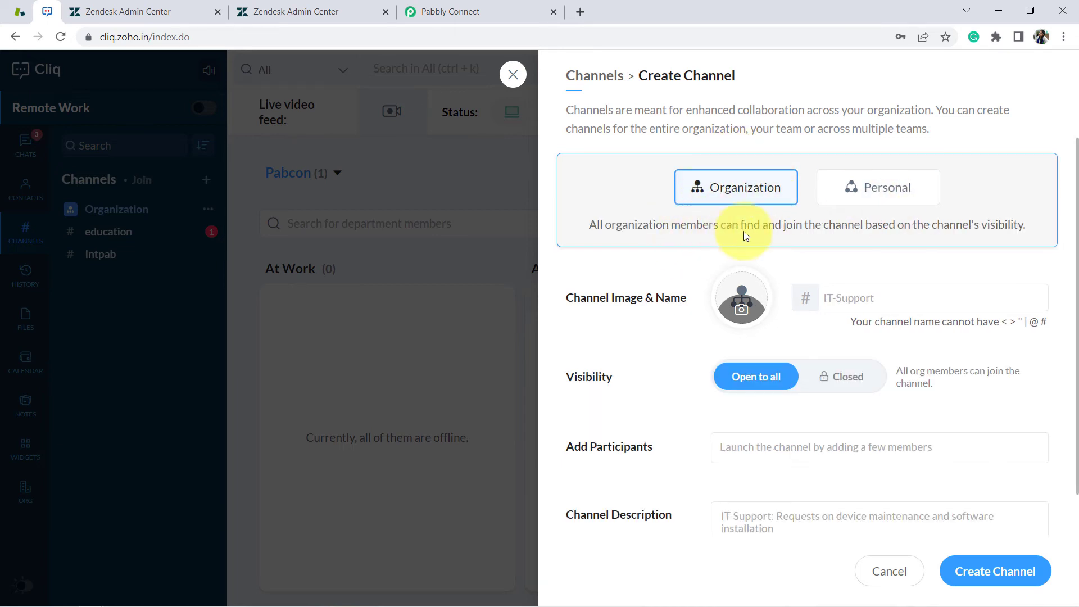
{"action": "left_click", "coordinate": [861, 293]}
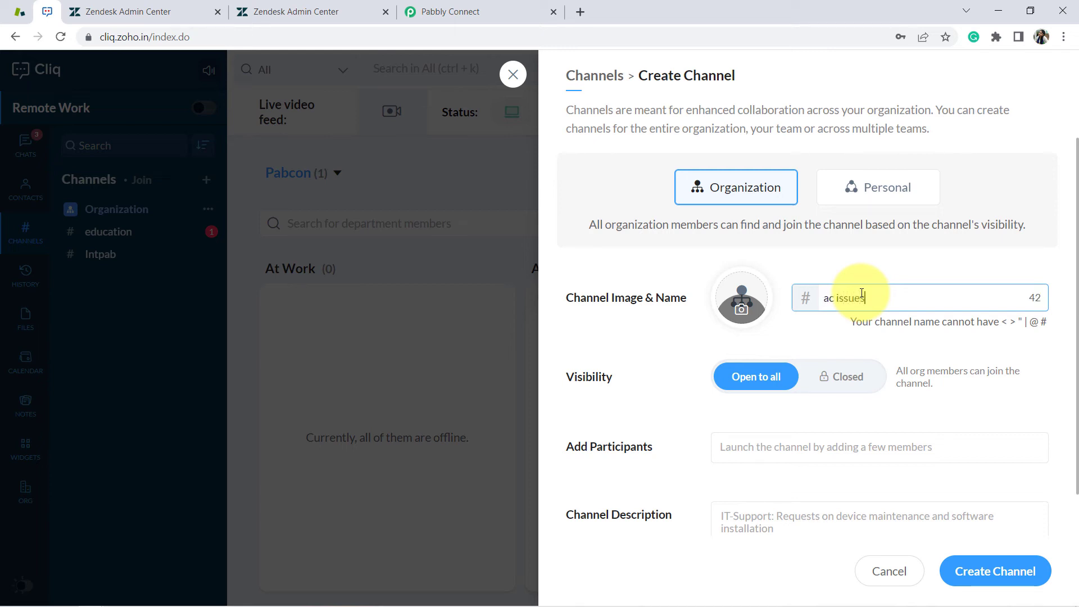
{"action": "left_click", "coordinate": [970, 576]}
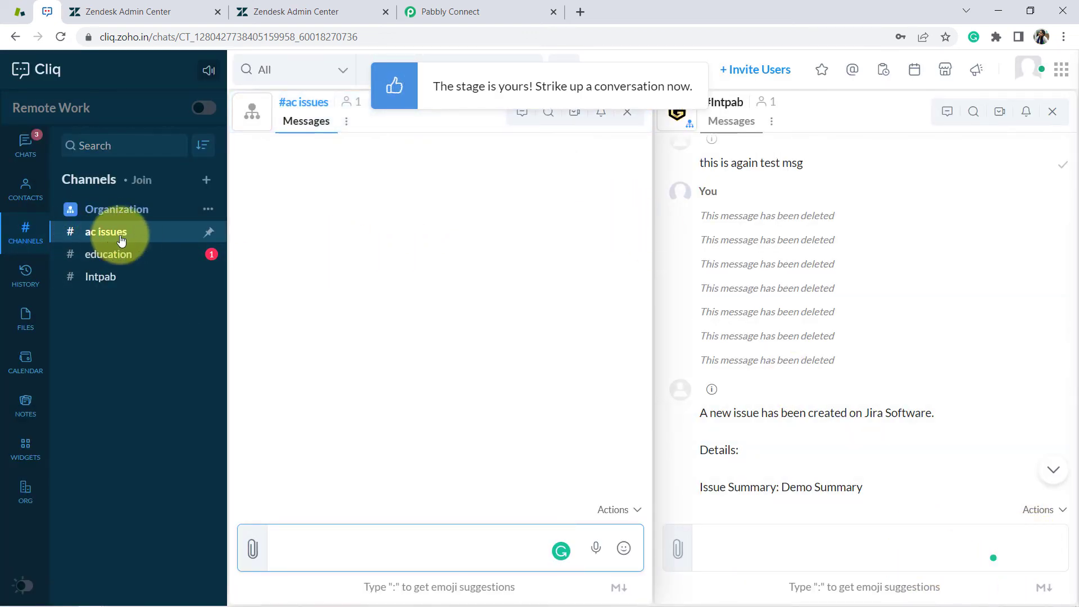
{"action": "left_click", "coordinate": [453, 11]}
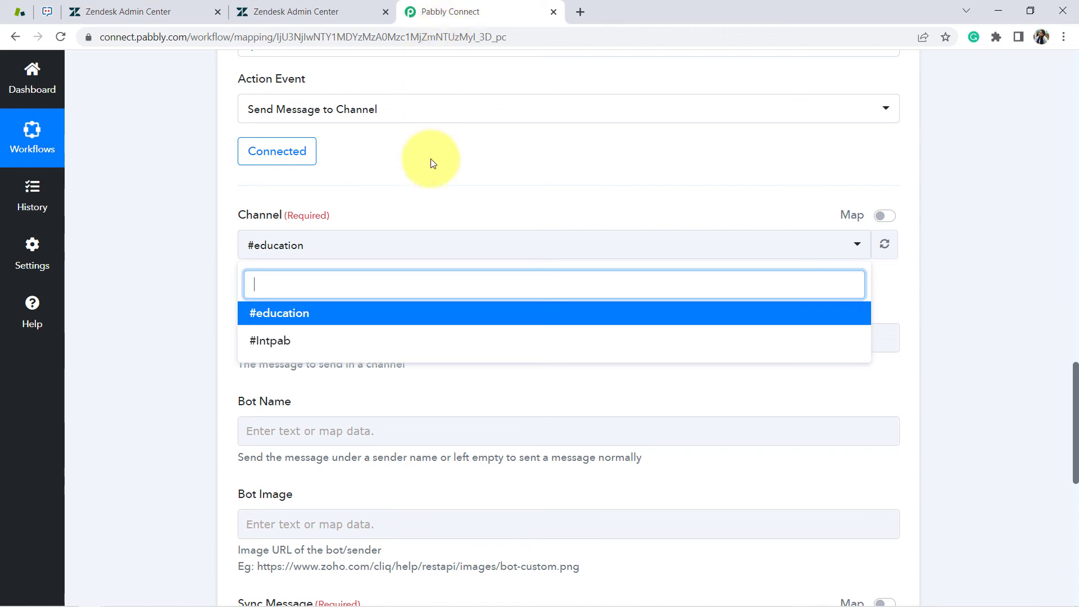
Refresh the channel list and select #ac issues as the Zoho Cliq target channel
{"action": "left_click", "coordinate": [879, 247]}
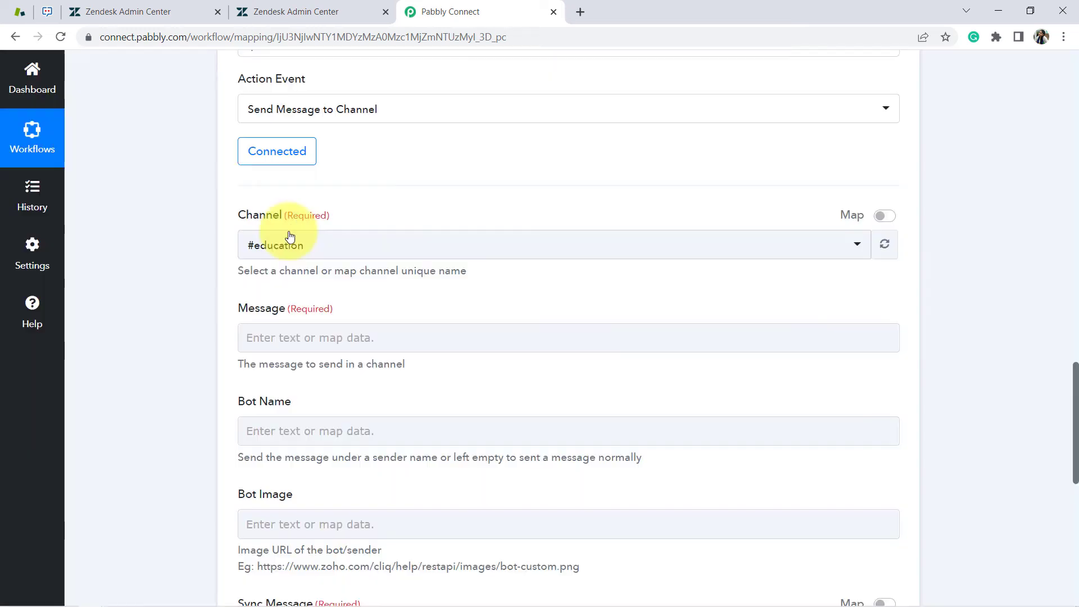
{"action": "left_click", "coordinate": [263, 244]}
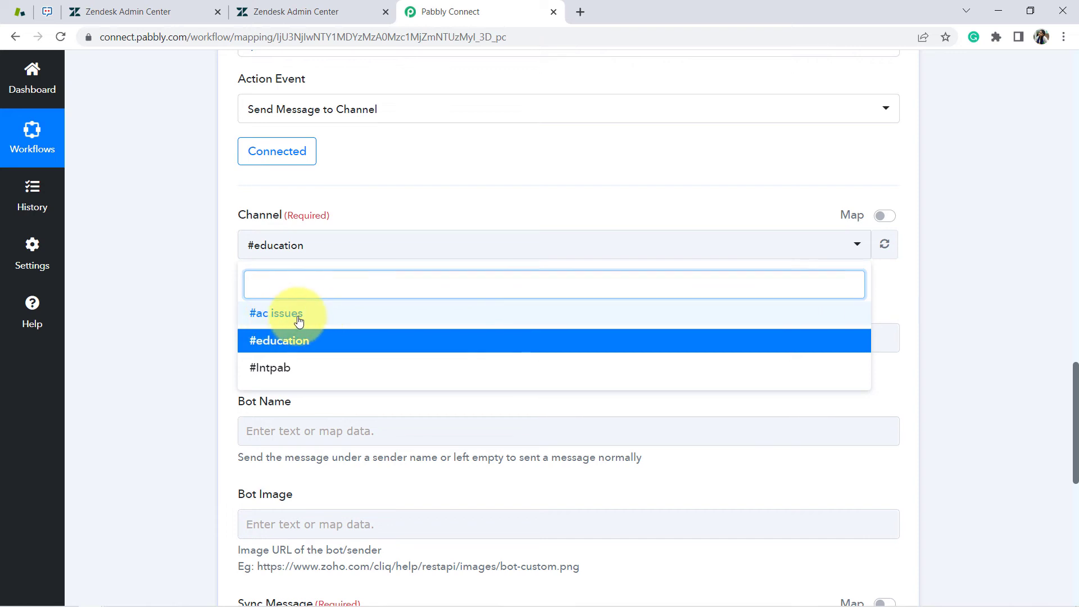
{"action": "left_click", "coordinate": [296, 316]}
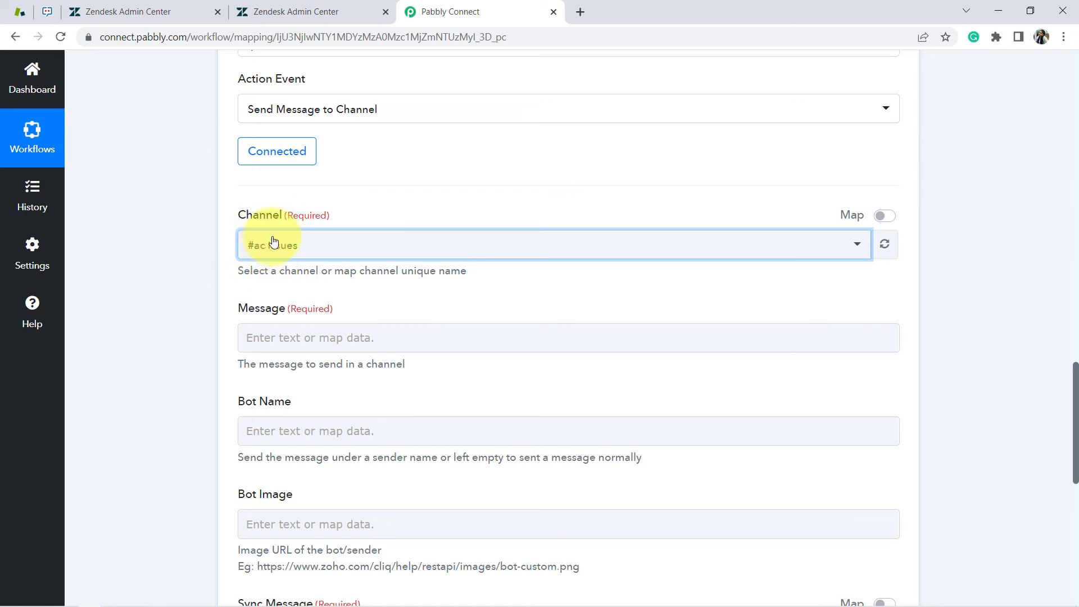
{"action": "left_click", "coordinate": [47, 11]}
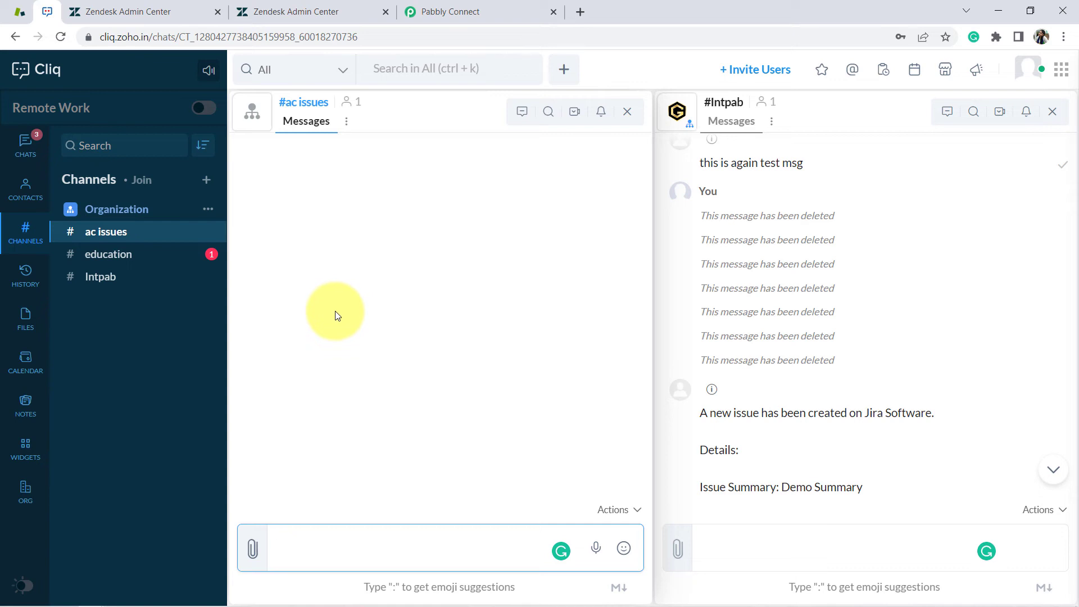
{"action": "left_click", "coordinate": [446, 12]}
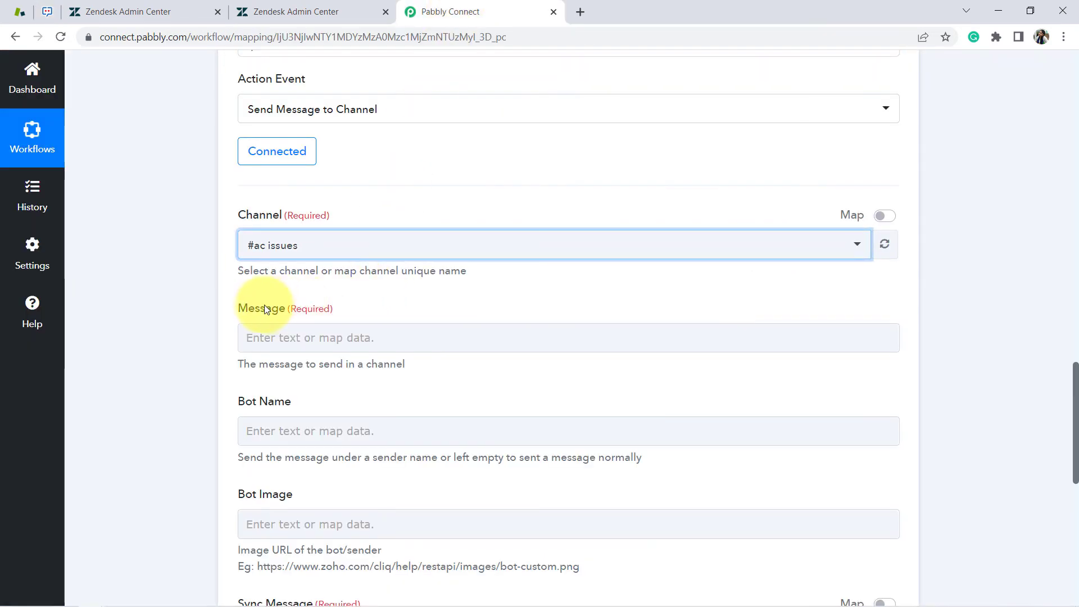
{"action": "left_click_drag", "start_coordinate": [265, 309], "coordinate": [332, 310]}
{"action": "left_click_drag", "start_coordinate": [1075, 368], "coordinate": [1075, 396]}
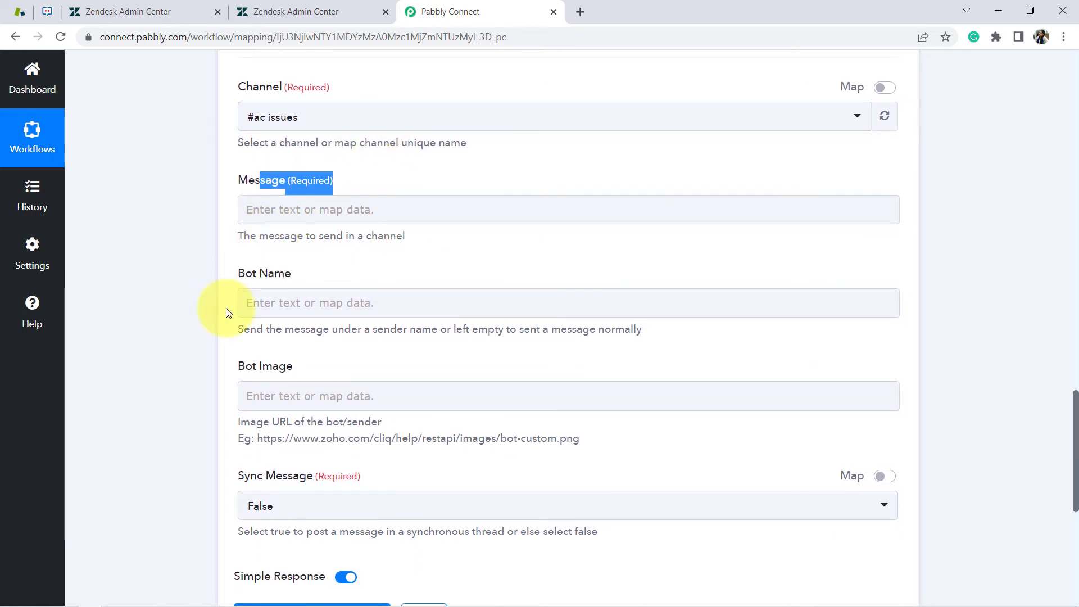
Copy the new-ticket template from Notepad and paste it into the Zoho Cliq Message field
{"action": "left_click", "coordinate": [140, 596]}
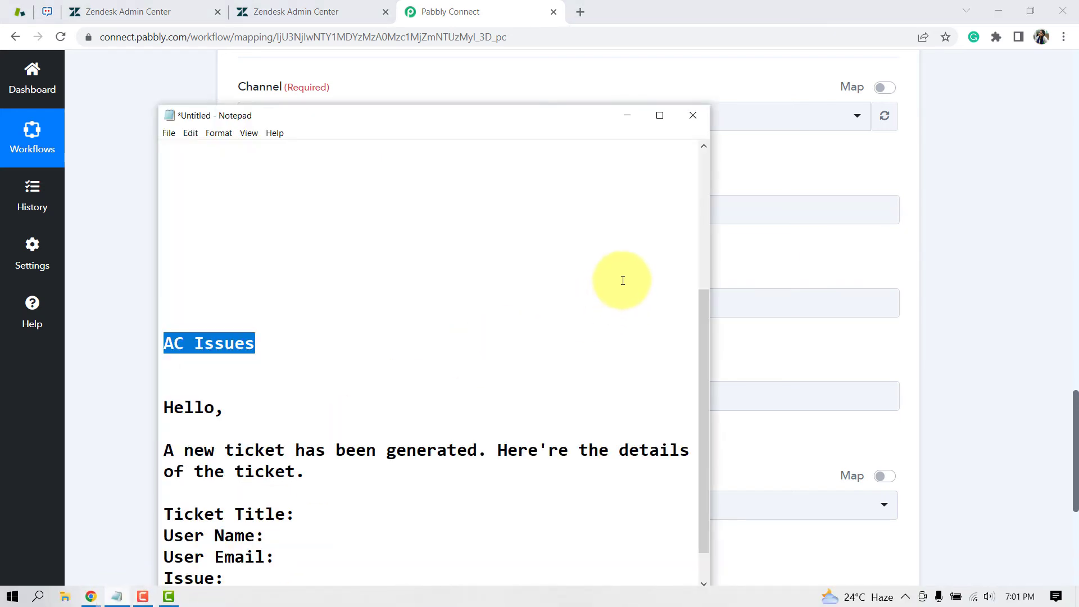
{"action": "left_click_drag", "start_coordinate": [705, 319], "coordinate": [706, 384]}
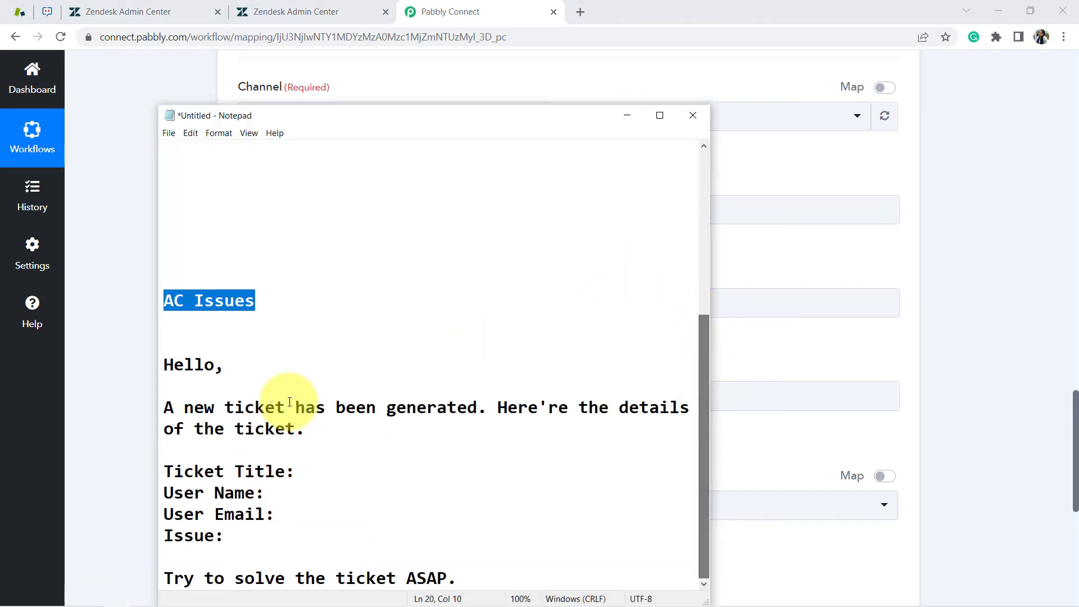
{"action": "left_click_drag", "start_coordinate": [164, 366], "coordinate": [472, 572]}
{"action": "key", "text": "ctrl+c"}
{"action": "left_click", "coordinate": [133, 389]}
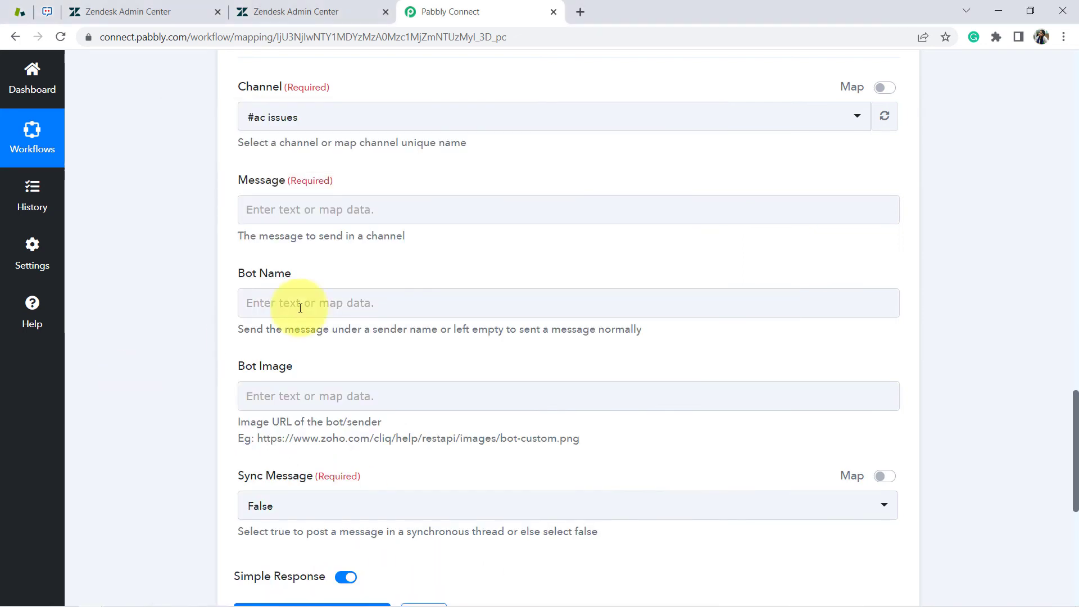
{"action": "left_click", "coordinate": [324, 211]}
{"action": "key", "text": "ctrl+v"}
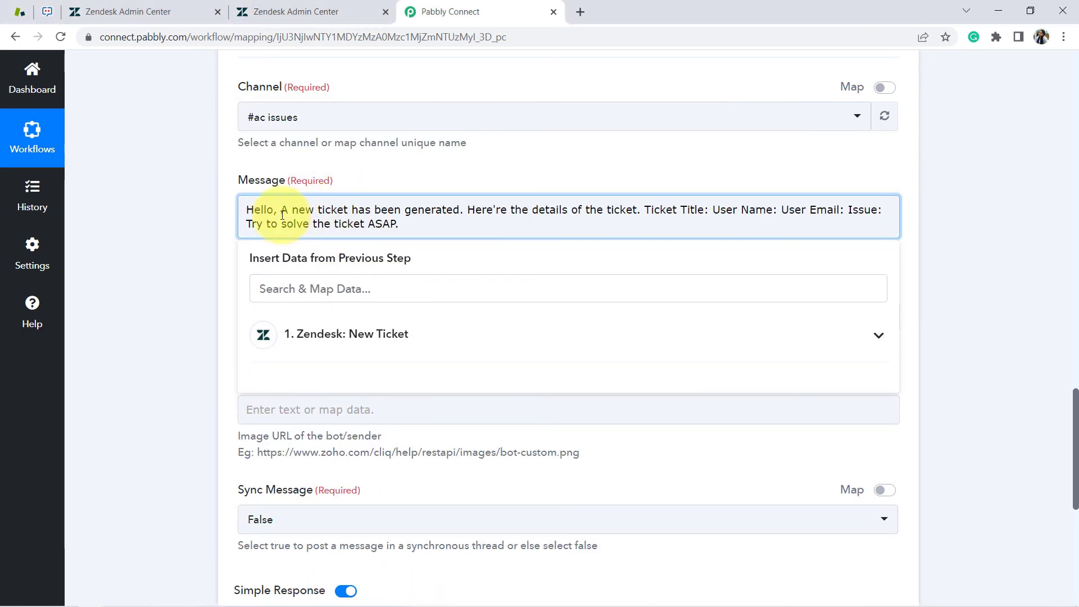
Put the greeting, Ticket Title, User Name, User Email, Issue and closing sentence on separate lines
{"action": "key", "text": "Return"}
{"action": "key", "text": "Return"}
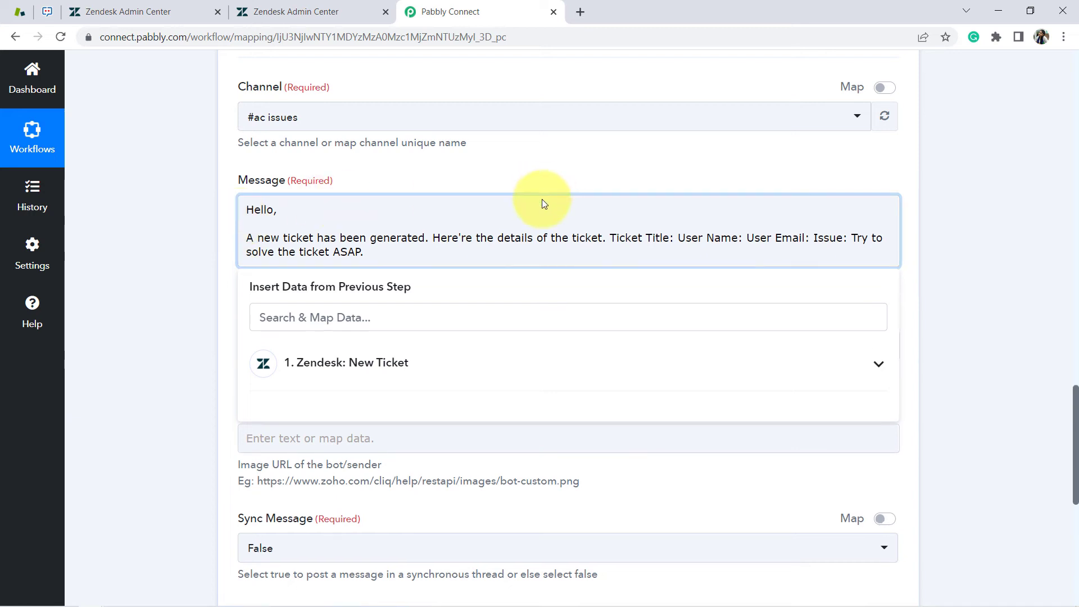
{"action": "left_click", "coordinate": [612, 240]}
{"action": "key", "text": "Return"}
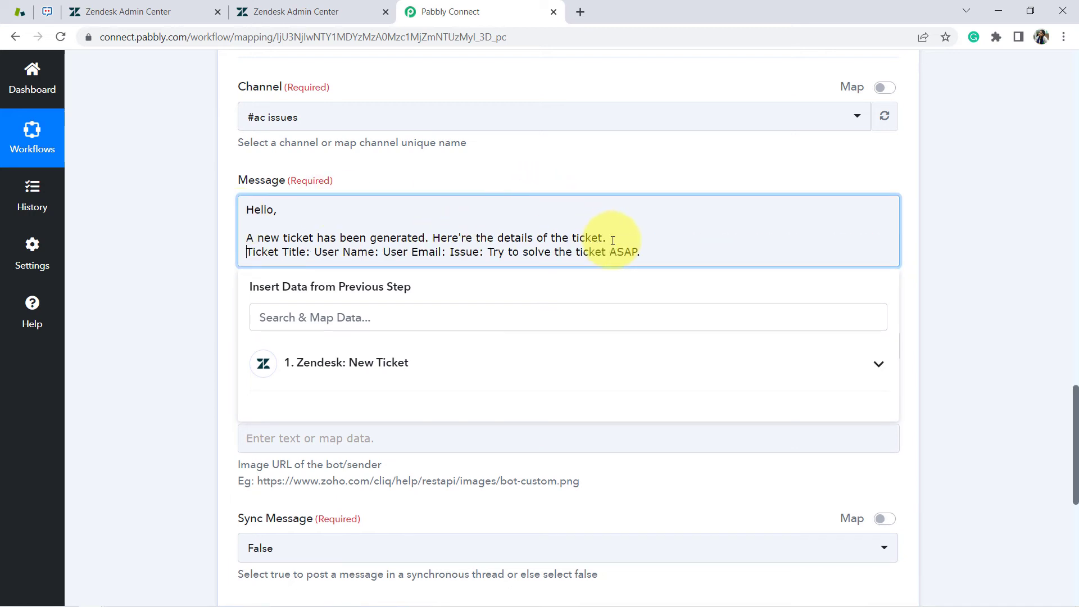
{"action": "key", "text": "Return"}
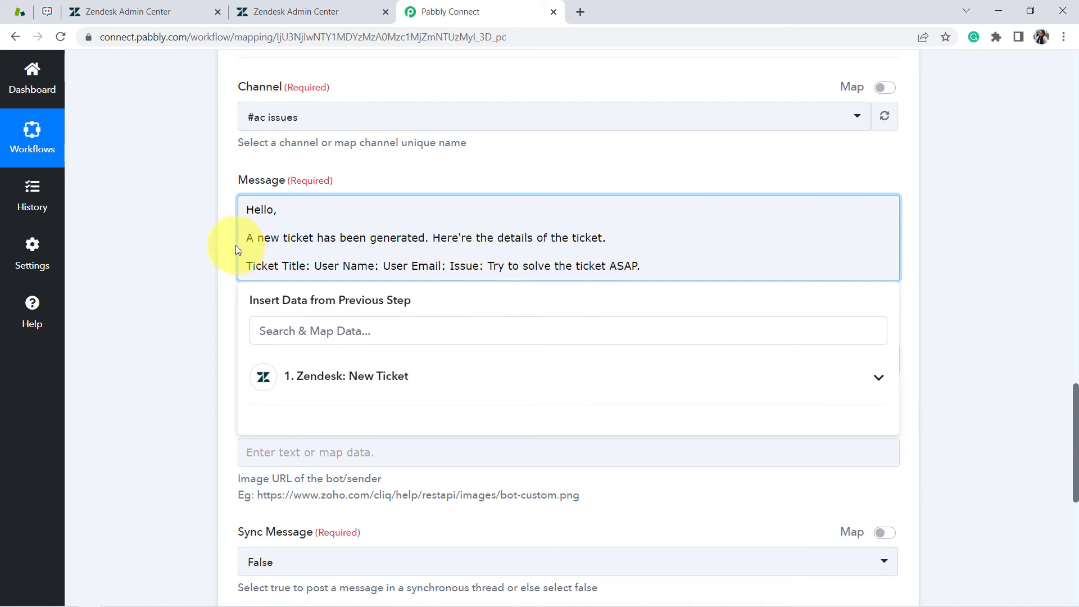
{"action": "left_click", "coordinate": [313, 268]}
{"action": "key", "text": "Return"}
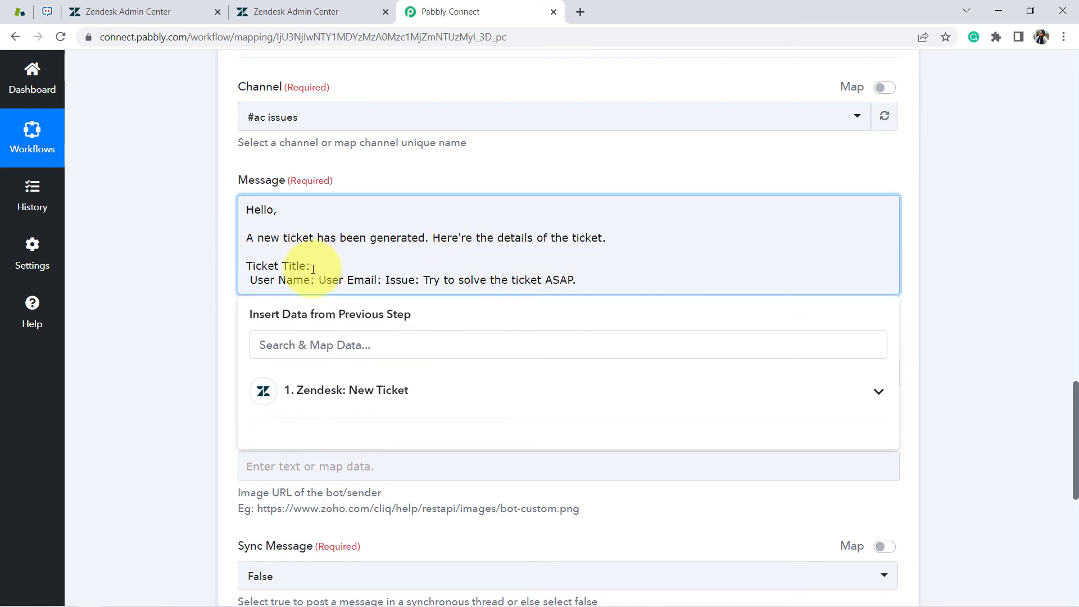
{"action": "key", "text": "Return"}
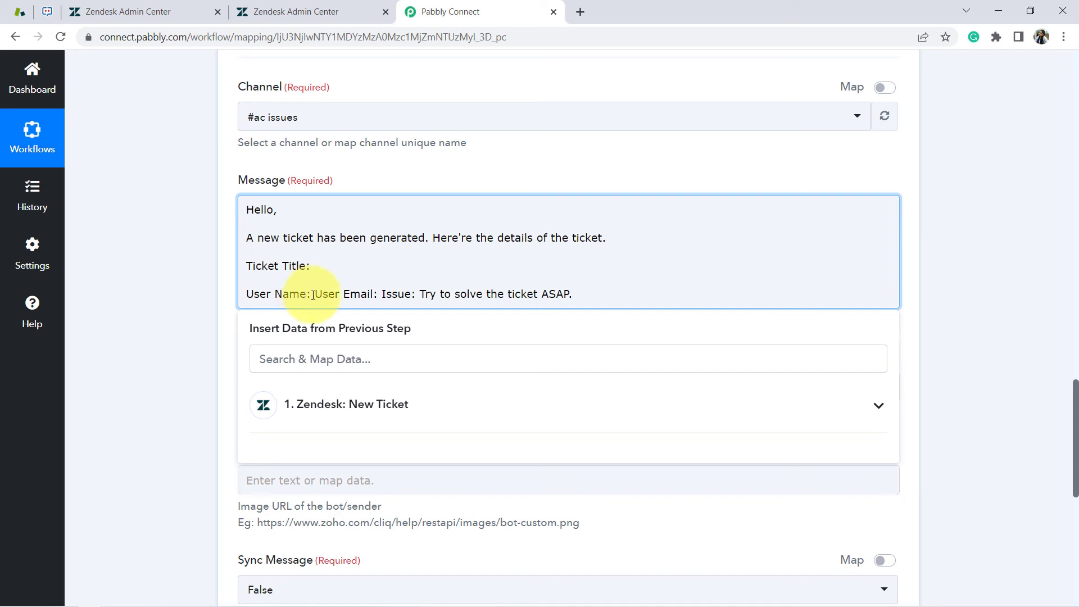
{"action": "key", "text": "Return"}
{"action": "key", "text": "Return"}
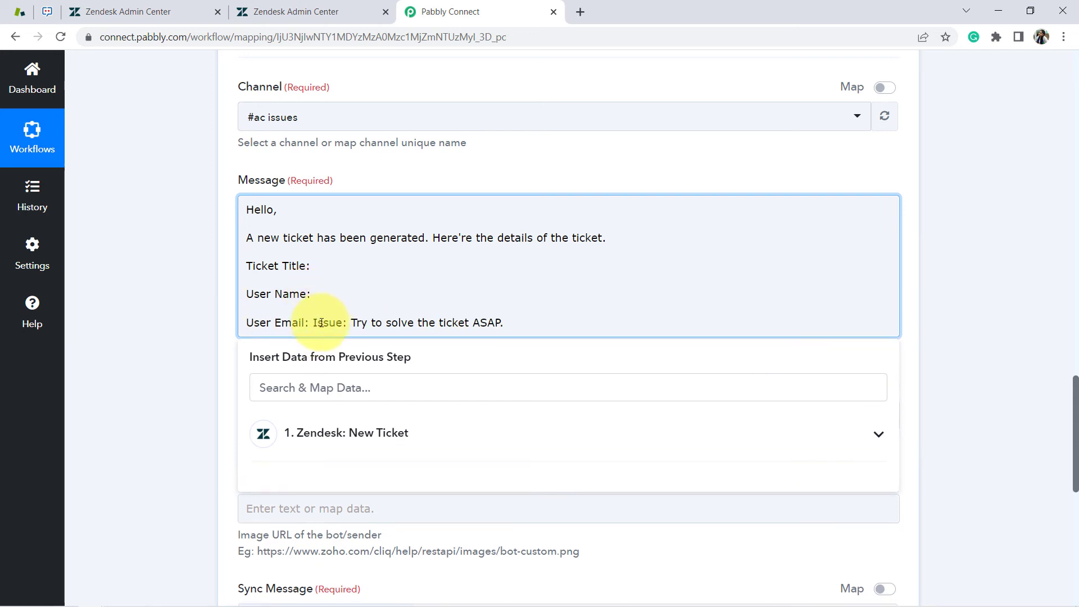
{"action": "left_click", "coordinate": [313, 324]}
{"action": "key", "text": "Return"}
{"action": "key", "text": "Return"}
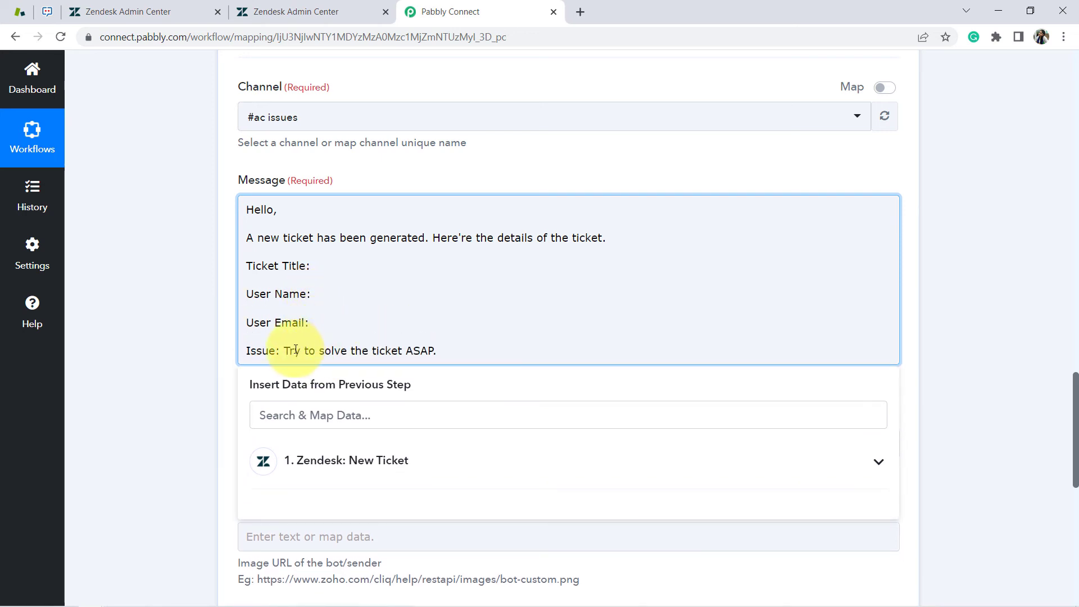
{"action": "left_click", "coordinate": [282, 353]}
{"action": "key", "text": "Return"}
{"action": "key", "text": "Return"}
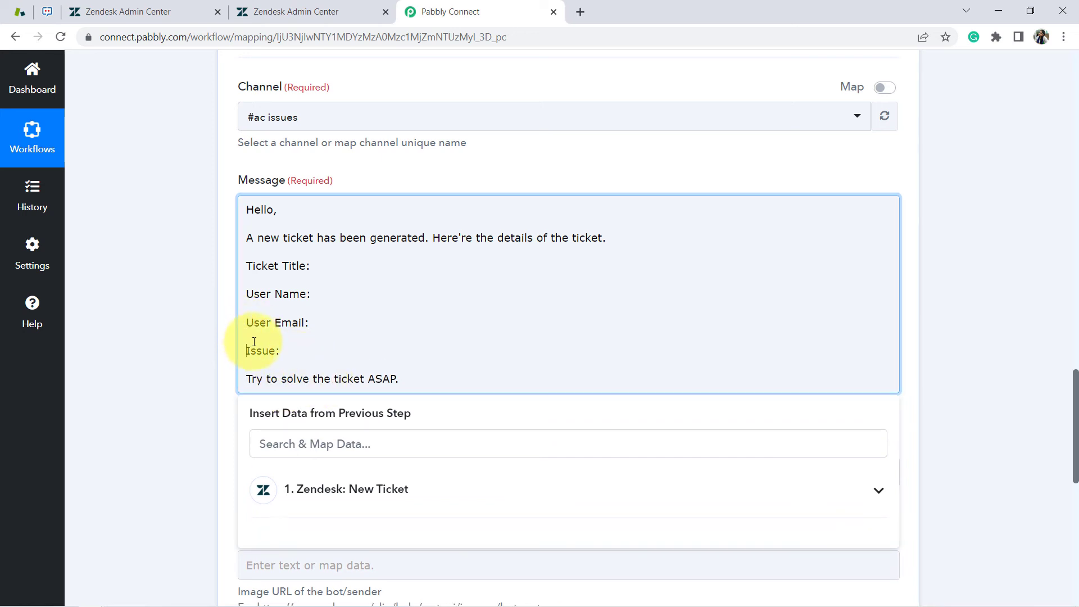
Remove the extra blank lines between the Ticket Title, User Name, User Email and Issue labels
{"action": "key", "text": "Delete"}
{"action": "key", "text": "BackSpace"}
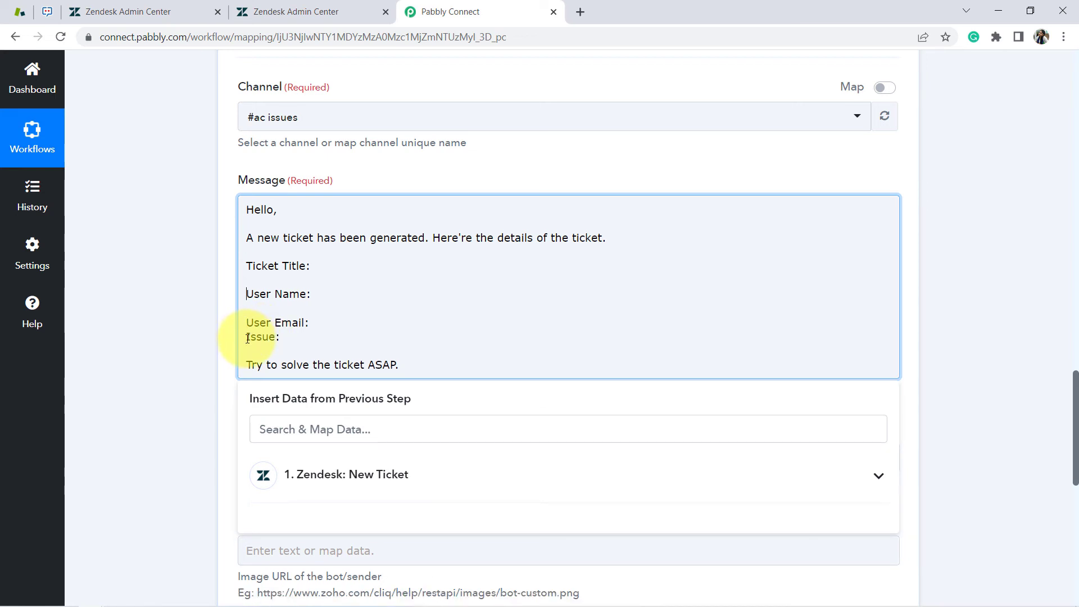
{"action": "key", "text": "BackSpace"}
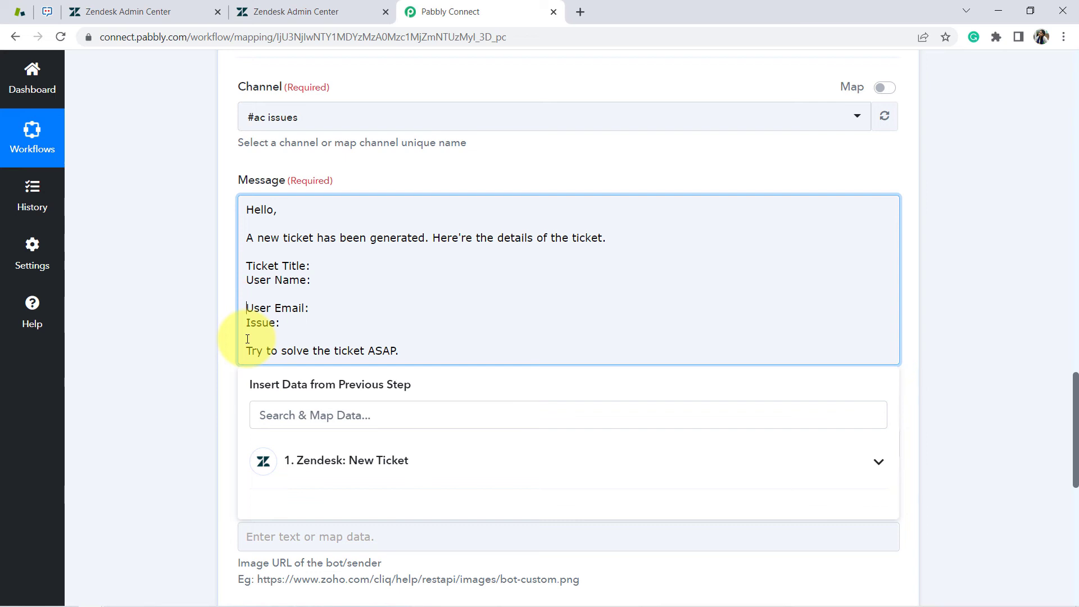
{"action": "key", "text": "BackSpace"}
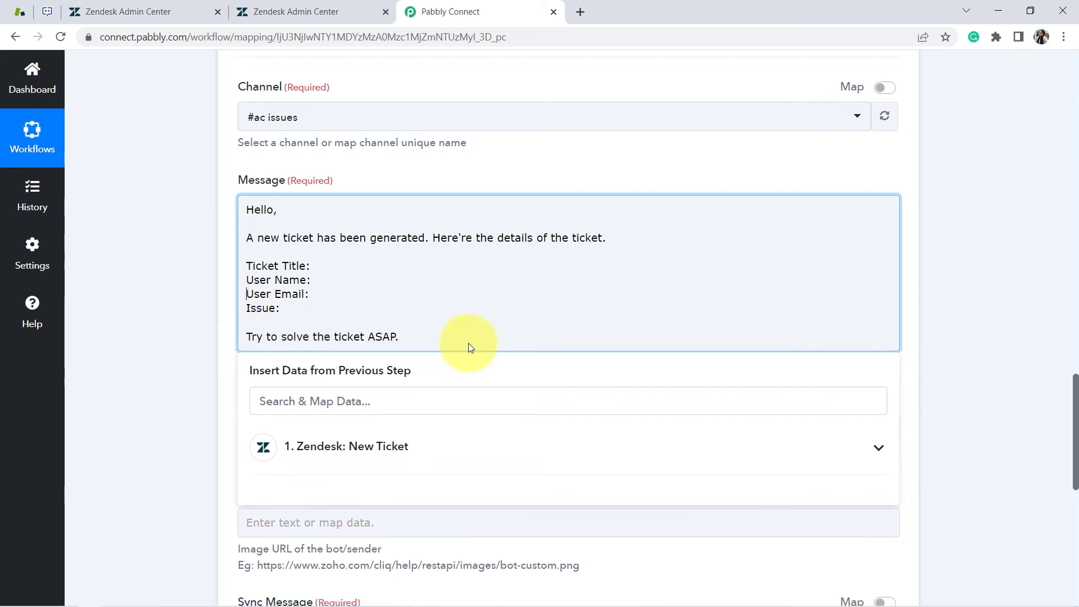
{"action": "left_click_drag", "start_coordinate": [279, 266], "coordinate": [291, 294]}
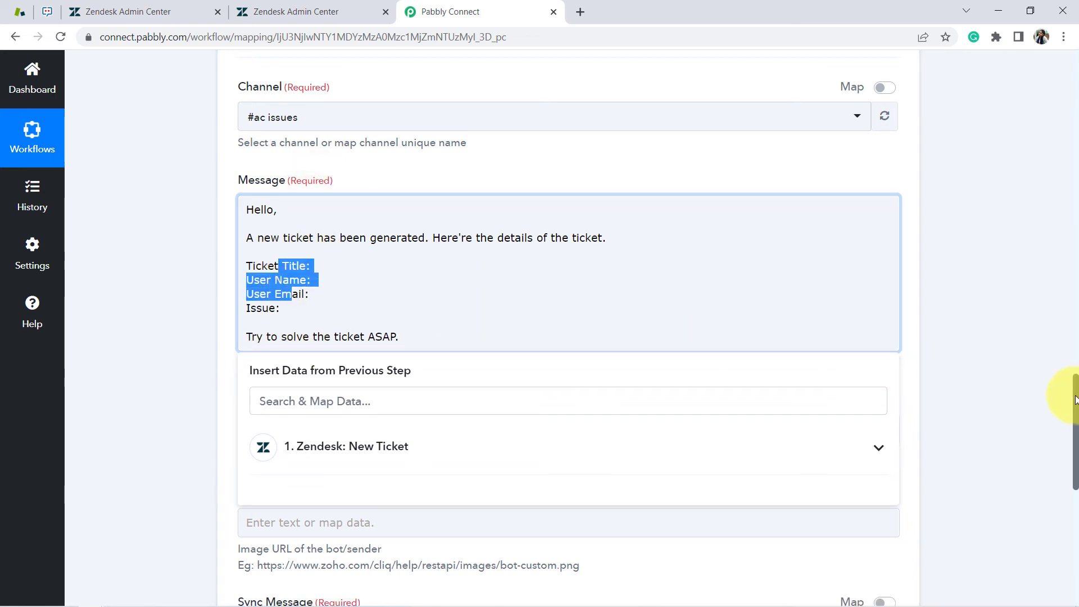
{"action": "left_click_drag", "start_coordinate": [1074, 400], "coordinate": [1055, 271]}
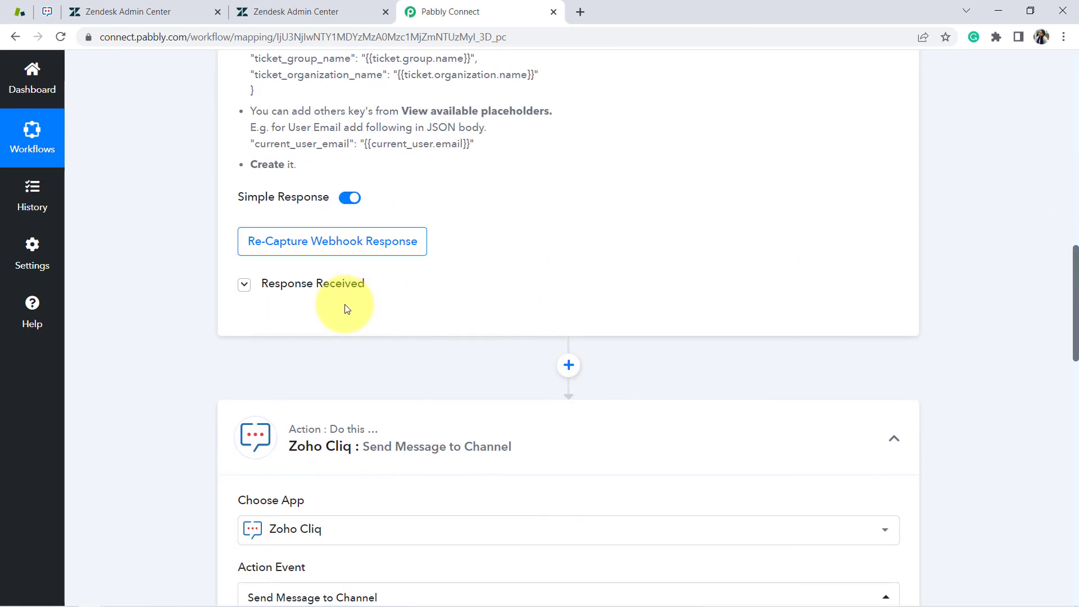
Insert the Zendesk Ticket Title field after the 'Ticket Title:' label
{"action": "left_click", "coordinate": [313, 288]}
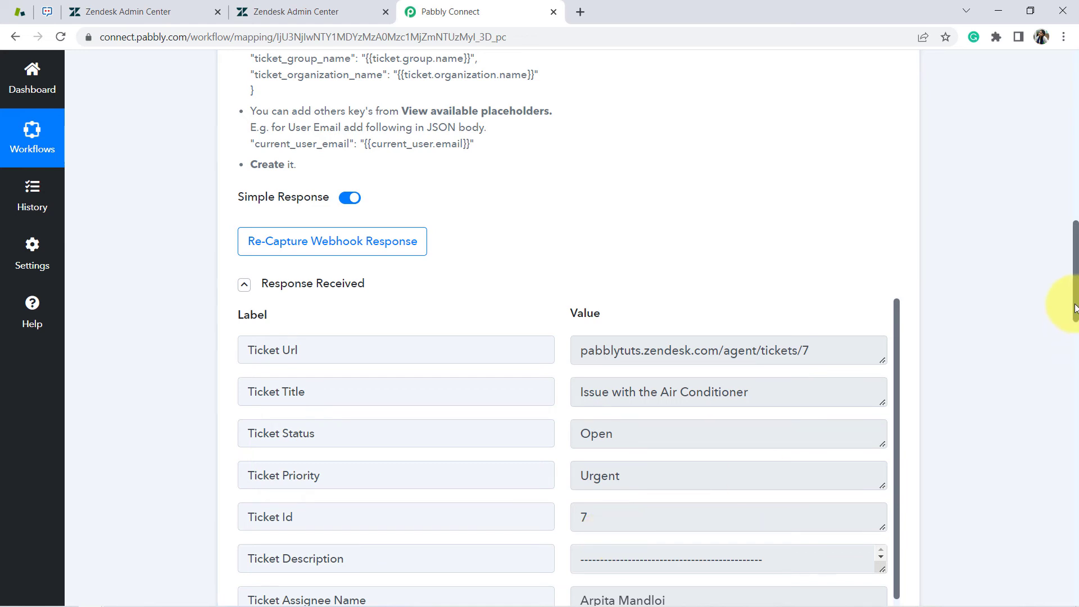
{"action": "left_click_drag", "start_coordinate": [1074, 308], "coordinate": [1074, 471]}
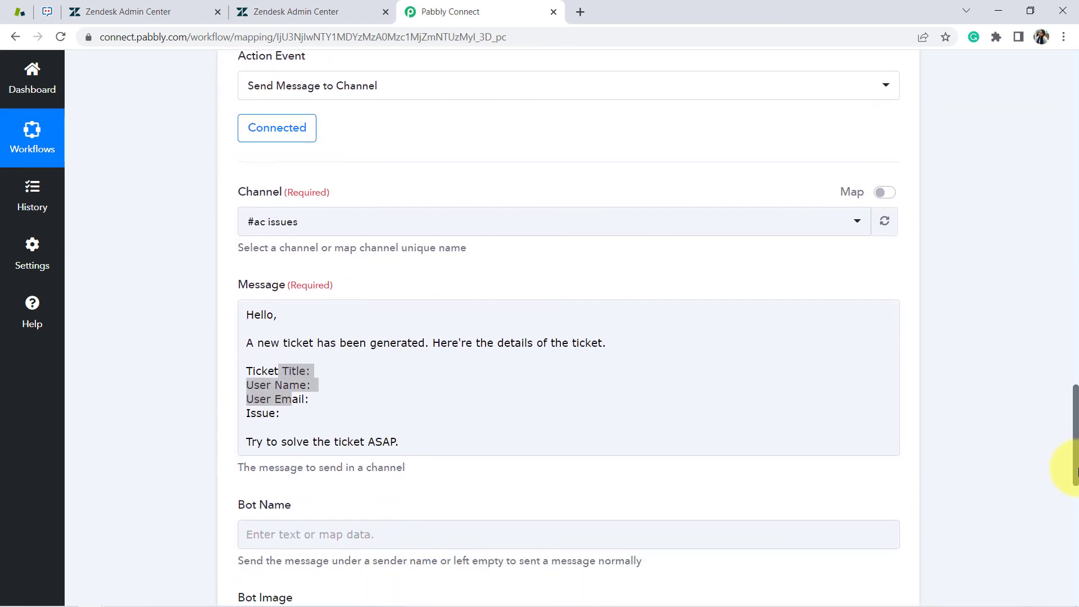
{"action": "left_click", "coordinate": [361, 397]}
{"action": "left_click", "coordinate": [311, 370]}
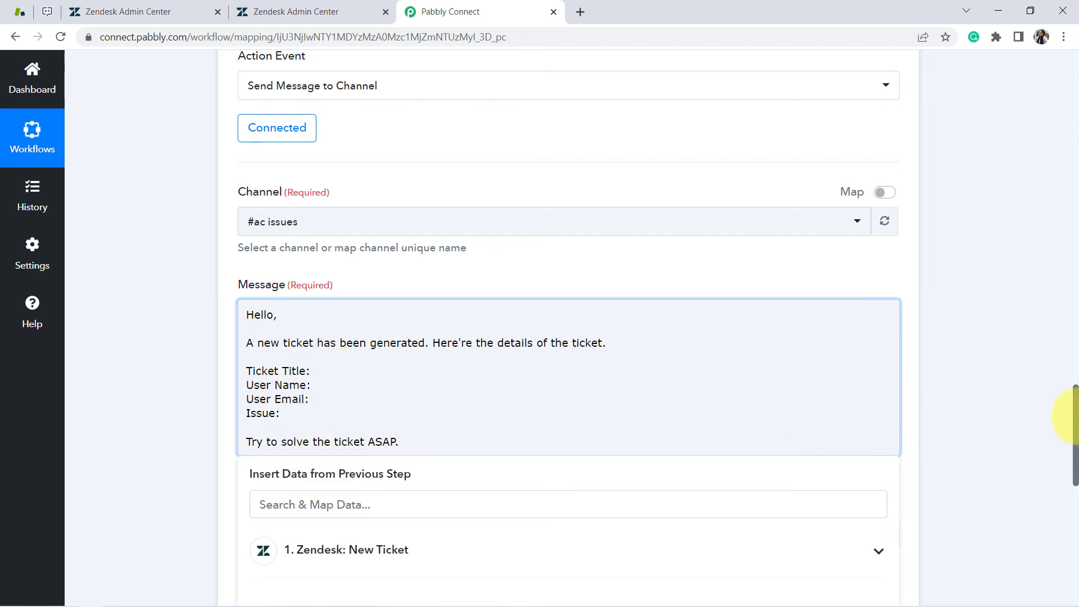
{"action": "left_click_drag", "start_coordinate": [1074, 415], "coordinate": [1061, 434]}
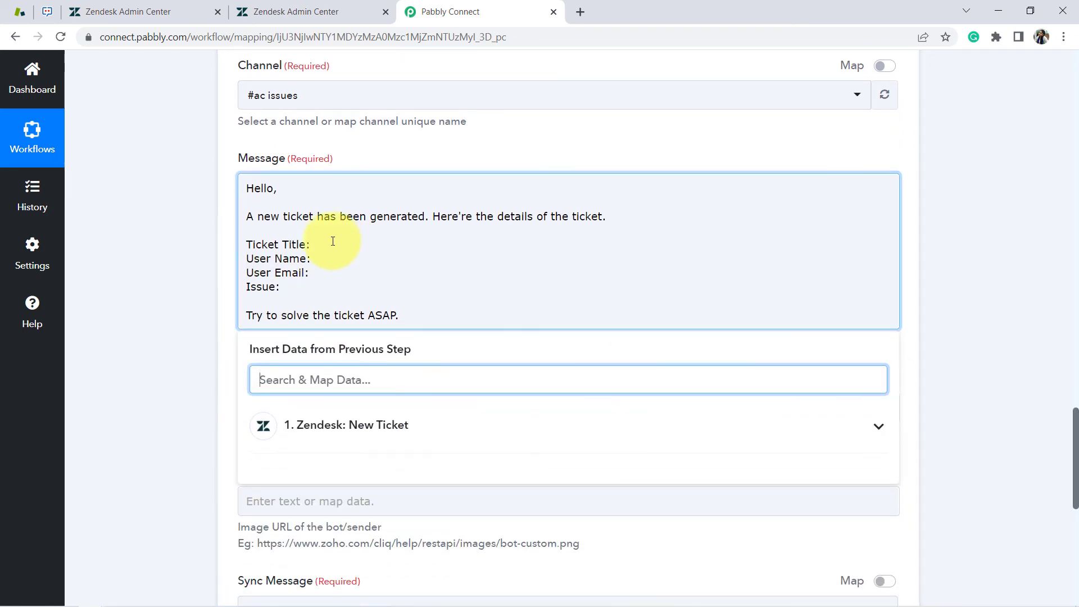
{"action": "left_click", "coordinate": [310, 245]}
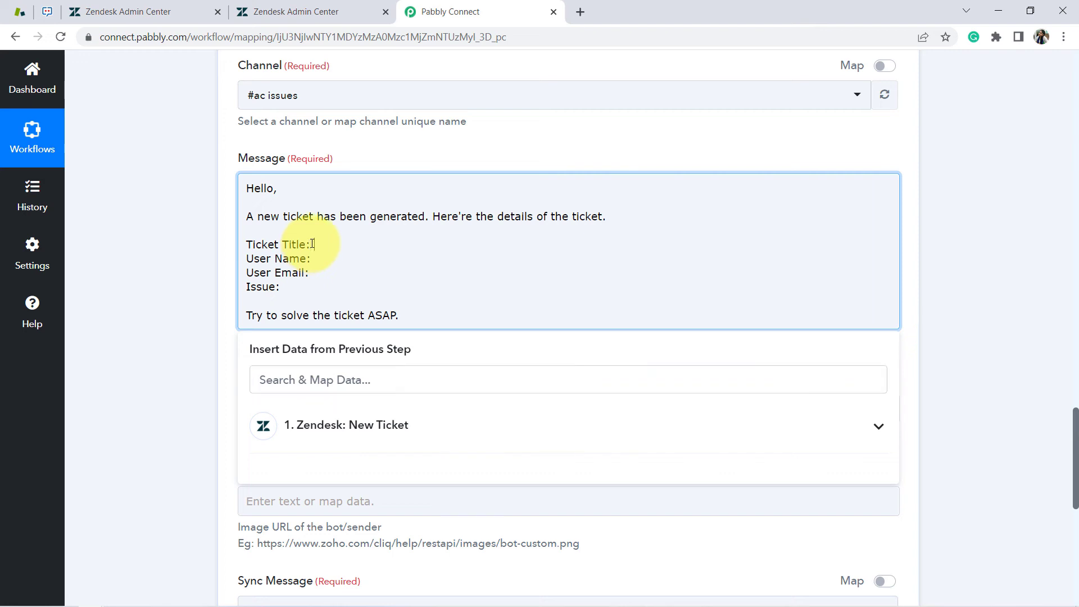
{"action": "left_click", "coordinate": [354, 423]}
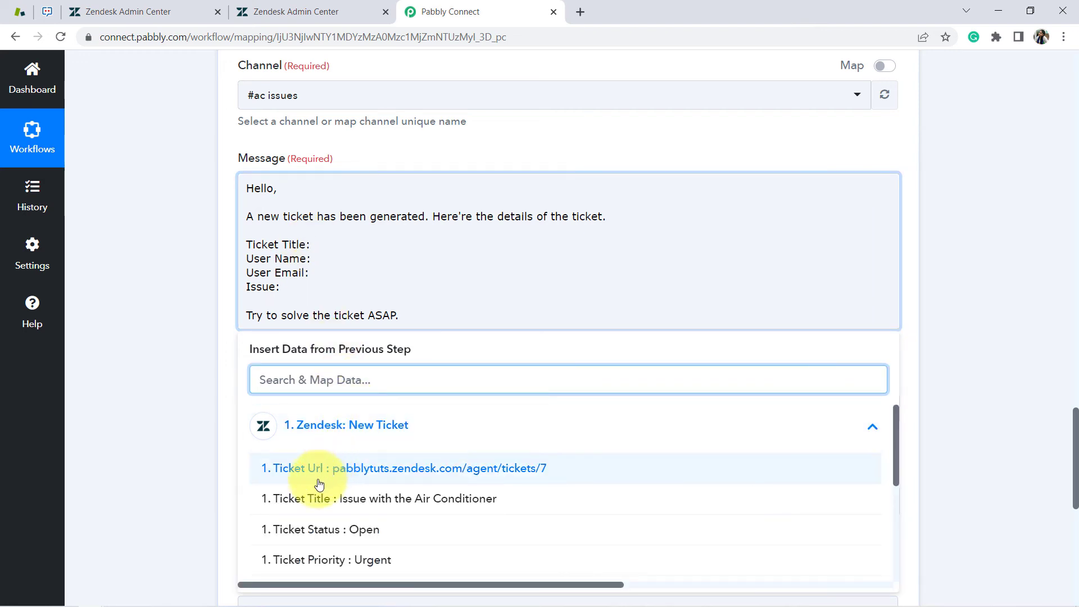
{"action": "left_click", "coordinate": [396, 501]}
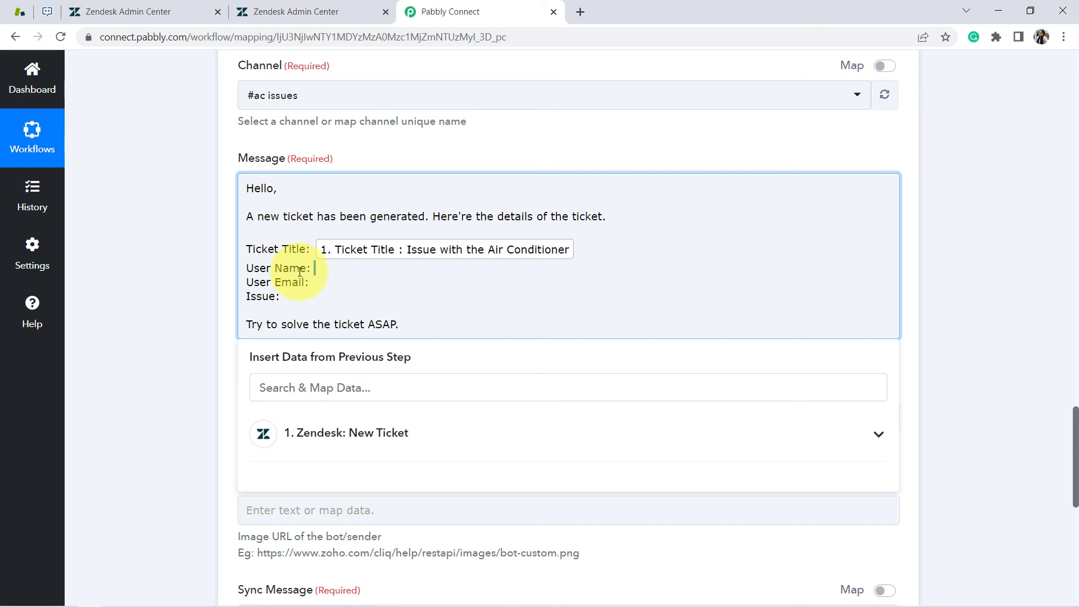
Insert the requester's first name after 'User Name', removing a misplaced copy after 'ASAP.'
{"action": "left_click", "coordinate": [343, 433]}
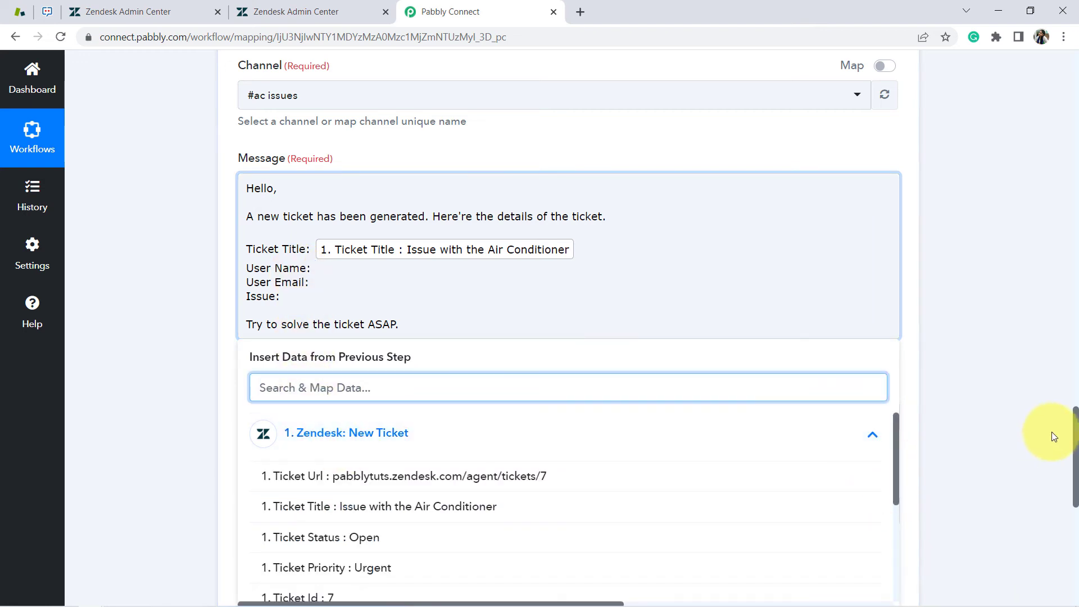
{"action": "left_click_drag", "start_coordinate": [1076, 434], "coordinate": [1059, 456]}
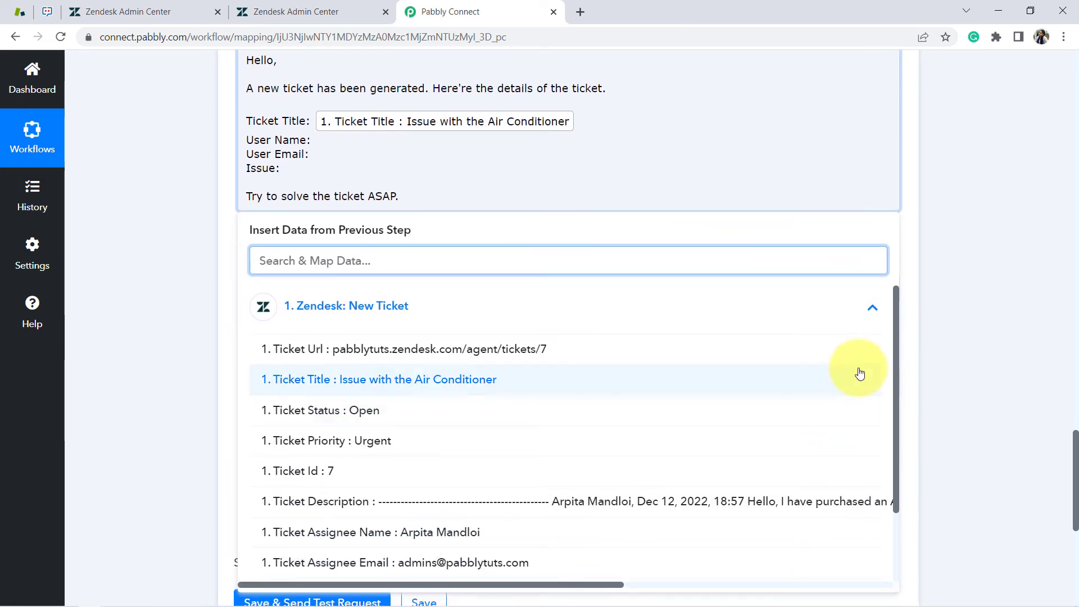
{"action": "left_click_drag", "start_coordinate": [896, 361], "coordinate": [898, 447]}
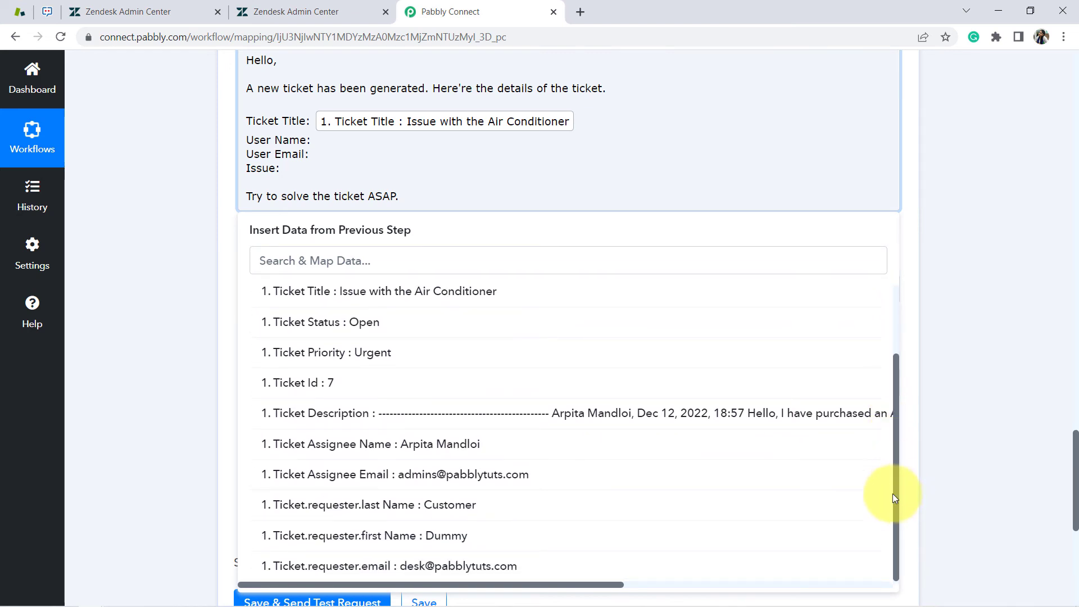
{"action": "left_click", "coordinate": [466, 536]}
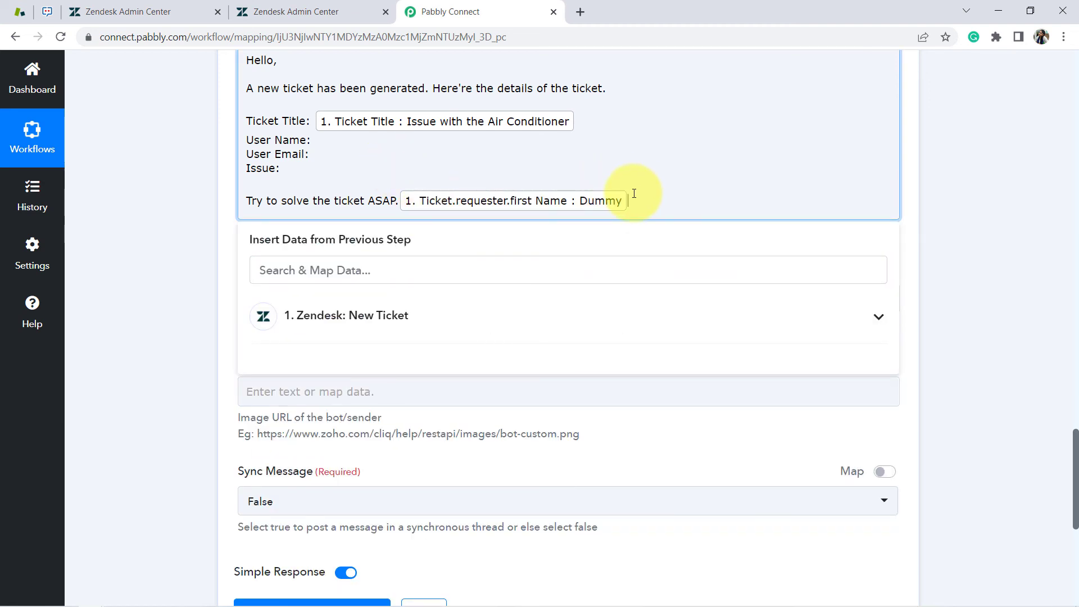
{"action": "key", "text": "BackSpace"}
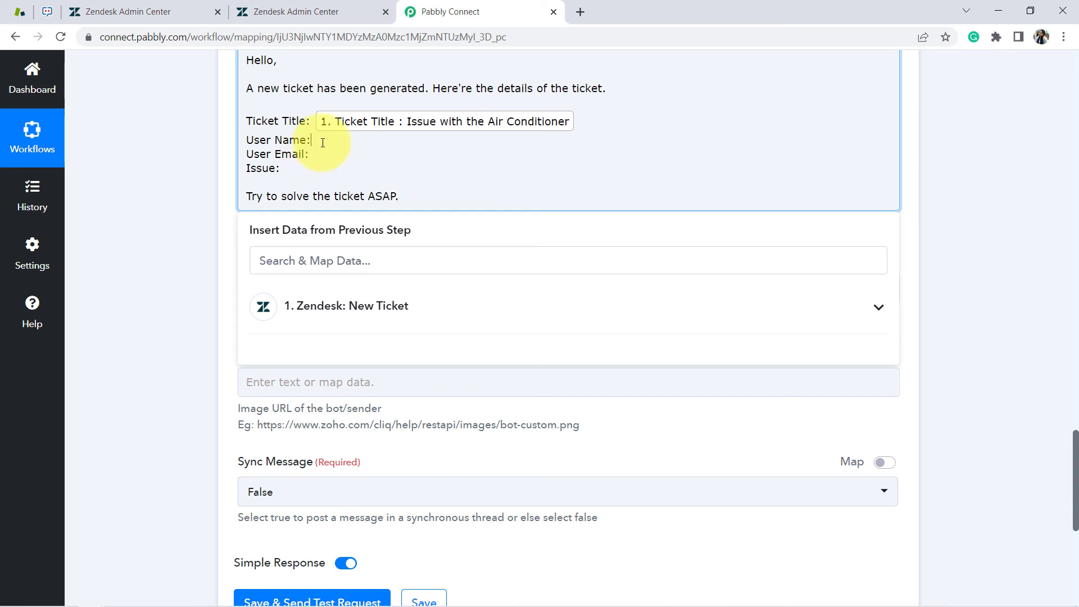
{"action": "left_click", "coordinate": [361, 315]}
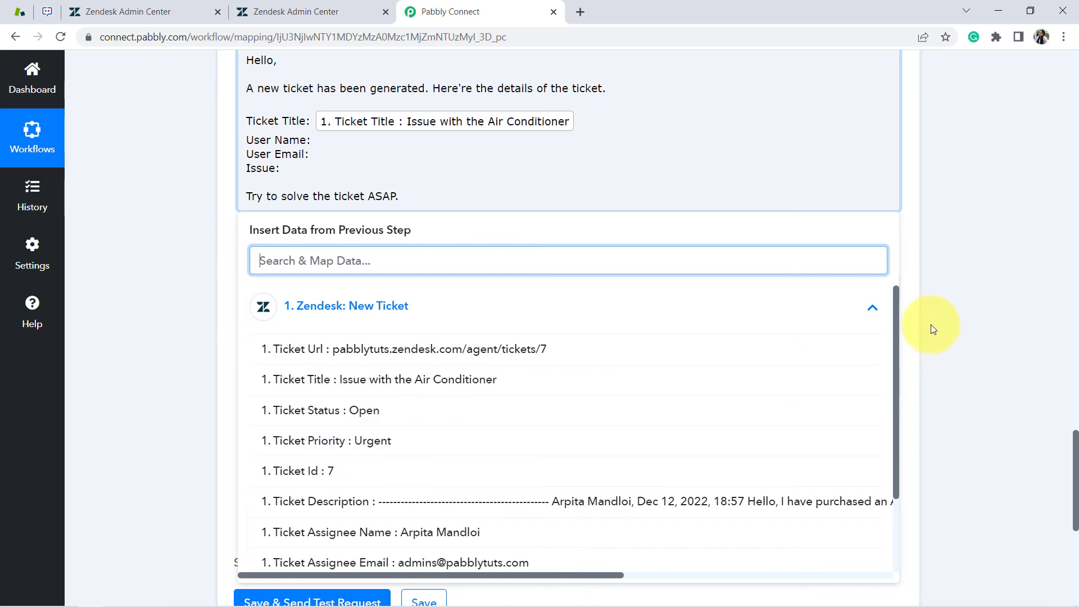
{"action": "left_click_drag", "start_coordinate": [895, 320], "coordinate": [879, 414]}
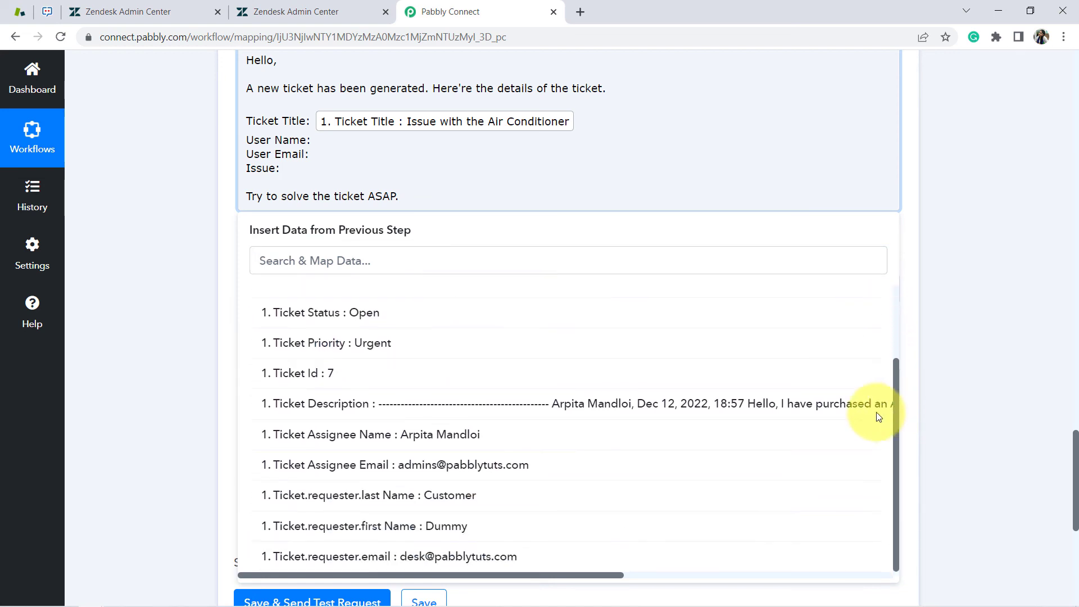
{"action": "left_click", "coordinate": [425, 527]}
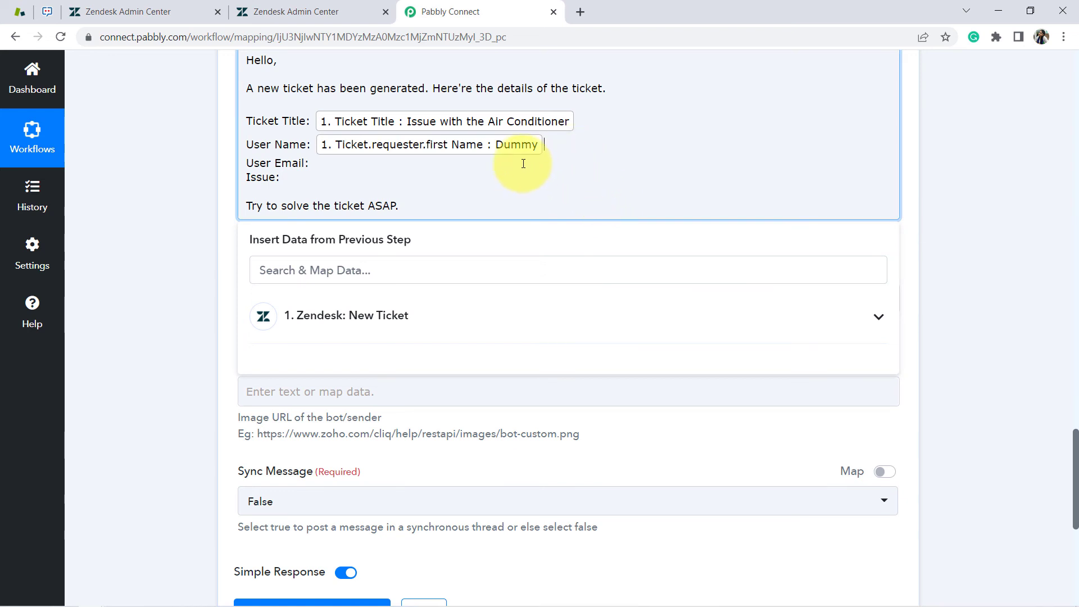
Add the requester's last name, the requester email after 'User Email:', and the ticket description under 'Issue'
{"action": "left_click", "coordinate": [404, 312]}
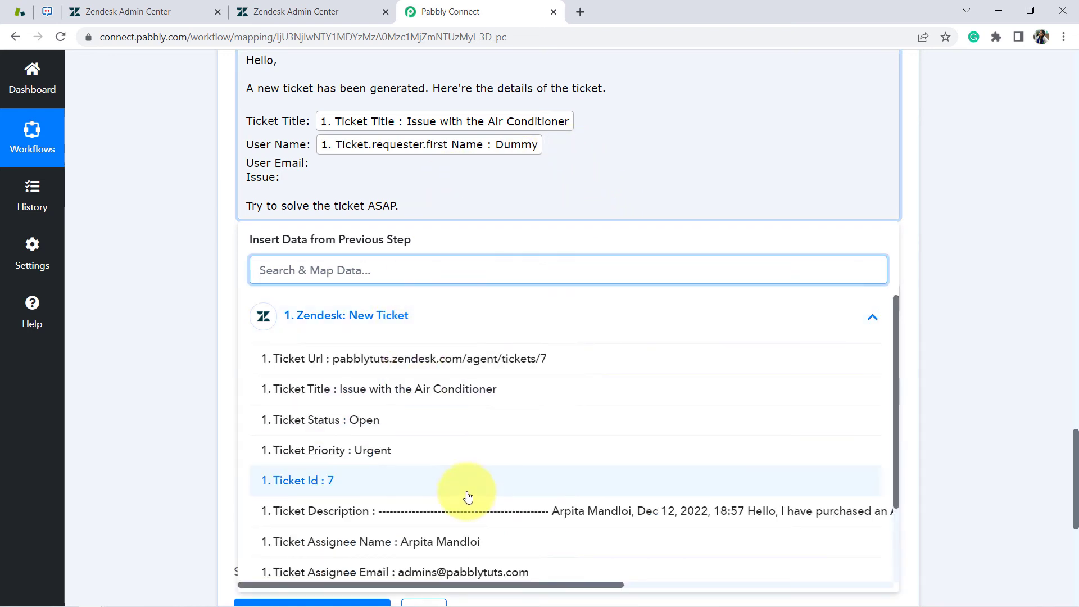
{"action": "left_click_drag", "start_coordinate": [895, 332], "coordinate": [753, 429]}
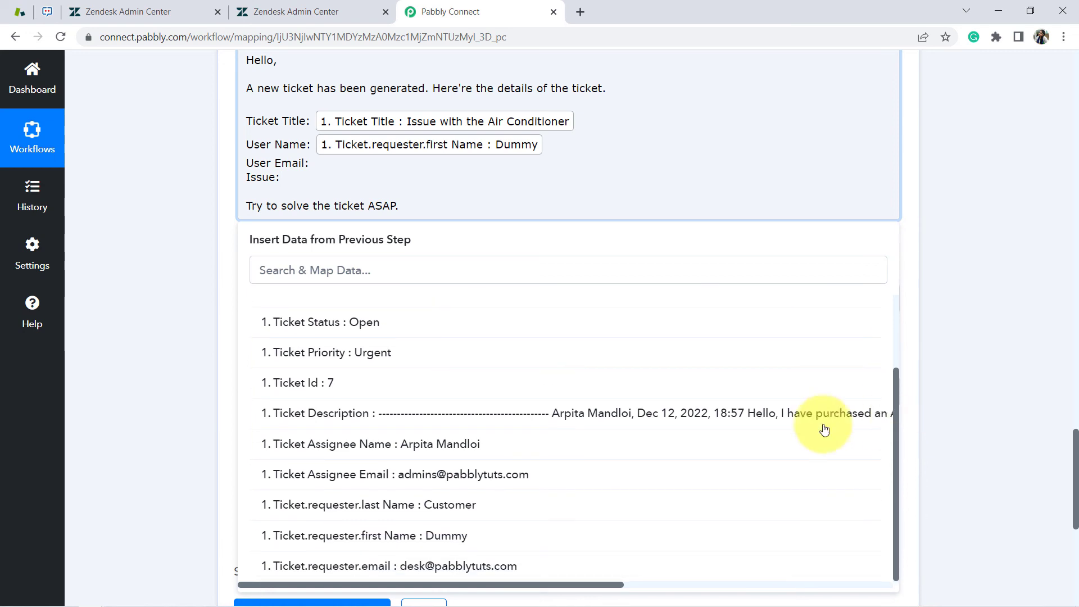
{"action": "left_click", "coordinate": [455, 515]}
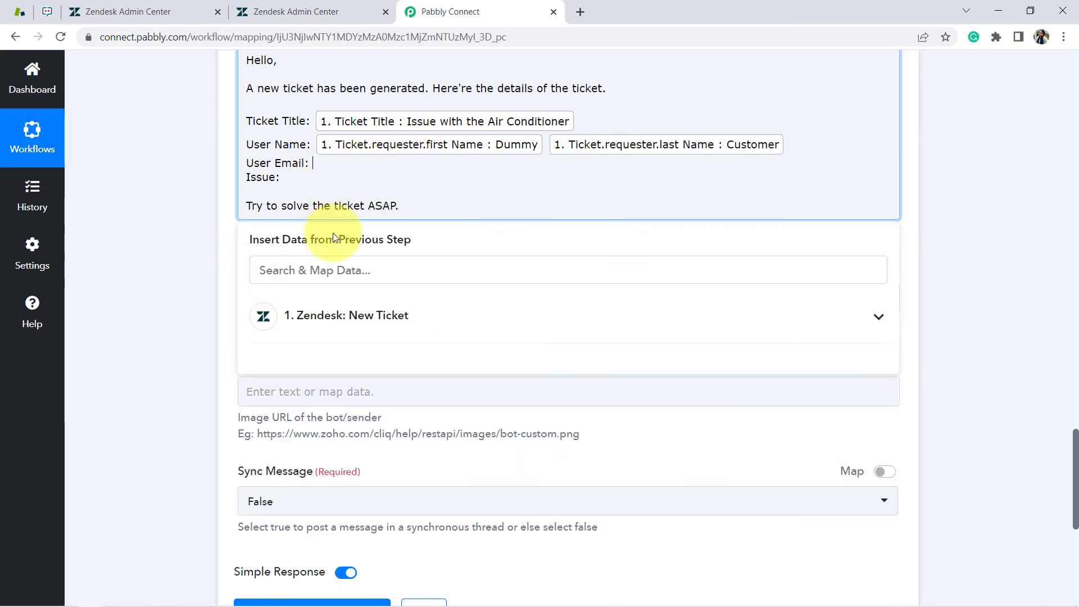
{"action": "left_click", "coordinate": [273, 270]}
{"action": "type", "text": "@"}
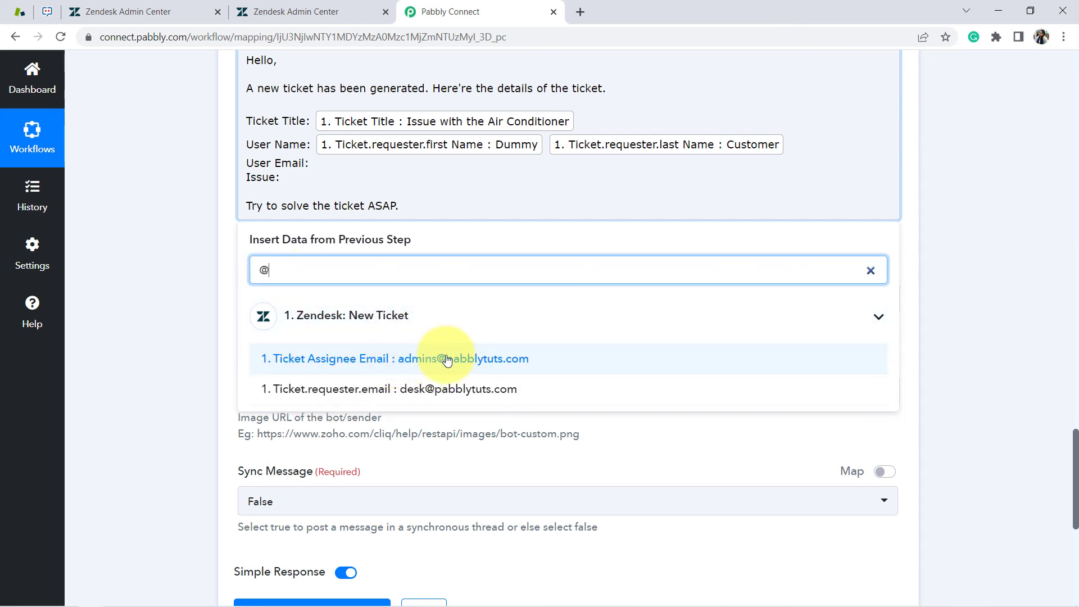
{"action": "left_click", "coordinate": [298, 389]}
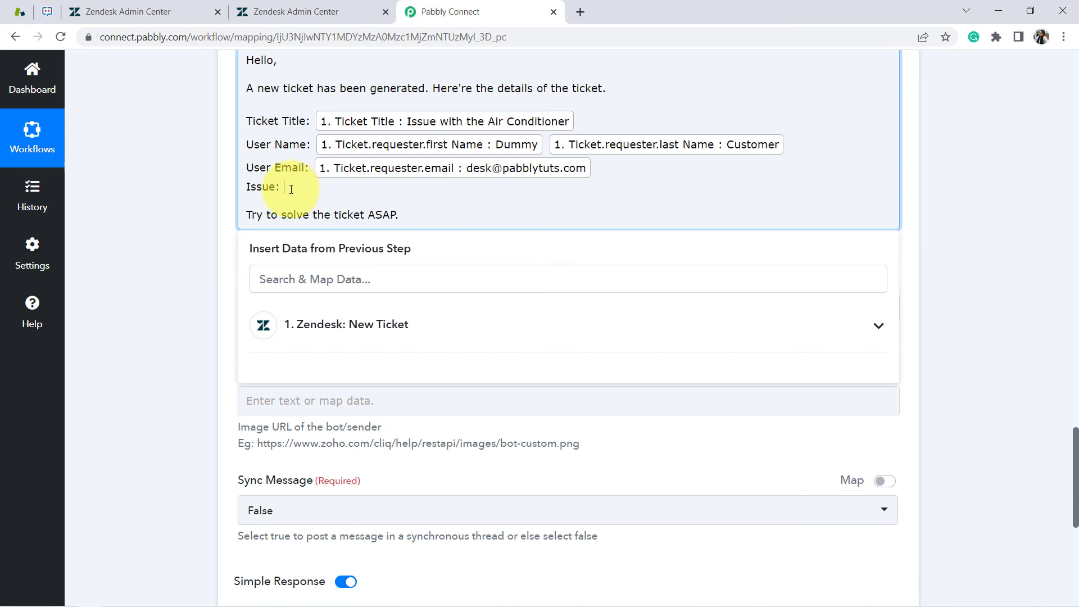
{"action": "left_click", "coordinate": [348, 335]}
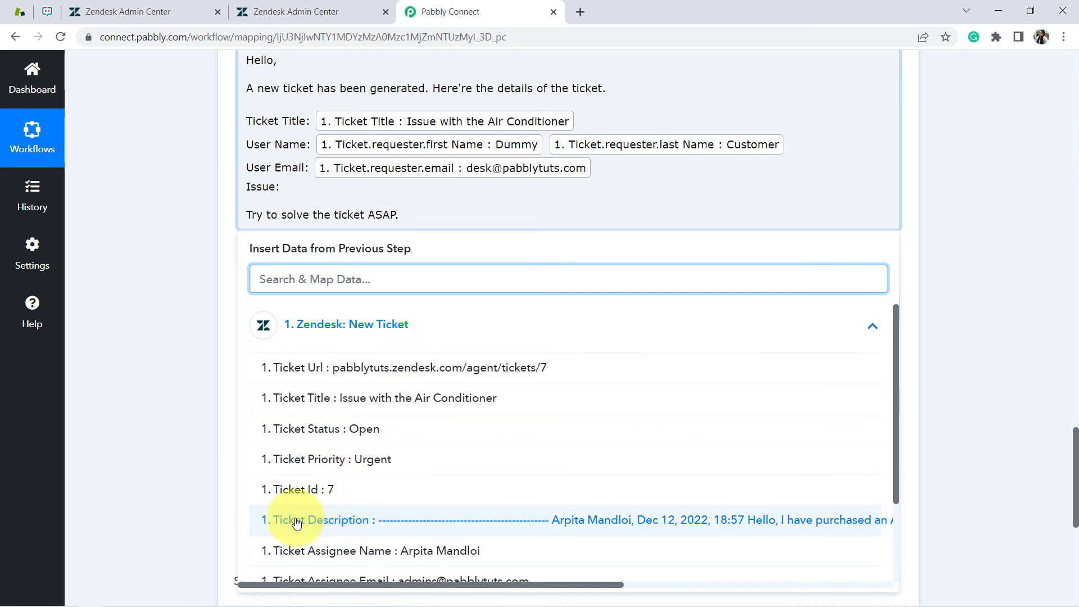
{"action": "left_click", "coordinate": [371, 529]}
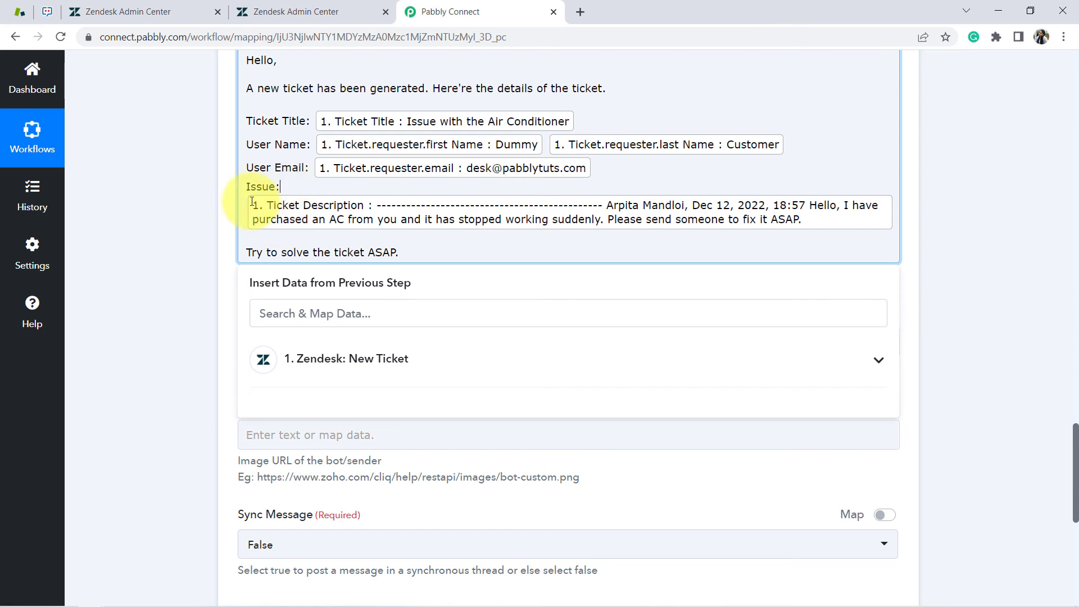
{"action": "left_click", "coordinate": [192, 265]}
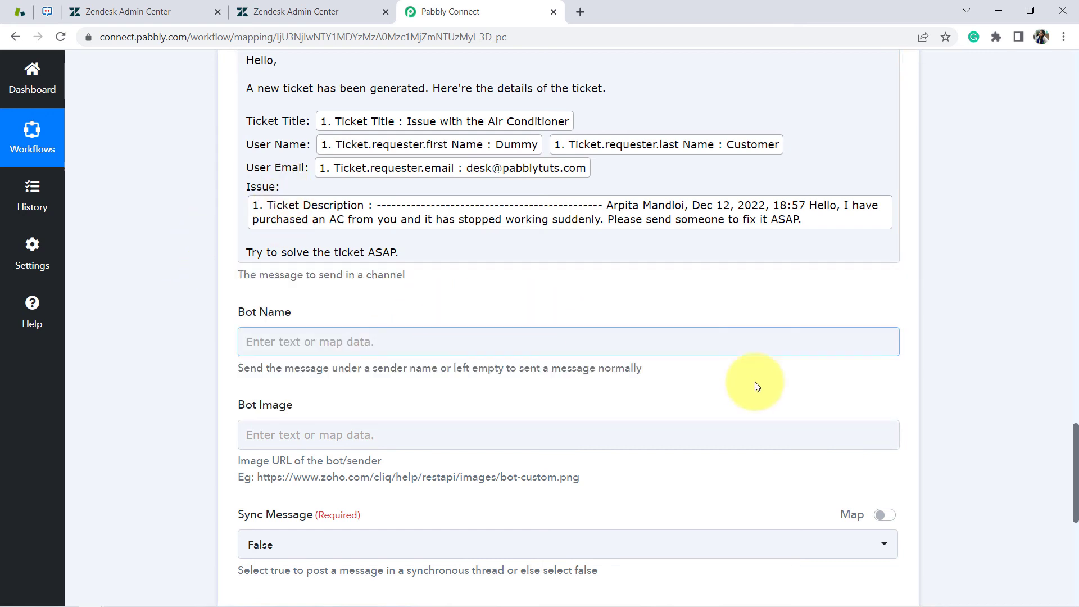
{"action": "scroll", "coordinate": [1076, 453], "scroll_direction": "down", "scroll_amount": 1}
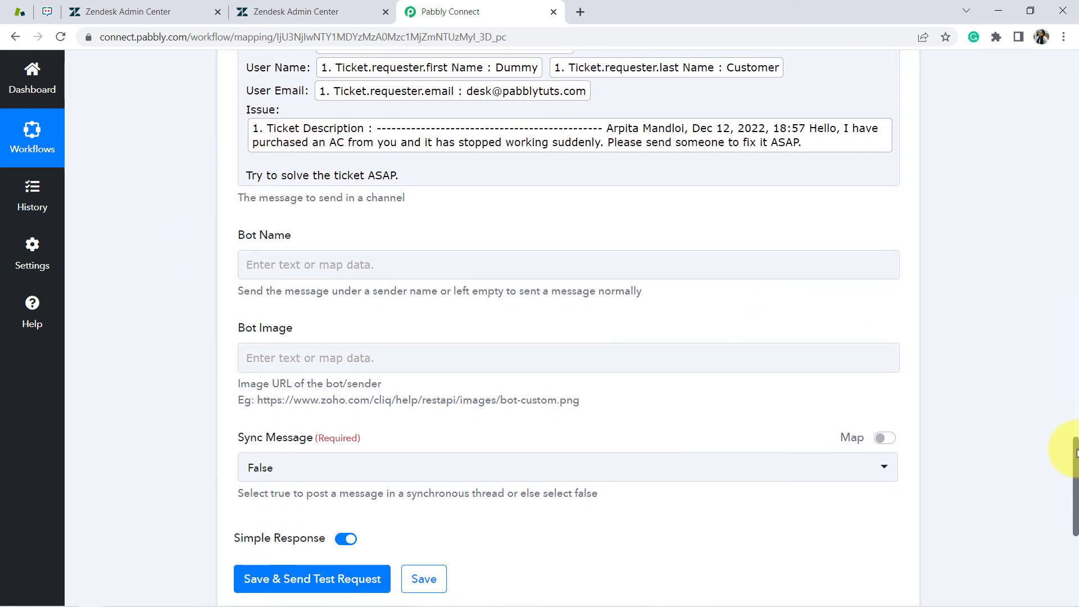
{"action": "left_click_drag", "start_coordinate": [1075, 452], "coordinate": [1076, 454]}
{"action": "left_click_drag", "start_coordinate": [243, 284], "coordinate": [313, 285]}
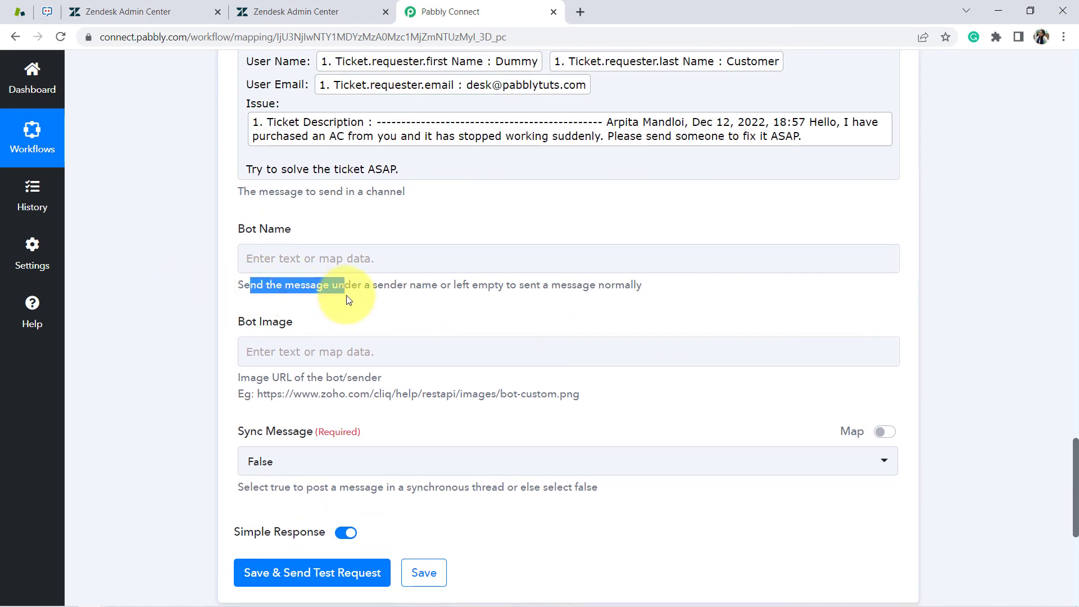
{"action": "left_click_drag", "start_coordinate": [256, 378], "coordinate": [360, 395]}
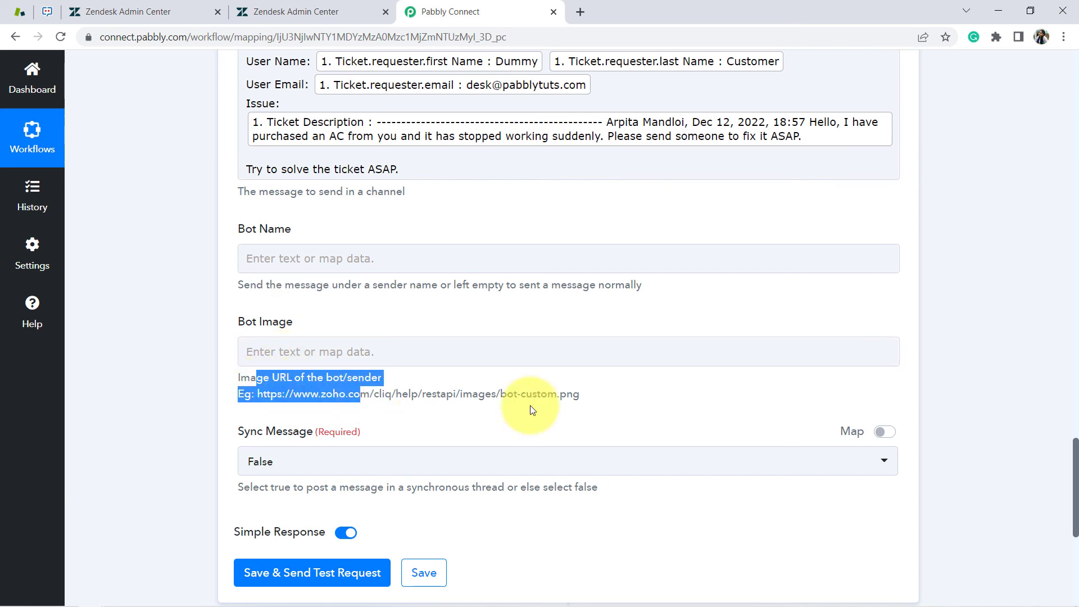
{"action": "left_click_drag", "start_coordinate": [1073, 456], "coordinate": [1073, 429]}
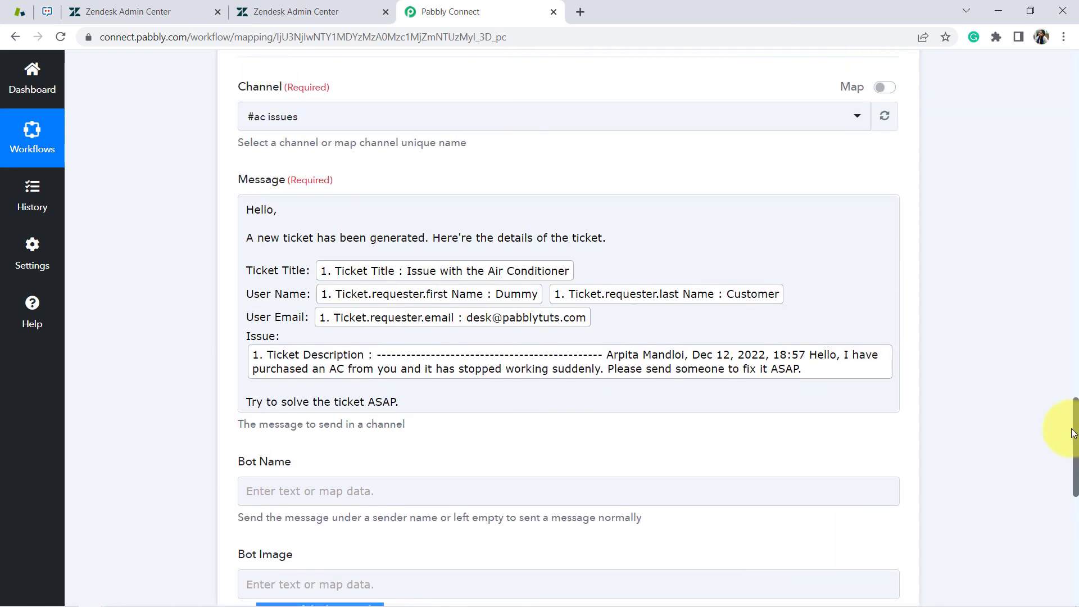
{"action": "left_click", "coordinate": [342, 353]}
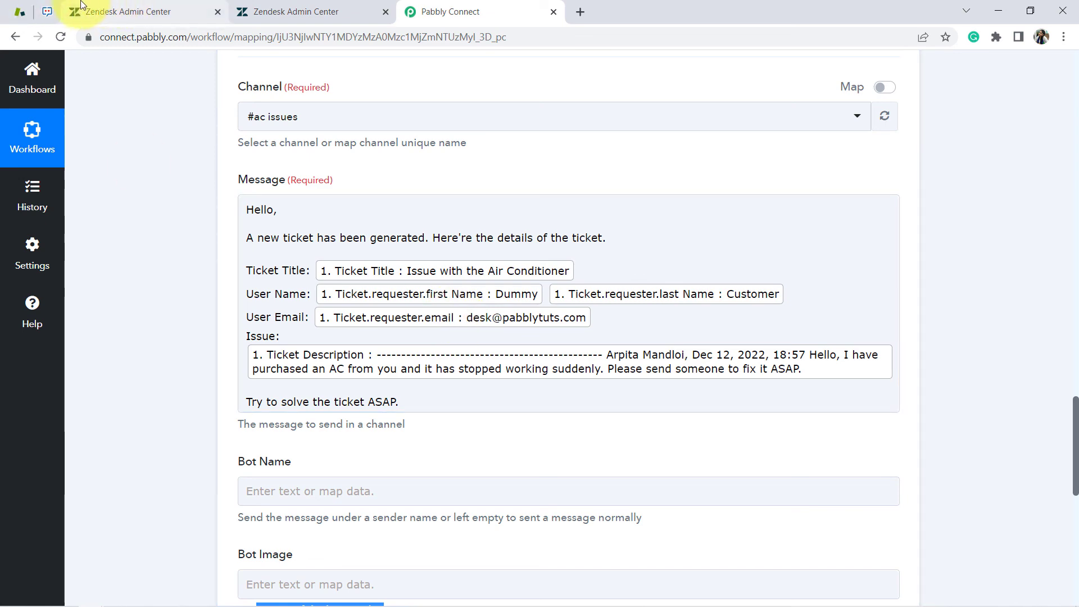
{"action": "left_click", "coordinate": [20, 11]}
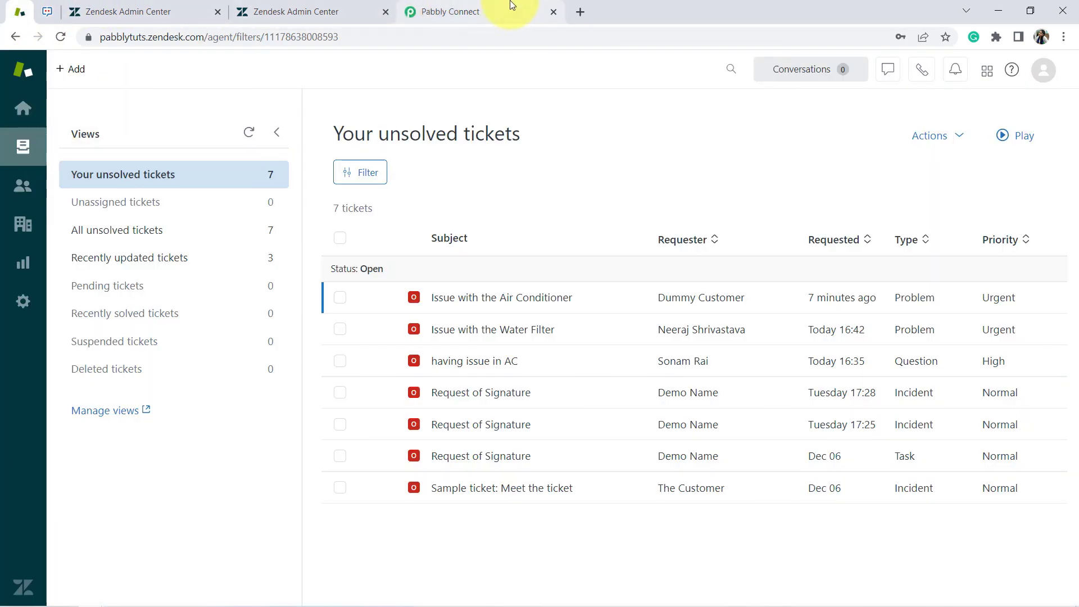
{"action": "left_click", "coordinate": [494, 10]}
{"action": "left_click_drag", "start_coordinate": [1076, 399], "coordinate": [1076, 427]}
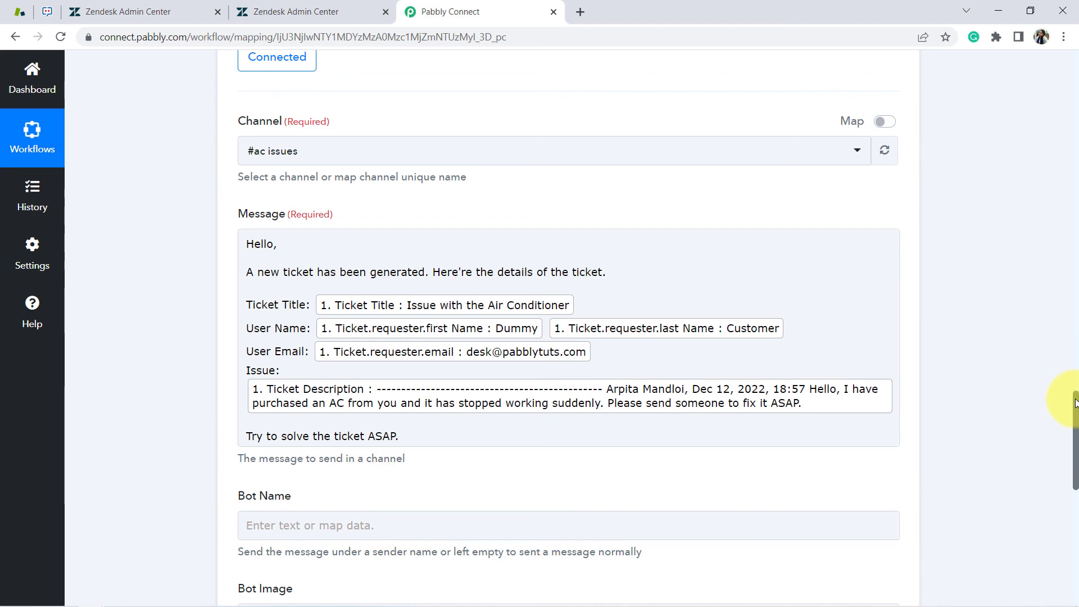
Save the Zoho Cliq step with Save & Send Test Request, getting an HTTP 204 response
{"action": "scroll", "coordinate": [1068, 416], "scroll_direction": "down", "scroll_amount": 12}
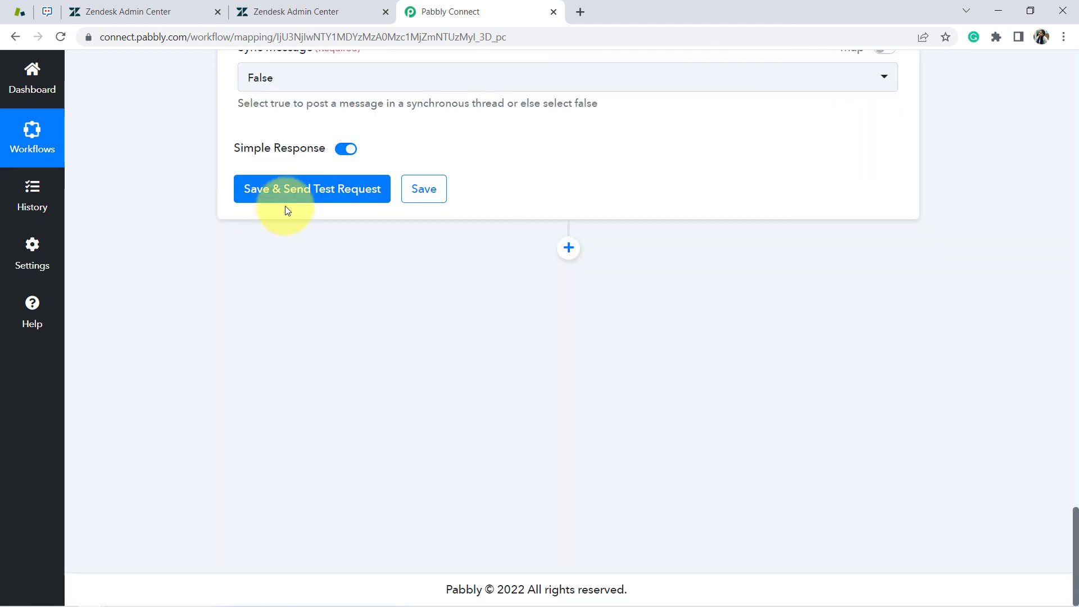
{"action": "left_click", "coordinate": [289, 202]}
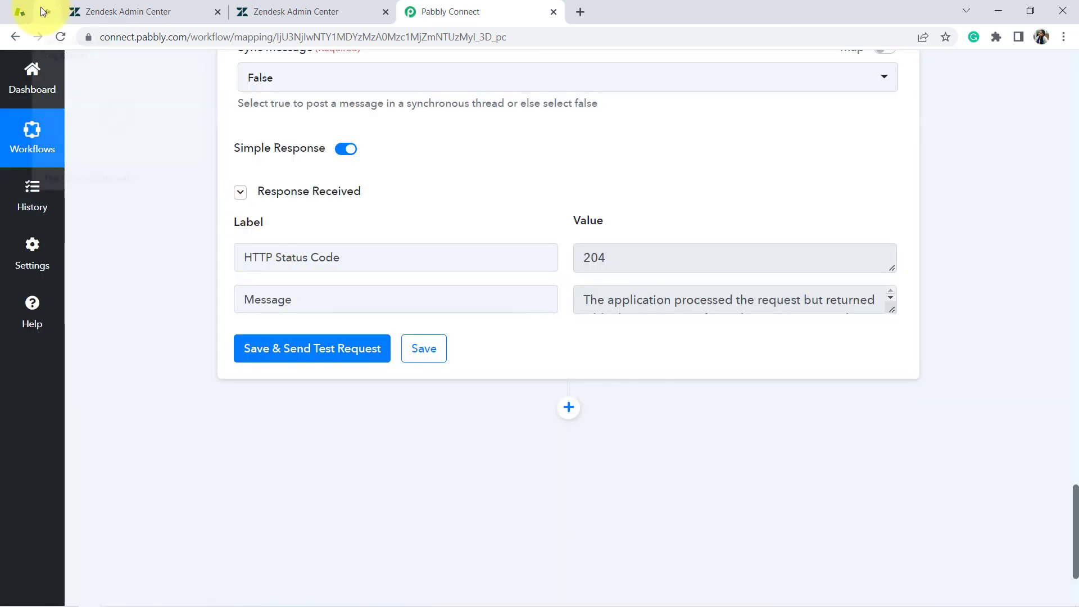
Open the #ac issues channel in Zoho Cliq, closing the #Intpab pane and notification prompt
{"action": "left_click", "coordinate": [24, 12]}
{"action": "left_click", "coordinate": [47, 11]}
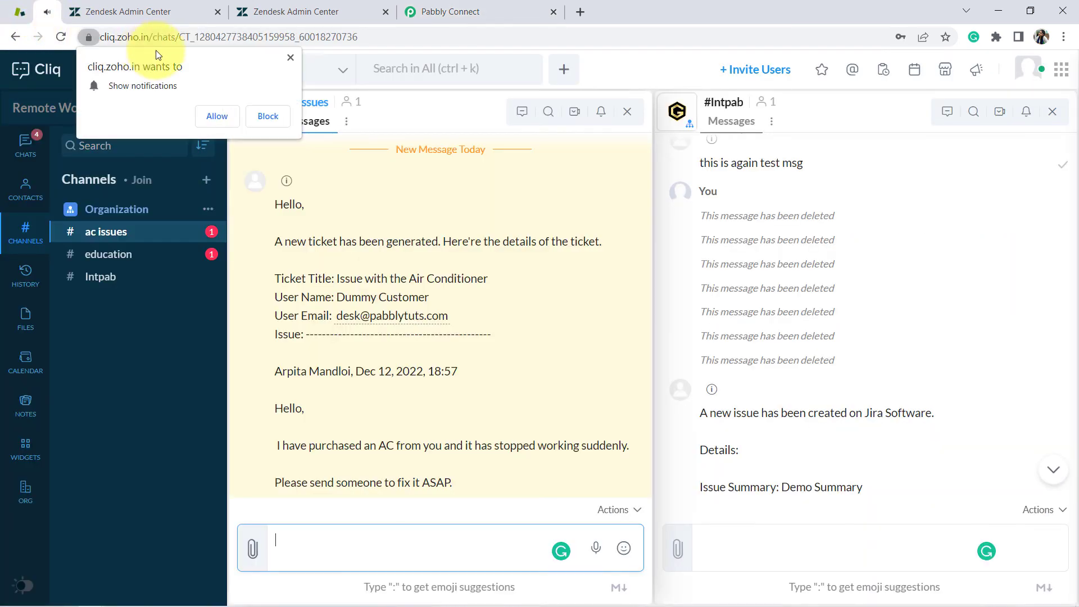
{"action": "left_click_drag", "start_coordinate": [155, 37], "coordinate": [268, 37]}
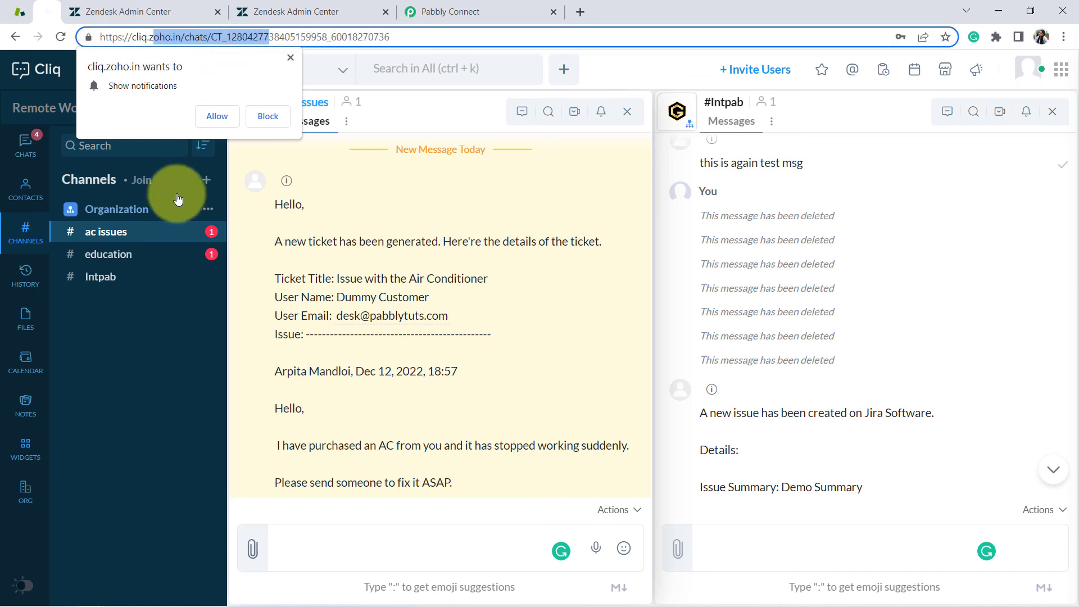
{"action": "left_click", "coordinate": [105, 237]}
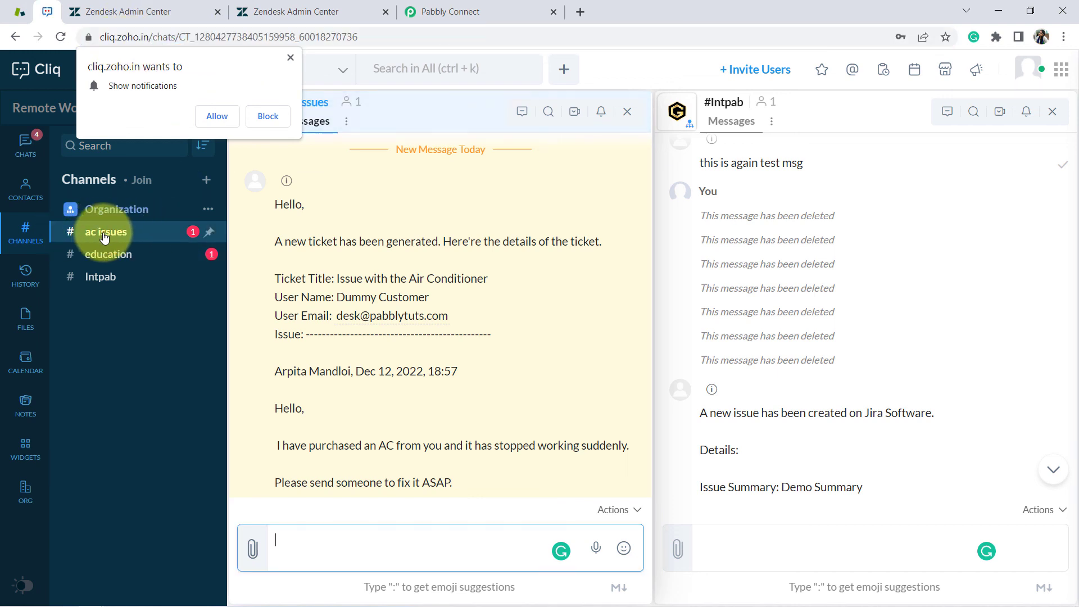
{"action": "left_click", "coordinate": [1053, 111]}
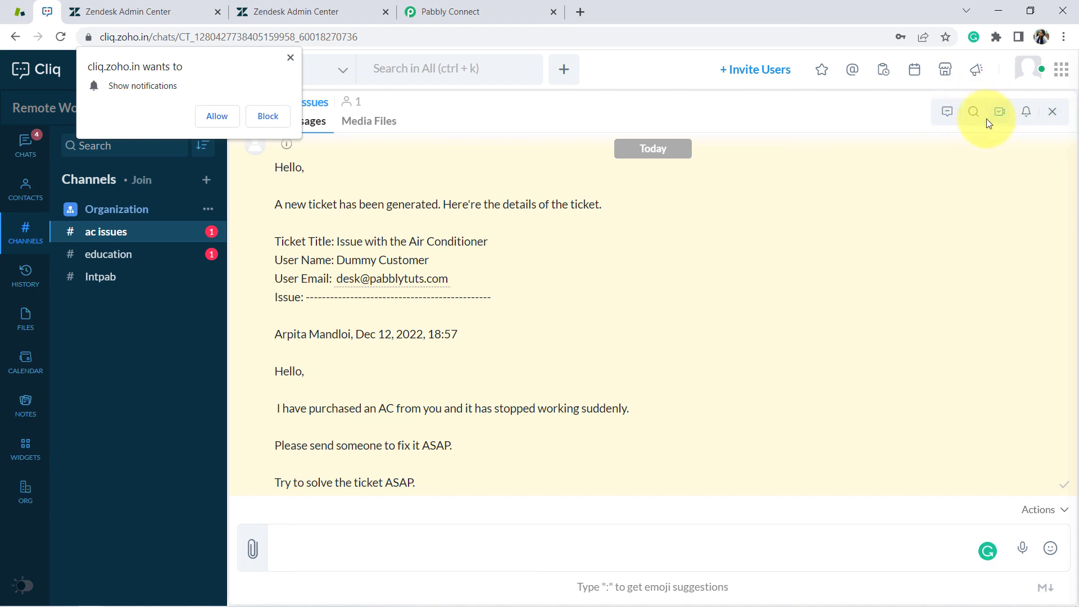
{"action": "left_click", "coordinate": [287, 58]}
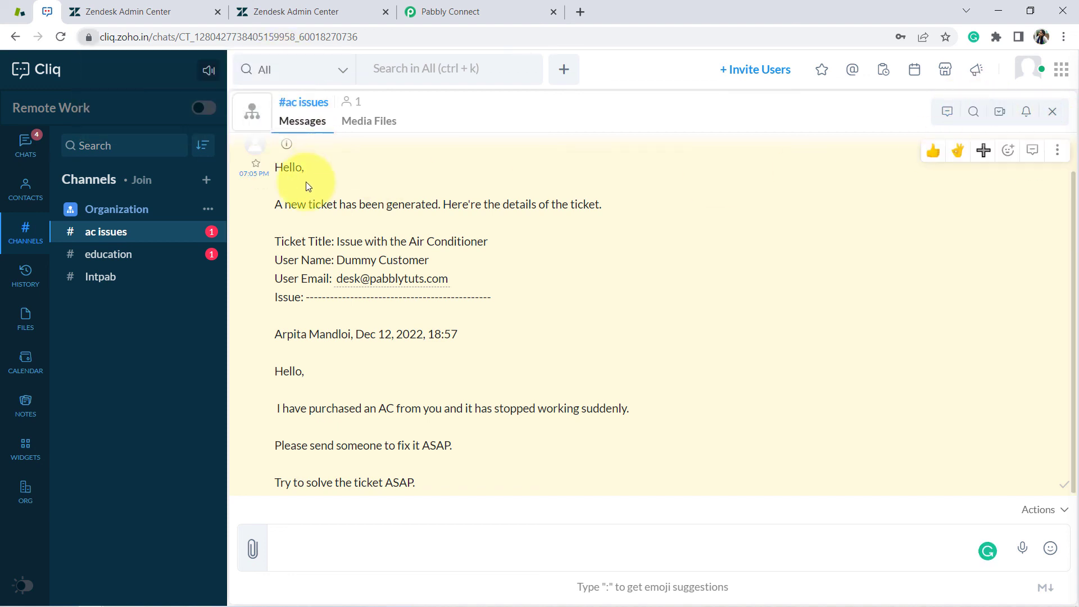
Check the posted message's title 'Issue with the Air Conditioner', user name, email and issue description
{"action": "left_click_drag", "start_coordinate": [274, 178], "coordinate": [369, 446]}
{"action": "left_click", "coordinate": [338, 207]}
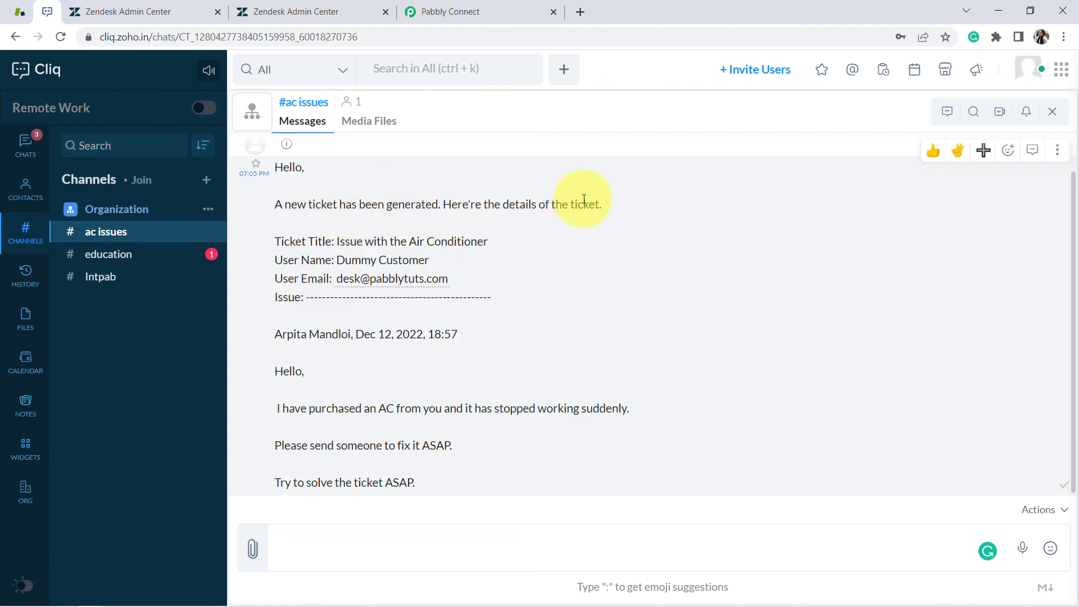
{"action": "left_click_drag", "start_coordinate": [350, 243], "coordinate": [481, 243]}
{"action": "left_click_drag", "start_coordinate": [288, 260], "coordinate": [420, 262]}
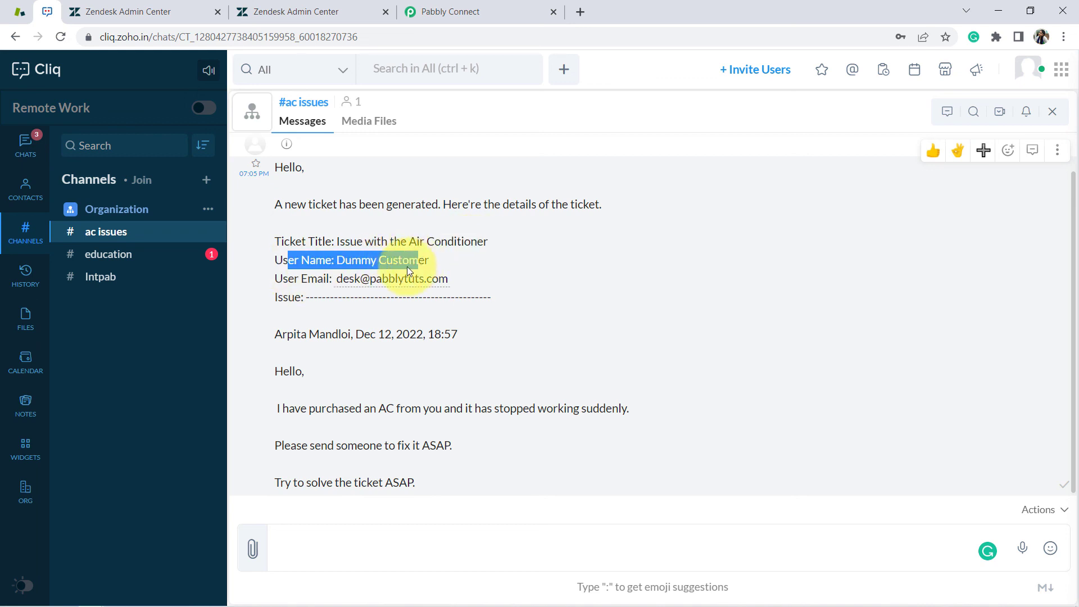
{"action": "left_click_drag", "start_coordinate": [287, 279], "coordinate": [458, 288]}
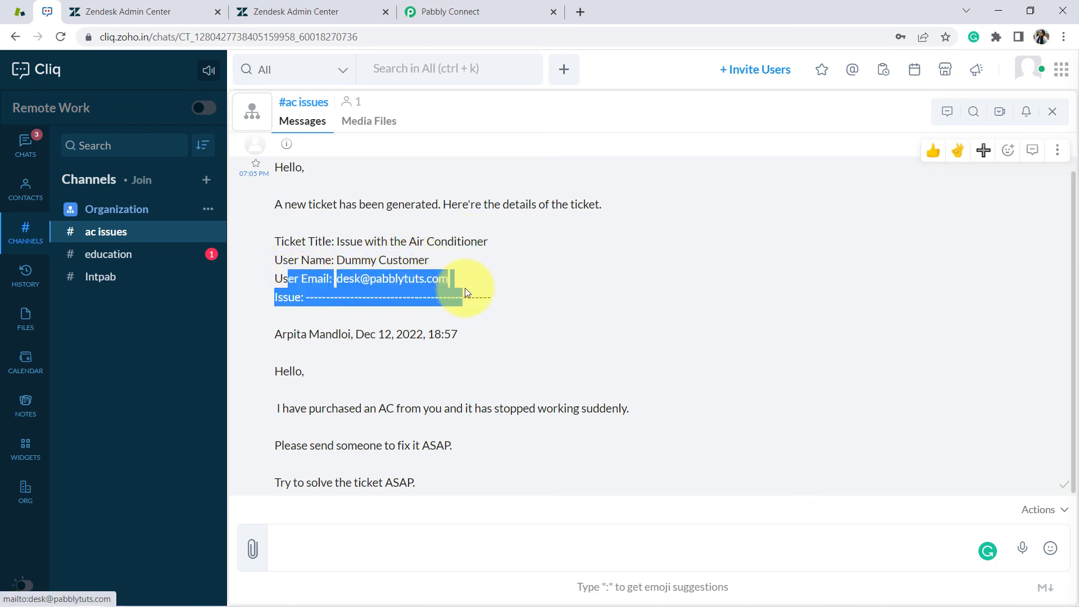
{"action": "left_click", "coordinate": [361, 362]}
{"action": "left_click_drag", "start_coordinate": [278, 297], "coordinate": [433, 483]}
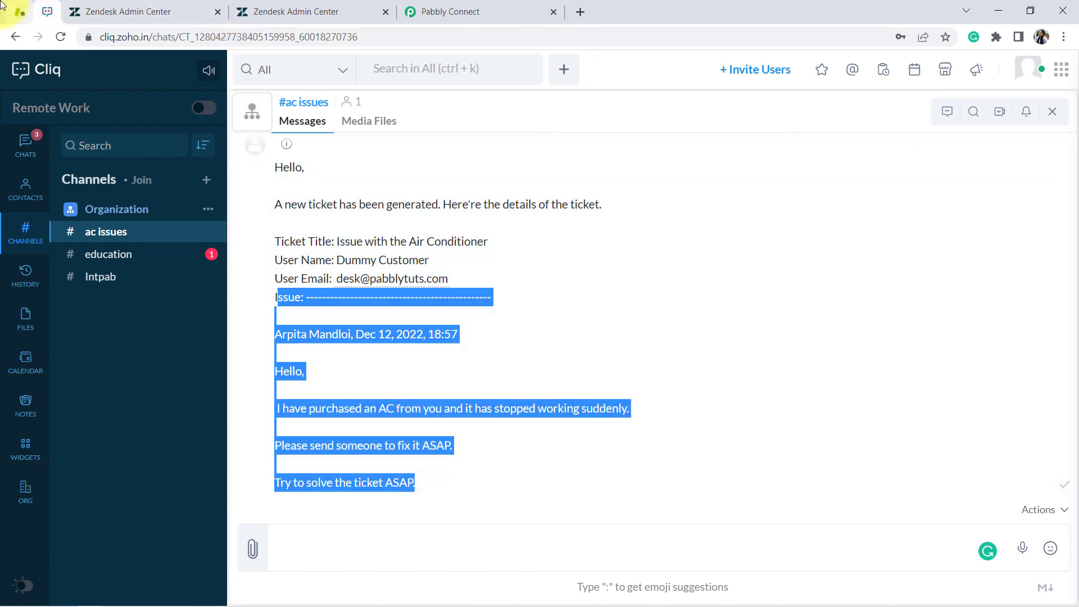
Compare the Cliq message against the Zendesk tickets list, then return to the Pabbly Connect workflow
{"action": "left_click", "coordinate": [18, 12]}
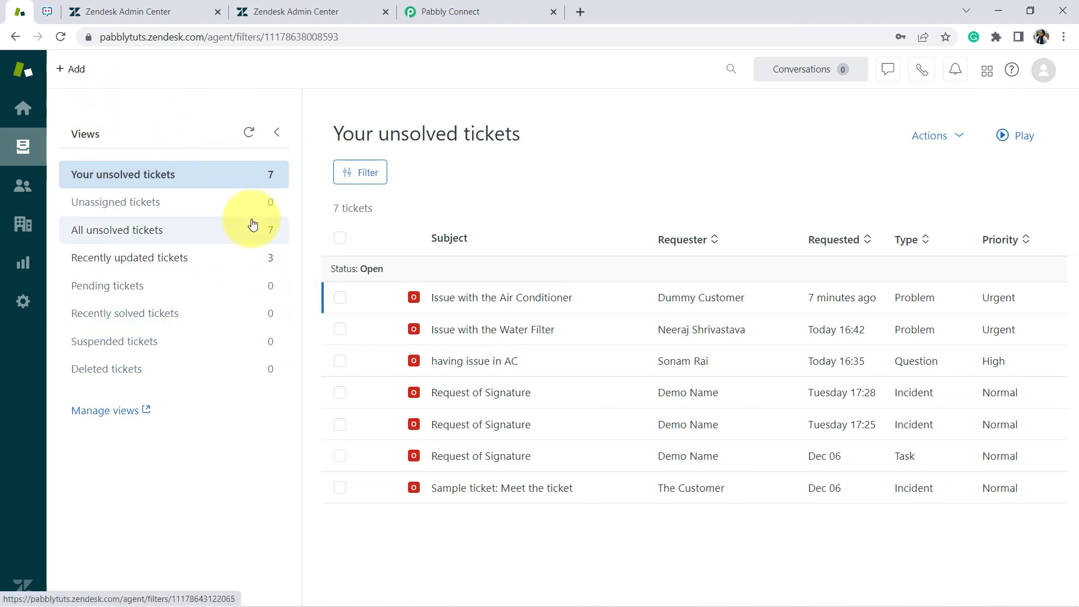
{"action": "left_click", "coordinate": [50, 15]}
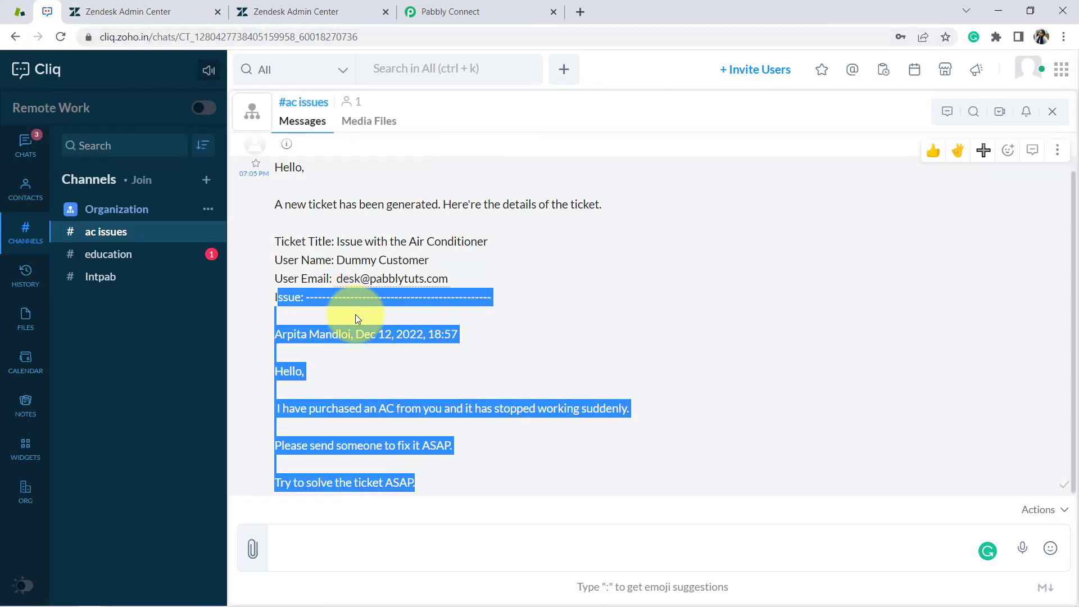
{"action": "left_click", "coordinate": [343, 249]}
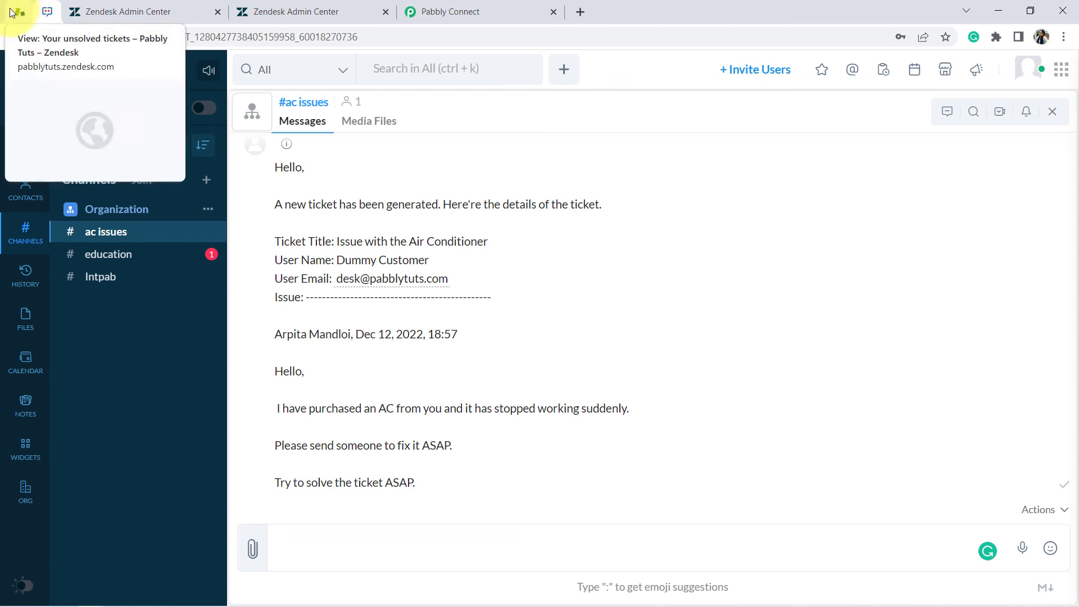
{"action": "left_click", "coordinate": [12, 12]}
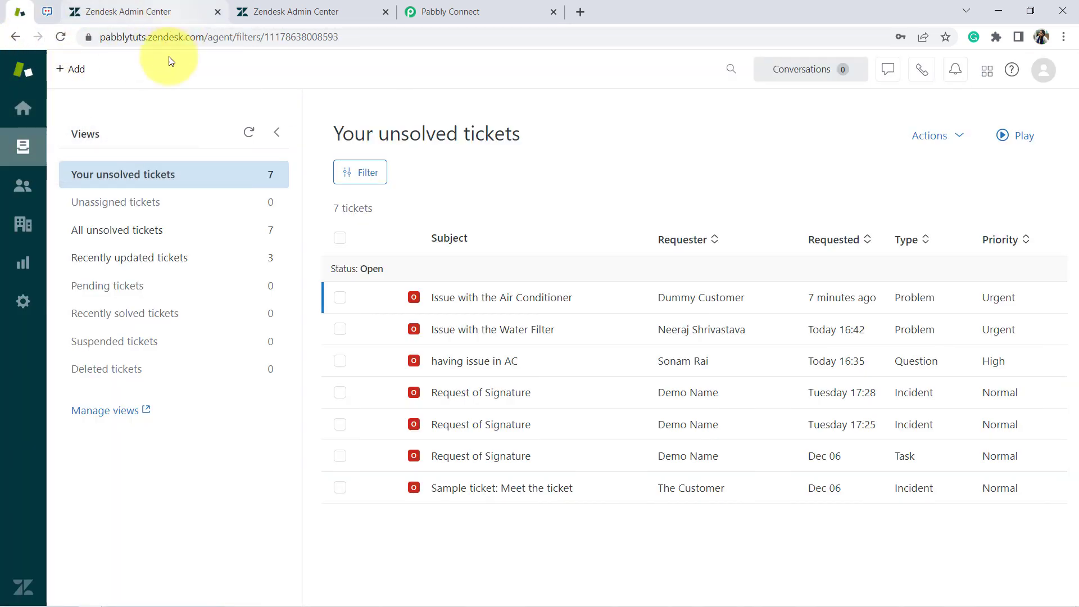
{"action": "left_click", "coordinate": [46, 9]}
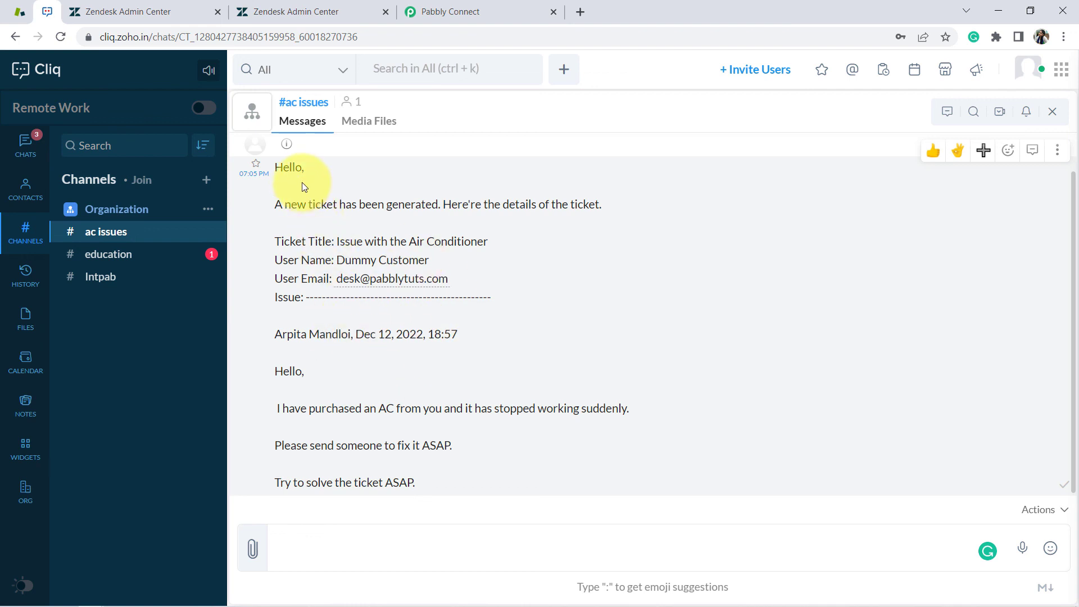
{"action": "left_click_drag", "start_coordinate": [283, 168], "coordinate": [362, 426]}
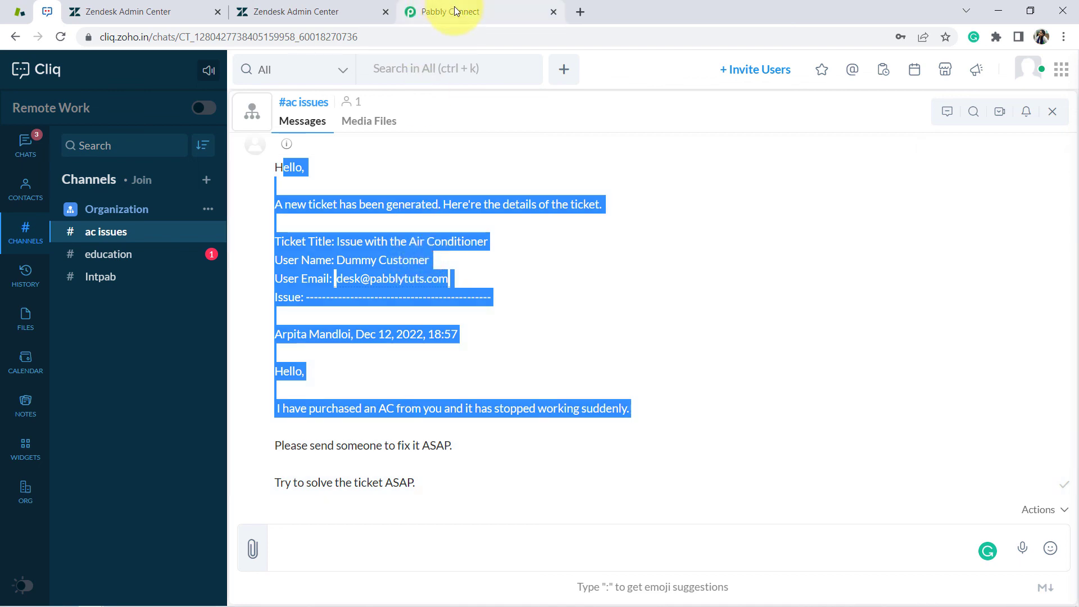
{"action": "left_click", "coordinate": [455, 11]}
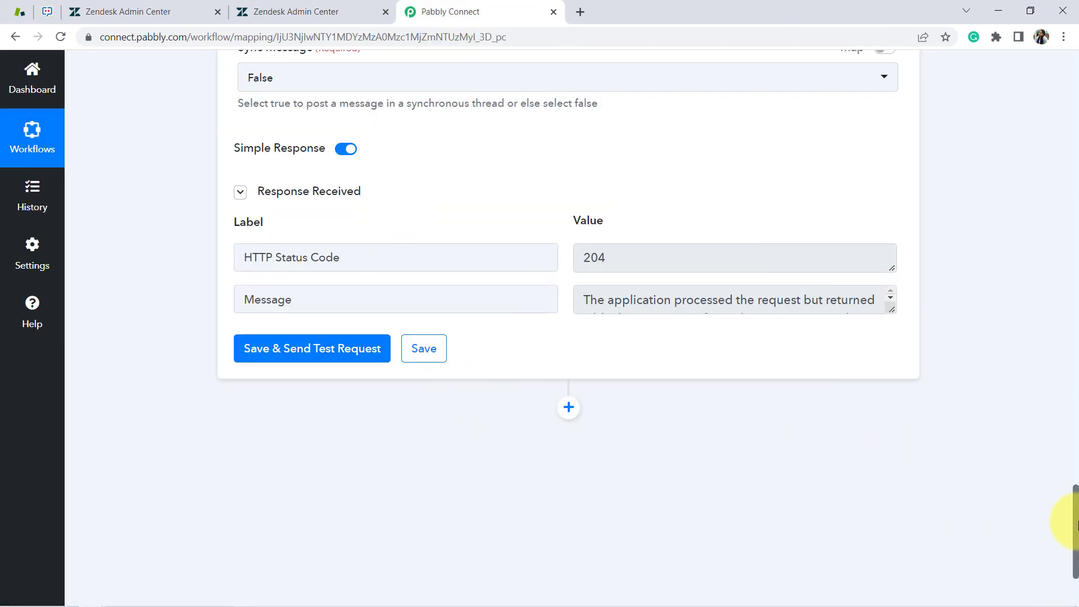
Collapse both workflow steps, choose Share from the workflow's options menu and select the generated link
{"action": "left_click_drag", "start_coordinate": [1074, 531], "coordinate": [1043, 80]}
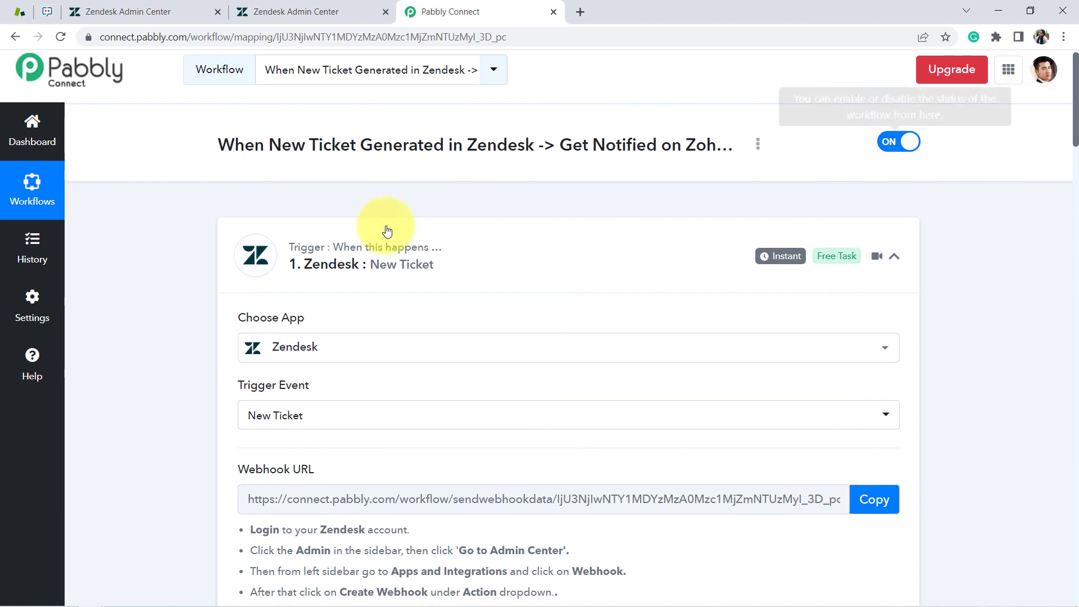
{"action": "left_click", "coordinate": [285, 257]}
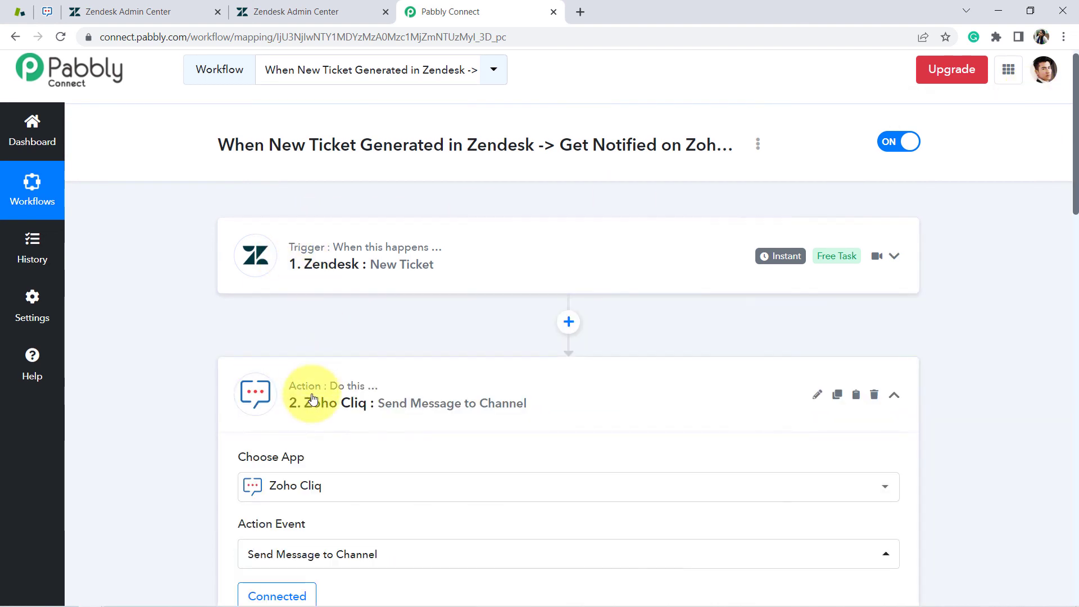
{"action": "left_click", "coordinate": [365, 385]}
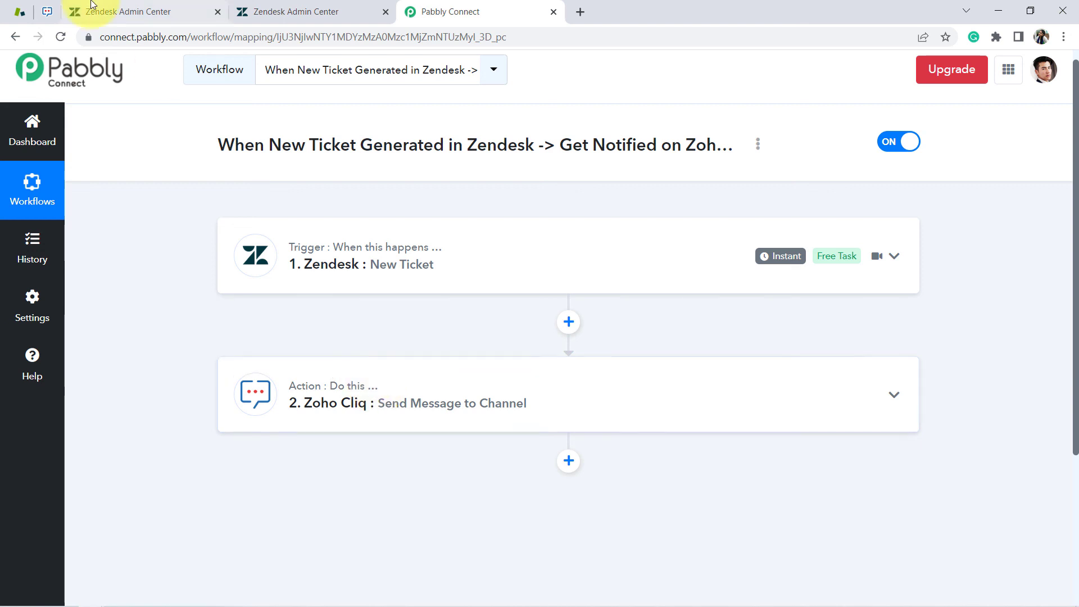
{"action": "left_click", "coordinate": [757, 144]}
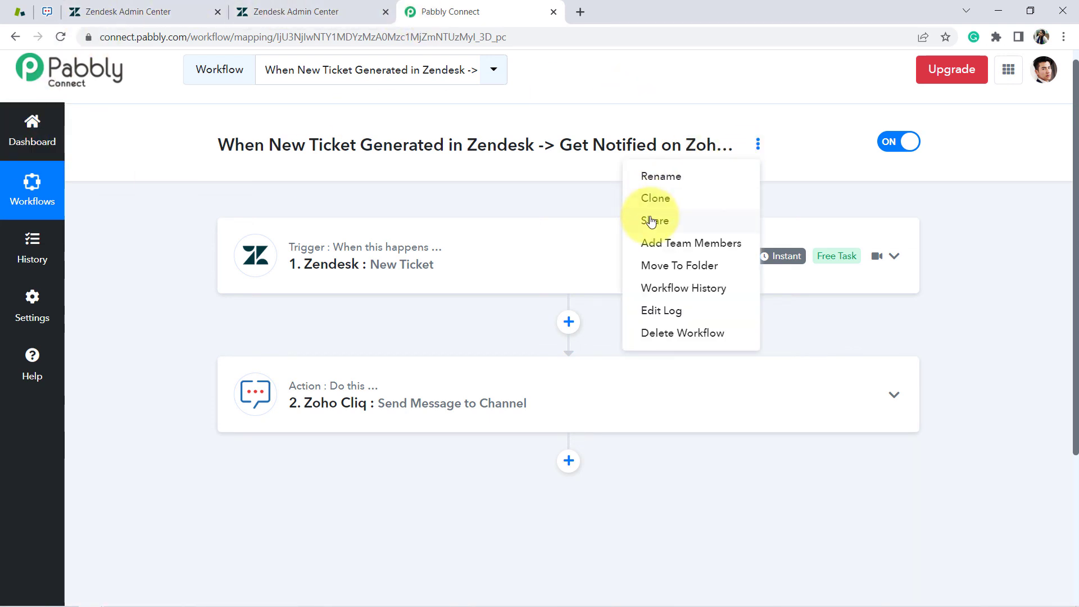
{"action": "left_click", "coordinate": [652, 221]}
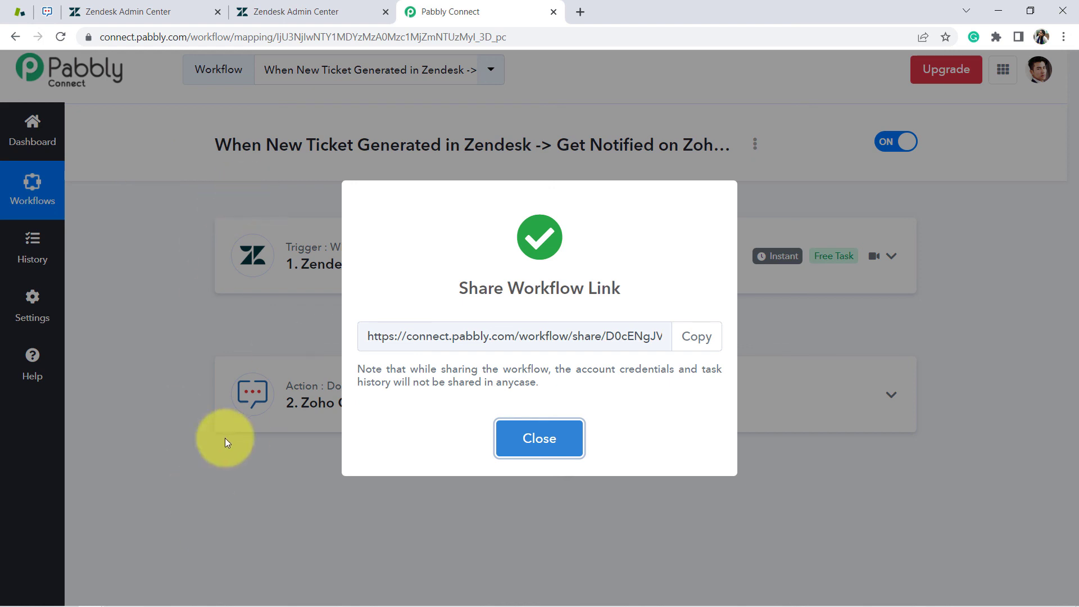
{"action": "left_click", "coordinate": [492, 336]}
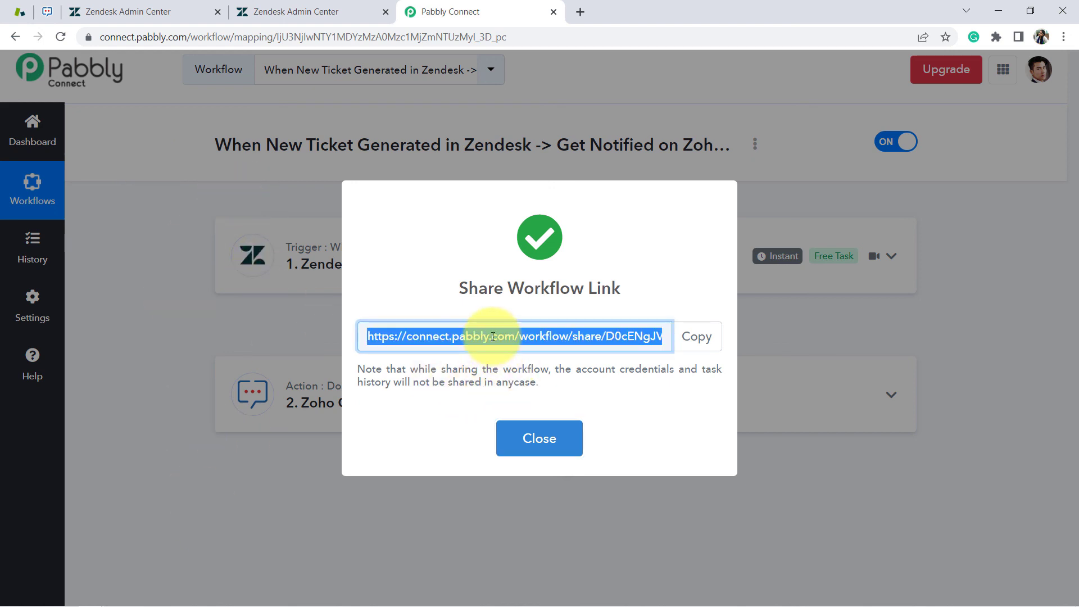